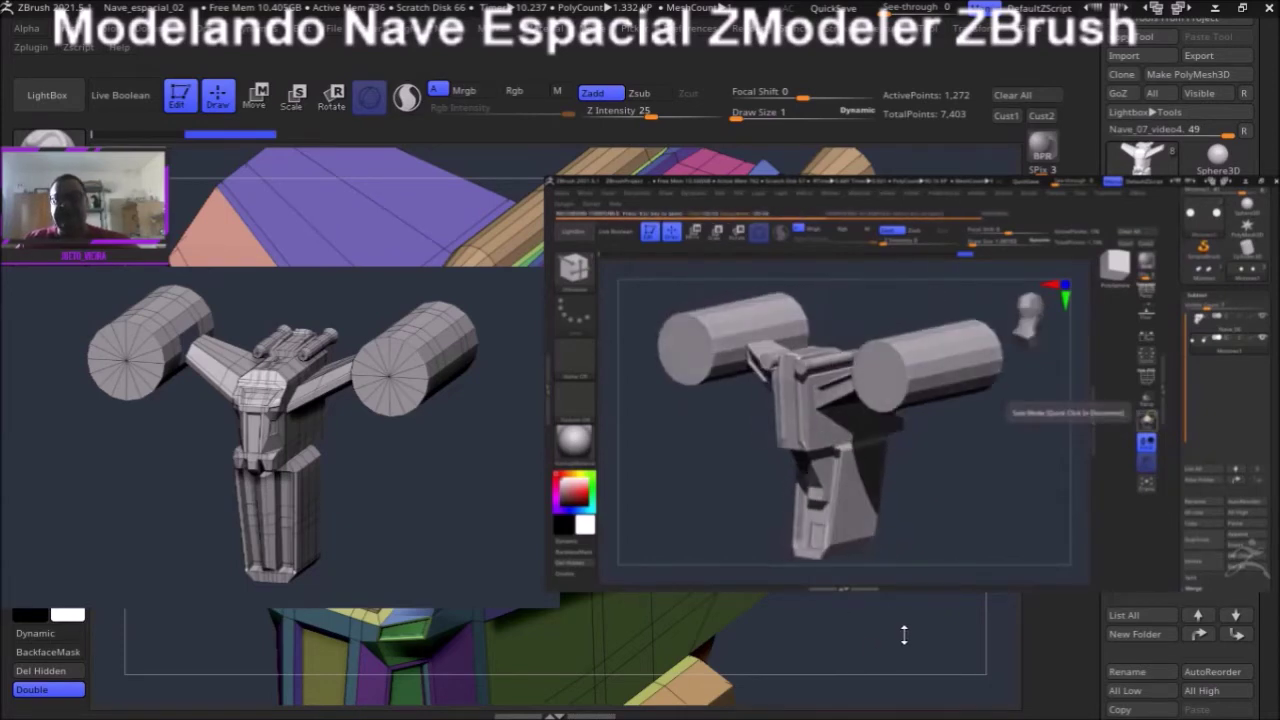
- Orbit around the spaceship to centre on the engines and cockpit section
{"action": "left_click_drag", "start_coordinate": [904, 634], "coordinate": [894, 610]}
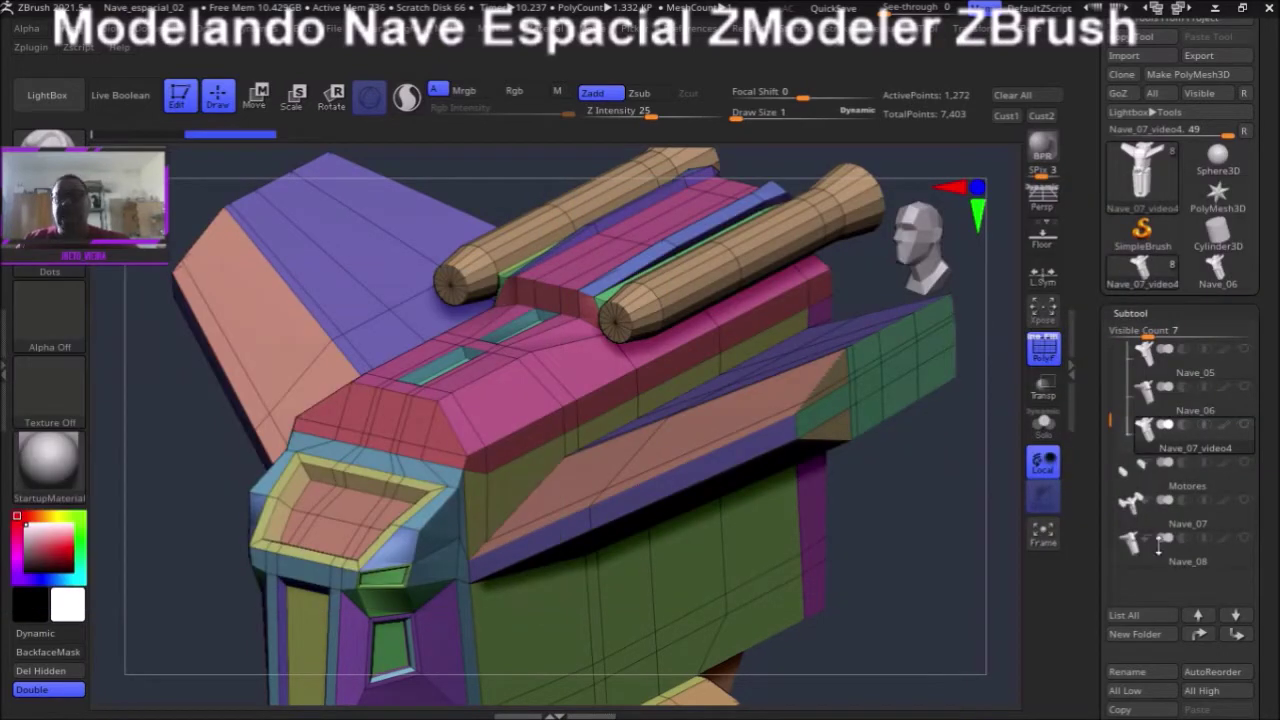
{"action": "mouse_move", "coordinate": [927, 609]}
{"action": "left_mouse_down"}
{"action": "mouse_move", "coordinate": [926, 580]}
{"action": "mouse_move", "coordinate": [931, 589]}
{"action": "mouse_move", "coordinate": [905, 565]}
{"action": "left_mouse_up"}
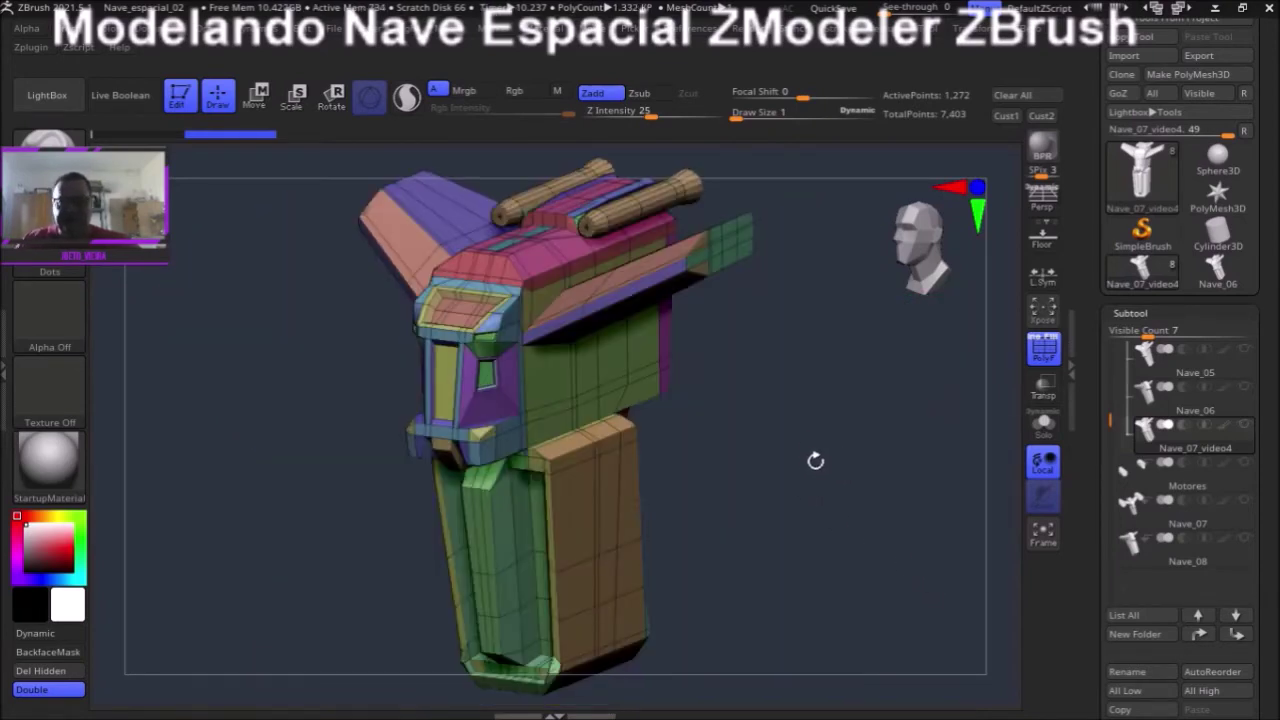
{"action": "mouse_move", "coordinate": [796, 436]}
{"action": "left_mouse_down"}
{"action": "mouse_move", "coordinate": [803, 420]}
{"action": "mouse_move", "coordinate": [811, 443]}
{"action": "left_mouse_up"}
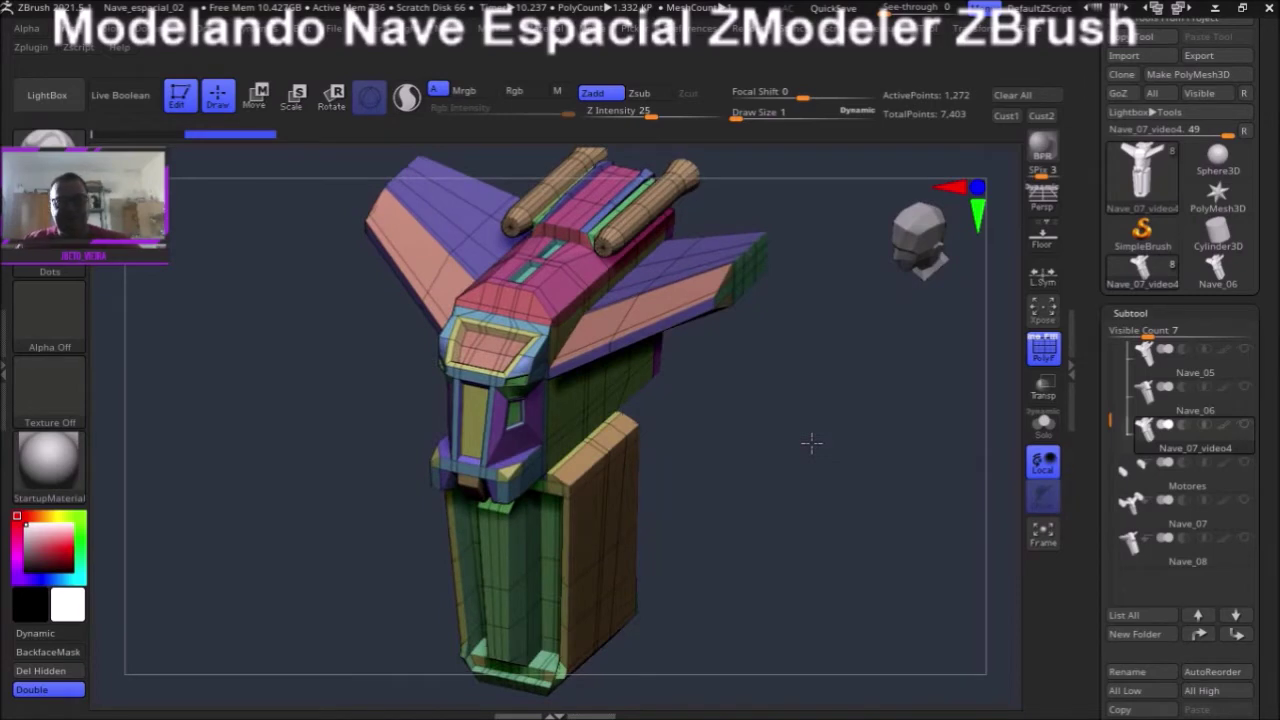
{"action": "mouse_move", "coordinate": [760, 437]}
{"action": "left_mouse_down"}
{"action": "mouse_move", "coordinate": [797, 449]}
{"action": "mouse_move", "coordinate": [777, 457]}
{"action": "mouse_move", "coordinate": [789, 443]}
{"action": "mouse_move", "coordinate": [866, 433]}
{"action": "mouse_move", "coordinate": [831, 489]}
{"action": "mouse_move", "coordinate": [849, 494]}
{"action": "mouse_move", "coordinate": [841, 535]}
{"action": "mouse_move", "coordinate": [866, 606]}
{"action": "mouse_move", "coordinate": [490, 390]}
{"action": "left_mouse_up"}
{"action": "mouse_move", "coordinate": [251, 501]}
{"action": "left_mouse_down"}
{"action": "mouse_move", "coordinate": [246, 531]}
{"action": "mouse_move", "coordinate": [274, 494]}
{"action": "mouse_move", "coordinate": [251, 526]}
{"action": "mouse_move", "coordinate": [271, 586]}
{"action": "mouse_move", "coordinate": [397, 468]}
{"action": "left_mouse_up"}
{"action": "mouse_move", "coordinate": [656, 152]}
{"action": "left_mouse_down"}
{"action": "mouse_move", "coordinate": [543, 194]}
{"action": "mouse_move", "coordinate": [503, 295]}
{"action": "left_mouse_up"}
{"action": "left_click_drag", "start_coordinate": [555, 158], "coordinate": [475, 180]}
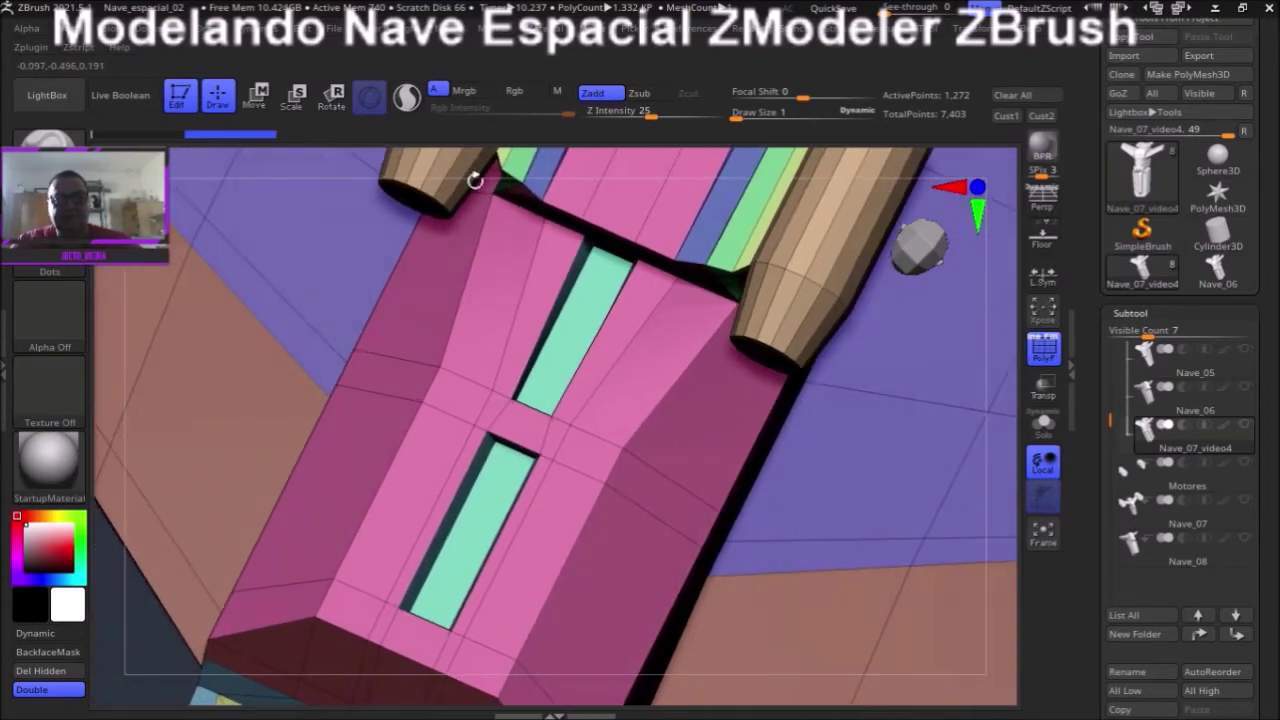
- Switch to the ZModeler brush (BZM) and bring the engine cylinders into view
{"action": "key", "text": "b"}
{"action": "key", "text": "z"}
{"action": "key", "text": "m"}
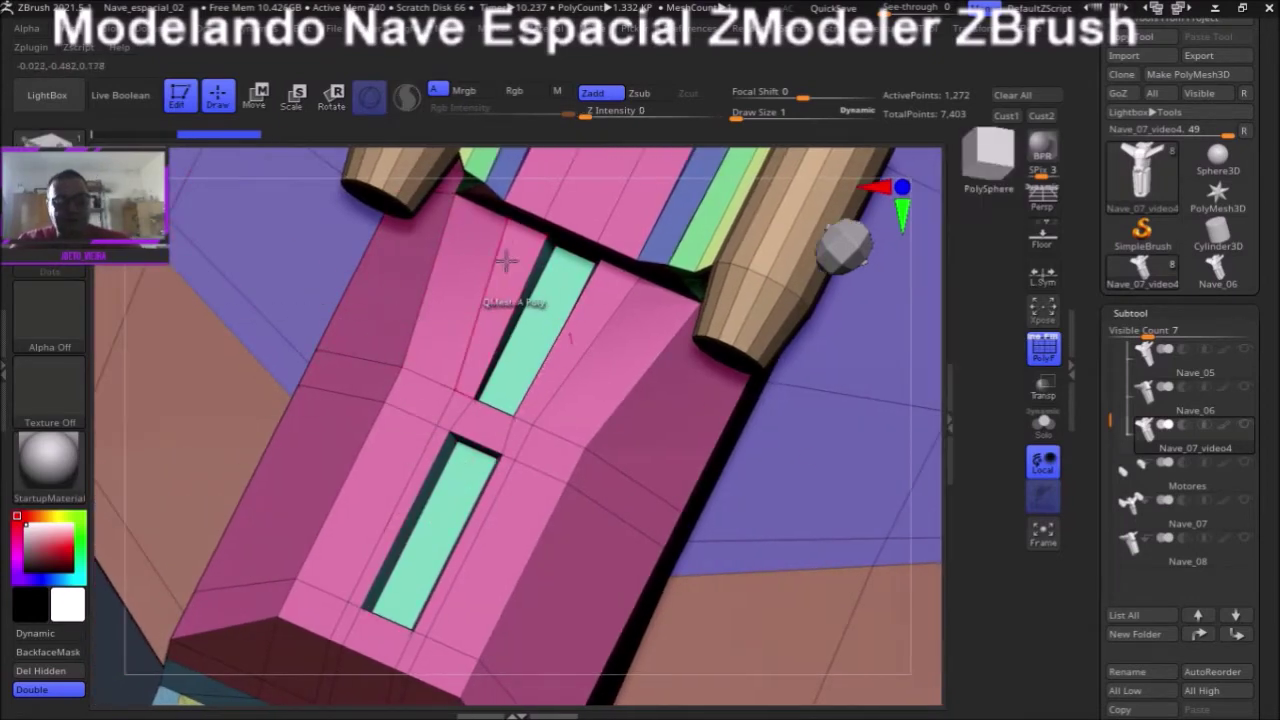
{"action": "mouse_move", "coordinate": [504, 150]}
{"action": "left_mouse_down"}
{"action": "mouse_move", "coordinate": [636, 163]}
{"action": "mouse_move", "coordinate": [680, 434]}
{"action": "left_mouse_up"}
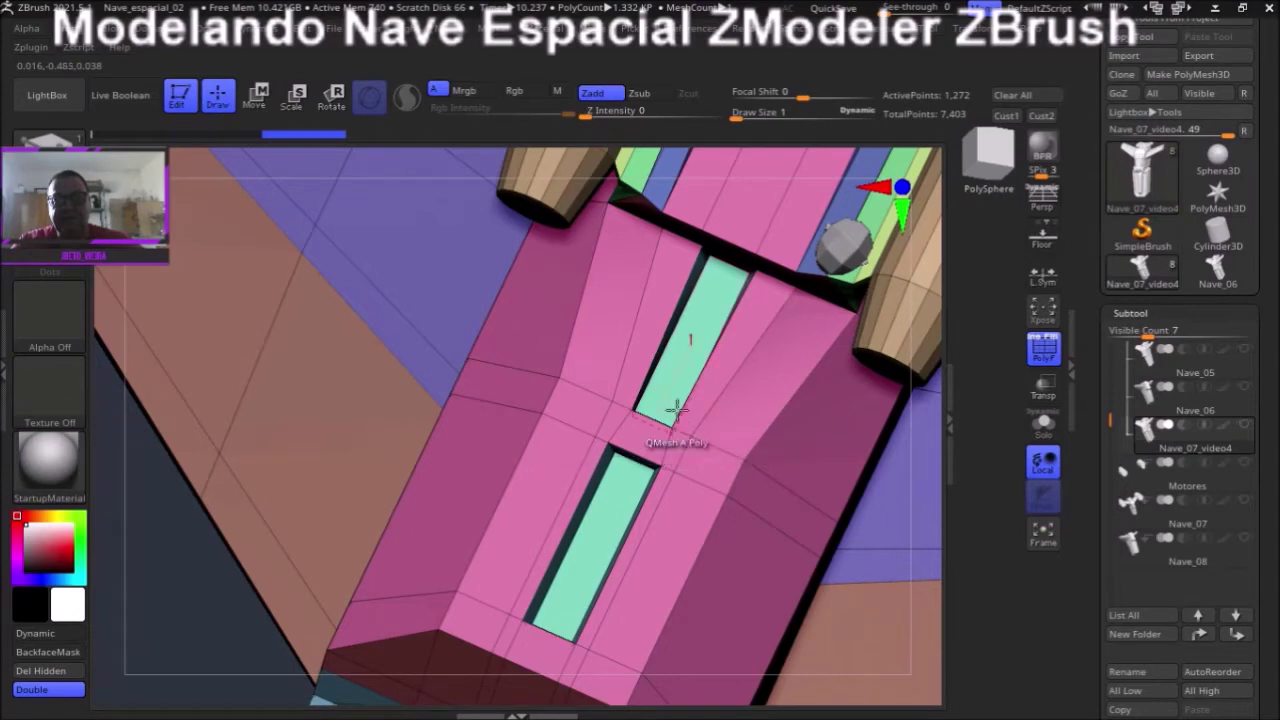
{"action": "mouse_move", "coordinate": [609, 171]}
{"action": "left_mouse_down"}
{"action": "mouse_move", "coordinate": [737, 152]}
{"action": "mouse_move", "coordinate": [735, 112]}
{"action": "left_mouse_up"}
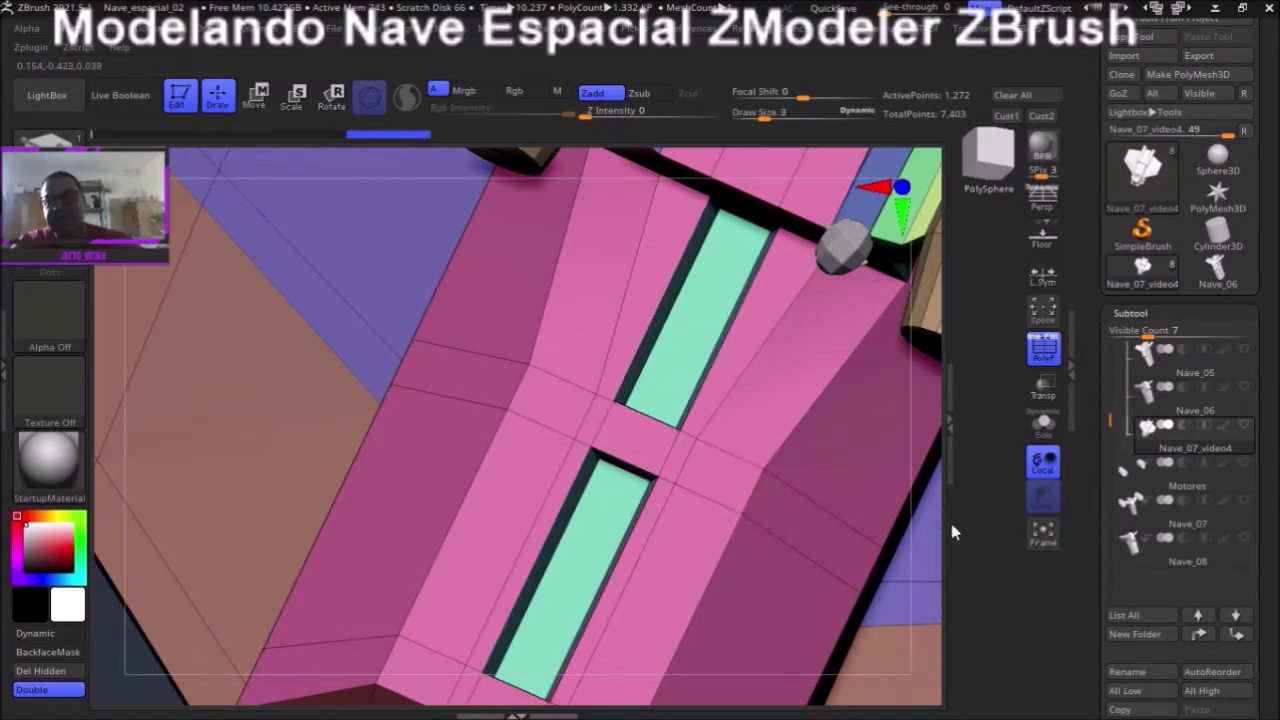
{"action": "mouse_move", "coordinate": [930, 525]}
{"action": "left_mouse_down"}
{"action": "mouse_move", "coordinate": [777, 443]}
{"action": "mouse_move", "coordinate": [557, 443]}
{"action": "left_mouse_up"}
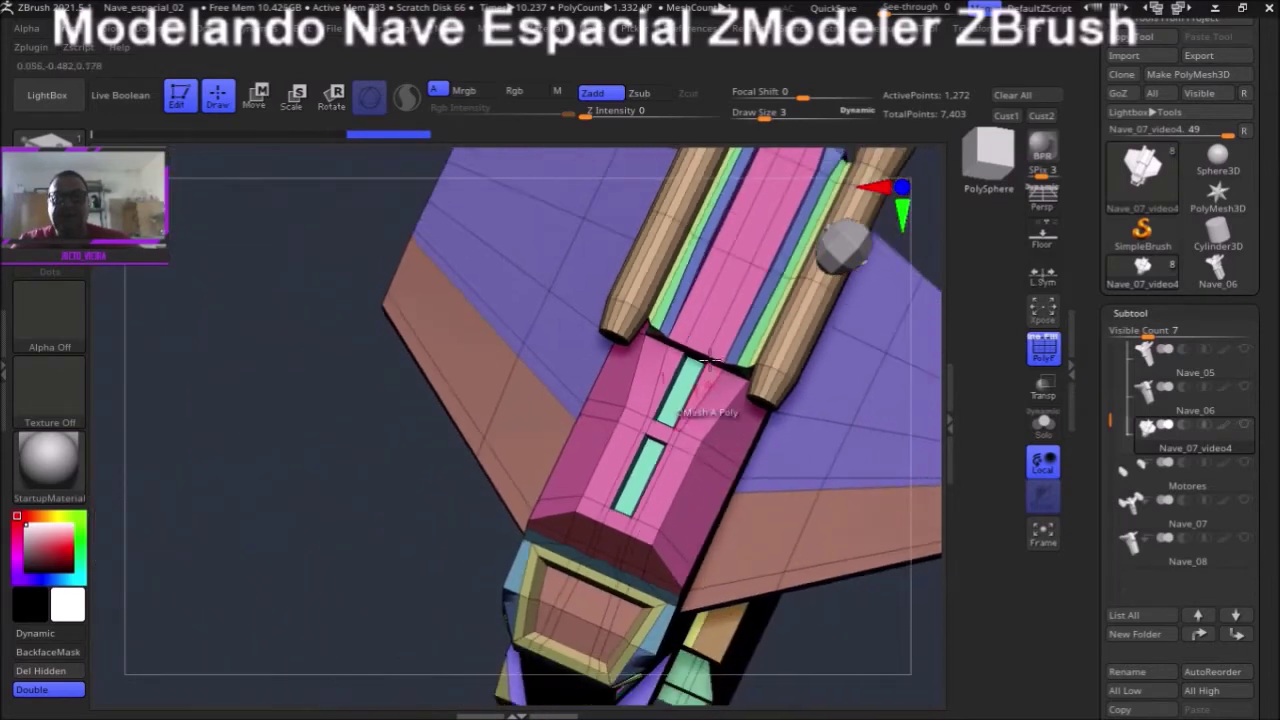
- Extrude a raised block between the engine cylinders and give its top face a white polygroup
{"action": "mouse_move", "coordinate": [701, 155]}
{"action": "left_mouse_down"}
{"action": "mouse_move", "coordinate": [514, 320]}
{"action": "mouse_move", "coordinate": [671, 323]}
{"action": "mouse_move", "coordinate": [714, 289]}
{"action": "mouse_move", "coordinate": [743, 338]}
{"action": "mouse_move", "coordinate": [671, 163]}
{"action": "mouse_move", "coordinate": [551, 400]}
{"action": "mouse_move", "coordinate": [683, 320]}
{"action": "mouse_move", "coordinate": [724, 337]}
{"action": "mouse_move", "coordinate": [763, 414]}
{"action": "mouse_move", "coordinate": [771, 337]}
{"action": "mouse_move", "coordinate": [717, 329]}
{"action": "mouse_move", "coordinate": [688, 375]}
{"action": "mouse_move", "coordinate": [526, 229]}
{"action": "mouse_move", "coordinate": [566, 257]}
{"action": "mouse_move", "coordinate": [687, 290]}
{"action": "mouse_move", "coordinate": [797, 263]}
{"action": "mouse_move", "coordinate": [714, 283]}
{"action": "mouse_move", "coordinate": [834, 283]}
{"action": "mouse_move", "coordinate": [764, 302]}
{"action": "left_mouse_up"}
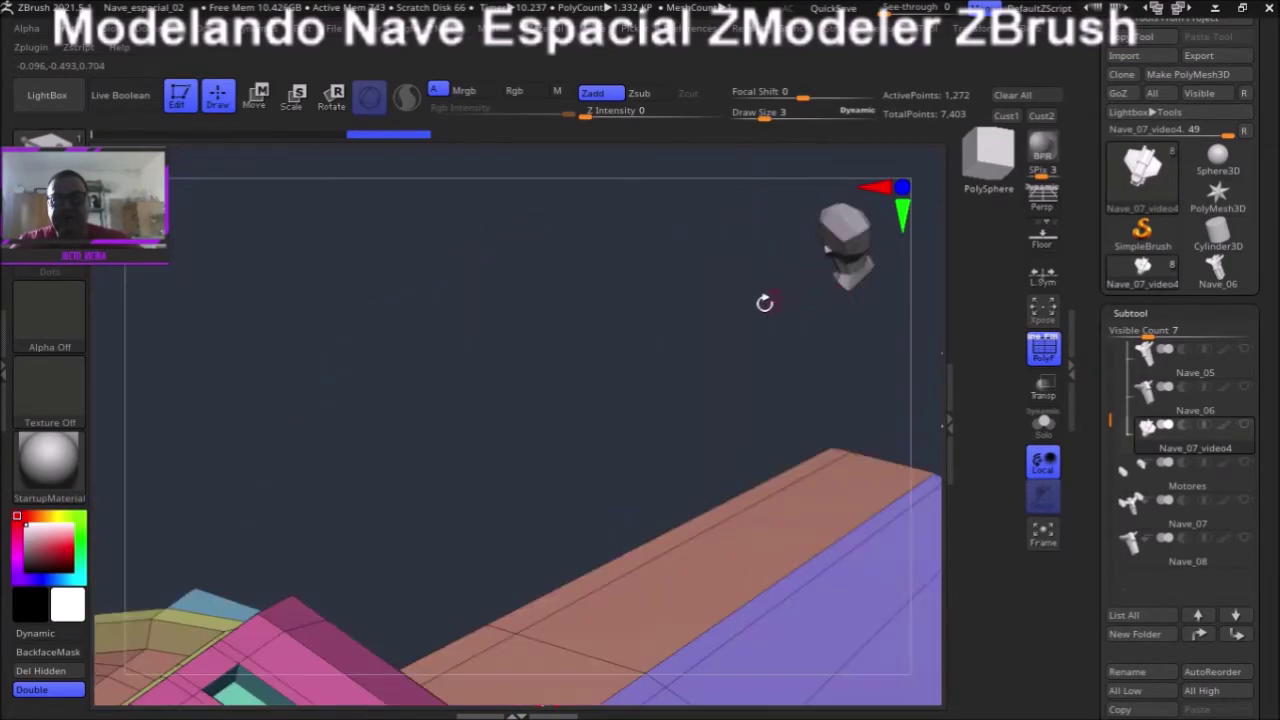
{"action": "left_click_drag", "start_coordinate": [903, 190], "coordinate": [794, 288]}
{"action": "mouse_move", "coordinate": [616, 369]}
{"action": "left_mouse_down"}
{"action": "mouse_move", "coordinate": [757, 209]}
{"action": "mouse_move", "coordinate": [627, 282]}
{"action": "left_mouse_up"}
{"action": "left_click_drag", "start_coordinate": [552, 322], "coordinate": [545, 310]}
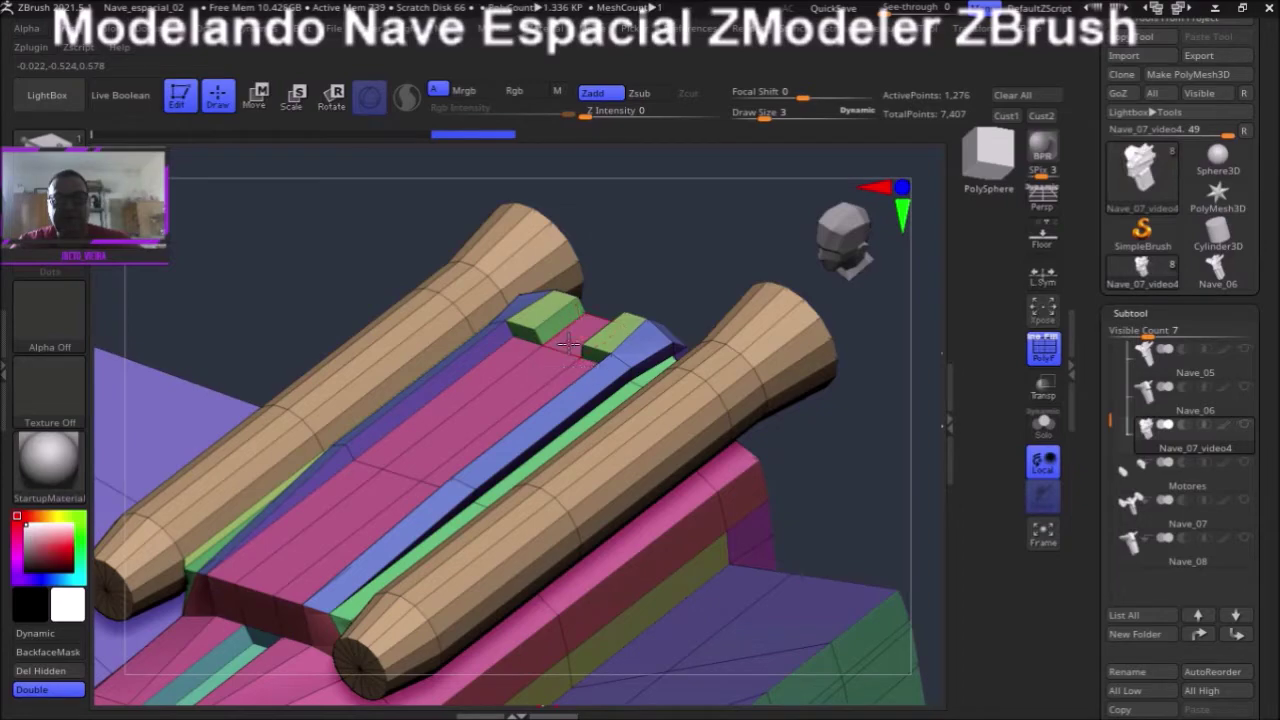
{"action": "mouse_move", "coordinate": [668, 256]}
{"action": "left_mouse_down"}
{"action": "mouse_move", "coordinate": [706, 240]}
{"action": "mouse_move", "coordinate": [654, 274]}
{"action": "mouse_move", "coordinate": [663, 285]}
{"action": "mouse_move", "coordinate": [666, 237]}
{"action": "mouse_move", "coordinate": [659, 261]}
{"action": "left_mouse_up"}
{"action": "left_click", "coordinate": [531, 300]}
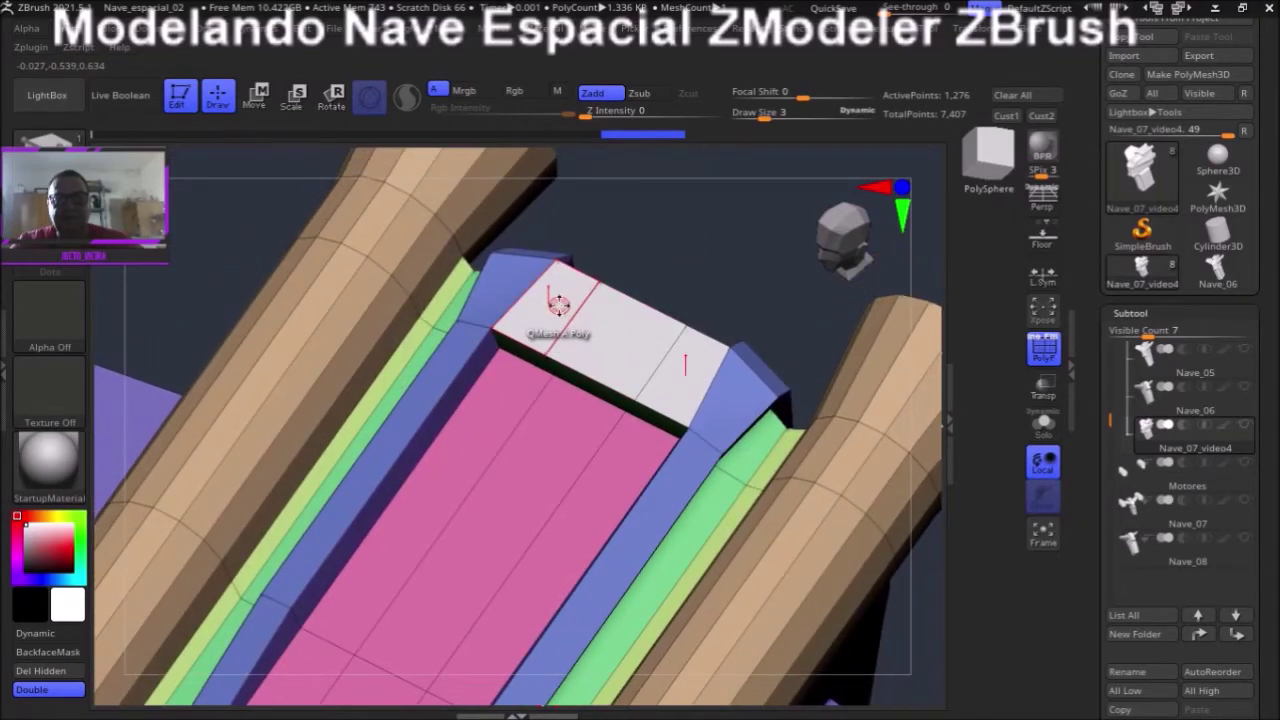
- Inset the block's white top face with a border ring, undoing an extra second inset
{"action": "key", "text": "space"}
{"action": "left_click", "coordinate": [481, 146]}
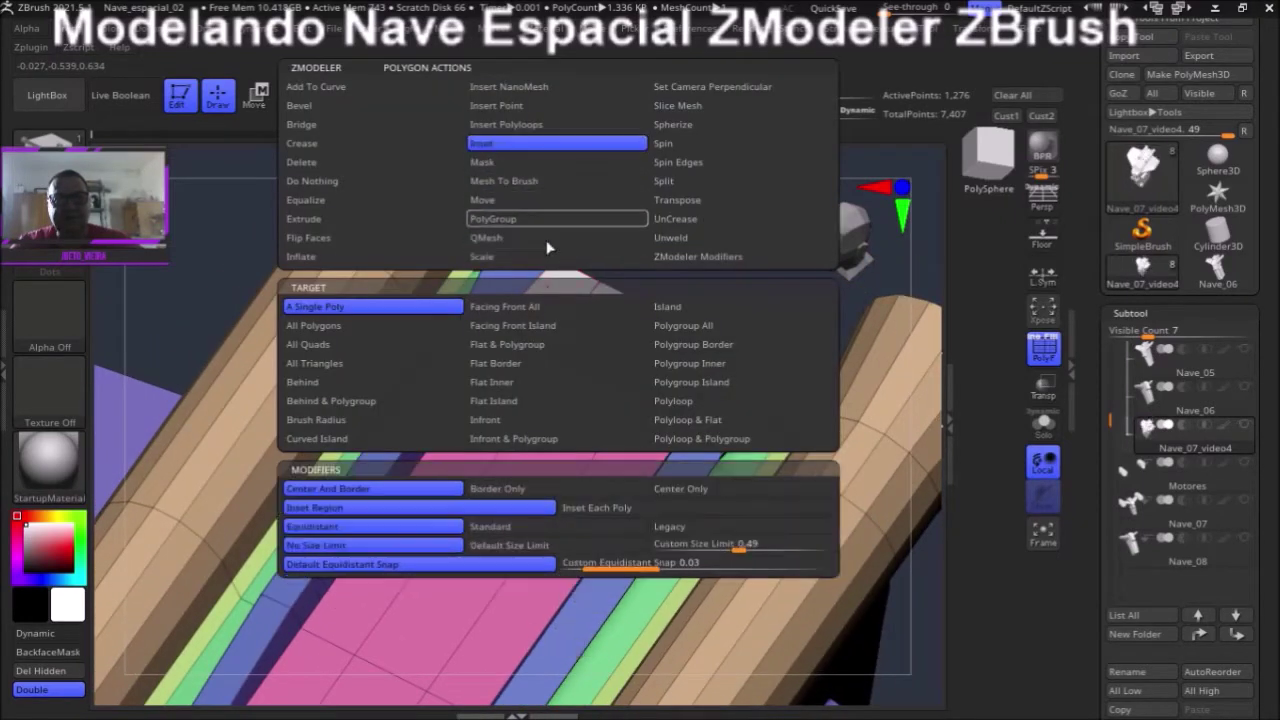
{"action": "left_click_drag", "start_coordinate": [573, 291], "coordinate": [577, 302]}
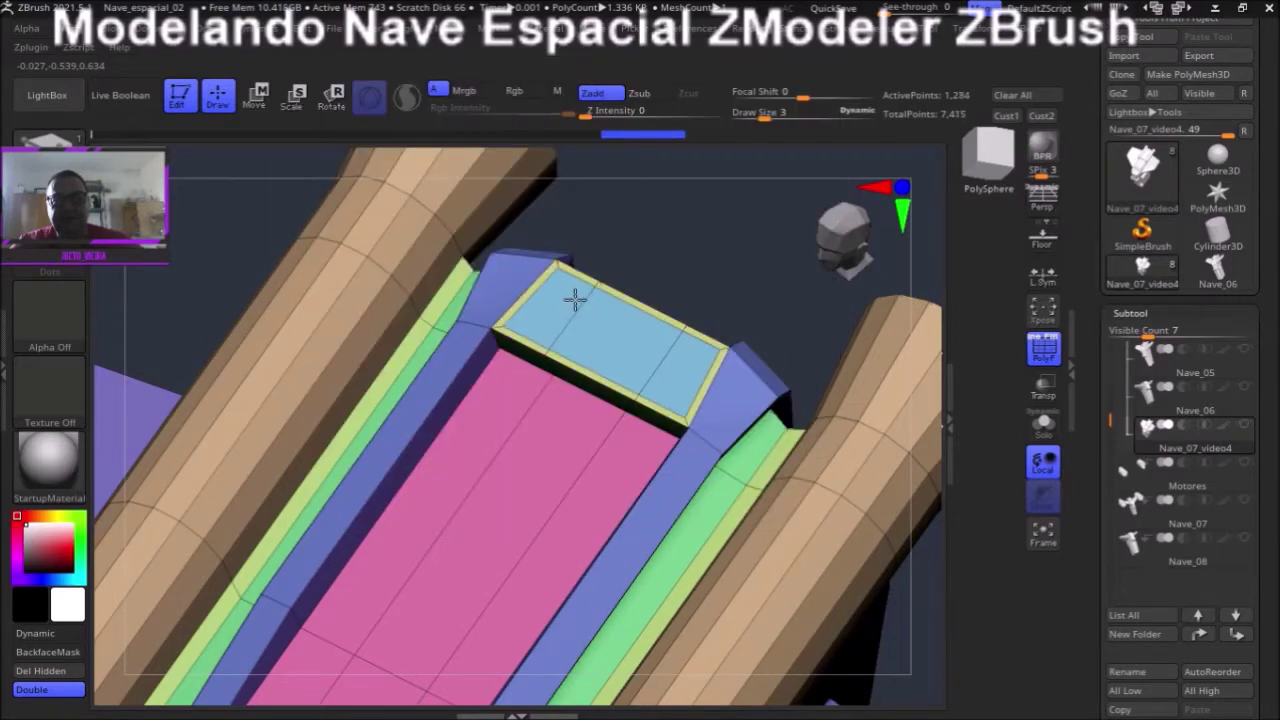
{"action": "left_click_drag", "start_coordinate": [577, 303], "coordinate": [663, 257]}
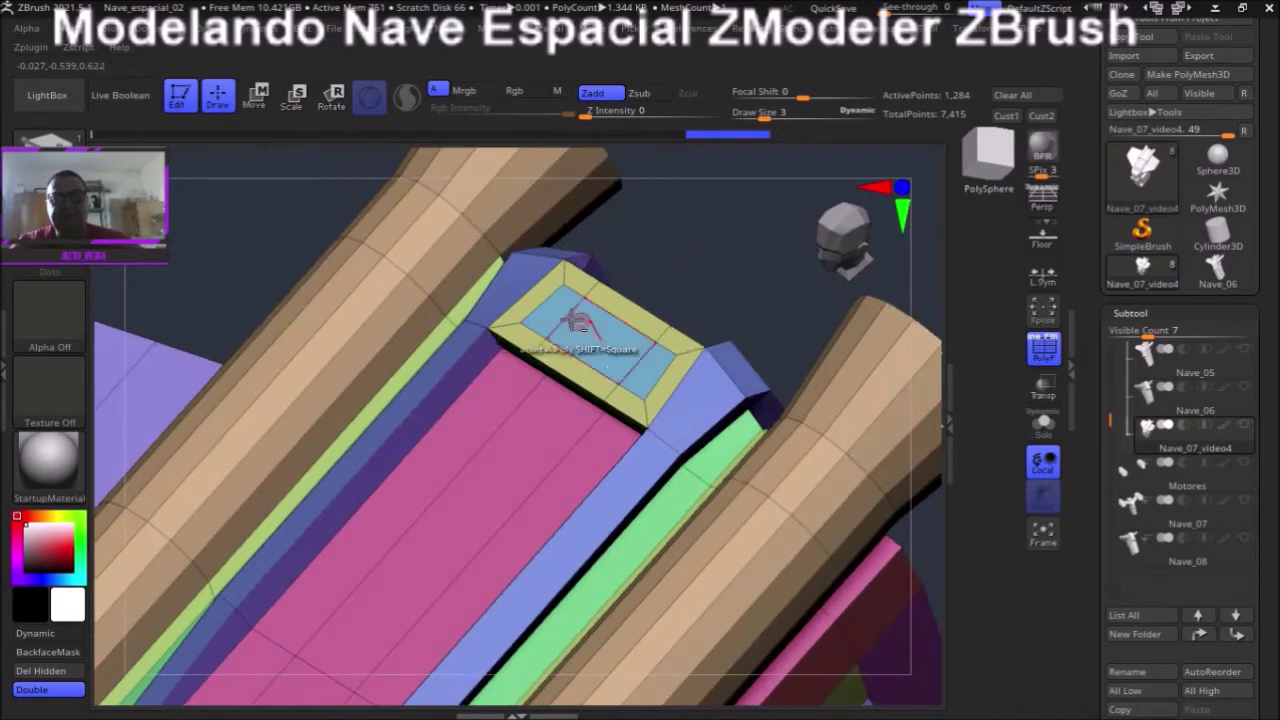
{"action": "left_click", "coordinate": [557, 310]}
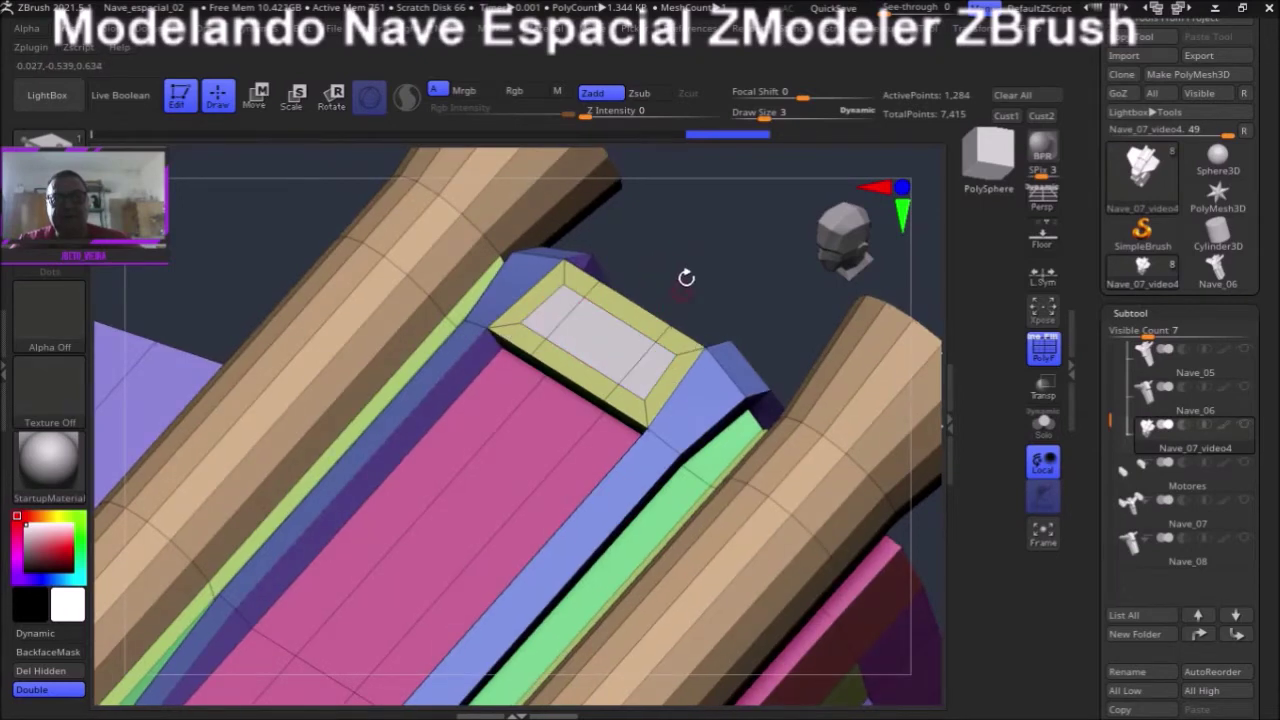
{"action": "left_click_drag", "start_coordinate": [682, 288], "coordinate": [680, 260]}
{"action": "left_click_drag", "start_coordinate": [586, 306], "coordinate": [557, 314]}
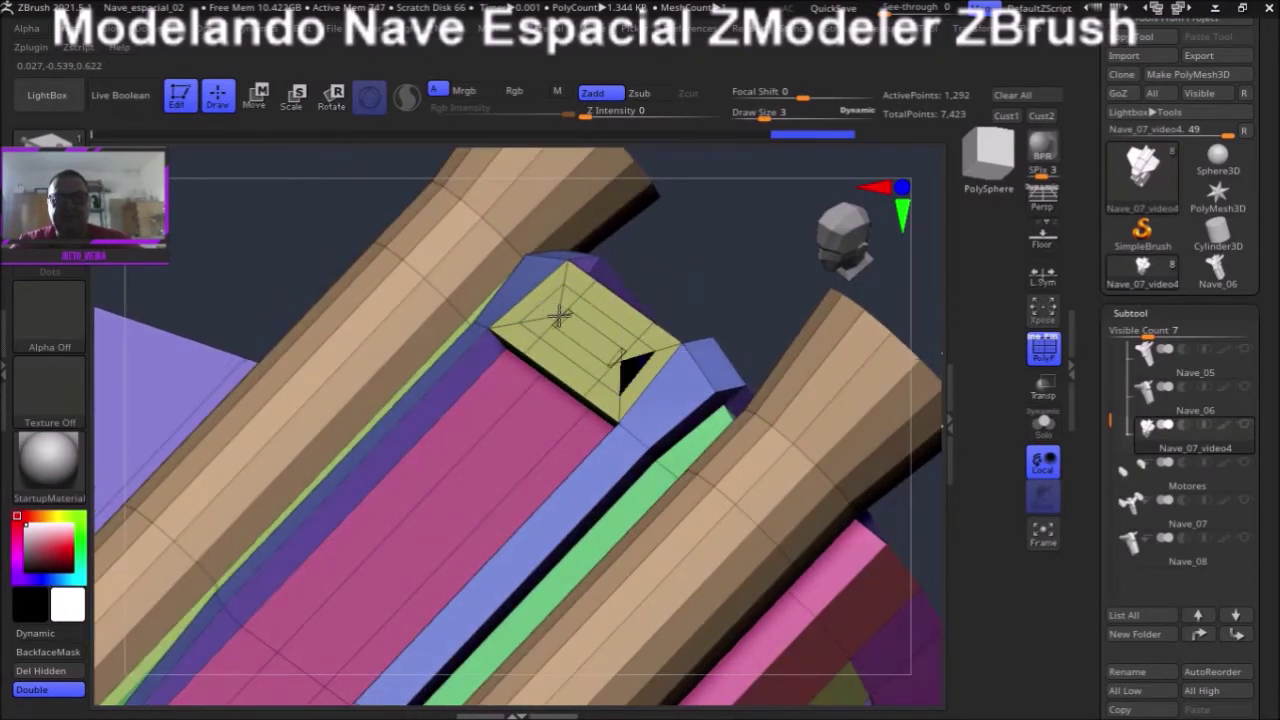
{"action": "key", "text": "ctrl+z"}
- Extrude the inset centre face upward into a raised green step
{"action": "key", "text": "space"}
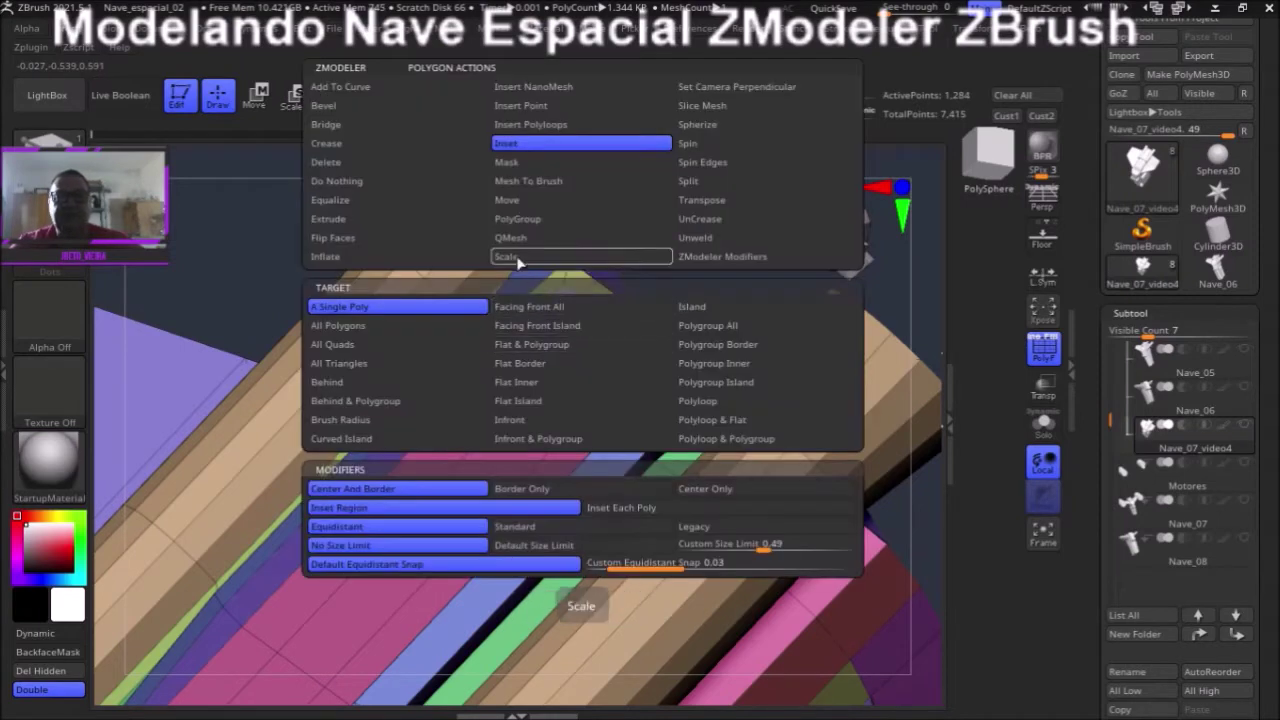
{"action": "left_click", "coordinate": [530, 239]}
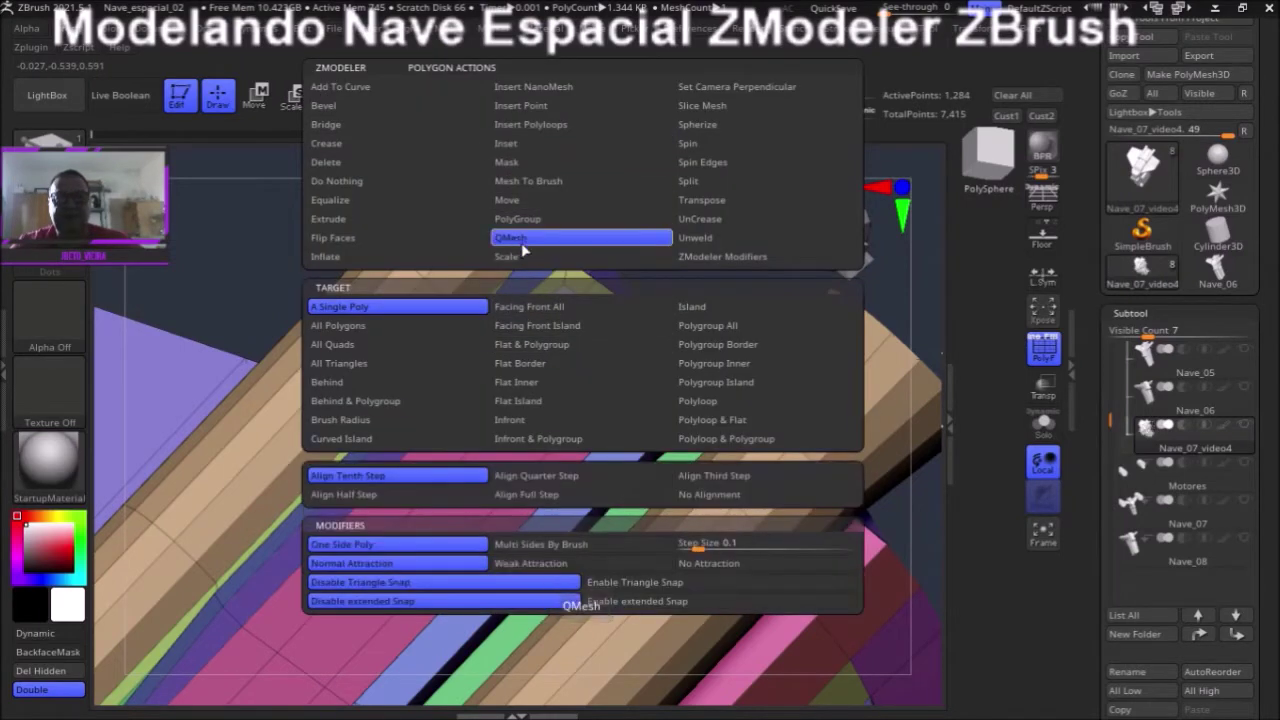
{"action": "left_click_drag", "start_coordinate": [585, 310], "coordinate": [551, 310]}
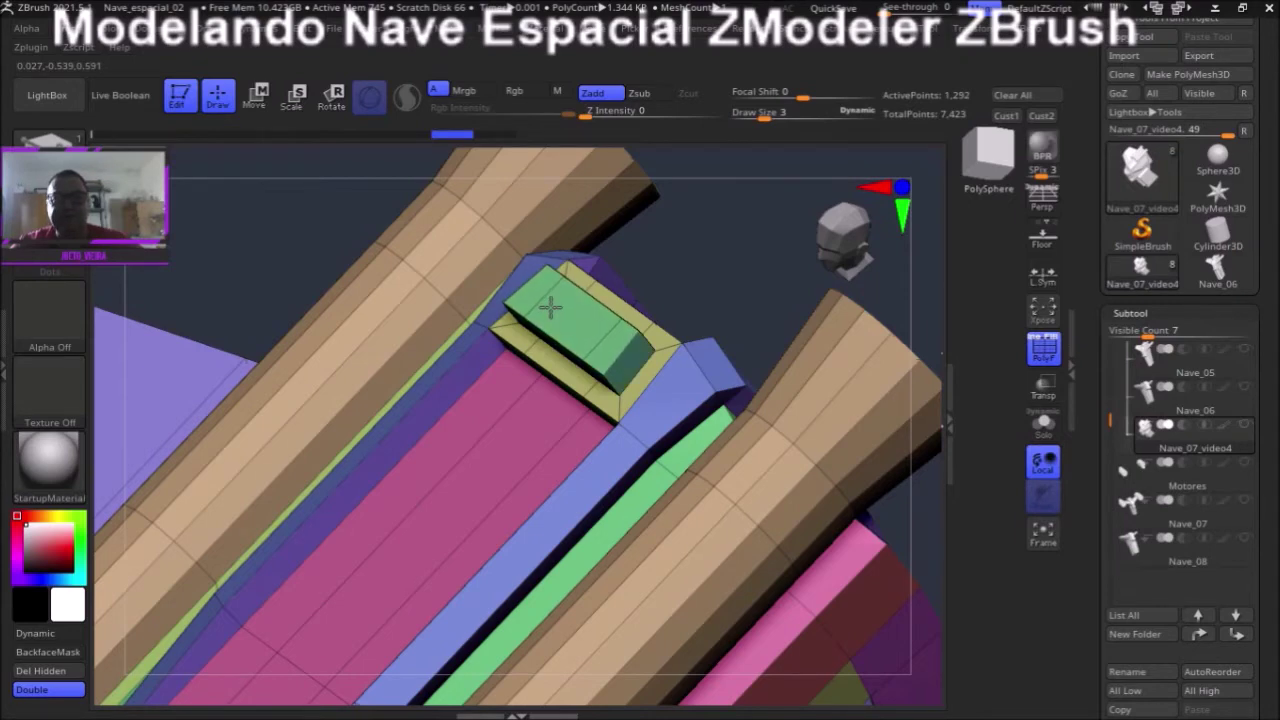
{"action": "left_click_drag", "start_coordinate": [680, 278], "coordinate": [889, 209]}
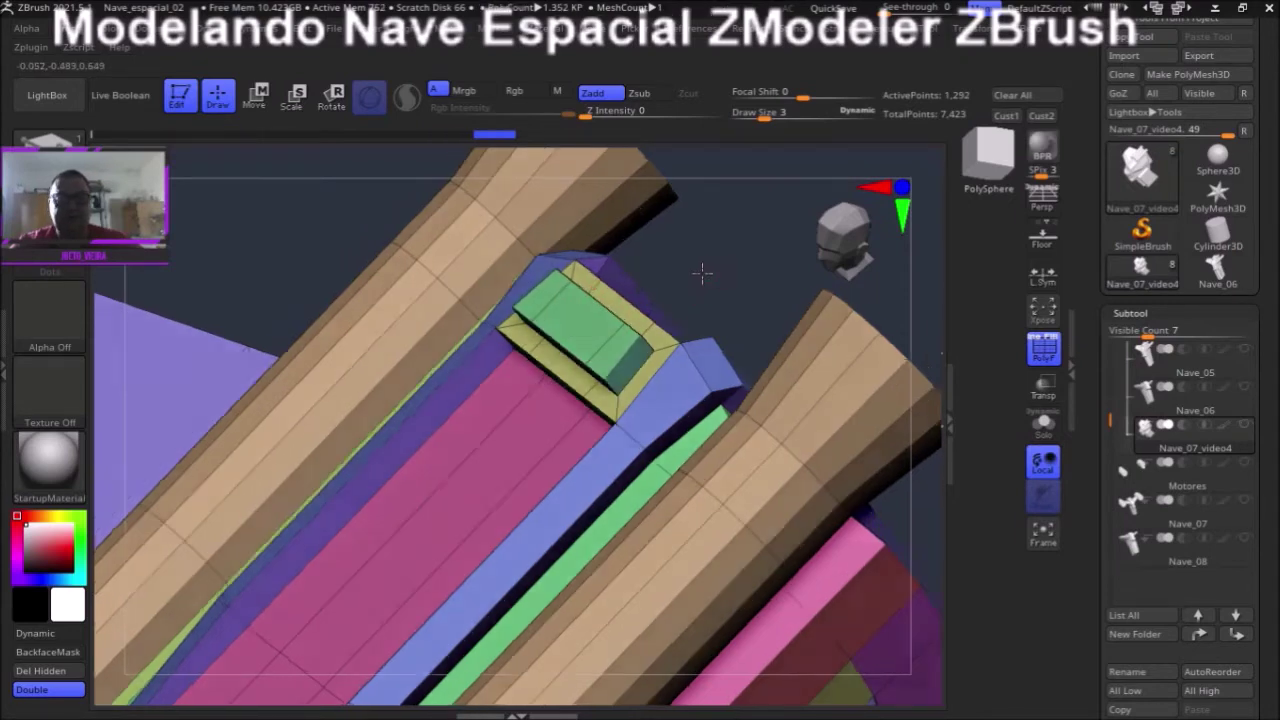
{"action": "left_click", "coordinate": [878, 187]}
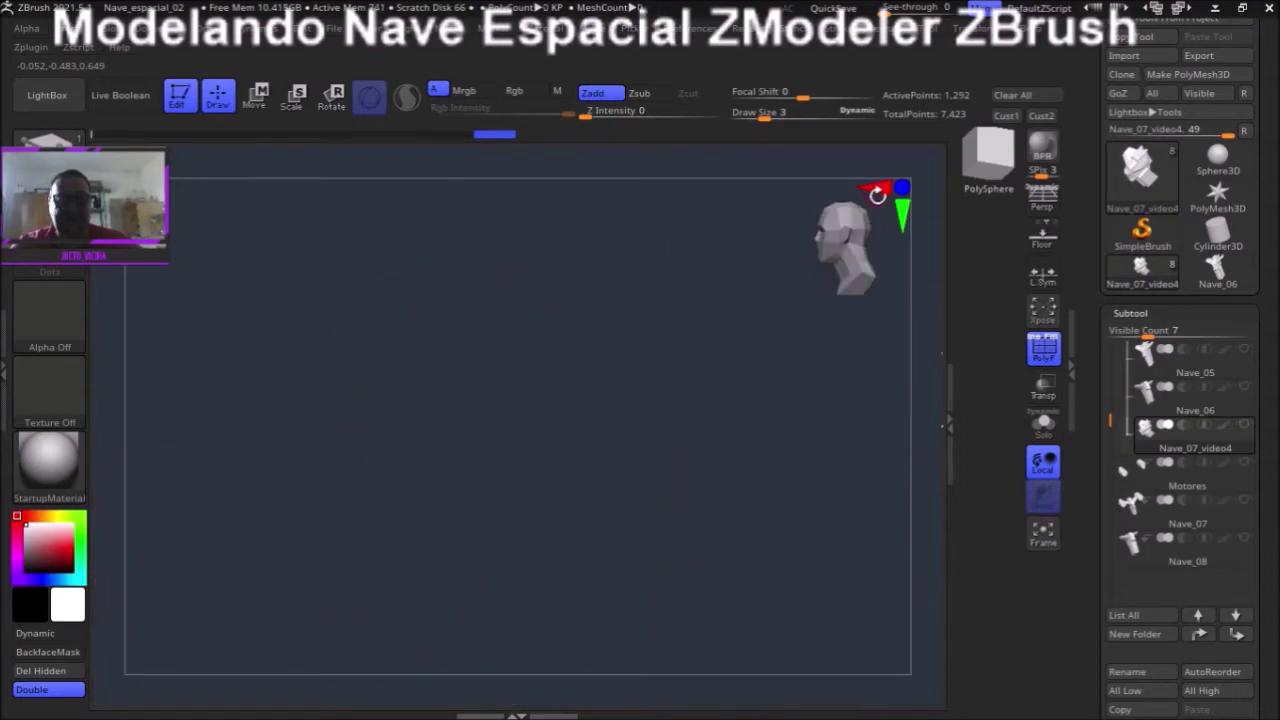
- Frame the model and tilt the view to see the tops of the hull pieces
{"action": "key", "text": "f"}
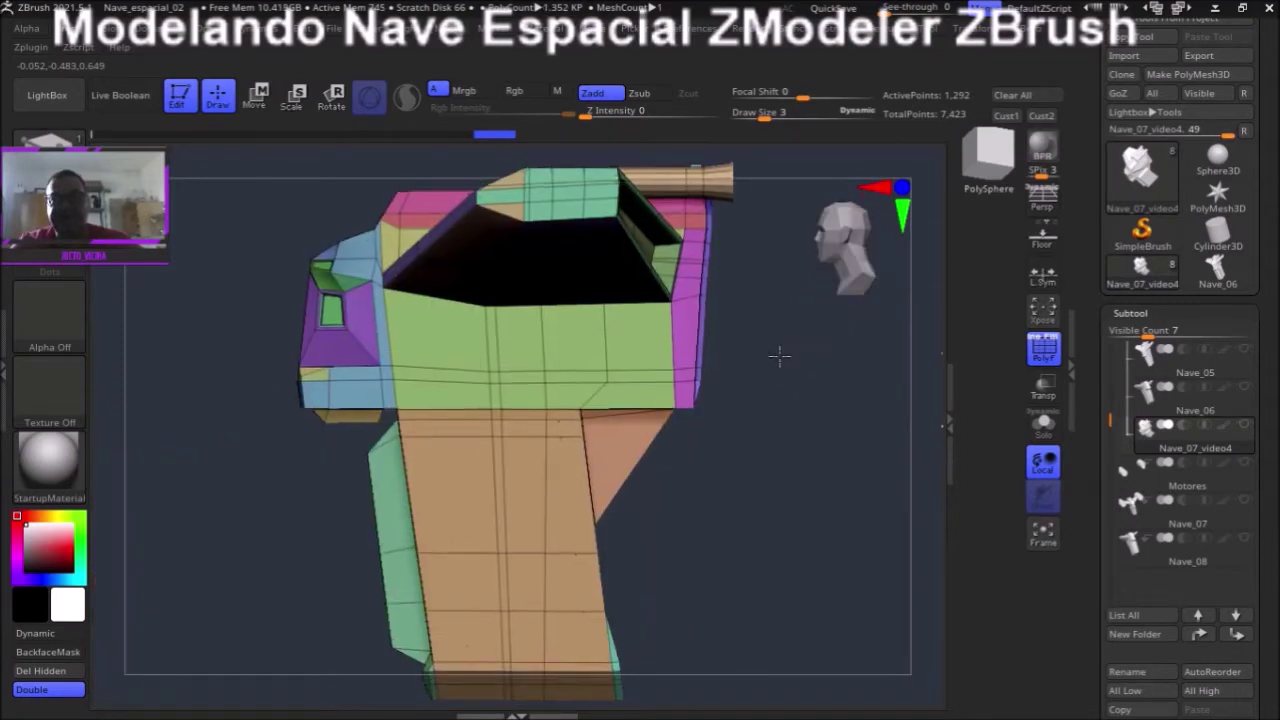
{"action": "mouse_move", "coordinate": [834, 330]}
{"action": "left_mouse_down", "text": "alt"}
{"action": "mouse_move", "coordinate": [769, 588]}
{"action": "mouse_move", "coordinate": [791, 471]}
{"action": "mouse_move", "coordinate": [560, 374]}
{"action": "mouse_move", "coordinate": [549, 337]}
{"action": "mouse_move", "coordinate": [567, 291]}
{"action": "left_mouse_up", "text": "alt"}
{"action": "mouse_move", "coordinate": [563, 335]}
{"action": "left_mouse_down"}
{"action": "mouse_move", "coordinate": [669, 240]}
{"action": "mouse_move", "coordinate": [443, 320]}
{"action": "mouse_move", "coordinate": [523, 277]}
{"action": "mouse_move", "coordinate": [541, 286]}
{"action": "mouse_move", "coordinate": [567, 240]}
{"action": "mouse_move", "coordinate": [531, 274]}
{"action": "mouse_move", "coordinate": [591, 200]}
{"action": "mouse_move", "coordinate": [472, 382]}
{"action": "left_mouse_up"}
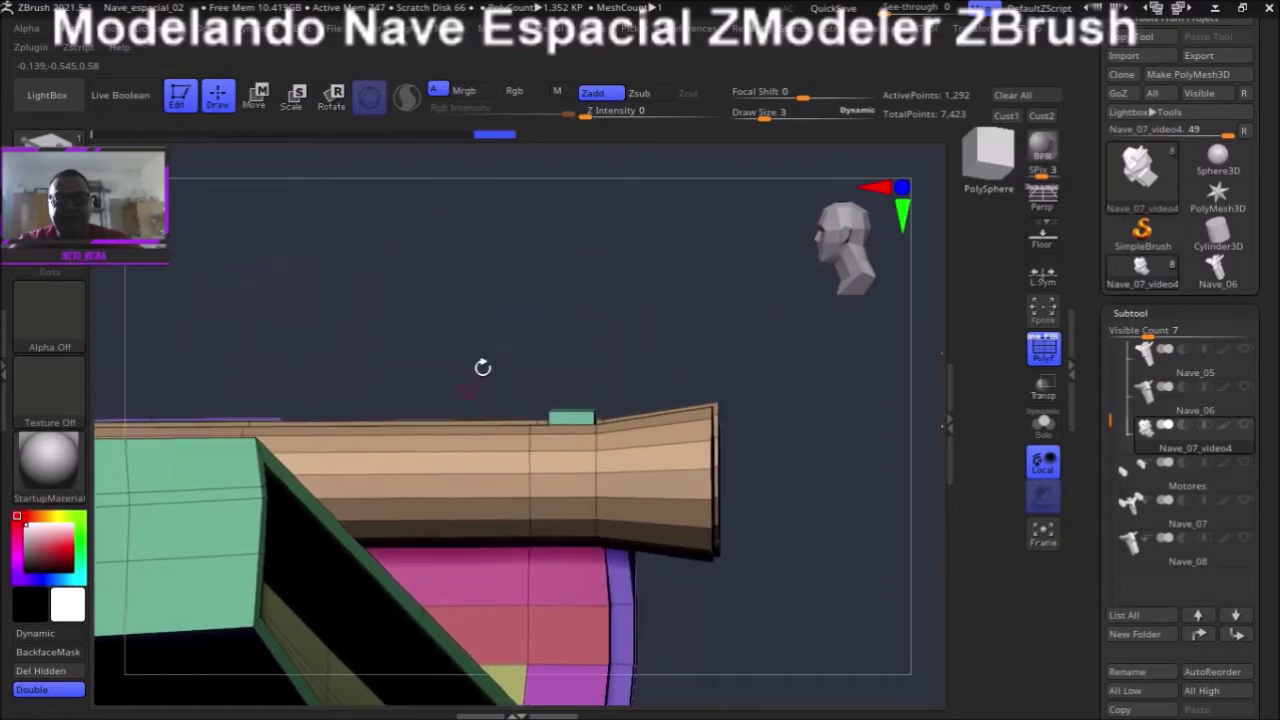
{"action": "key", "text": "ctrl"}
{"action": "left_click_drag", "start_coordinate": [554, 358], "coordinate": [549, 357]}
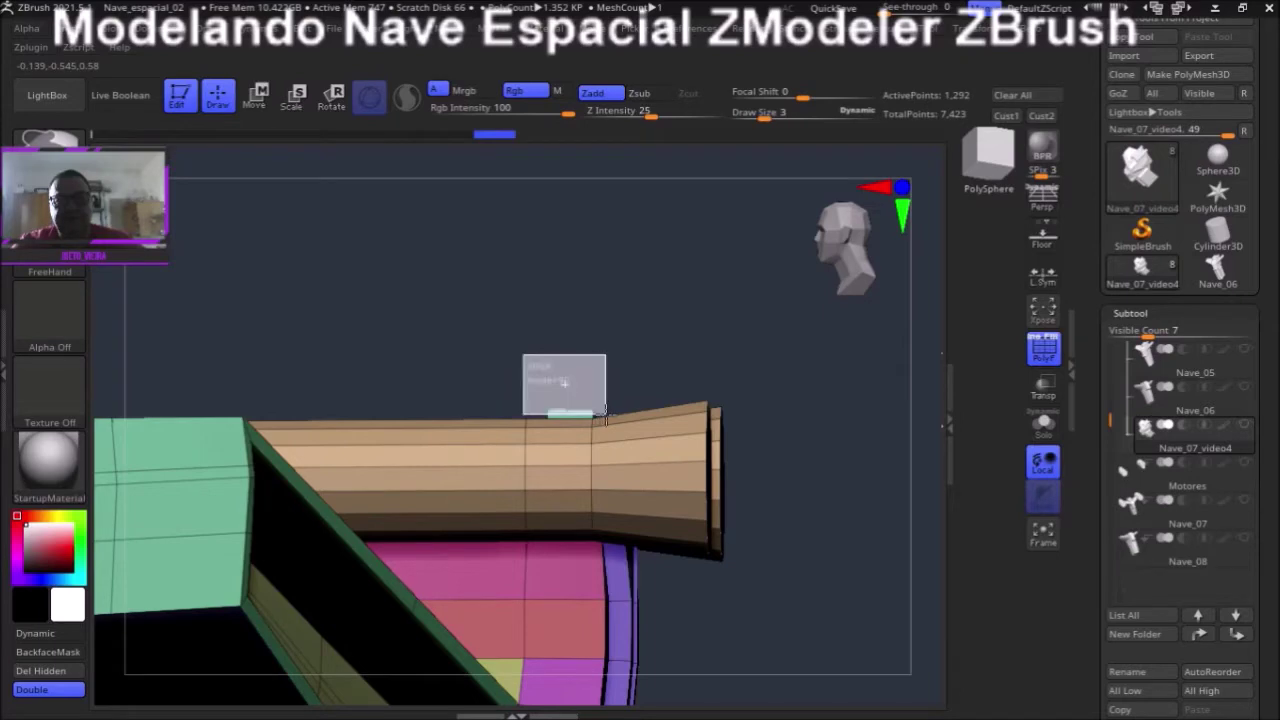
{"action": "mouse_move", "coordinate": [506, 320]}
{"action": "left_mouse_down"}
{"action": "mouse_move", "coordinate": [514, 329]}
{"action": "mouse_move", "coordinate": [452, 316]}
{"action": "mouse_move", "coordinate": [370, 411]}
{"action": "left_mouse_up"}
- Scale the green panel's top face inward with the gizmo, then return to polygon editing
{"action": "key", "text": "r"}
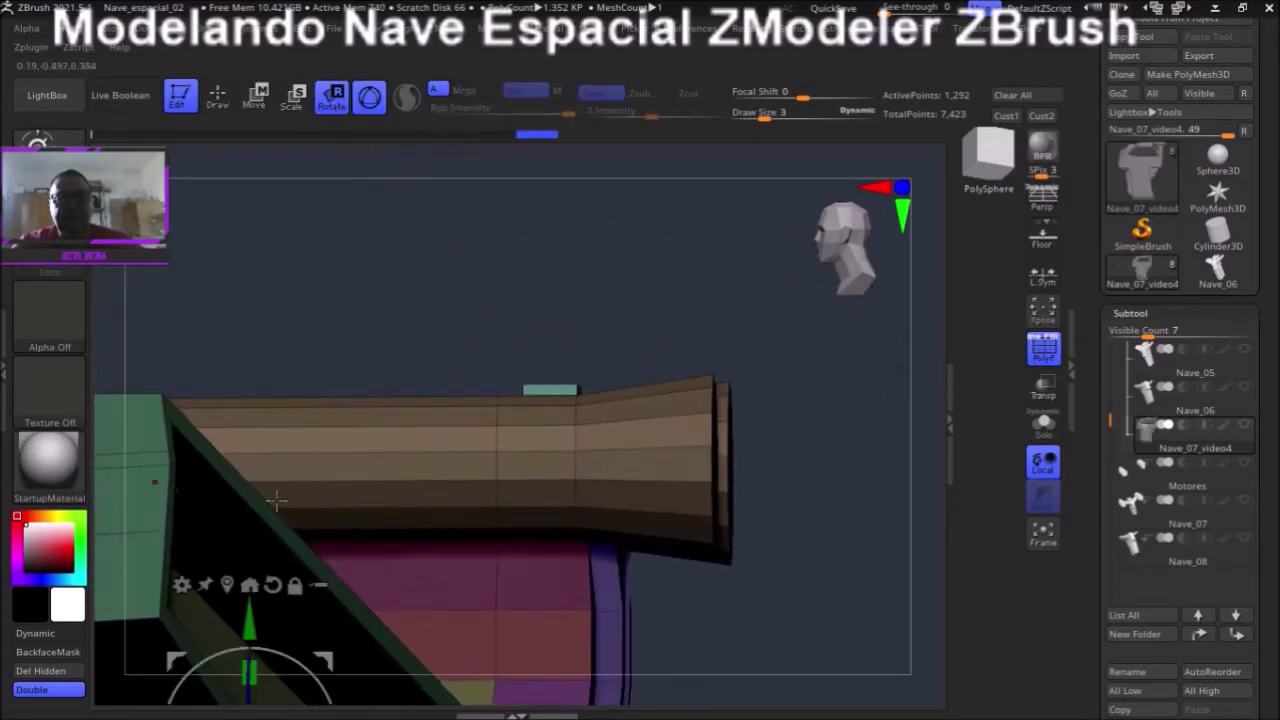
{"action": "left_click", "coordinate": [550, 389], "text": "alt"}
{"action": "mouse_move", "coordinate": [409, 346]}
{"action": "left_mouse_down", "text": "alt"}
{"action": "mouse_move", "coordinate": [386, 320]}
{"action": "mouse_move", "coordinate": [397, 268]}
{"action": "mouse_move", "coordinate": [374, 226]}
{"action": "mouse_move", "coordinate": [400, 257]}
{"action": "mouse_move", "coordinate": [386, 234]}
{"action": "mouse_move", "coordinate": [416, 244]}
{"action": "left_mouse_up", "text": "alt"}
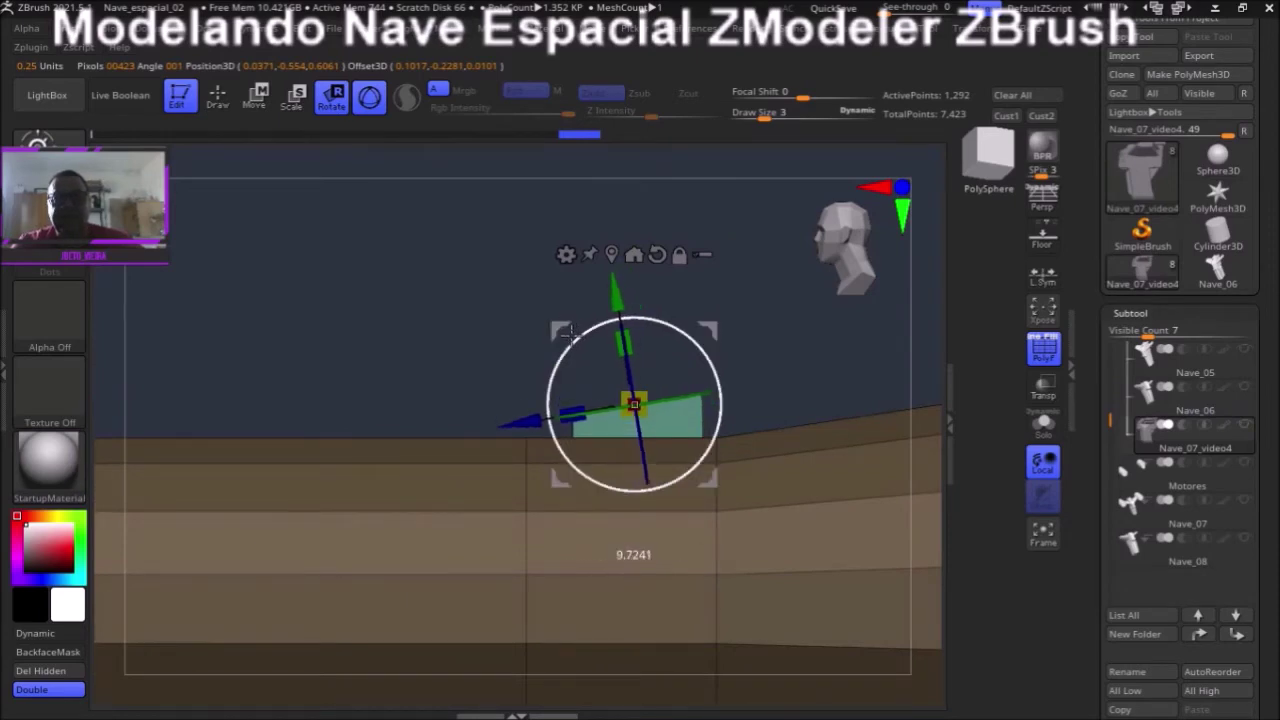
{"action": "left_click_drag", "start_coordinate": [631, 375], "coordinate": [537, 462]}
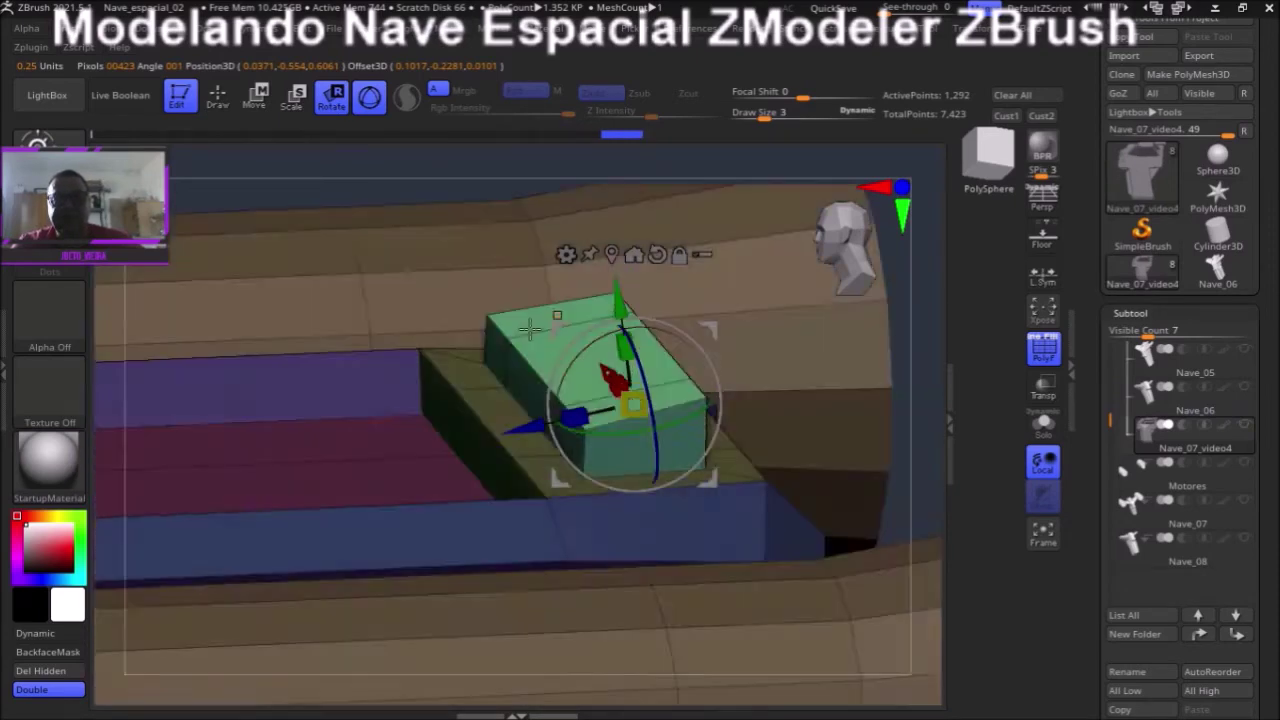
{"action": "mouse_move", "coordinate": [833, 440]}
{"action": "left_mouse_down"}
{"action": "mouse_move", "coordinate": [820, 420]}
{"action": "mouse_move", "coordinate": [790, 444]}
{"action": "left_mouse_up"}
{"action": "left_click_drag", "start_coordinate": [632, 458], "coordinate": [615, 419]}
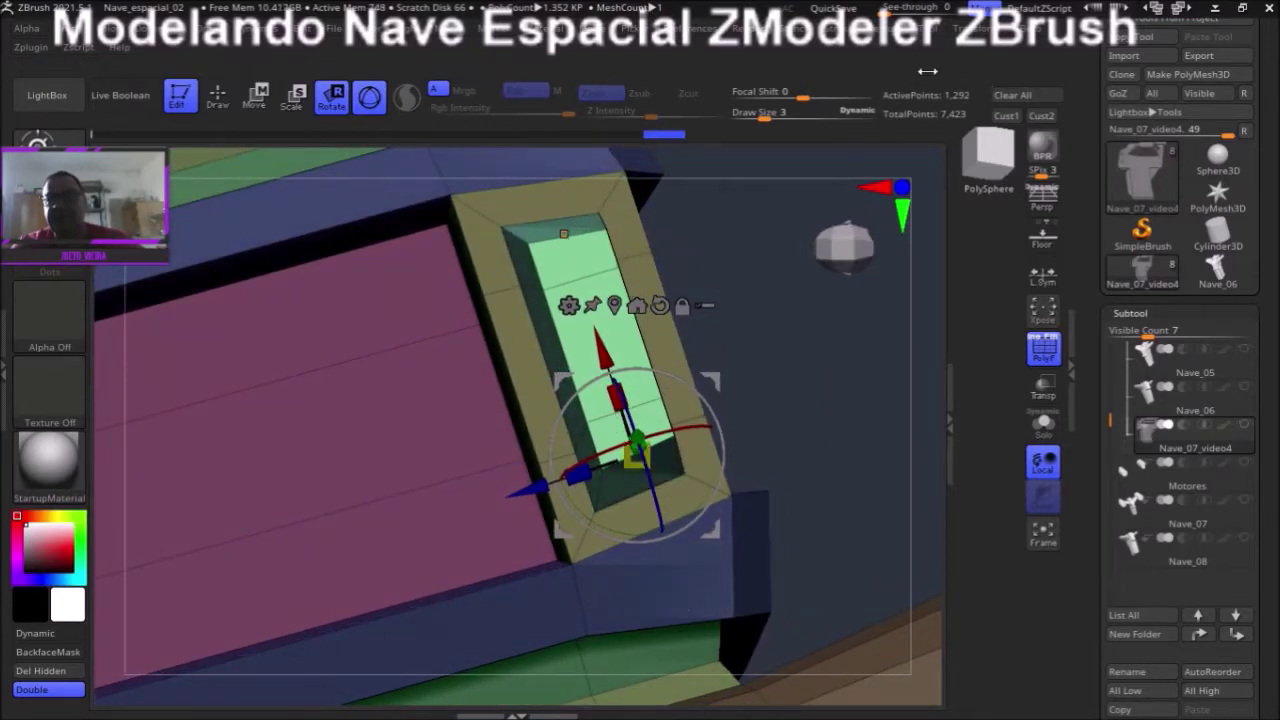
{"action": "left_click", "coordinate": [963, 30]}
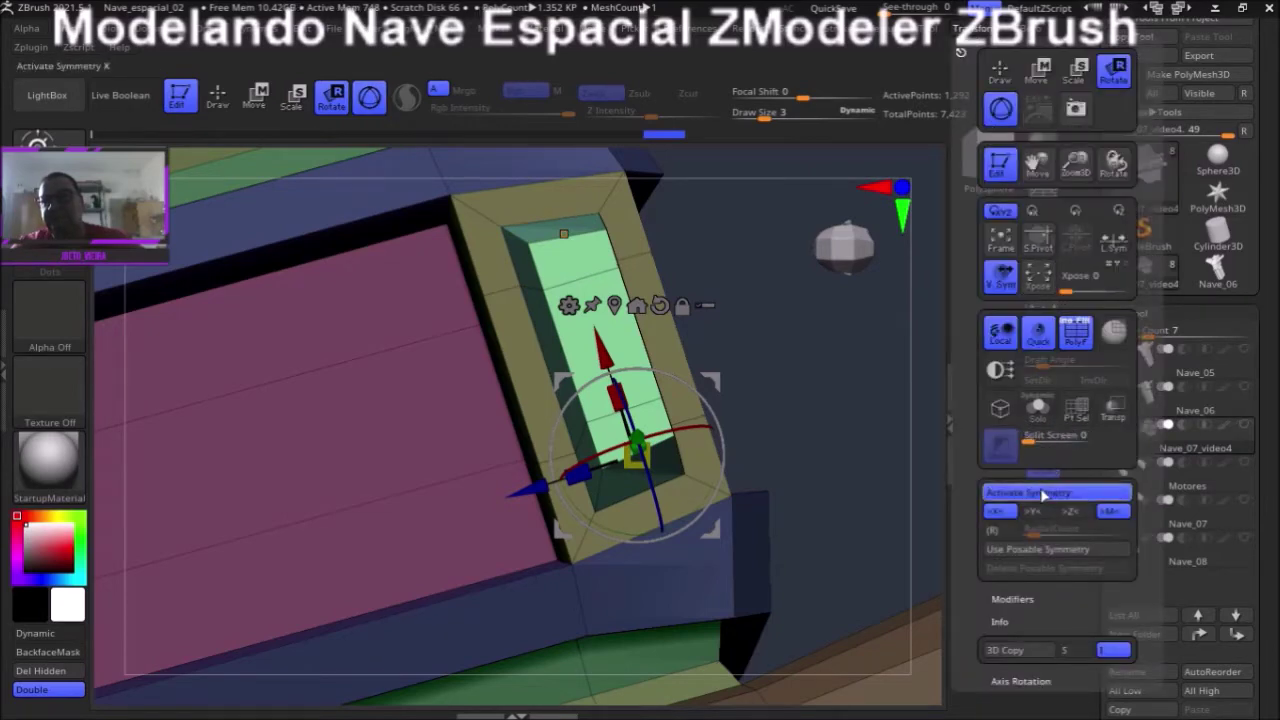
{"action": "mouse_move", "coordinate": [783, 361]}
{"action": "left_mouse_down"}
{"action": "mouse_move", "coordinate": [778, 255]}
{"action": "mouse_move", "coordinate": [805, 291]}
{"action": "left_mouse_up"}
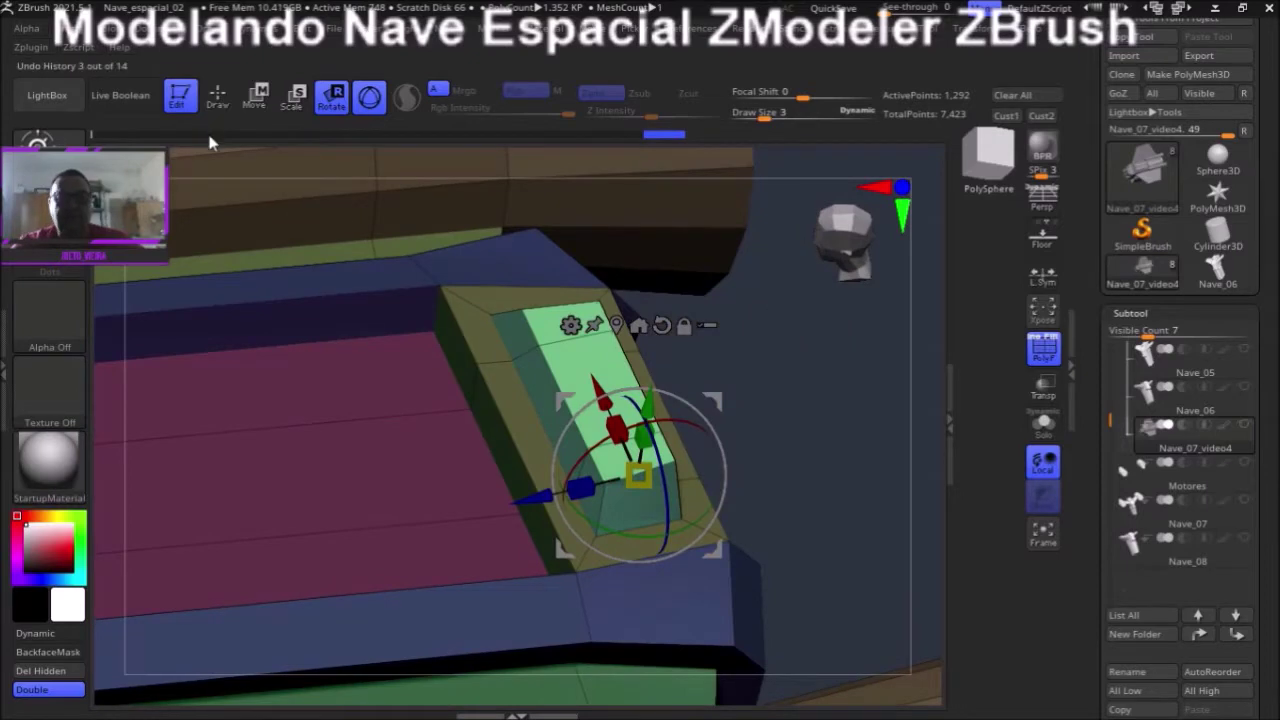
{"action": "left_click", "coordinate": [217, 97]}
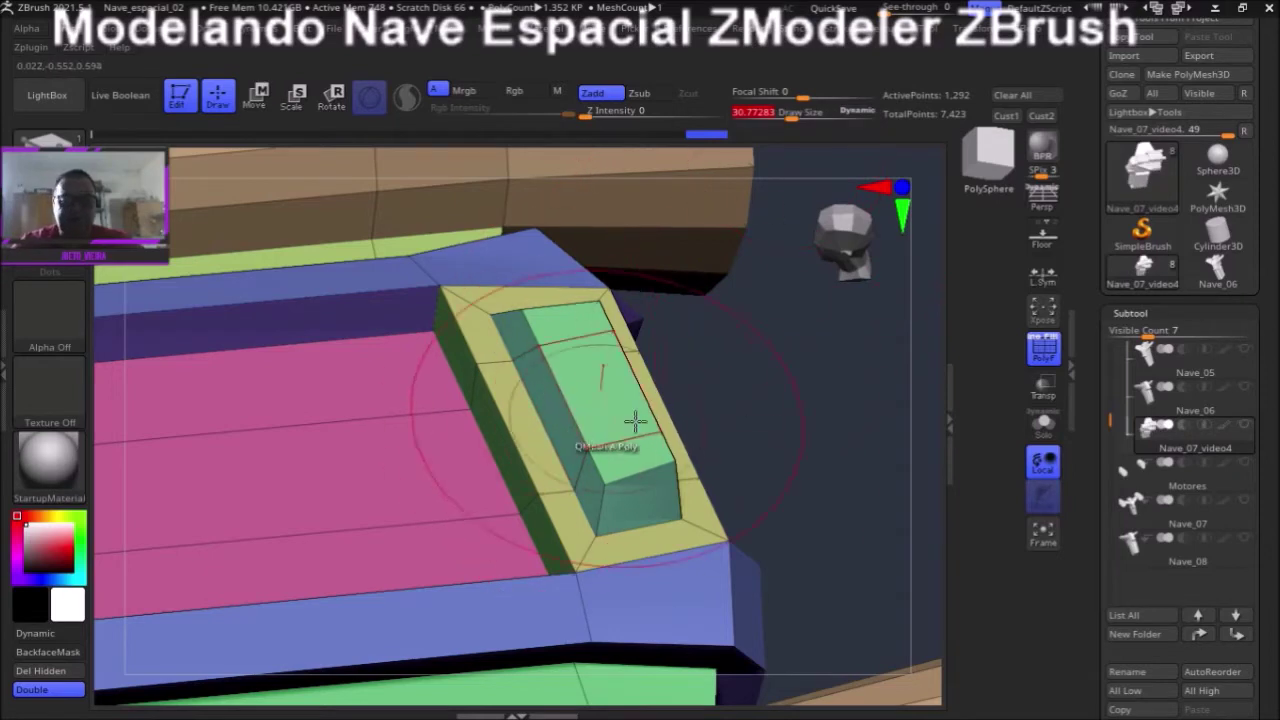
- Undo an unwanted extrusion and collapse the stray corner polygons in the block's recess
{"action": "key", "text": "space"}
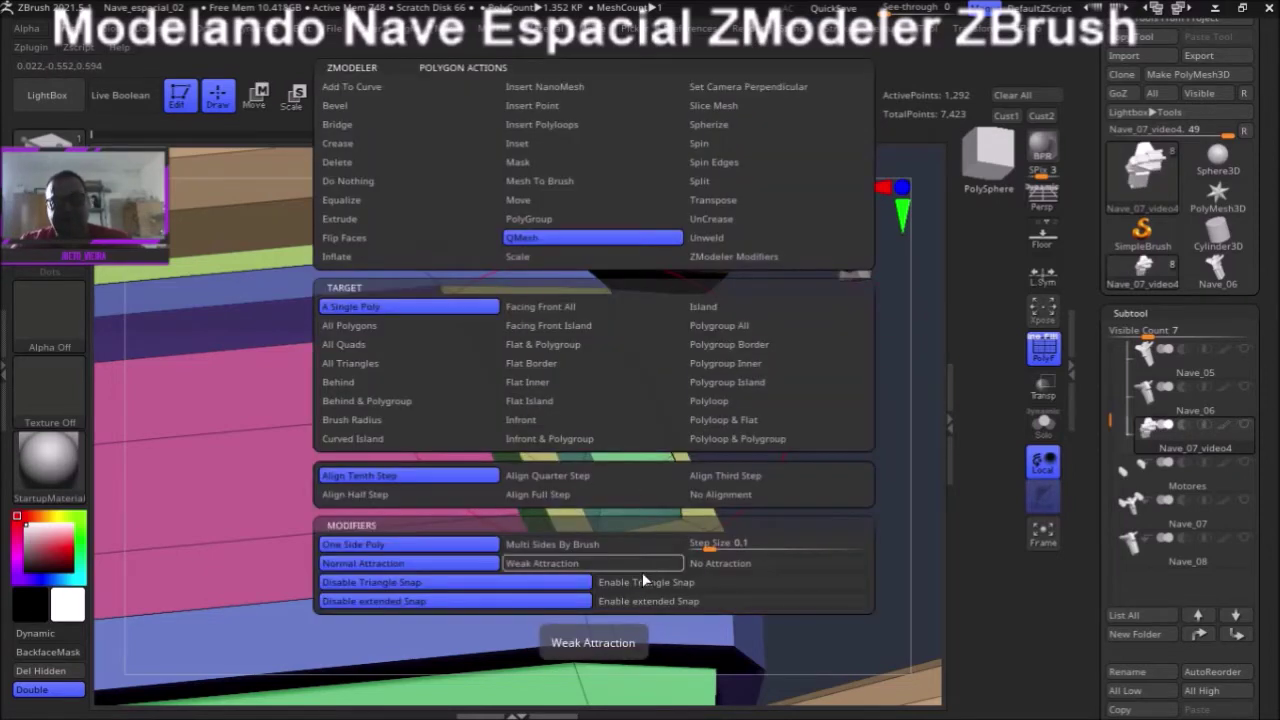
{"action": "left_click_drag", "start_coordinate": [582, 421], "coordinate": [540, 424]}
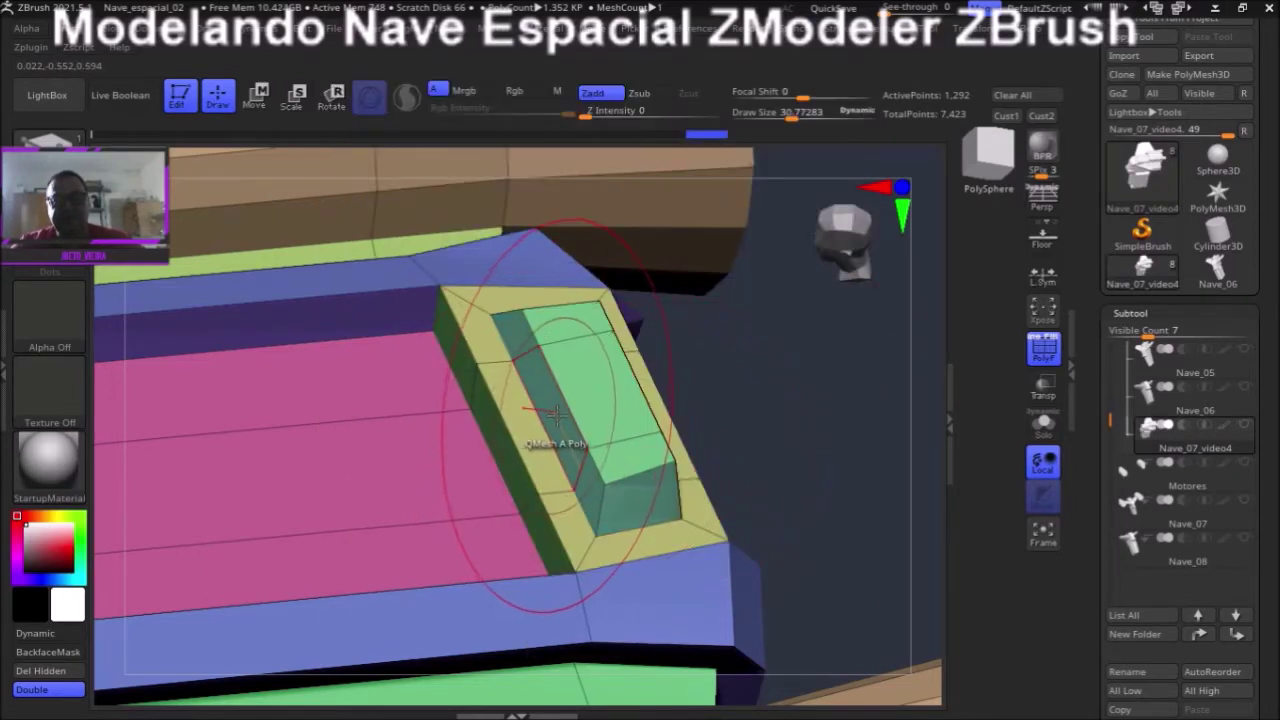
{"action": "key", "text": "ctrl+z"}
{"action": "mouse_move", "coordinate": [734, 434]}
{"action": "left_mouse_down"}
{"action": "mouse_move", "coordinate": [741, 405]}
{"action": "mouse_move", "coordinate": [571, 486]}
{"action": "mouse_move", "coordinate": [639, 505]}
{"action": "left_mouse_up"}
{"action": "left_click", "coordinate": [639, 505]}
{"action": "mouse_move", "coordinate": [740, 420]}
{"action": "left_mouse_down"}
{"action": "mouse_move", "coordinate": [777, 423]}
{"action": "mouse_move", "coordinate": [666, 491]}
{"action": "mouse_move", "coordinate": [665, 248]}
{"action": "left_mouse_up"}
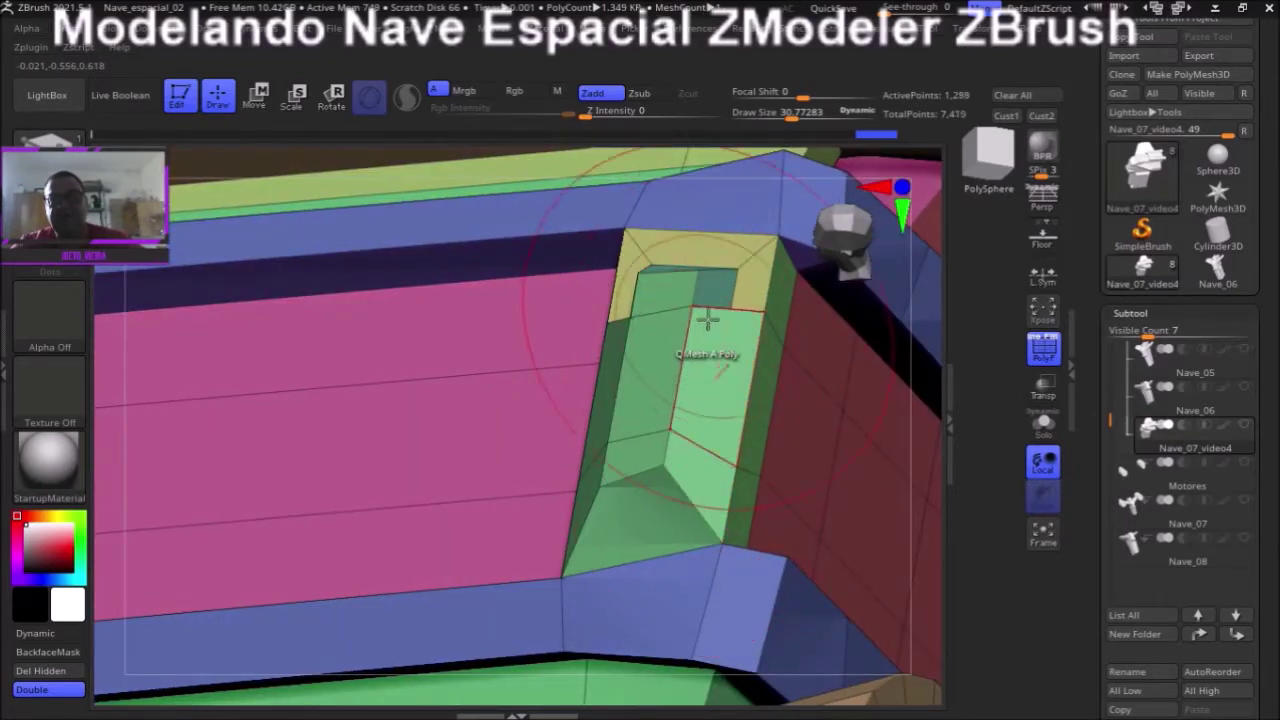
{"action": "left_click_drag", "start_coordinate": [665, 248], "coordinate": [586, 266]}
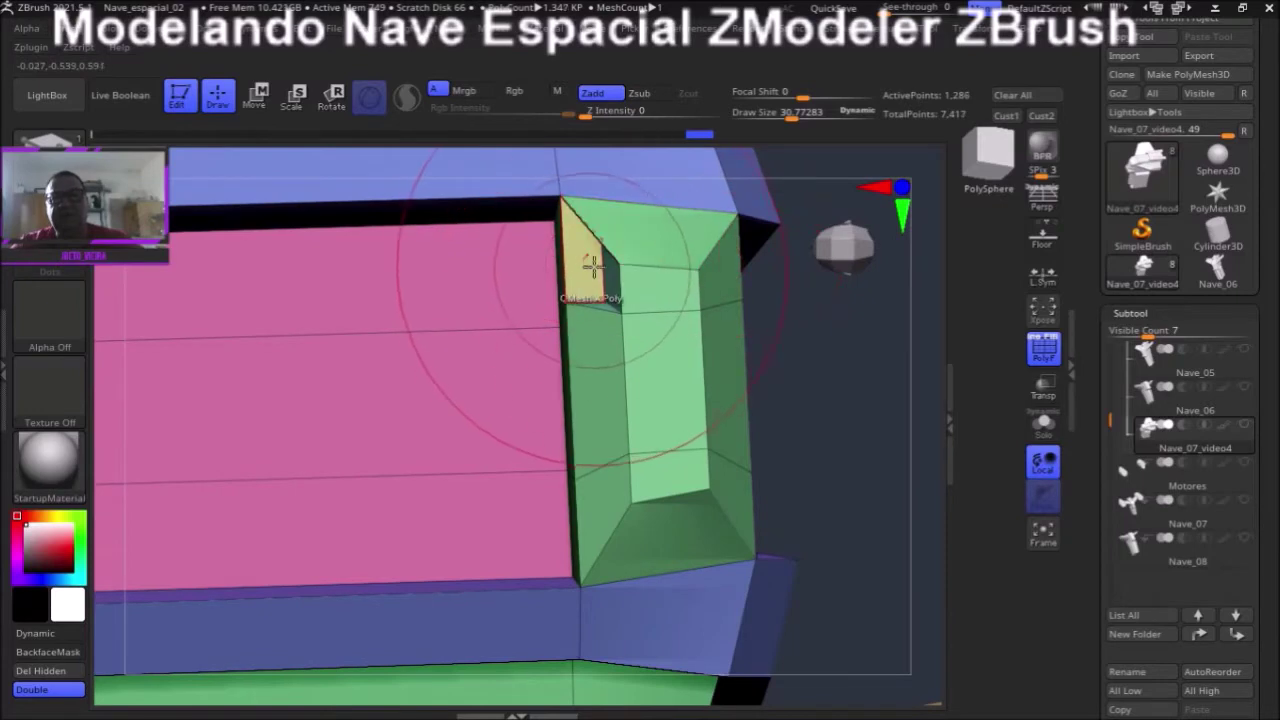
{"action": "left_click_drag", "start_coordinate": [574, 163], "coordinate": [607, 175]}
{"action": "left_click", "coordinate": [603, 287]}
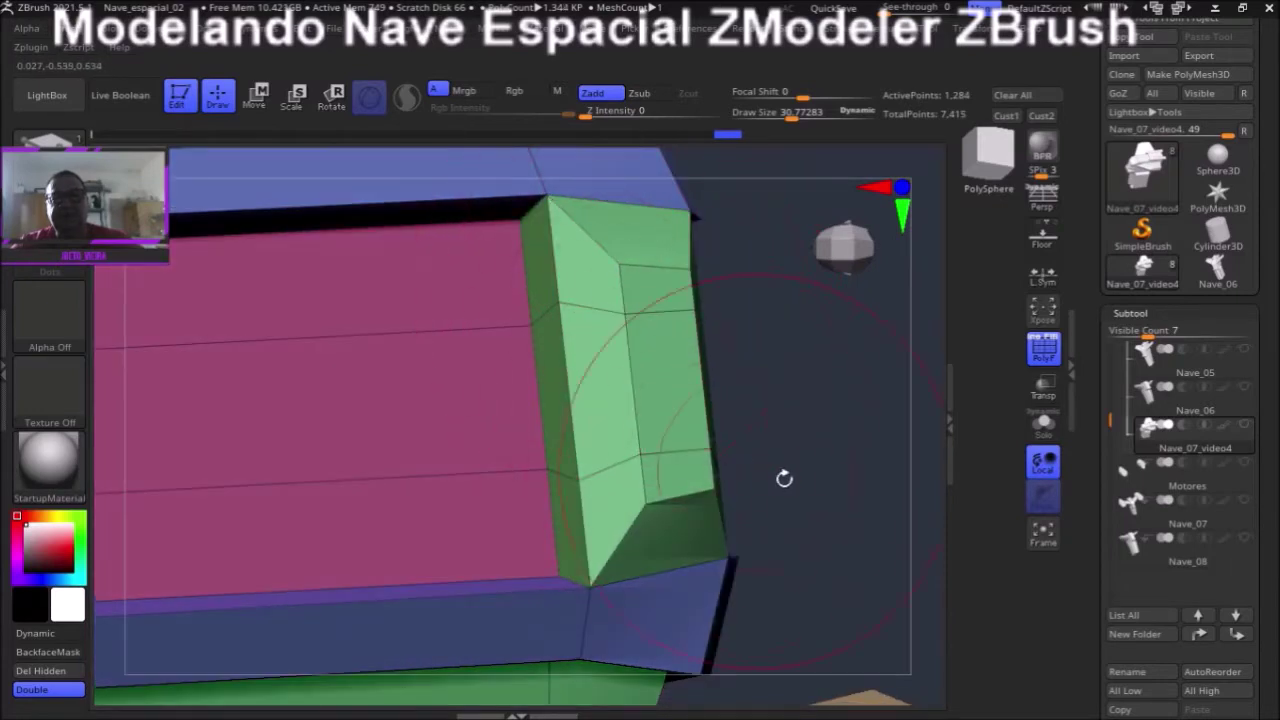
- Frame the whole ship and rotate it to a frontal view of the engines
{"action": "key", "text": "f"}
{"action": "mouse_move", "coordinate": [891, 571]}
{"action": "left_mouse_down"}
{"action": "mouse_move", "coordinate": [779, 371]}
{"action": "mouse_move", "coordinate": [502, 281]}
{"action": "mouse_move", "coordinate": [474, 240]}
{"action": "mouse_move", "coordinate": [503, 249]}
{"action": "mouse_move", "coordinate": [483, 257]}
{"action": "mouse_move", "coordinate": [423, 196]}
{"action": "mouse_move", "coordinate": [363, 360]}
{"action": "mouse_move", "coordinate": [343, 363]}
{"action": "left_mouse_up"}
{"action": "left_click_drag", "start_coordinate": [814, 469], "coordinate": [772, 482]}
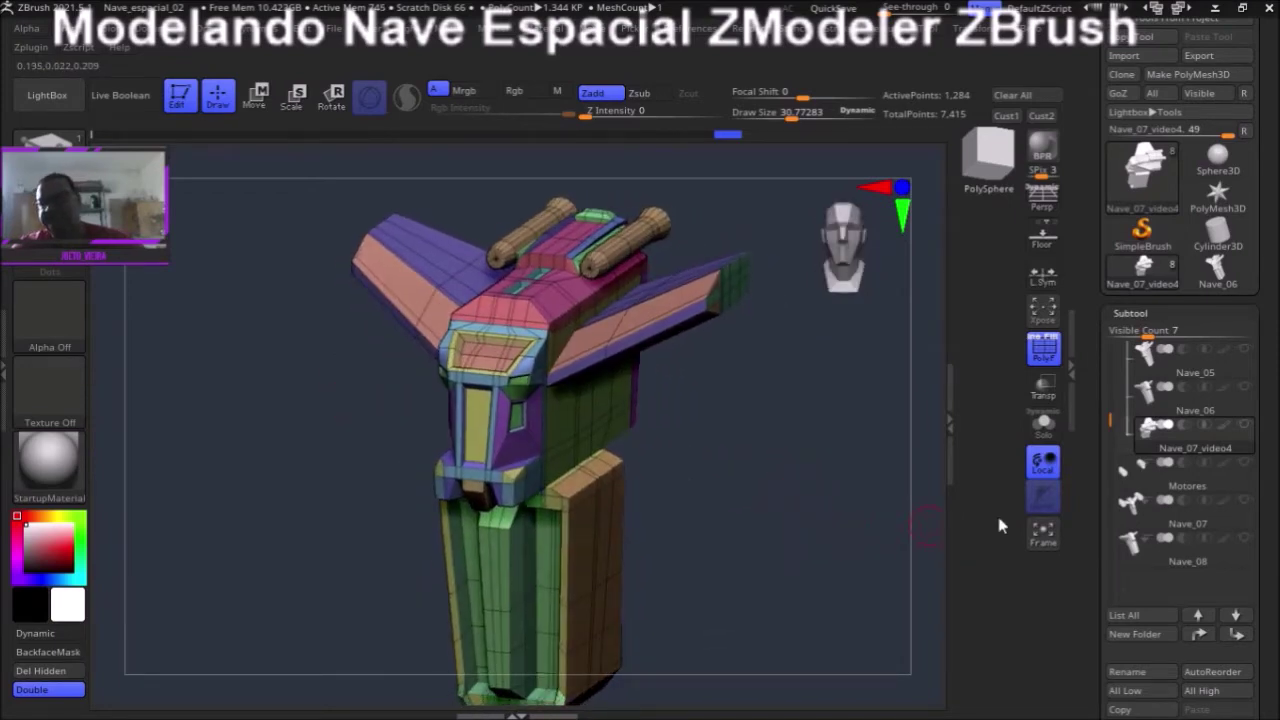
{"action": "mouse_move", "coordinate": [1186, 548]}
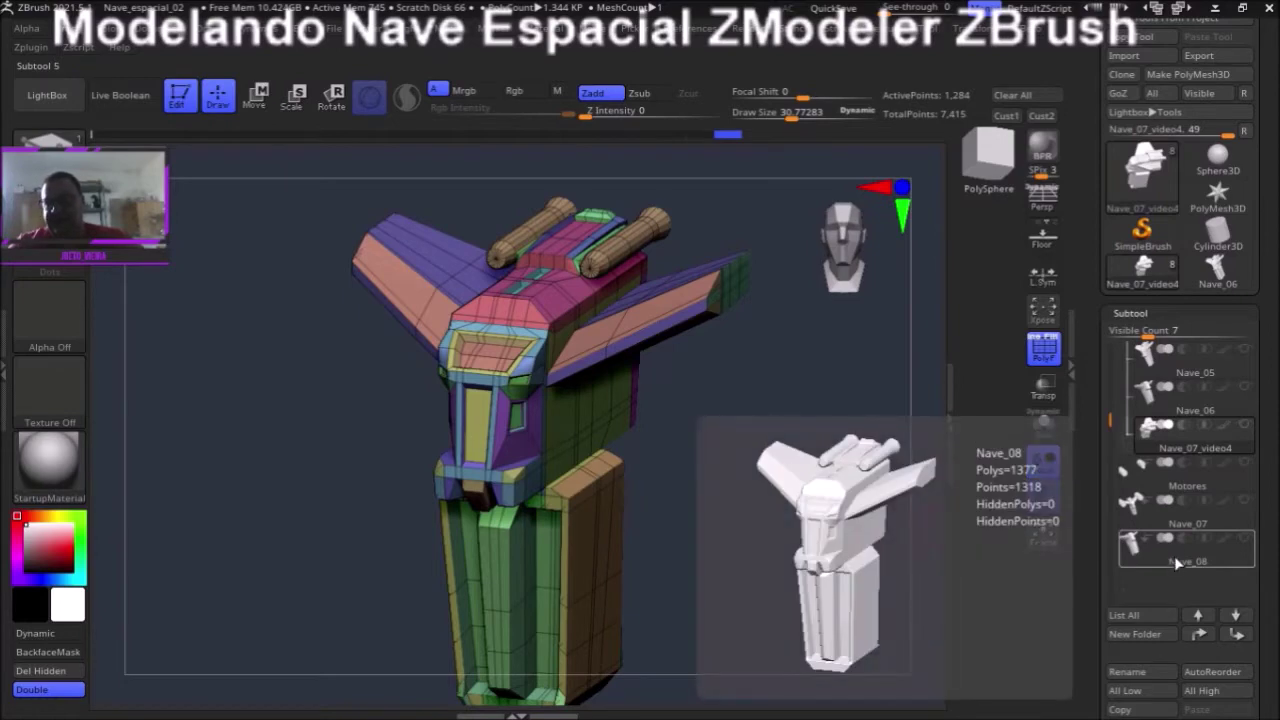
- Make Nave_08 the active subtool and switch to the ZModeler brush
{"action": "mouse_move", "coordinate": [931, 534]}
{"action": "left_mouse_down"}
{"action": "mouse_move", "coordinate": [829, 494]}
{"action": "mouse_move", "coordinate": [997, 487]}
{"action": "left_mouse_up"}
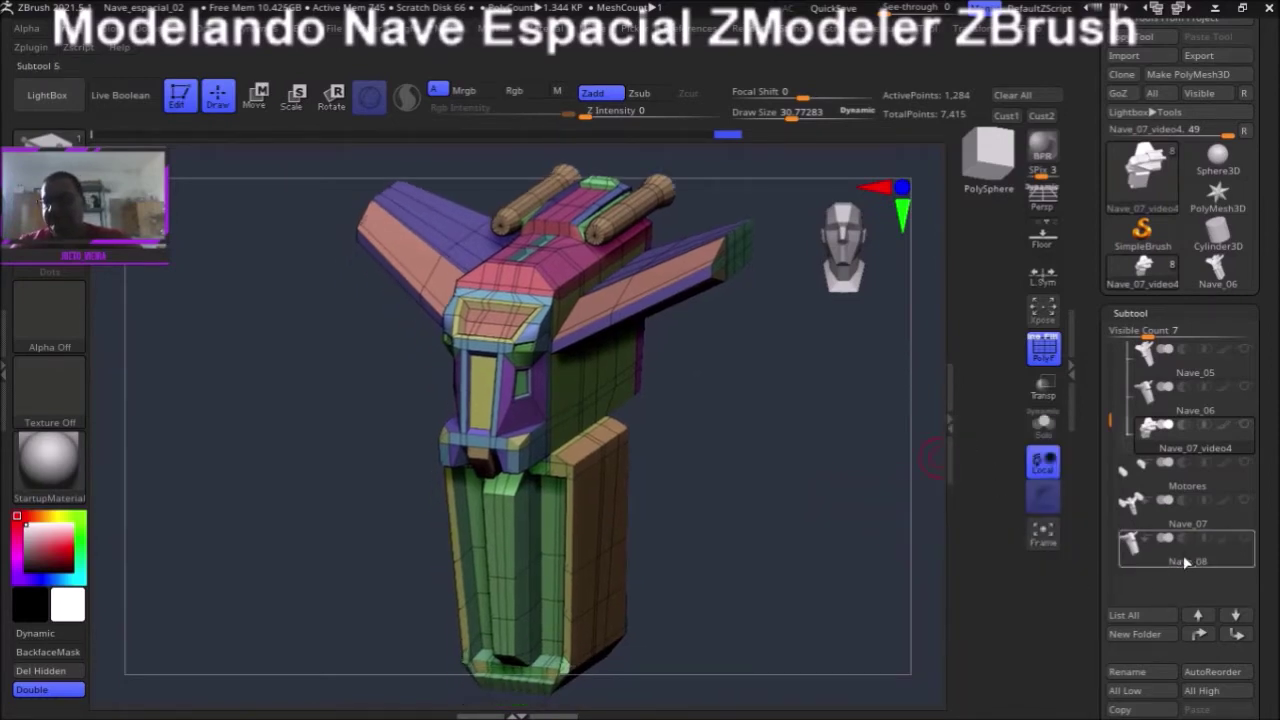
{"action": "left_click", "coordinate": [1185, 563]}
{"action": "mouse_move", "coordinate": [820, 471]}
{"action": "left_mouse_down"}
{"action": "mouse_move", "coordinate": [806, 503]}
{"action": "mouse_move", "coordinate": [789, 489]}
{"action": "mouse_move", "coordinate": [800, 491]}
{"action": "mouse_move", "coordinate": [780, 506]}
{"action": "mouse_move", "coordinate": [843, 503]}
{"action": "mouse_move", "coordinate": [763, 523]}
{"action": "mouse_move", "coordinate": [808, 497]}
{"action": "mouse_move", "coordinate": [797, 494]}
{"action": "mouse_move", "coordinate": [791, 529]}
{"action": "mouse_move", "coordinate": [877, 488]}
{"action": "left_mouse_up"}
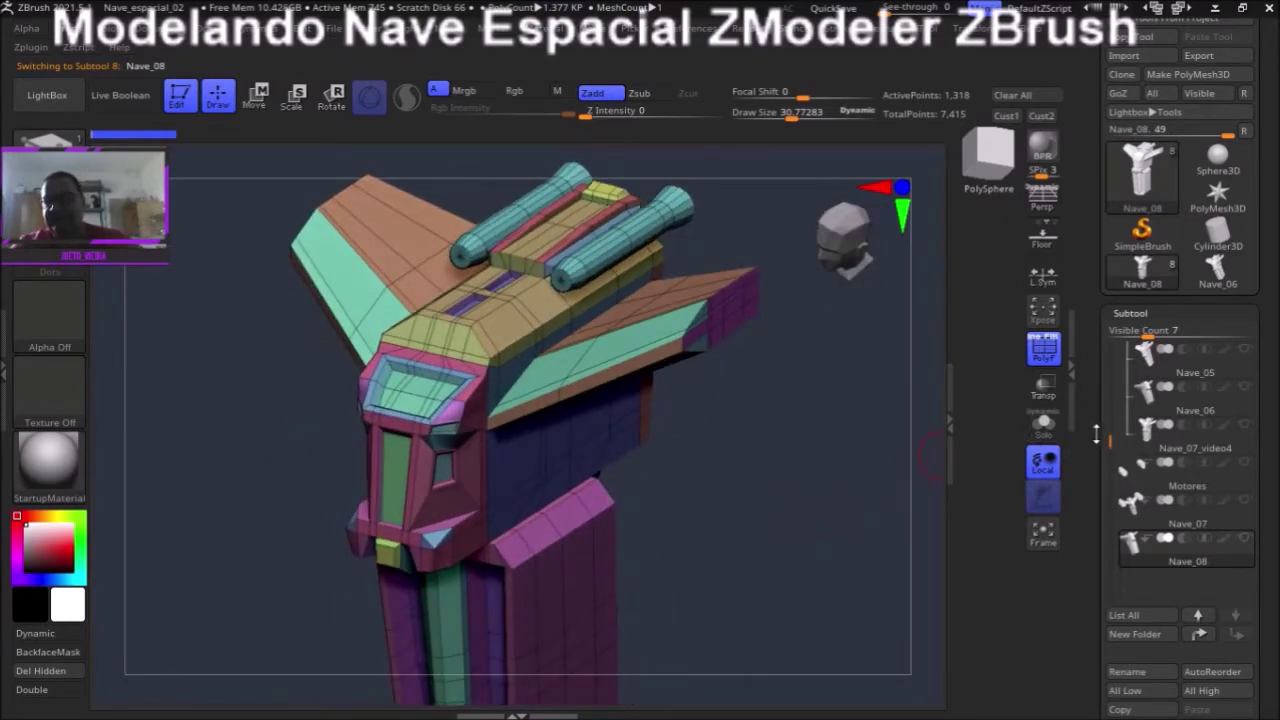
{"action": "left_click_drag", "start_coordinate": [1109, 440], "coordinate": [1108, 533]}
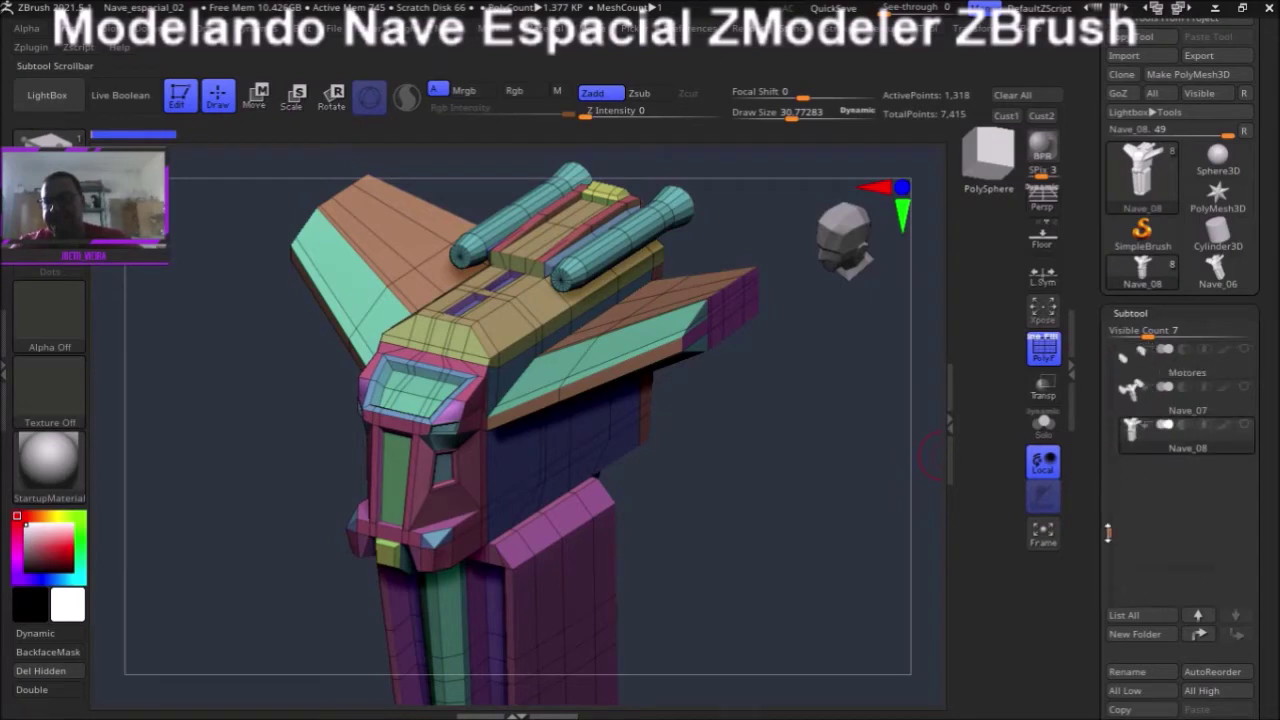
{"action": "mouse_move", "coordinate": [904, 512]}
{"action": "left_mouse_down"}
{"action": "mouse_move", "coordinate": [829, 471]}
{"action": "mouse_move", "coordinate": [797, 483]}
{"action": "mouse_move", "coordinate": [786, 471]}
{"action": "mouse_move", "coordinate": [798, 458]}
{"action": "mouse_move", "coordinate": [783, 449]}
{"action": "mouse_move", "coordinate": [760, 457]}
{"action": "mouse_move", "coordinate": [797, 451]}
{"action": "mouse_move", "coordinate": [782, 468]}
{"action": "mouse_move", "coordinate": [737, 463]}
{"action": "mouse_move", "coordinate": [785, 458]}
{"action": "mouse_move", "coordinate": [748, 494]}
{"action": "left_mouse_up"}
{"action": "key", "text": "b"}
{"action": "key", "text": "z"}
{"action": "key", "text": "m"}
- Select Motores, turn Solo off, and duplicate it as Motores1 at the bottom of the stack
{"action": "left_click", "coordinate": [1198, 377]}
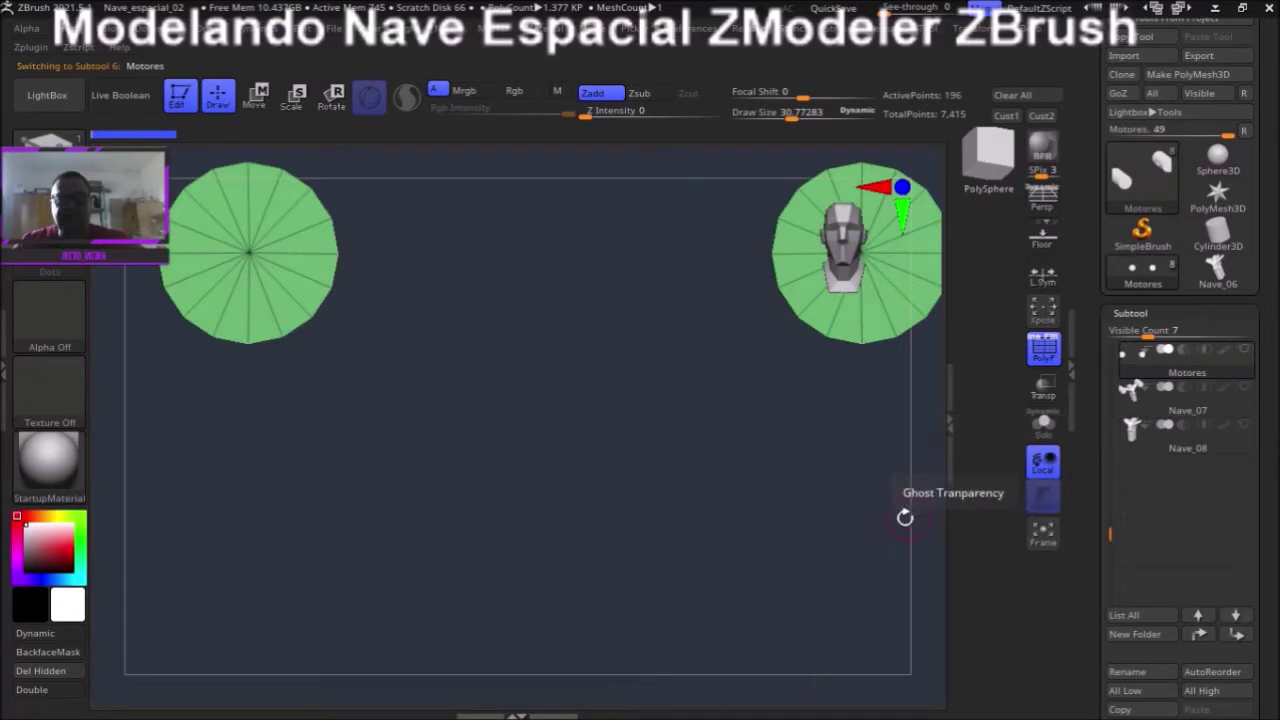
{"action": "left_click", "coordinate": [1245, 433]}
{"action": "mouse_move", "coordinate": [857, 514]}
{"action": "left_mouse_down"}
{"action": "mouse_move", "coordinate": [768, 598]}
{"action": "mouse_move", "coordinate": [771, 540]}
{"action": "mouse_move", "coordinate": [790, 552]}
{"action": "left_mouse_up"}
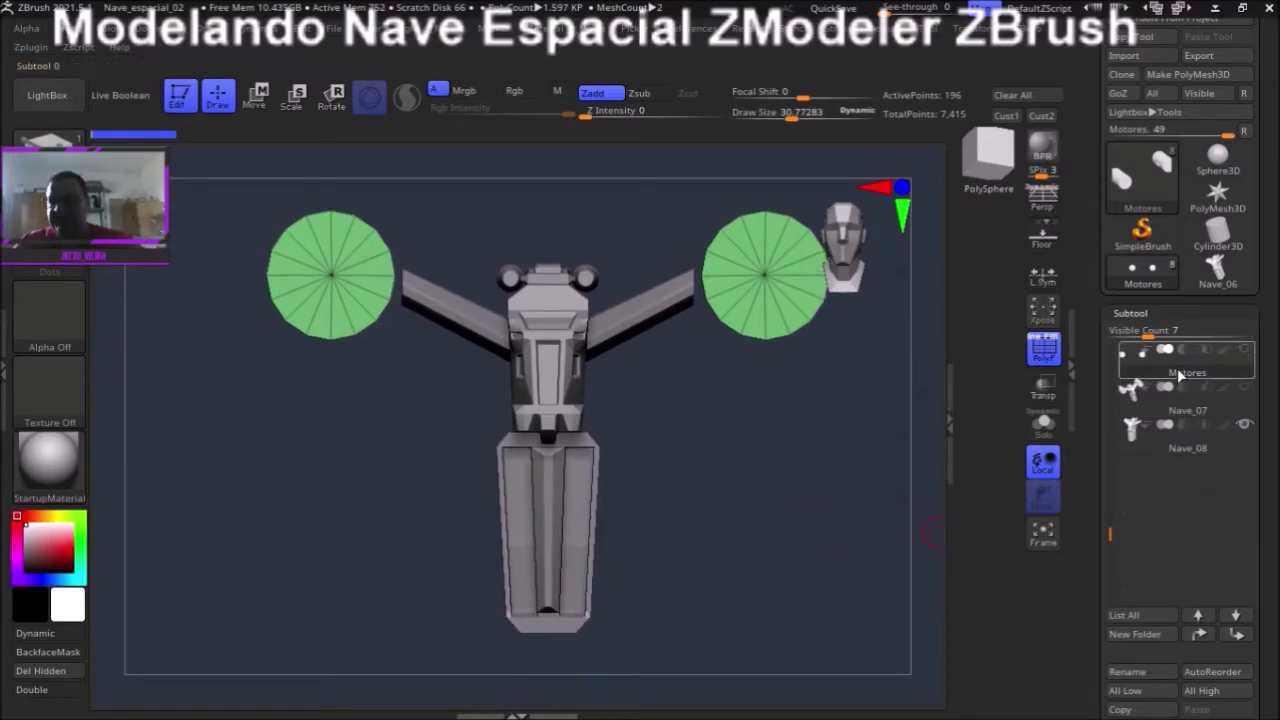
{"action": "left_click_drag", "start_coordinate": [1266, 580], "coordinate": [1266, 453]}
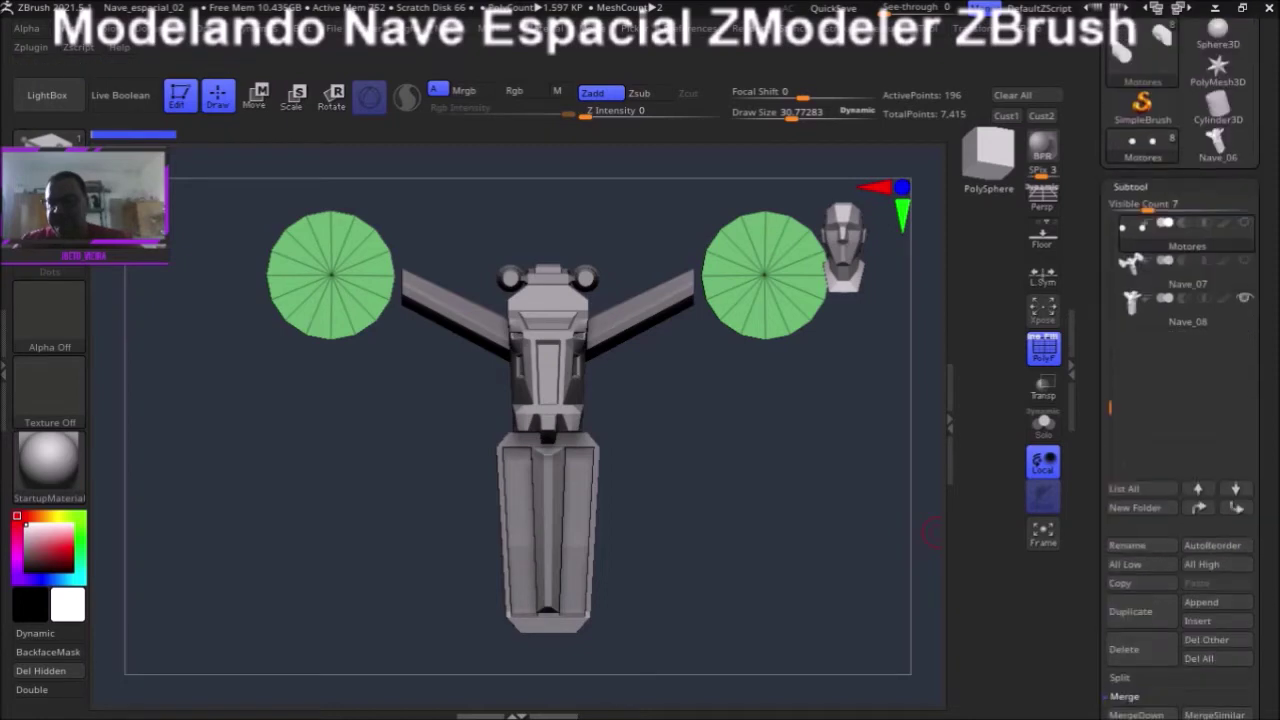
{"action": "left_click", "coordinate": [1141, 621]}
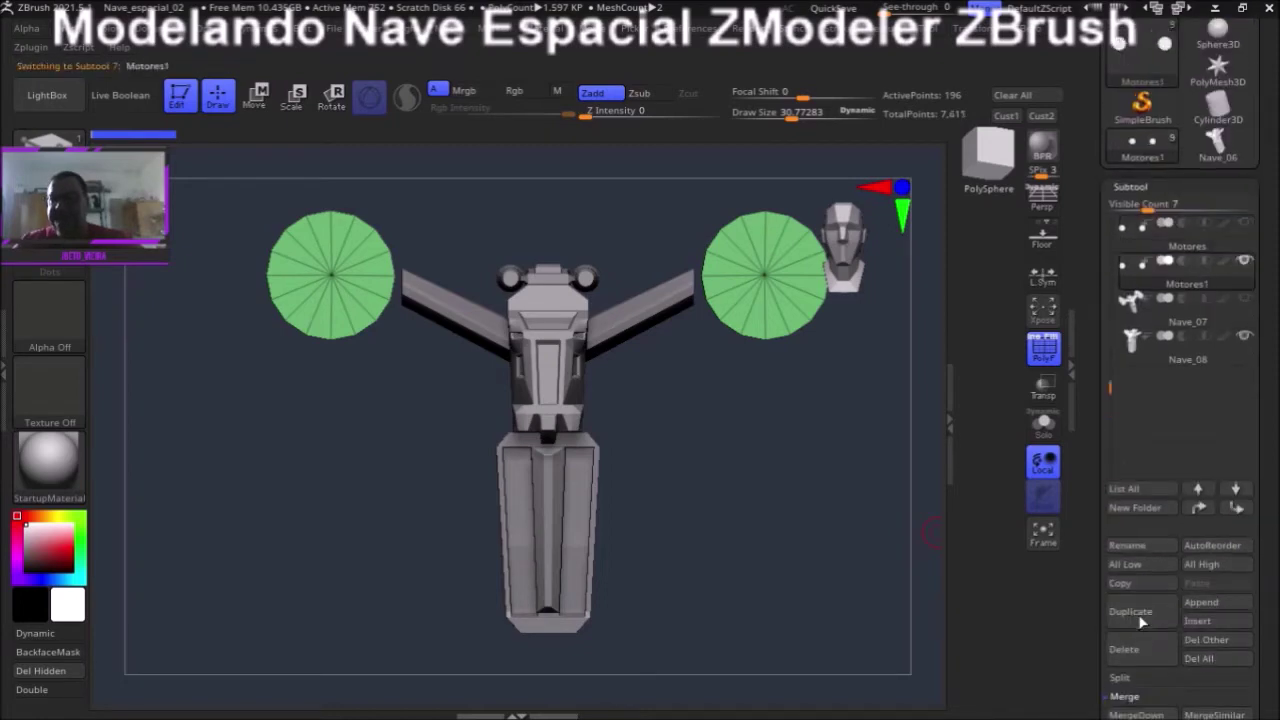
{"action": "left_click", "coordinate": [1236, 510], "text": "shift"}
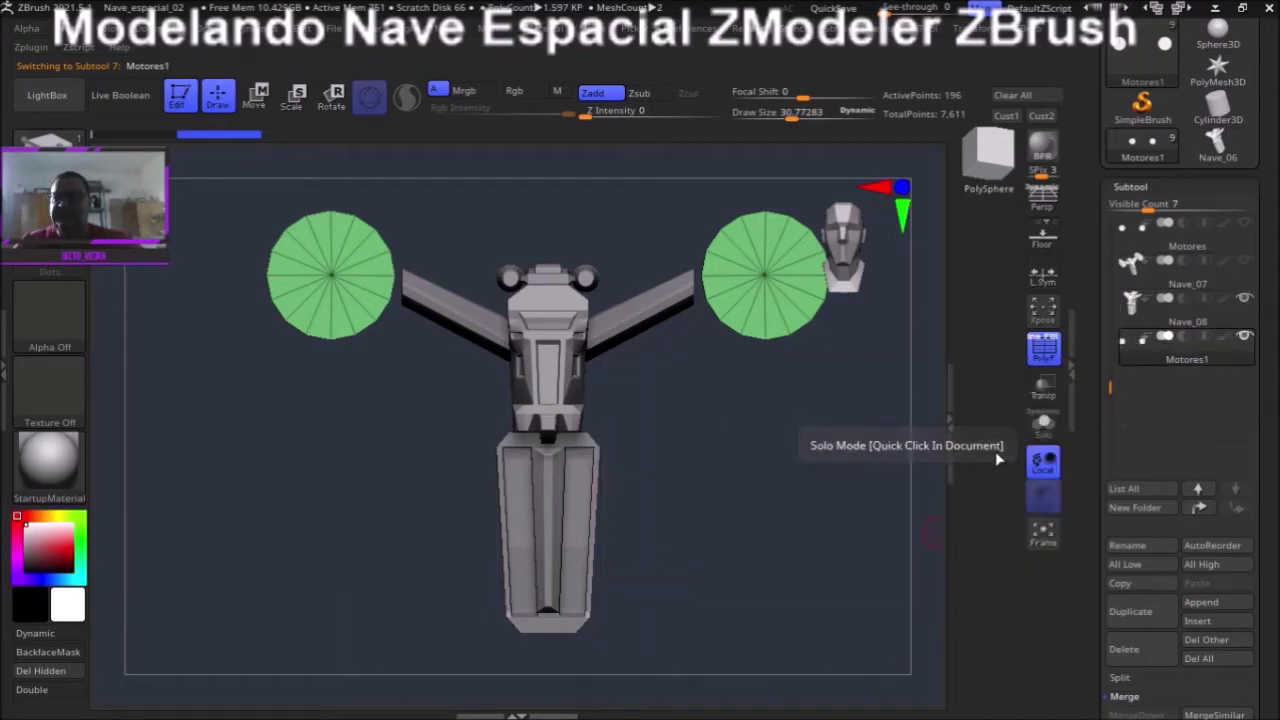
- Hide the right engine disc of Motores1 with a box selection and delete it
{"action": "mouse_move", "coordinate": [810, 490]}
{"action": "left_mouse_down", "text": "alt"}
{"action": "mouse_move", "coordinate": [731, 580]}
{"action": "mouse_move", "coordinate": [728, 569]}
{"action": "left_mouse_up", "text": "alt"}
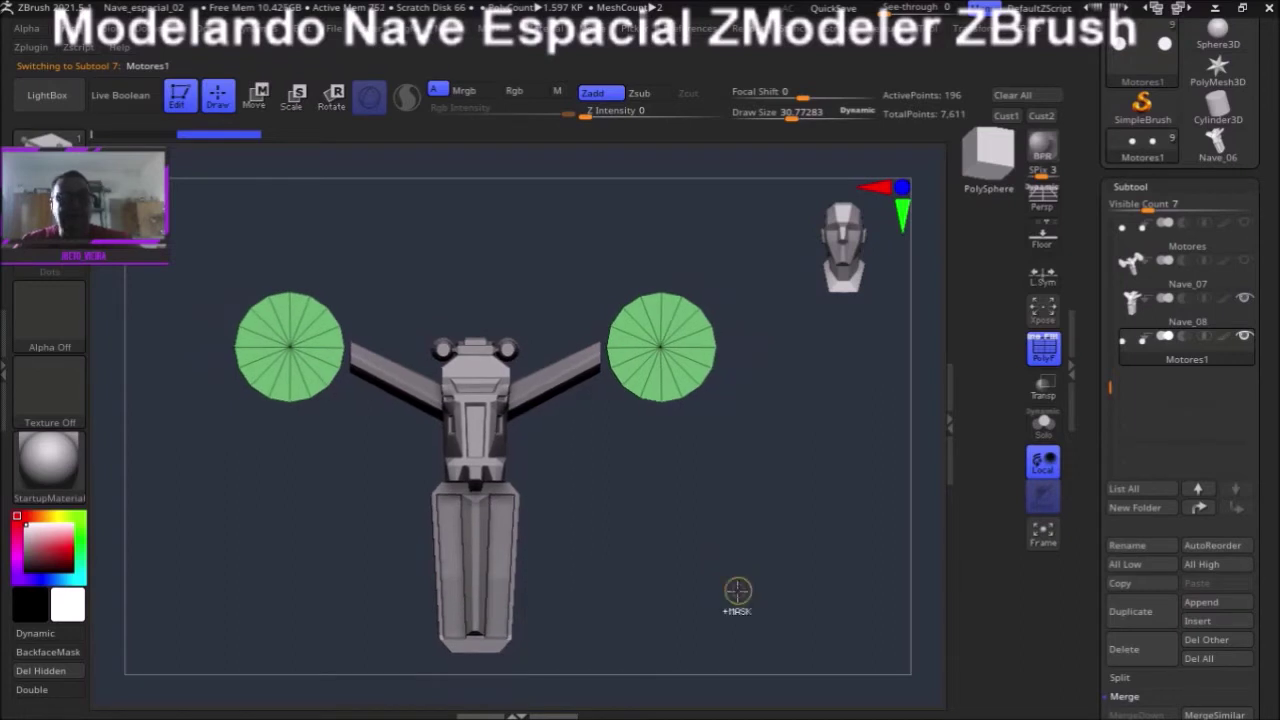
{"action": "key", "text": "ctrl+shift"}
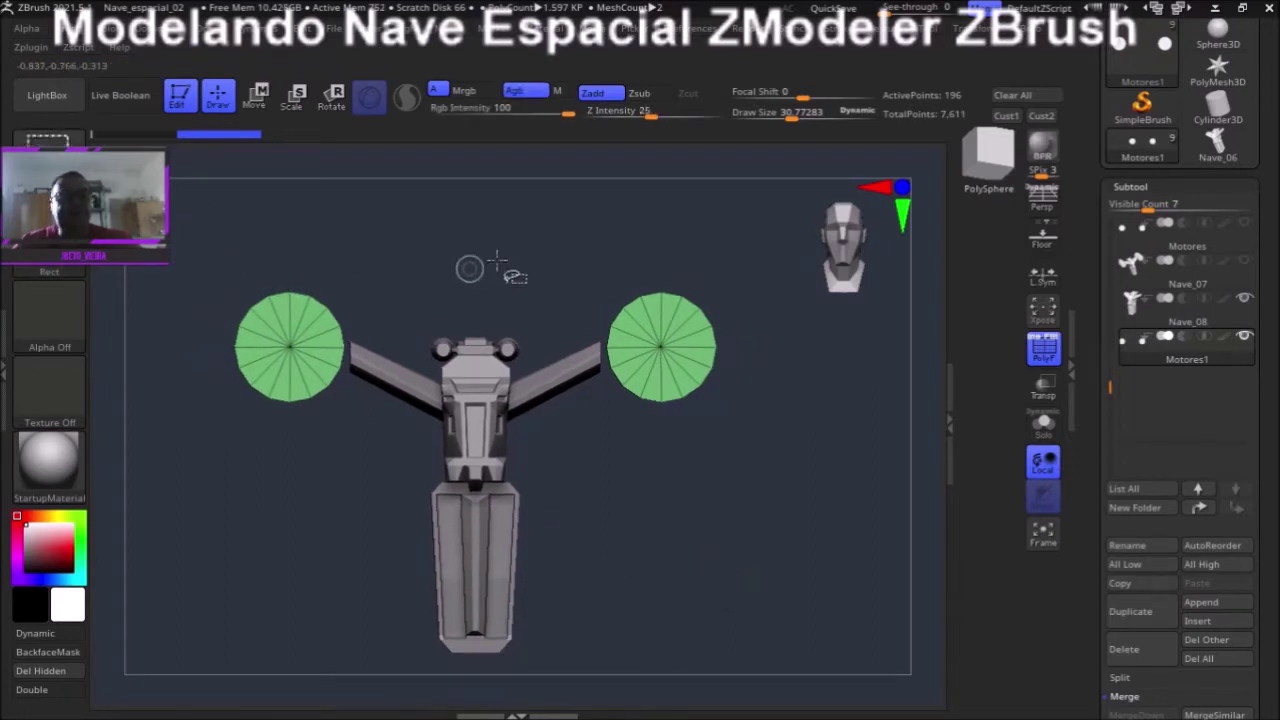
{"action": "left_click_drag", "start_coordinate": [559, 228], "coordinate": [756, 459], "text": "ctrl+shift"}
{"action": "key", "text": "alt"}
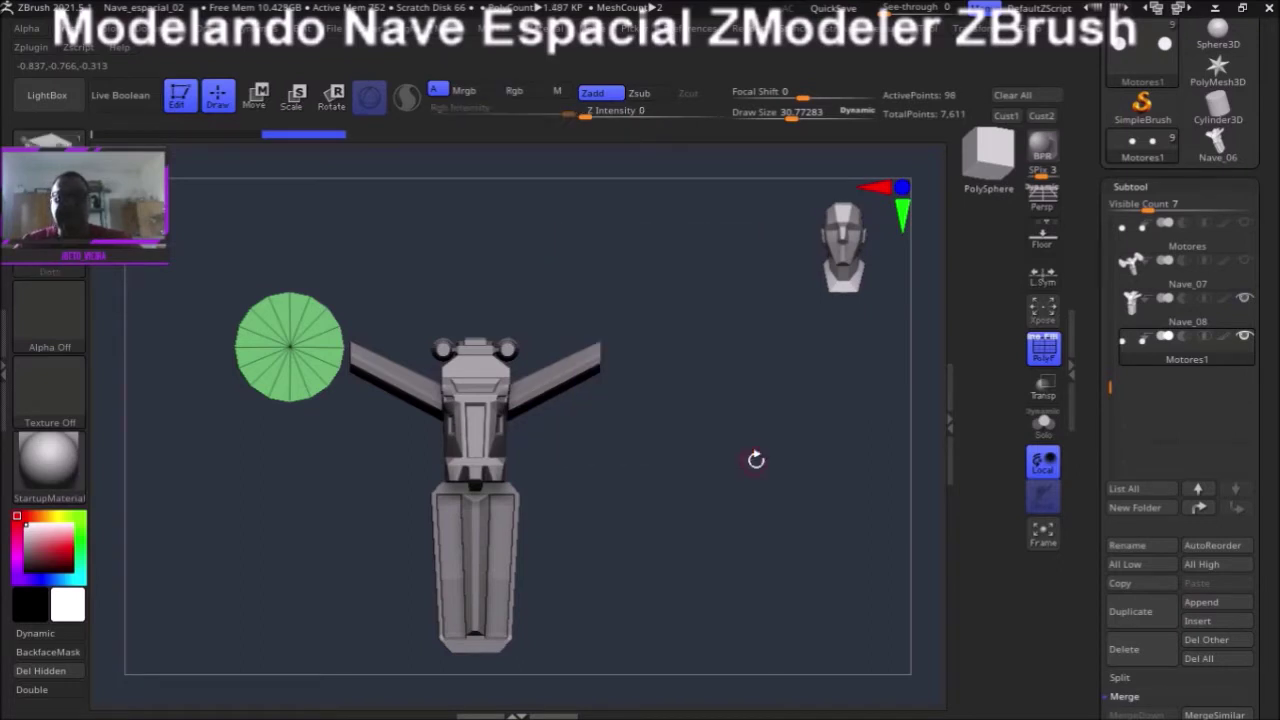
{"action": "left_click", "coordinate": [44, 670]}
- Duplicate Motores1 into Motores2, hide Nave_08, and centre the rotate gizmo on the lone disc
{"action": "mouse_move", "coordinate": [634, 511]}
{"action": "left_mouse_down"}
{"action": "mouse_move", "coordinate": [743, 503]}
{"action": "mouse_move", "coordinate": [730, 553]}
{"action": "mouse_move", "coordinate": [795, 515]}
{"action": "left_mouse_up"}
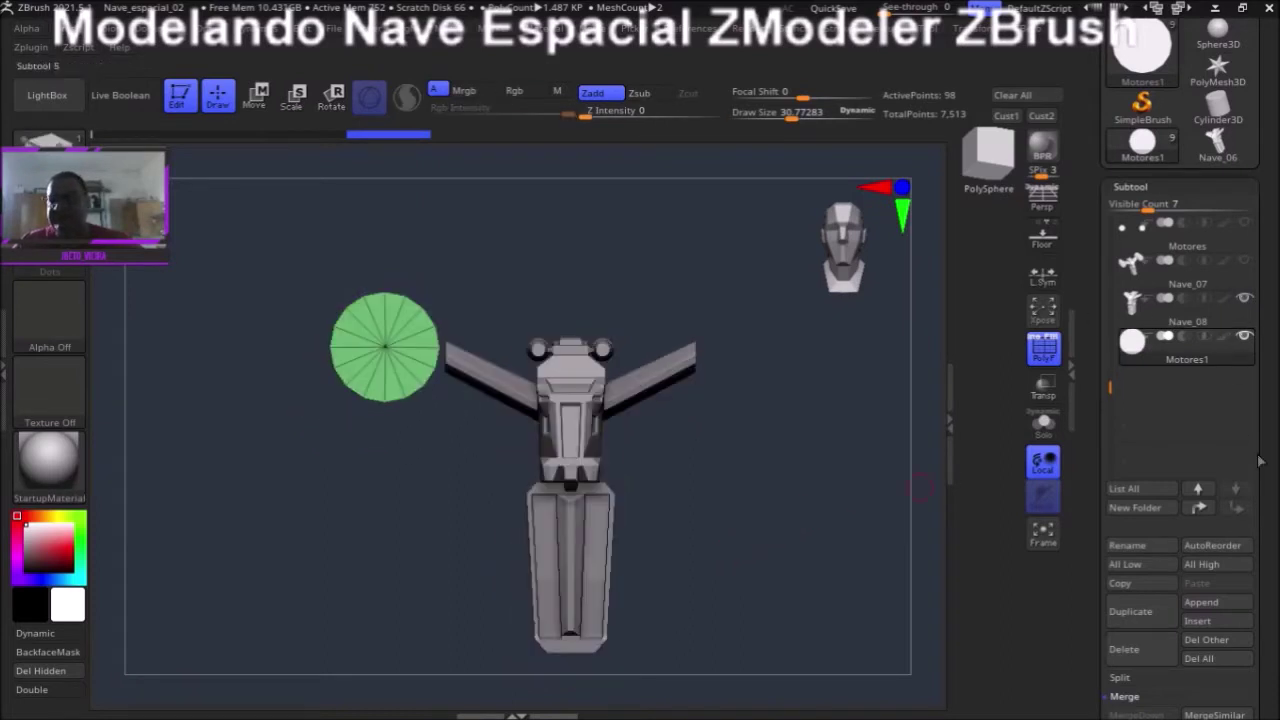
{"action": "left_click_drag", "start_coordinate": [1269, 455], "coordinate": [1269, 385]}
{"action": "left_click", "coordinate": [1143, 547]}
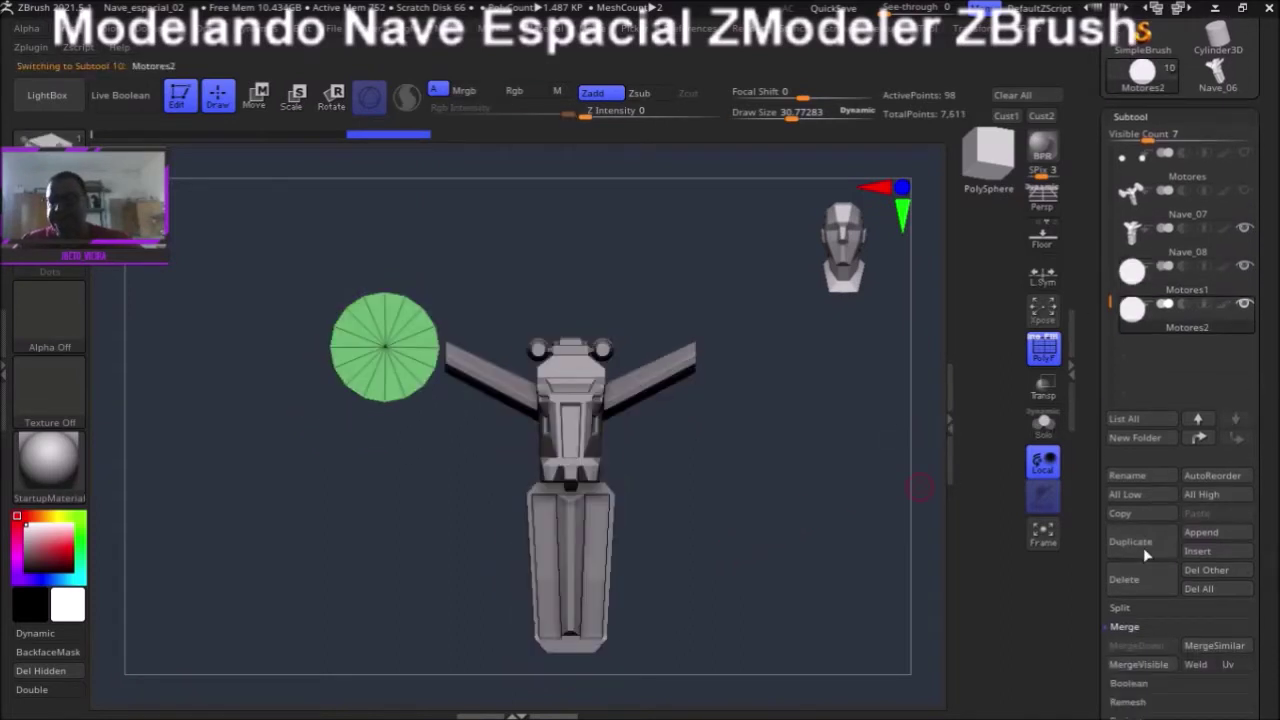
{"action": "left_click_drag", "start_coordinate": [805, 477], "coordinate": [845, 472], "text": "alt"}
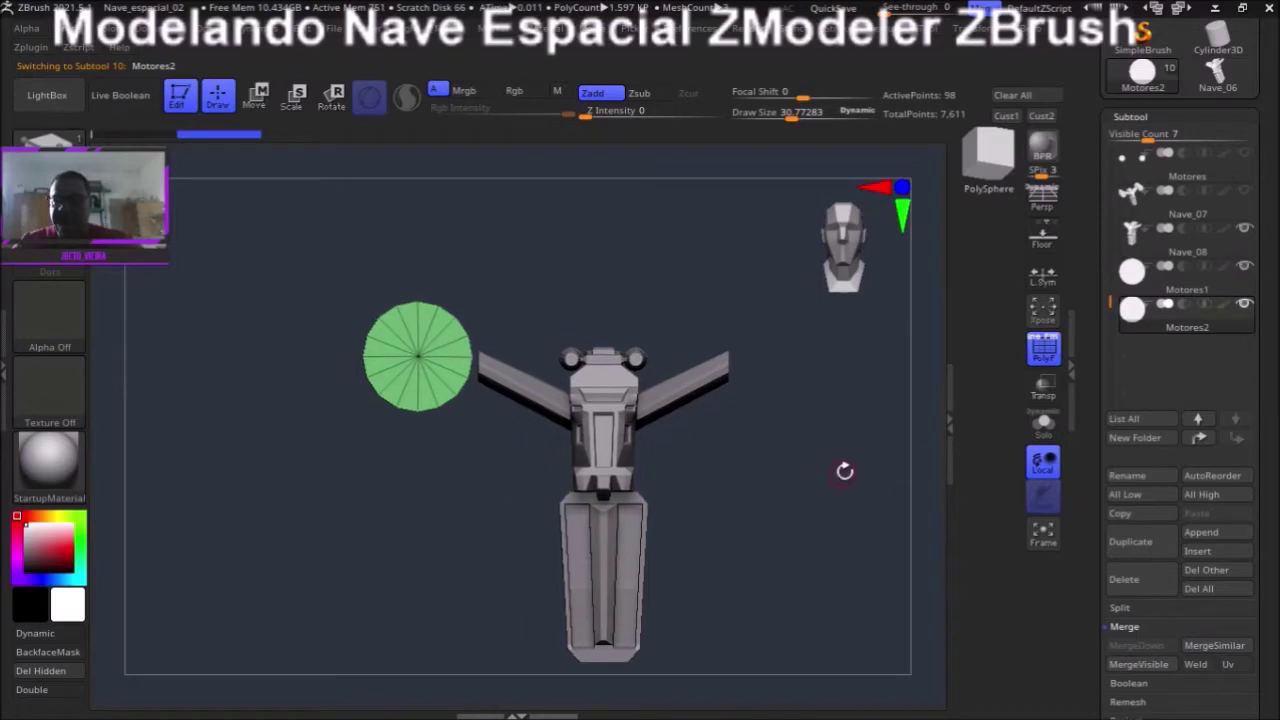
{"action": "left_click", "coordinate": [1244, 230]}
{"action": "mouse_move", "coordinate": [1244, 267]}
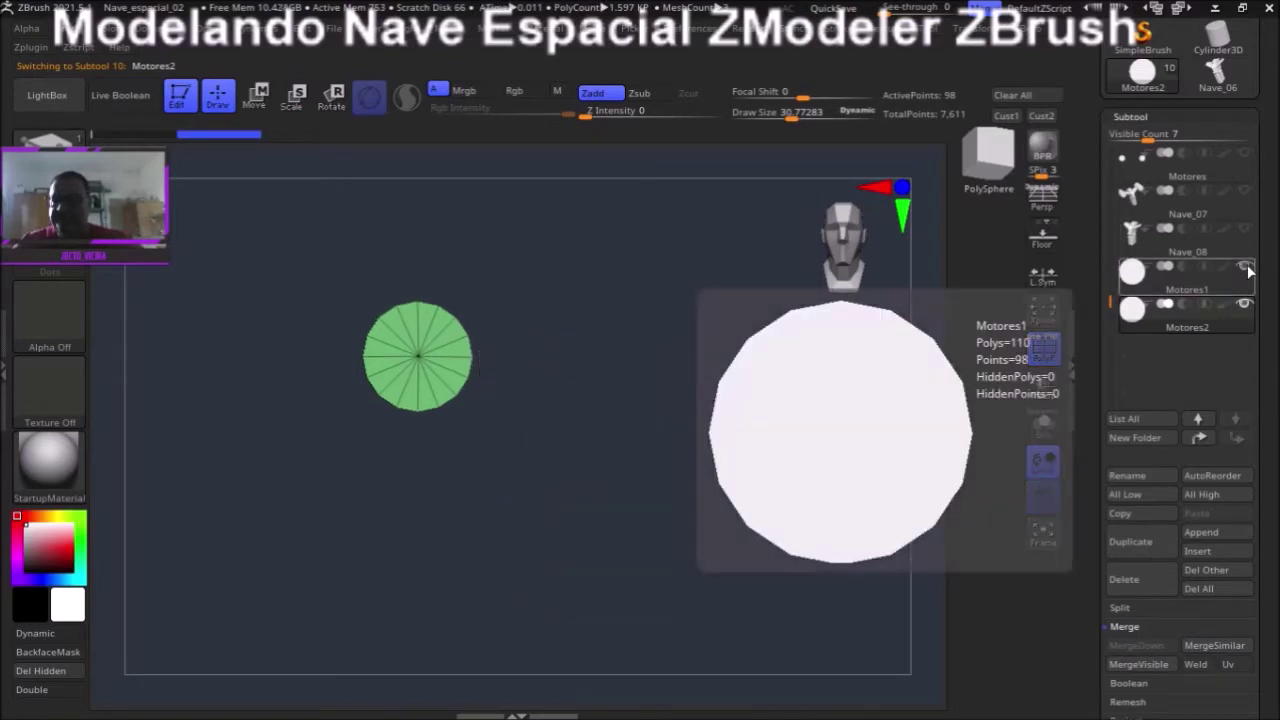
{"action": "left_click_drag", "start_coordinate": [657, 363], "coordinate": [738, 441], "text": "alt"}
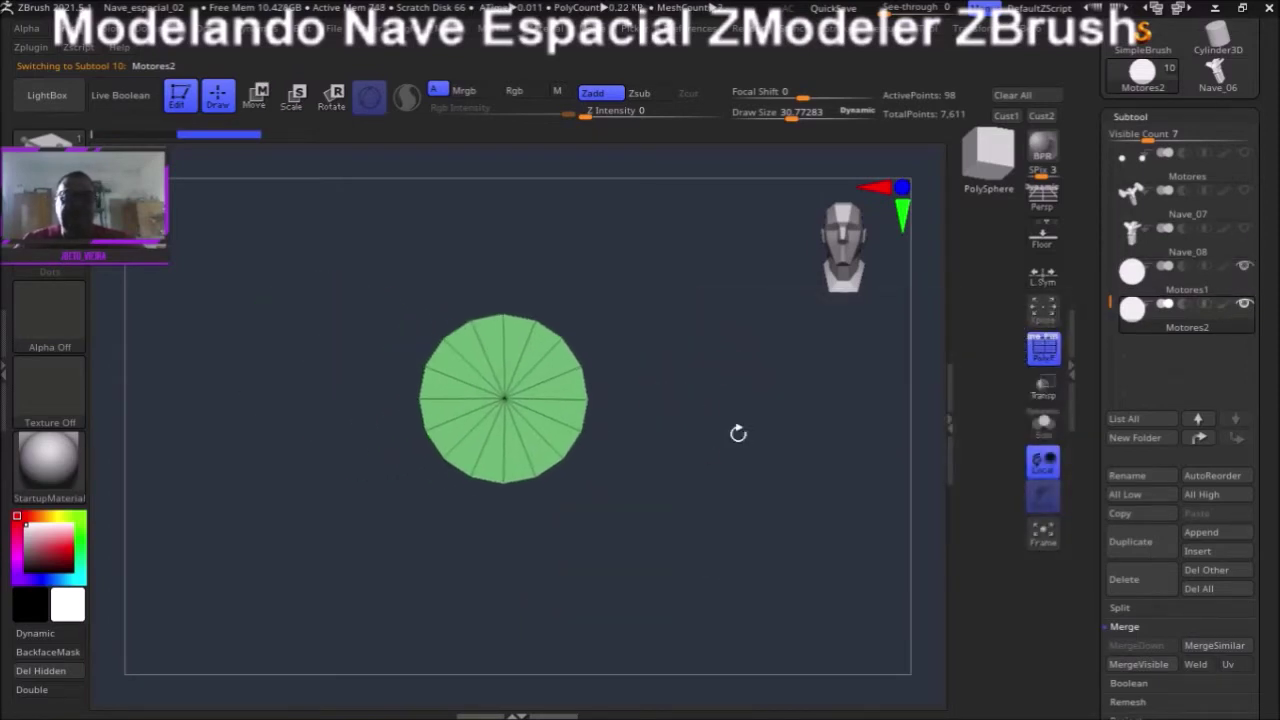
{"action": "left_click", "coordinate": [334, 98]}
{"action": "left_click", "coordinate": [594, 337]}
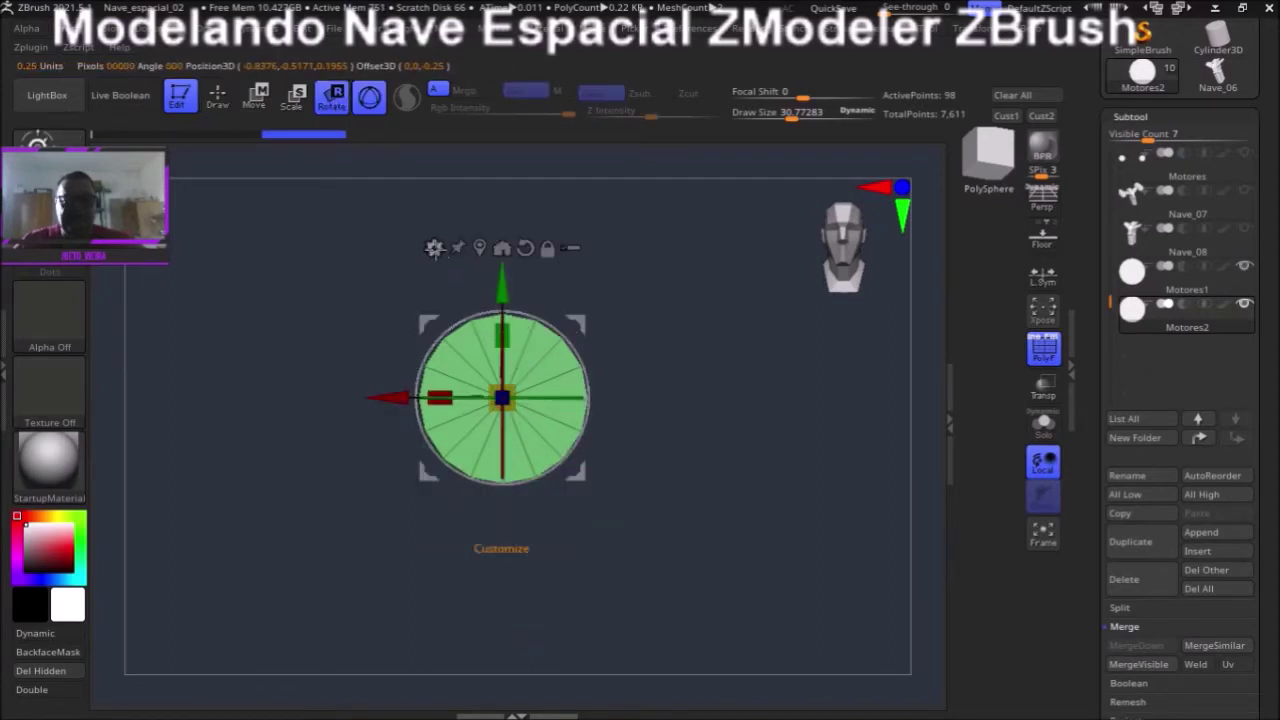
- Turn the gizmo into a cylinder deformer and raise its ring segment count to 32
{"action": "left_click", "coordinate": [435, 248]}
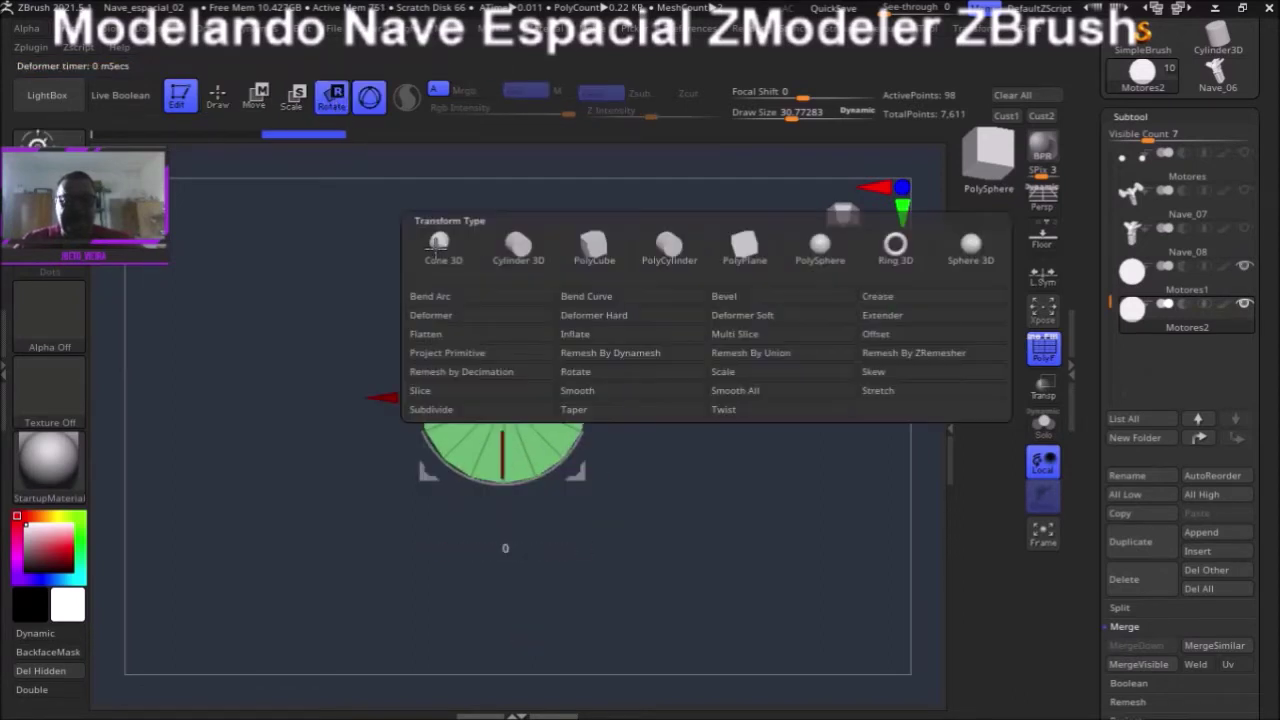
{"action": "left_click", "coordinate": [511, 252]}
{"action": "mouse_move", "coordinate": [707, 348]}
{"action": "left_mouse_down"}
{"action": "mouse_move", "coordinate": [748, 366]}
{"action": "mouse_move", "coordinate": [734, 369]}
{"action": "left_mouse_up"}
{"action": "left_click_drag", "start_coordinate": [728, 453], "coordinate": [726, 439], "text": "alt"}
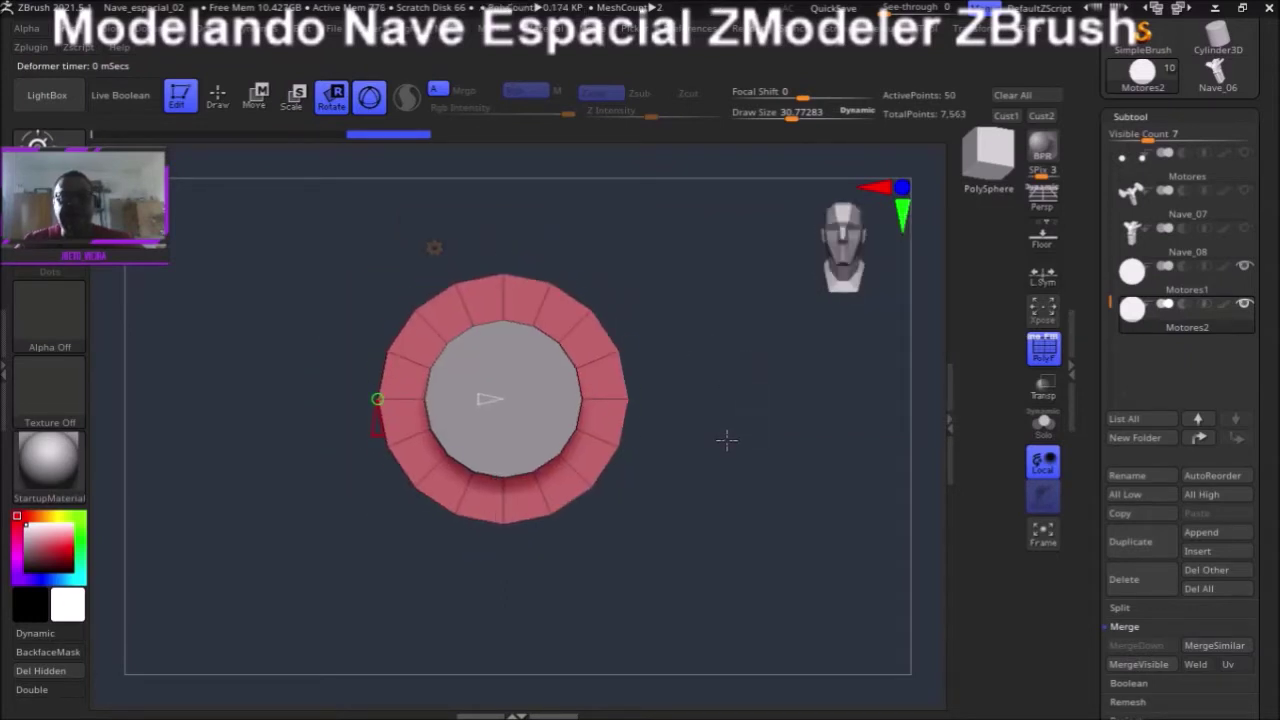
{"action": "mouse_move", "coordinate": [270, 395]}
{"action": "left_mouse_down", "text": "alt"}
{"action": "mouse_move", "coordinate": [351, 377]}
{"action": "mouse_move", "coordinate": [337, 443]}
{"action": "left_mouse_up", "text": "alt"}
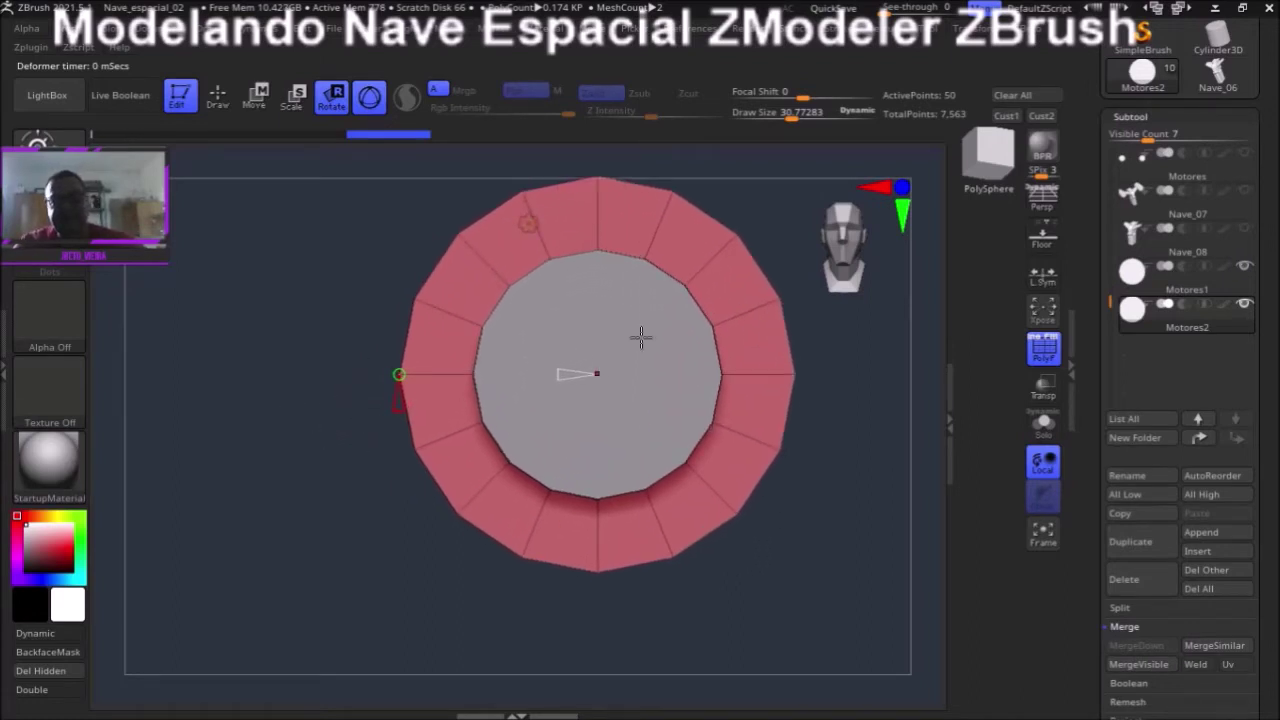
{"action": "left_click_drag", "start_coordinate": [396, 406], "coordinate": [398, 425]}
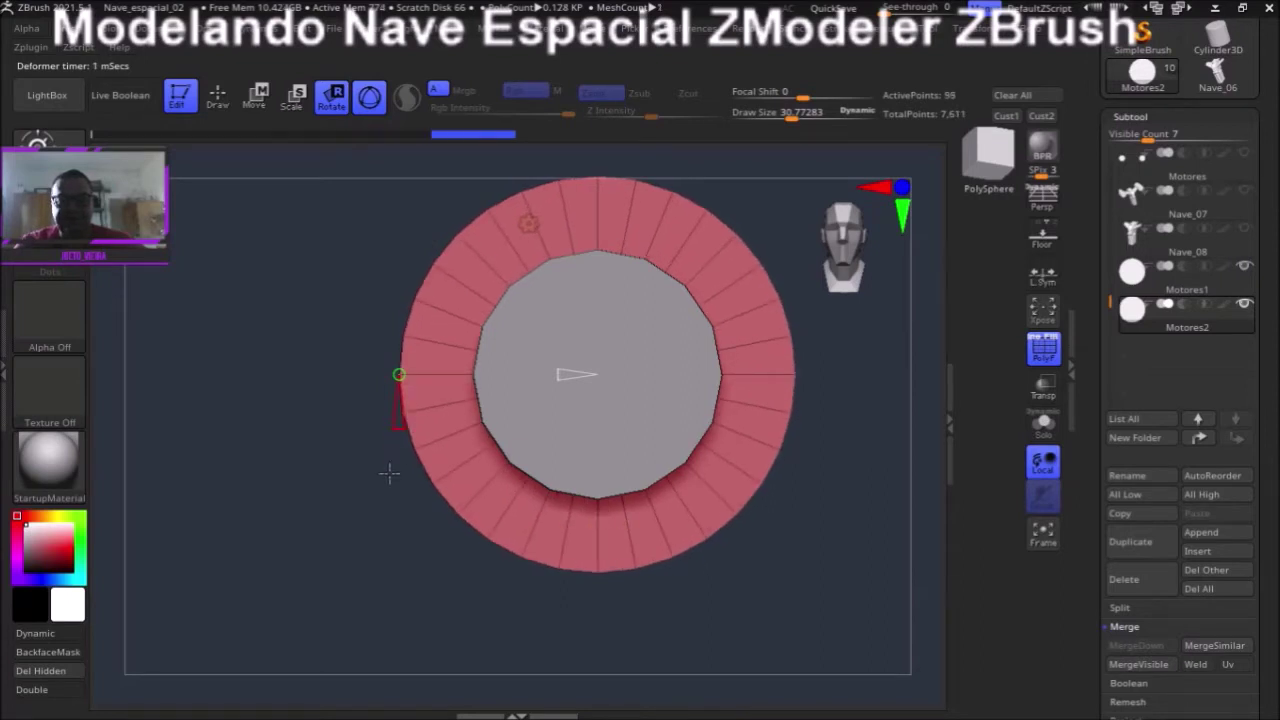
{"action": "left_click_drag", "start_coordinate": [329, 529], "coordinate": [475, 530]}
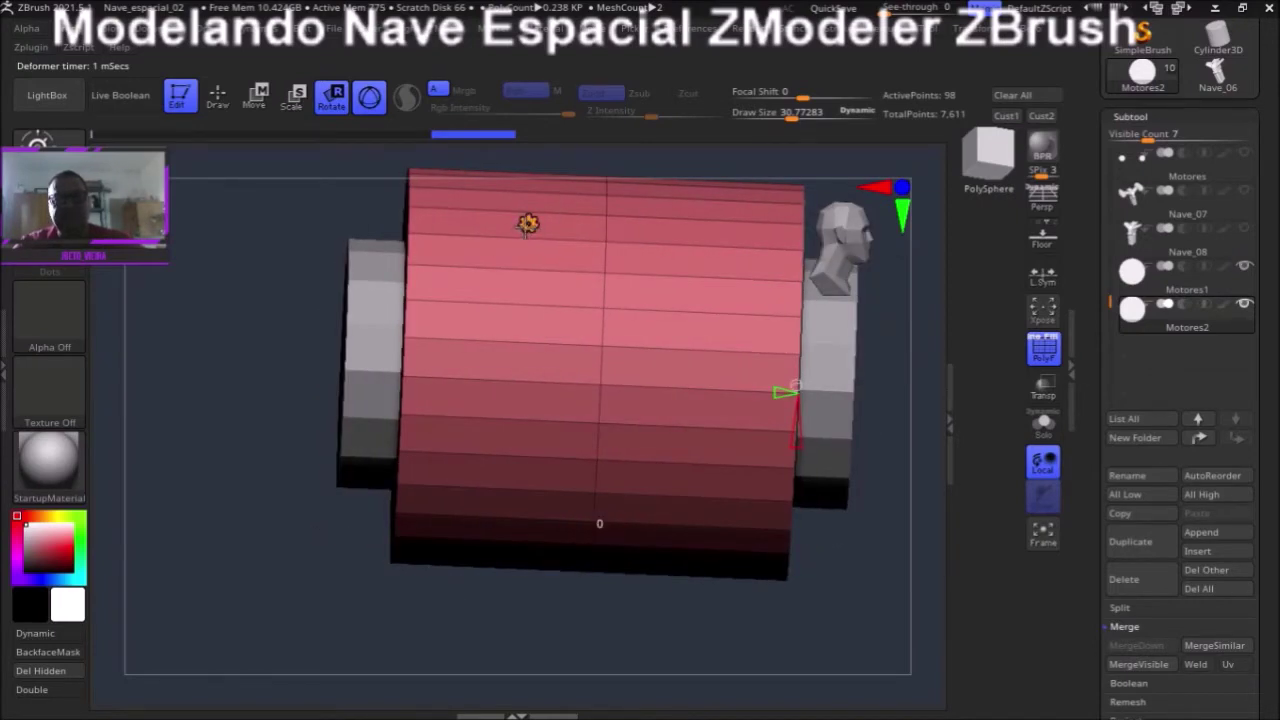
- Shrink the Motores2 cylinder to about 0.69 scale, then stretch it to roughly twice its length
{"action": "left_click", "coordinate": [528, 223]}
{"action": "left_click", "coordinate": [530, 228]}
{"action": "mouse_move", "coordinate": [587, 621]}
{"action": "left_mouse_down"}
{"action": "mouse_move", "coordinate": [606, 620]}
{"action": "mouse_move", "coordinate": [596, 596]}
{"action": "left_mouse_up"}
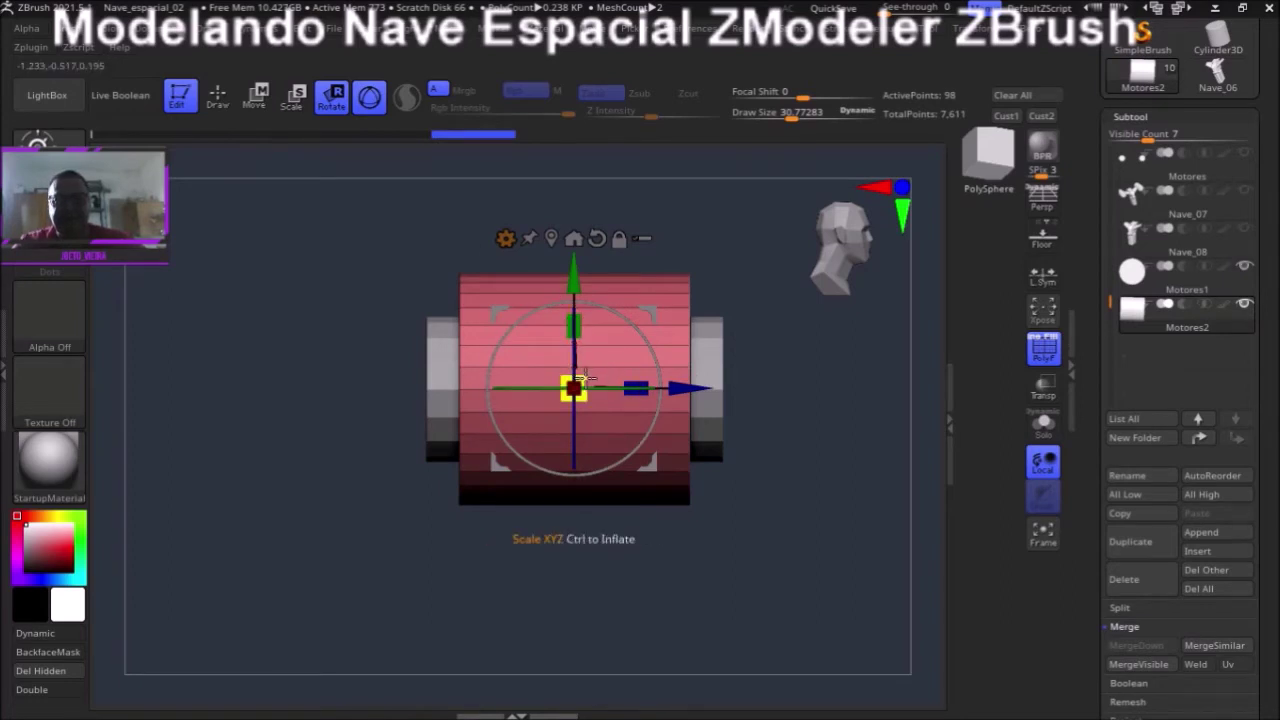
{"action": "left_click_drag", "start_coordinate": [580, 377], "coordinate": [552, 424]}
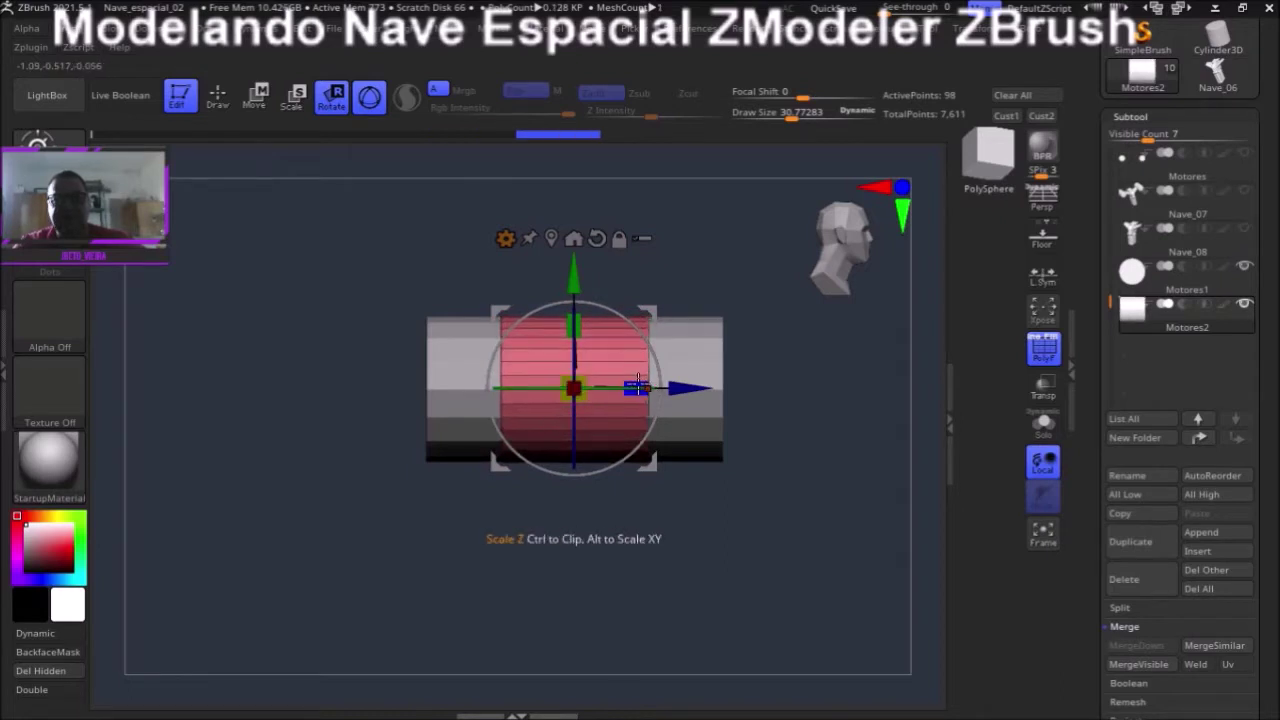
{"action": "left_click_drag", "start_coordinate": [633, 386], "coordinate": [722, 386]}
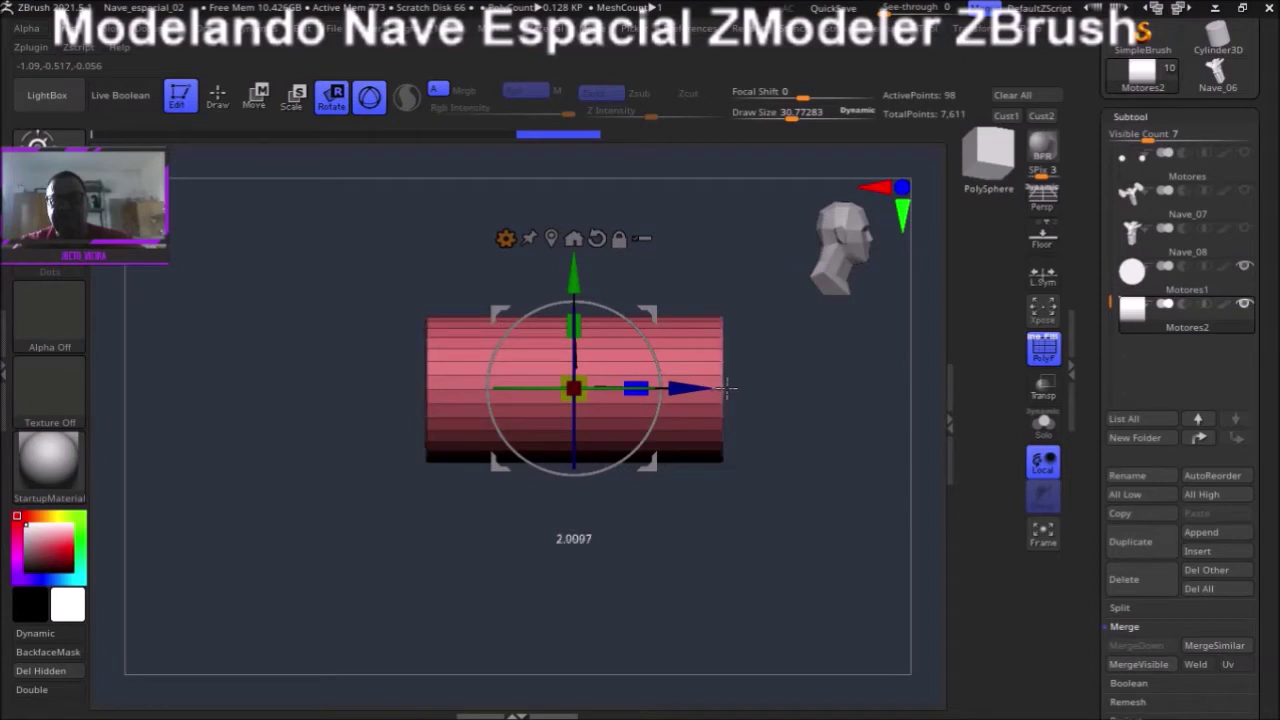
{"action": "mouse_move", "coordinate": [726, 543]}
{"action": "left_mouse_down"}
{"action": "mouse_move", "coordinate": [643, 557]}
{"action": "mouse_move", "coordinate": [694, 537]}
{"action": "mouse_move", "coordinate": [678, 553]}
{"action": "left_mouse_up"}
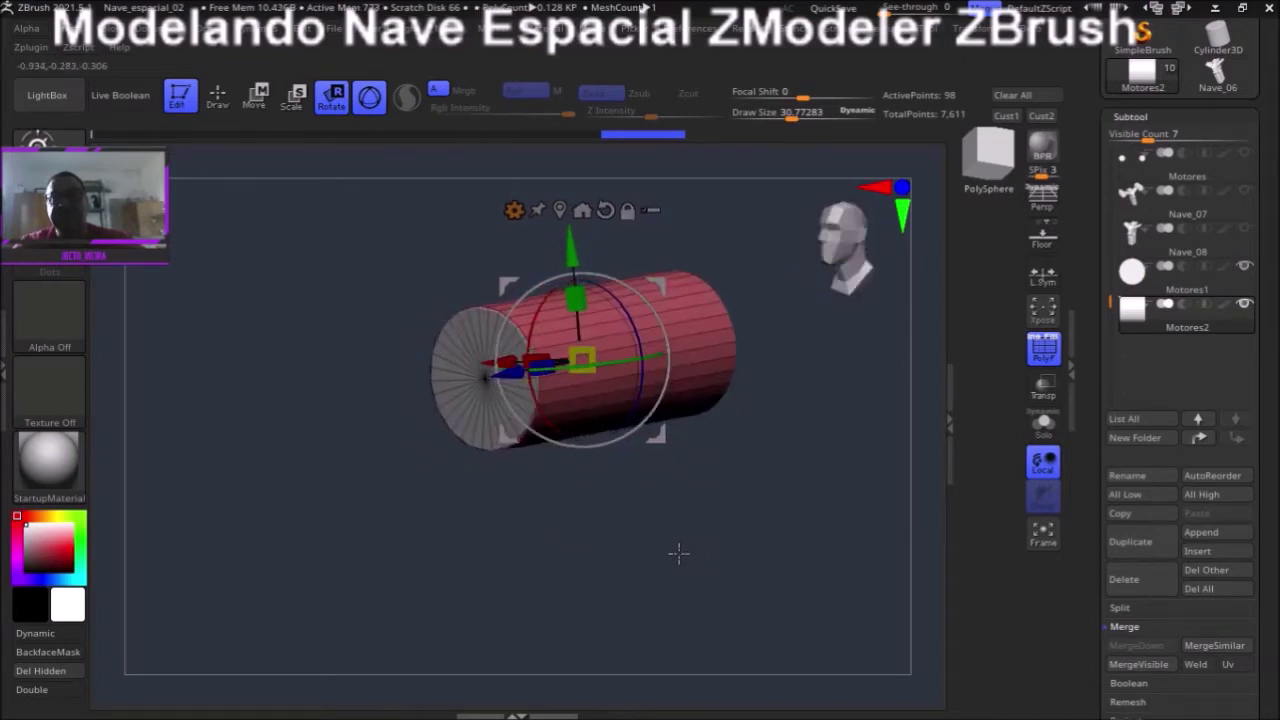
{"action": "key", "text": "q"}
{"action": "mouse_move", "coordinate": [740, 514]}
{"action": "left_mouse_down"}
{"action": "mouse_move", "coordinate": [706, 557]}
{"action": "mouse_move", "coordinate": [918, 500]}
{"action": "left_mouse_up"}
- Delete the Motores1 subtool, then show Nave_08 again and make it the active subtool
{"action": "left_click", "coordinate": [1182, 312]}
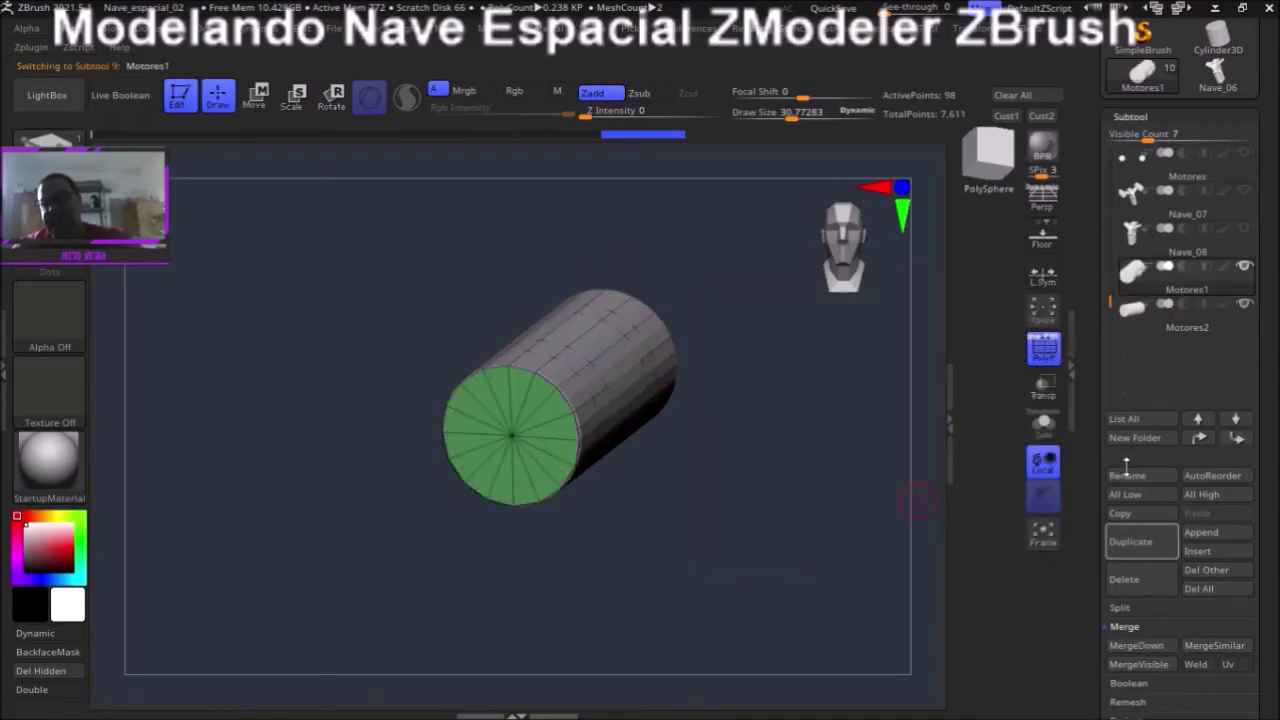
{"action": "left_click", "coordinate": [1124, 579]}
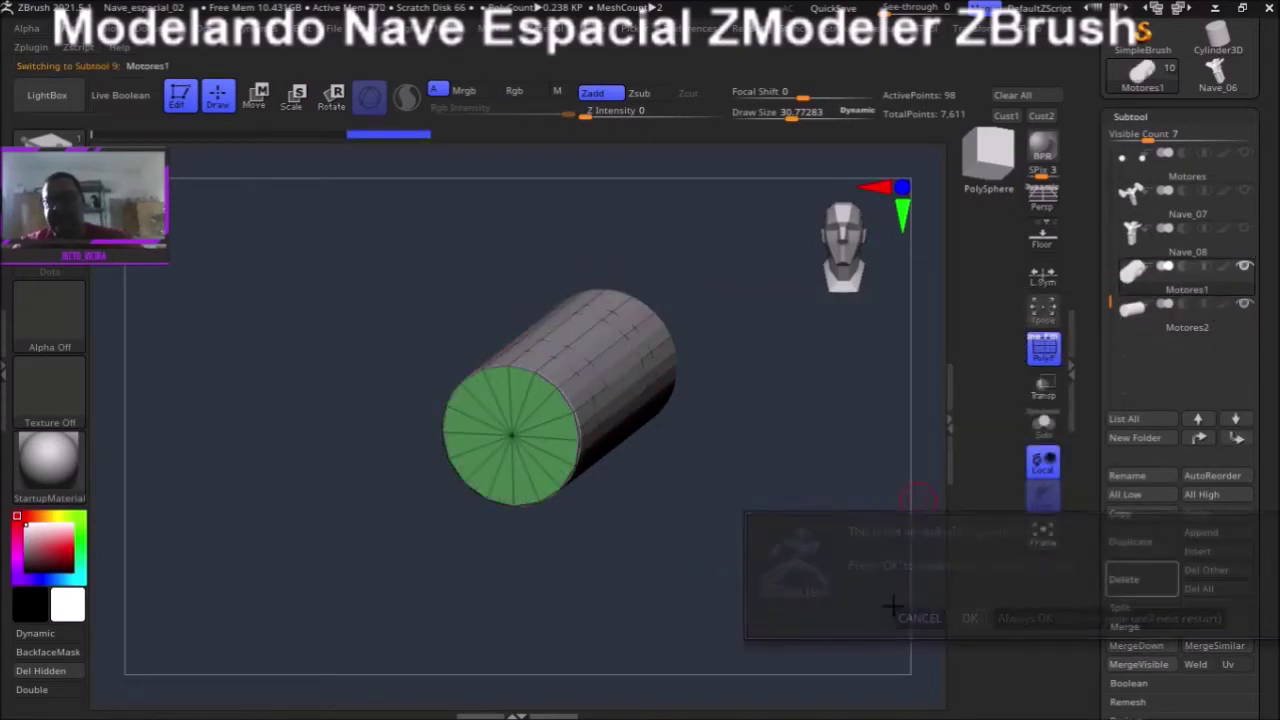
{"action": "left_click_drag", "start_coordinate": [674, 531], "coordinate": [697, 511]}
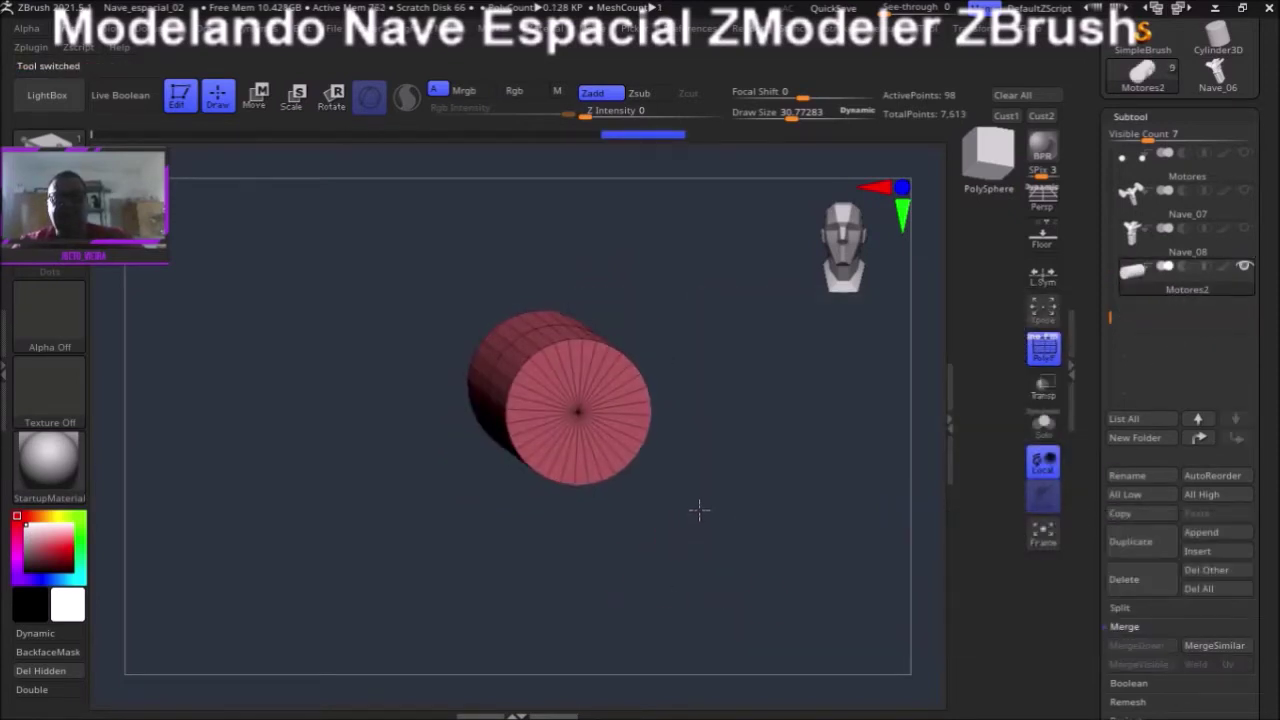
{"action": "left_click", "coordinate": [1245, 230]}
{"action": "mouse_move", "coordinate": [550, 566]}
{"action": "left_mouse_down"}
{"action": "mouse_move", "coordinate": [491, 534]}
{"action": "mouse_move", "coordinate": [528, 514]}
{"action": "mouse_move", "coordinate": [528, 534]}
{"action": "mouse_move", "coordinate": [551, 529]}
{"action": "mouse_move", "coordinate": [493, 543]}
{"action": "mouse_move", "coordinate": [517, 441]}
{"action": "left_mouse_up"}
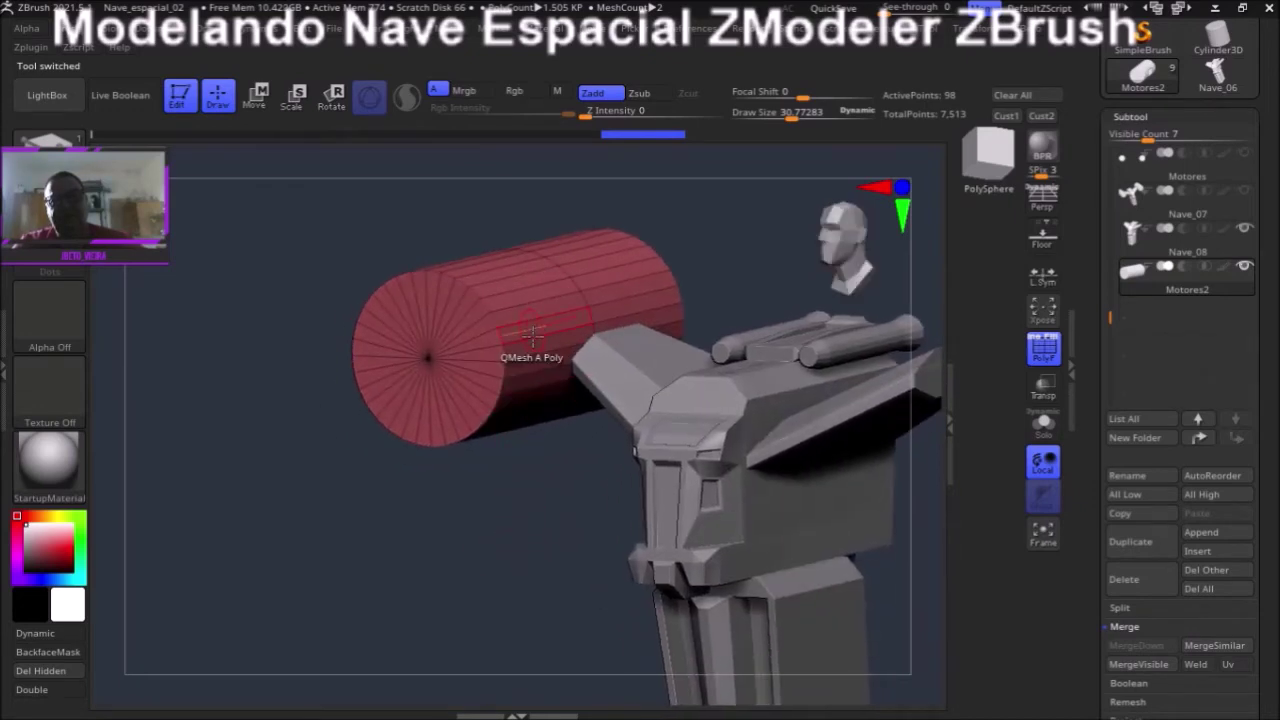
{"action": "mouse_move", "coordinate": [548, 504]}
{"action": "left_mouse_down"}
{"action": "mouse_move", "coordinate": [437, 523]}
{"action": "mouse_move", "coordinate": [460, 520]}
{"action": "left_mouse_up"}
{"action": "left_click", "coordinate": [1184, 250]}
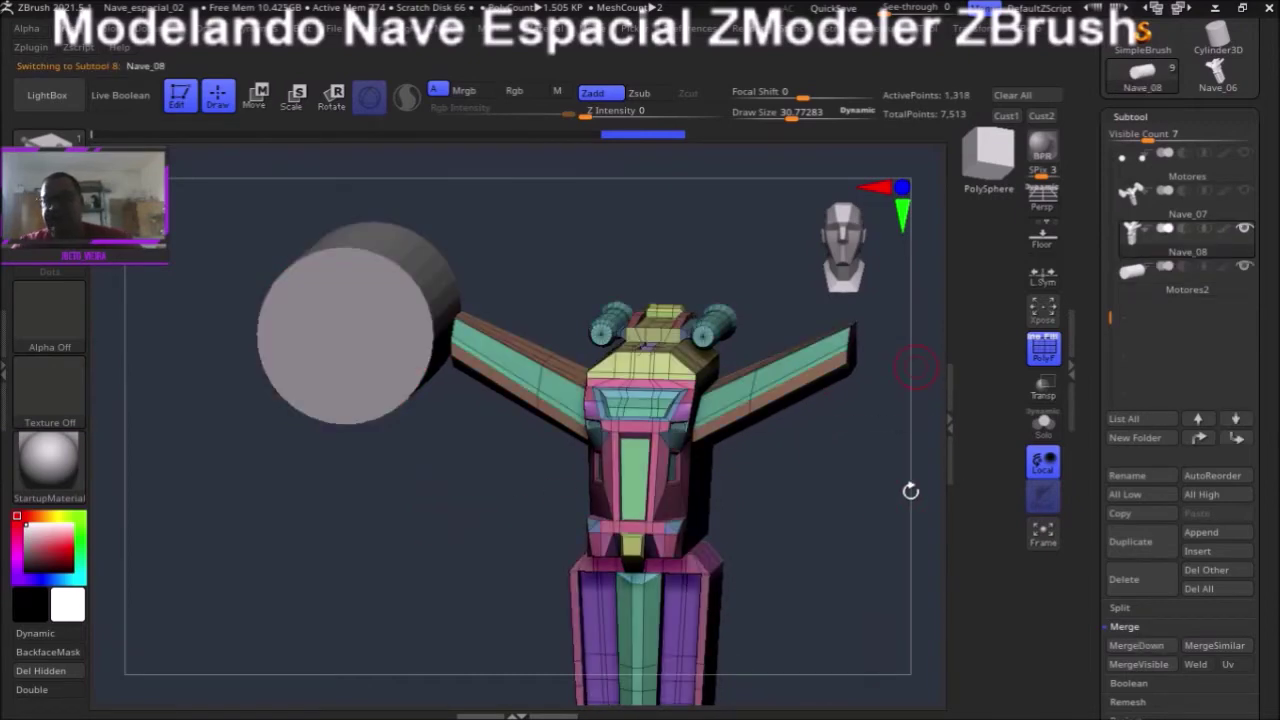
- Extrude the Nave_08 wing tip's end polygons outward into a new green block
{"action": "mouse_move", "coordinate": [780, 457]}
{"action": "left_mouse_down"}
{"action": "mouse_move", "coordinate": [780, 436]}
{"action": "mouse_move", "coordinate": [794, 457]}
{"action": "mouse_move", "coordinate": [733, 462]}
{"action": "mouse_move", "coordinate": [823, 466]}
{"action": "mouse_move", "coordinate": [774, 466]}
{"action": "mouse_move", "coordinate": [794, 483]}
{"action": "mouse_move", "coordinate": [772, 462]}
{"action": "left_mouse_up"}
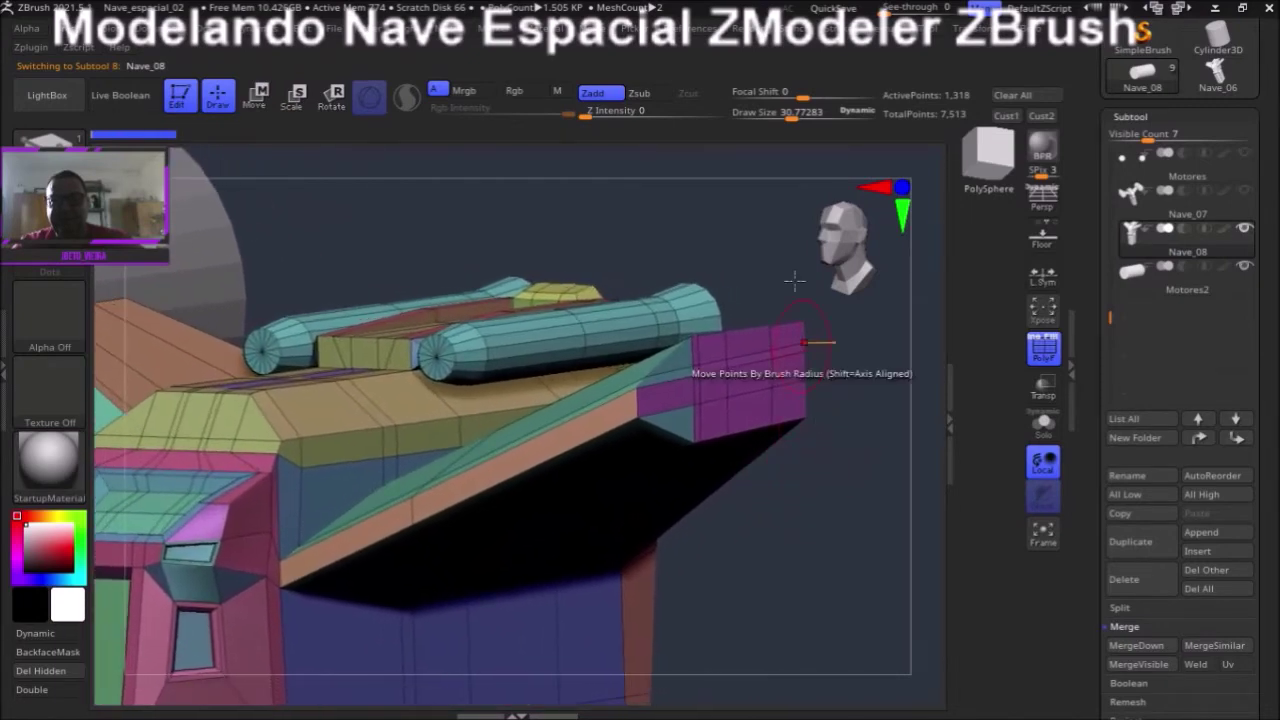
{"action": "left_click_drag", "start_coordinate": [717, 271], "coordinate": [737, 243]}
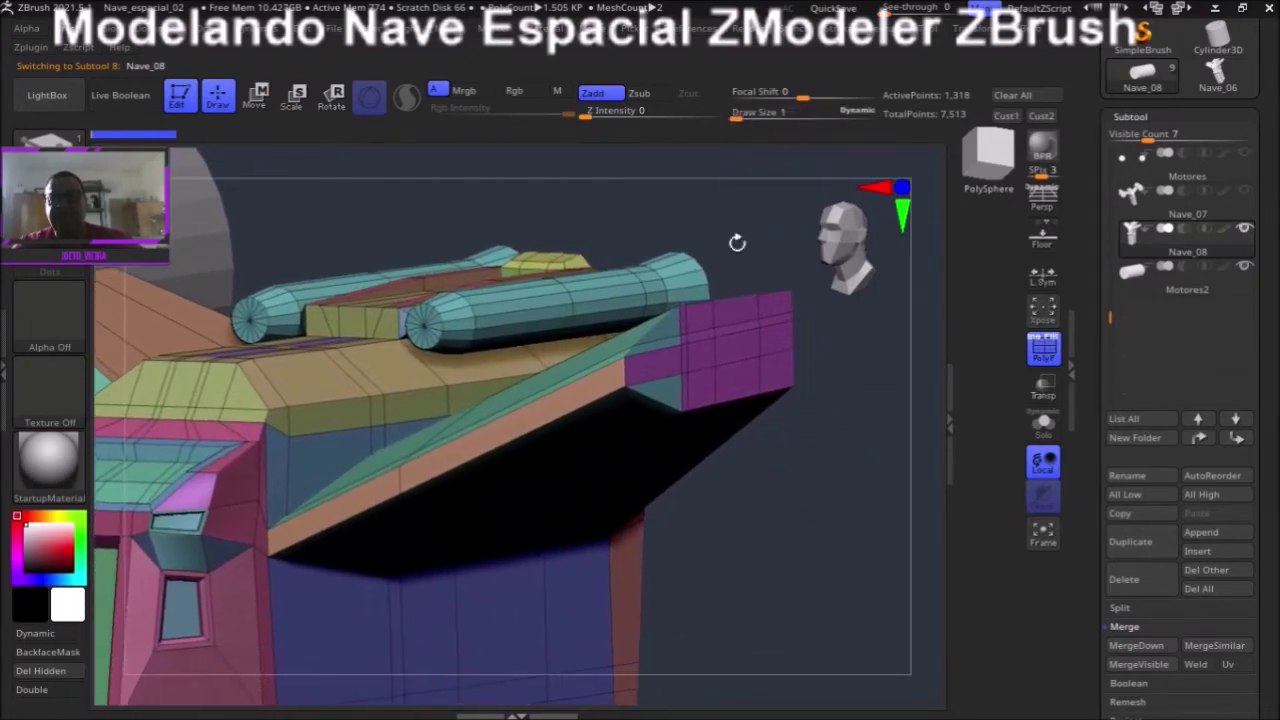
{"action": "left_click_drag", "start_coordinate": [800, 480], "coordinate": [737, 457]}
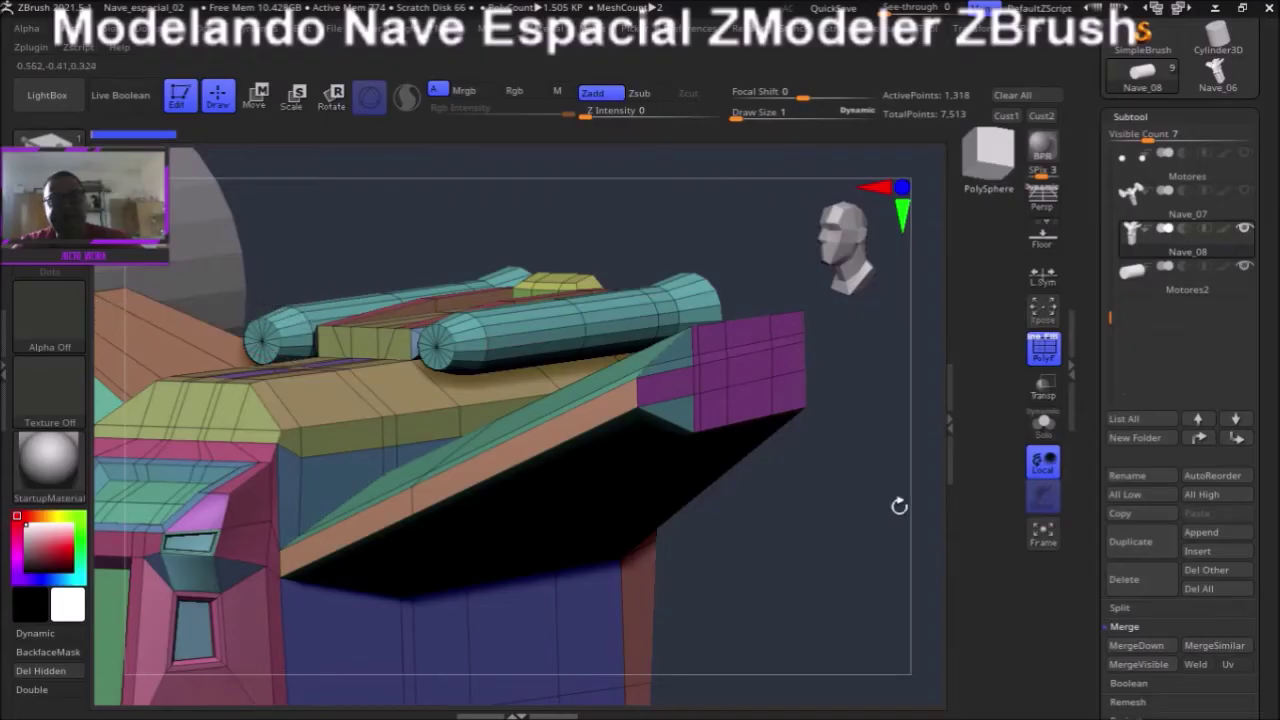
{"action": "mouse_move", "coordinate": [897, 503]}
{"action": "left_mouse_down"}
{"action": "mouse_move", "coordinate": [851, 529]}
{"action": "mouse_move", "coordinate": [825, 509]}
{"action": "left_mouse_up"}
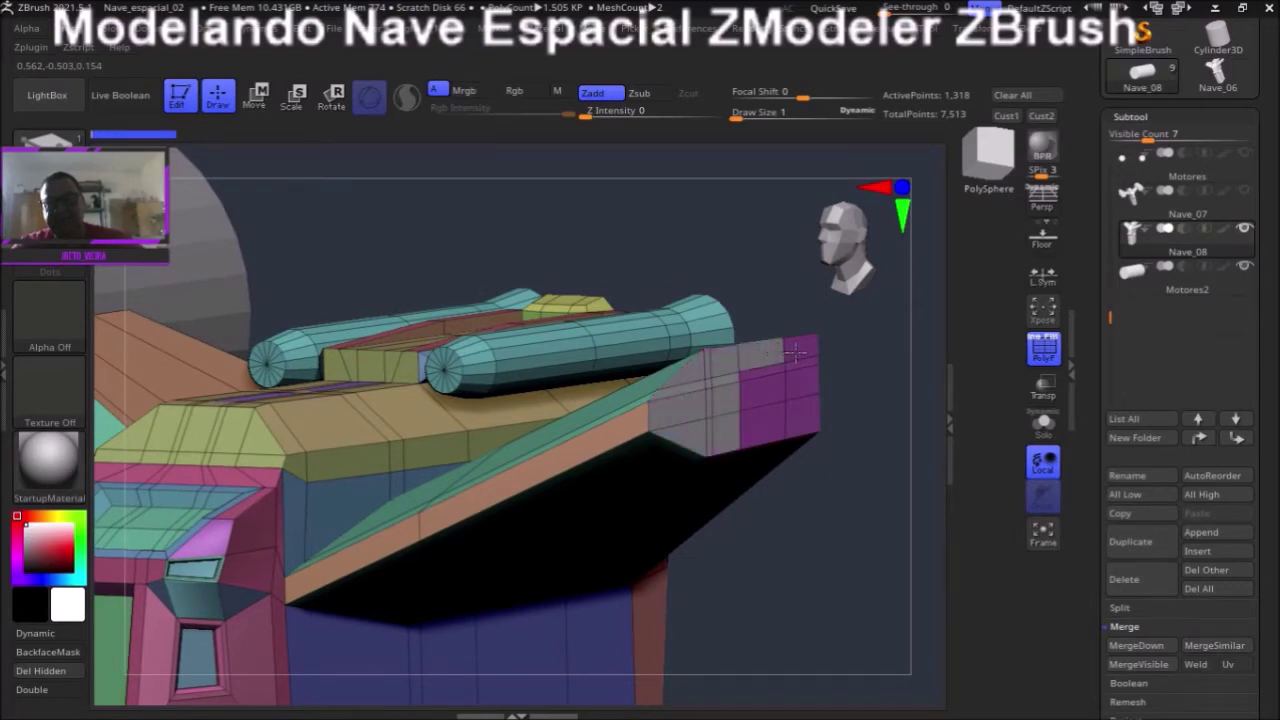
{"action": "mouse_move", "coordinate": [843, 537]}
{"action": "left_mouse_down"}
{"action": "mouse_move", "coordinate": [860, 534]}
{"action": "mouse_move", "coordinate": [854, 586]}
{"action": "mouse_move", "coordinate": [845, 515]}
{"action": "mouse_move", "coordinate": [751, 417]}
{"action": "mouse_move", "coordinate": [840, 569]}
{"action": "mouse_move", "coordinate": [836, 540]}
{"action": "mouse_move", "coordinate": [752, 534]}
{"action": "mouse_move", "coordinate": [734, 502]}
{"action": "left_mouse_up"}
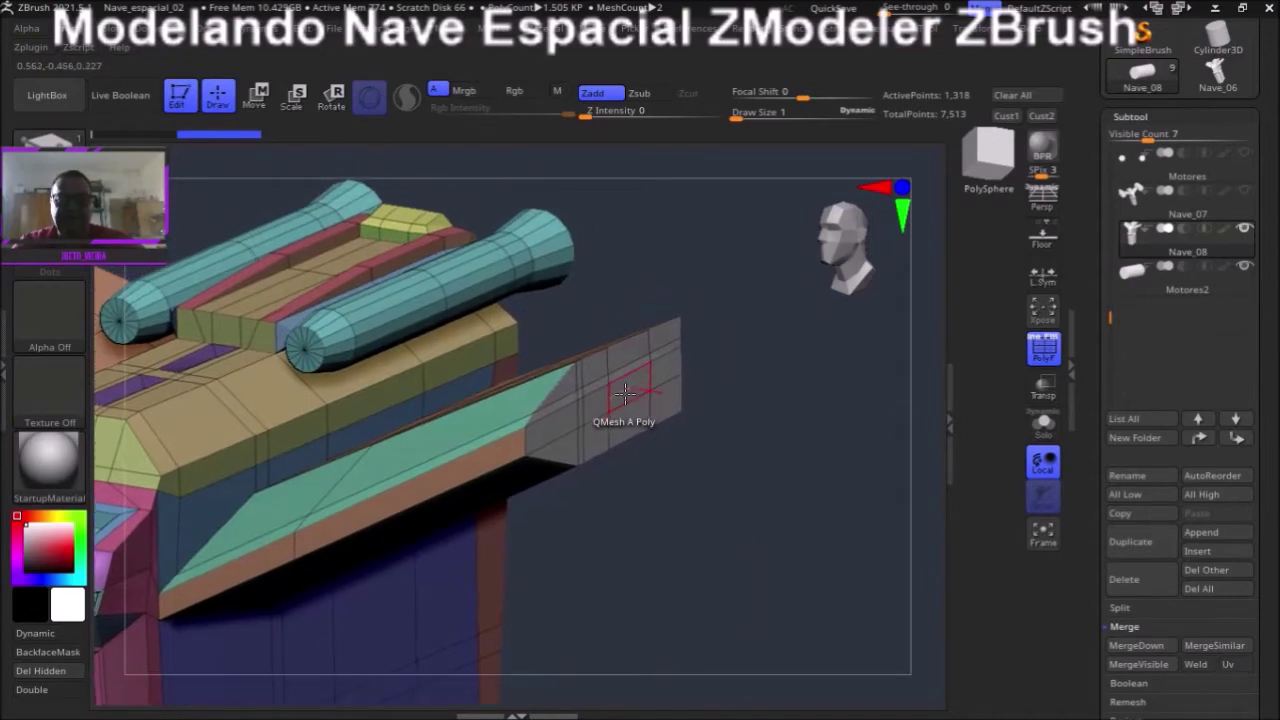
{"action": "left_click_drag", "start_coordinate": [624, 395], "coordinate": [685, 420]}
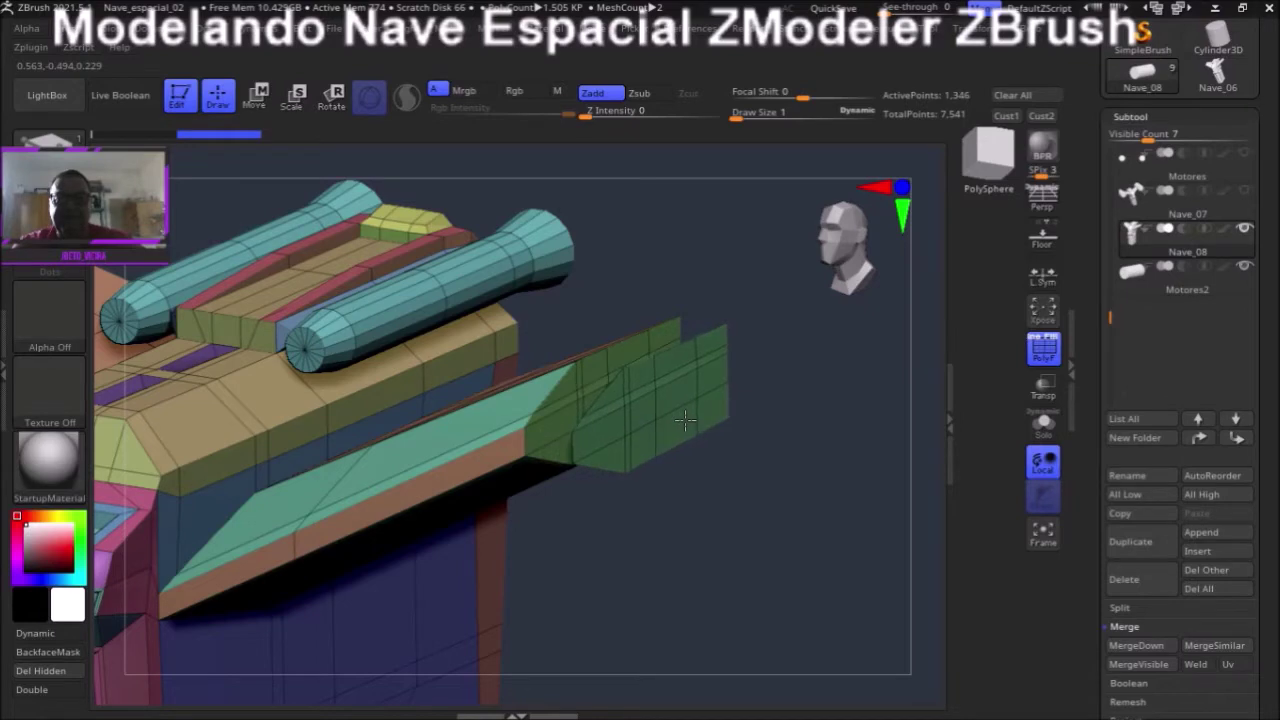
- Hide the new green wing-tip block with a rectangle selection
{"action": "left_click_drag", "start_coordinate": [700, 551], "coordinate": [737, 523]}
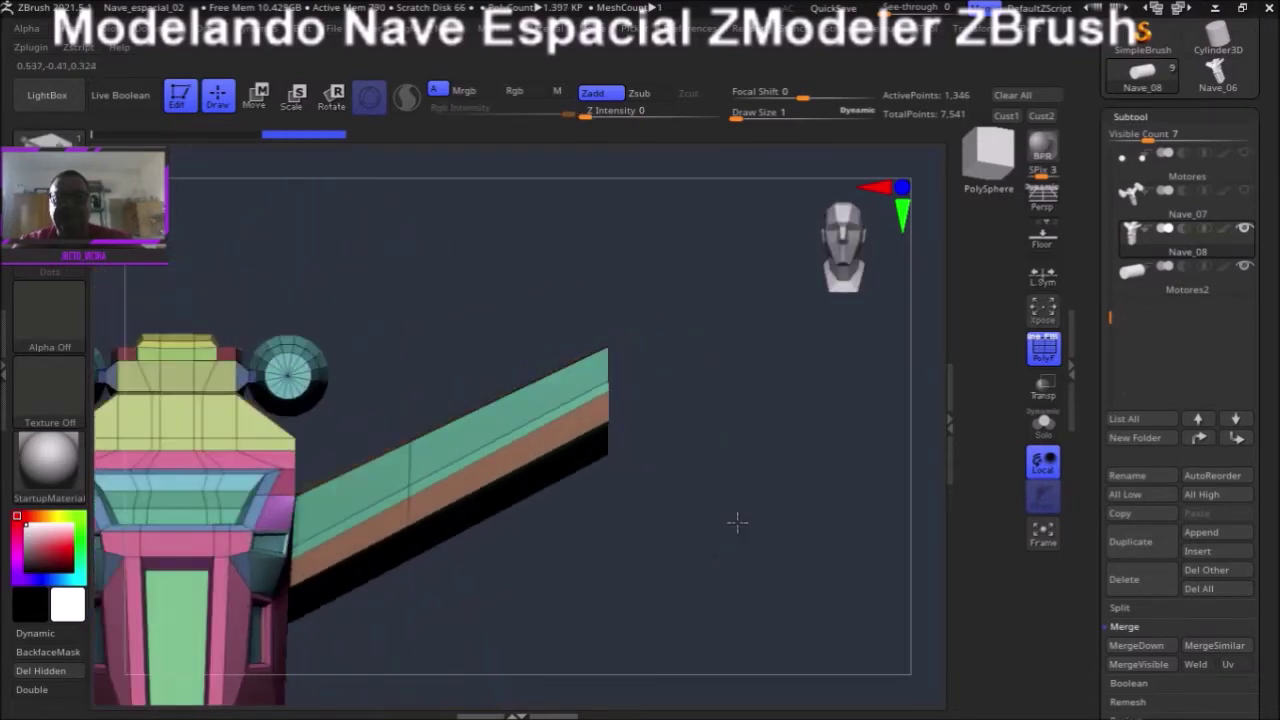
{"action": "left_click_drag", "start_coordinate": [697, 284], "coordinate": [619, 557], "text": "ctrl+shift"}
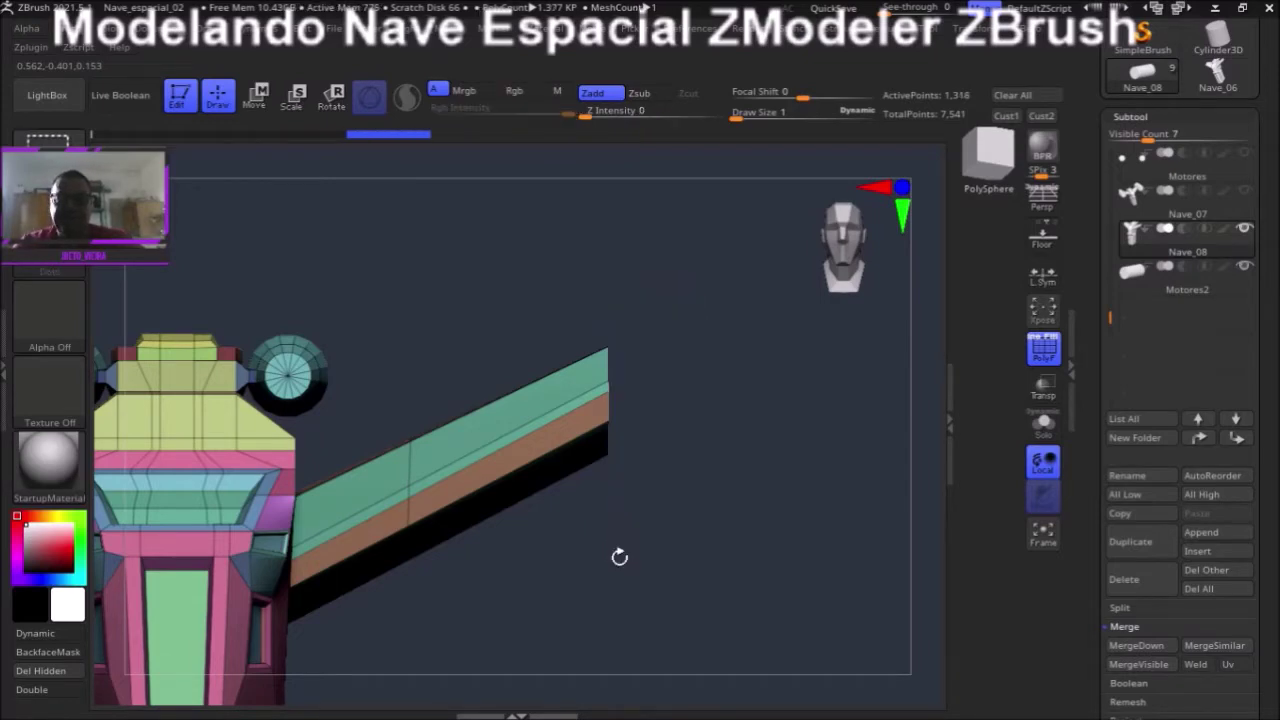
{"action": "left_click_drag", "start_coordinate": [1265, 470], "coordinate": [1266, 351]}
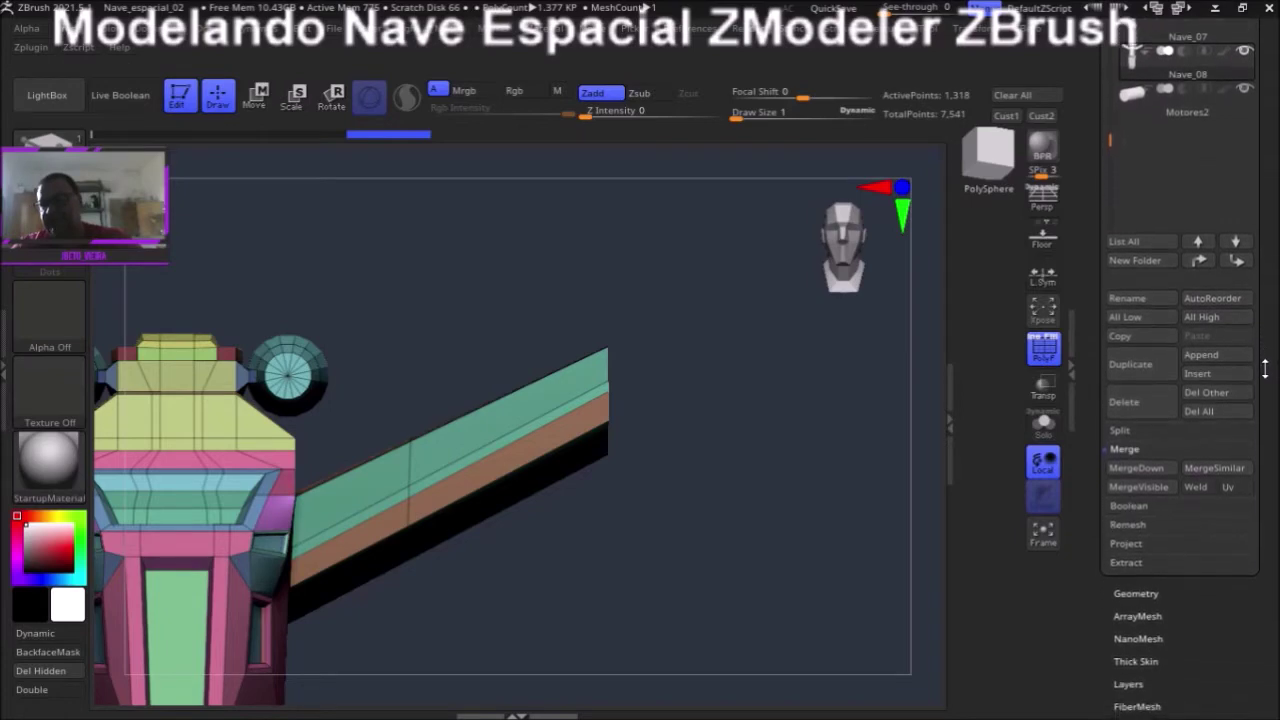
- Split the hidden block into its own Nave_09 subtool, select it and enable Double
{"action": "left_click", "coordinate": [1120, 435]}
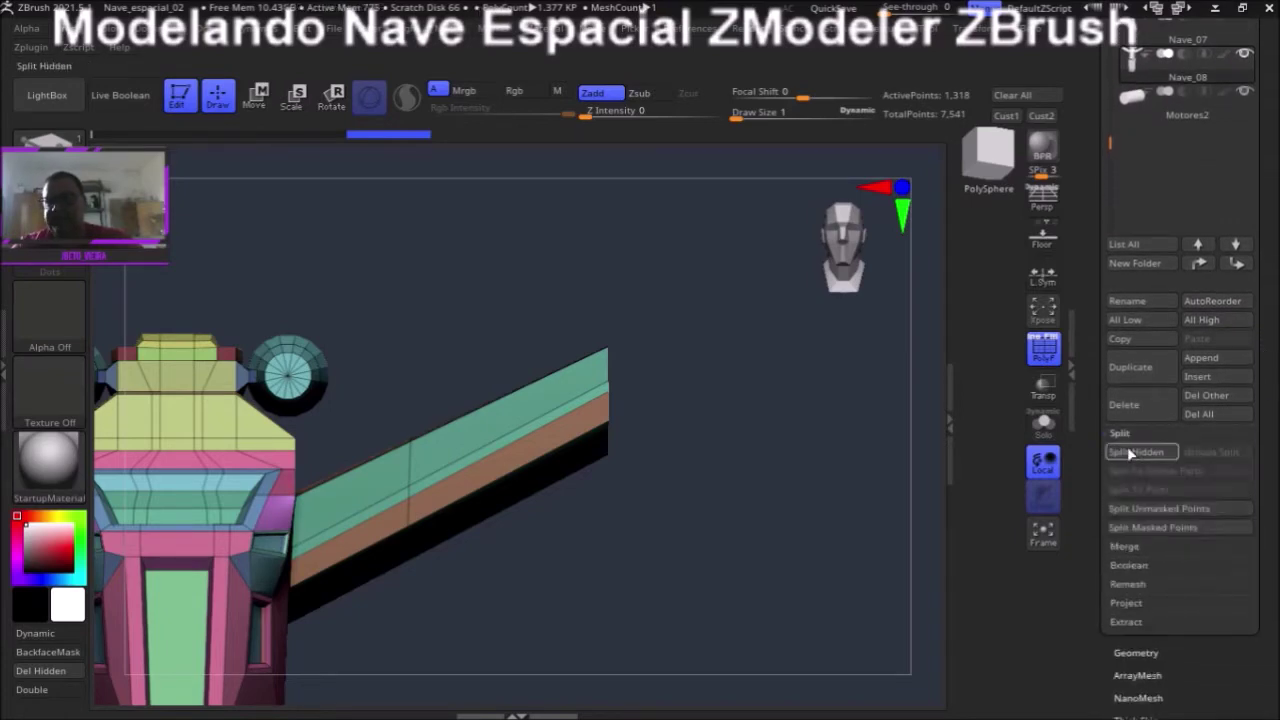
{"action": "left_click", "coordinate": [1134, 453]}
{"action": "left_click_drag", "start_coordinate": [1275, 288], "coordinate": [1261, 322]}
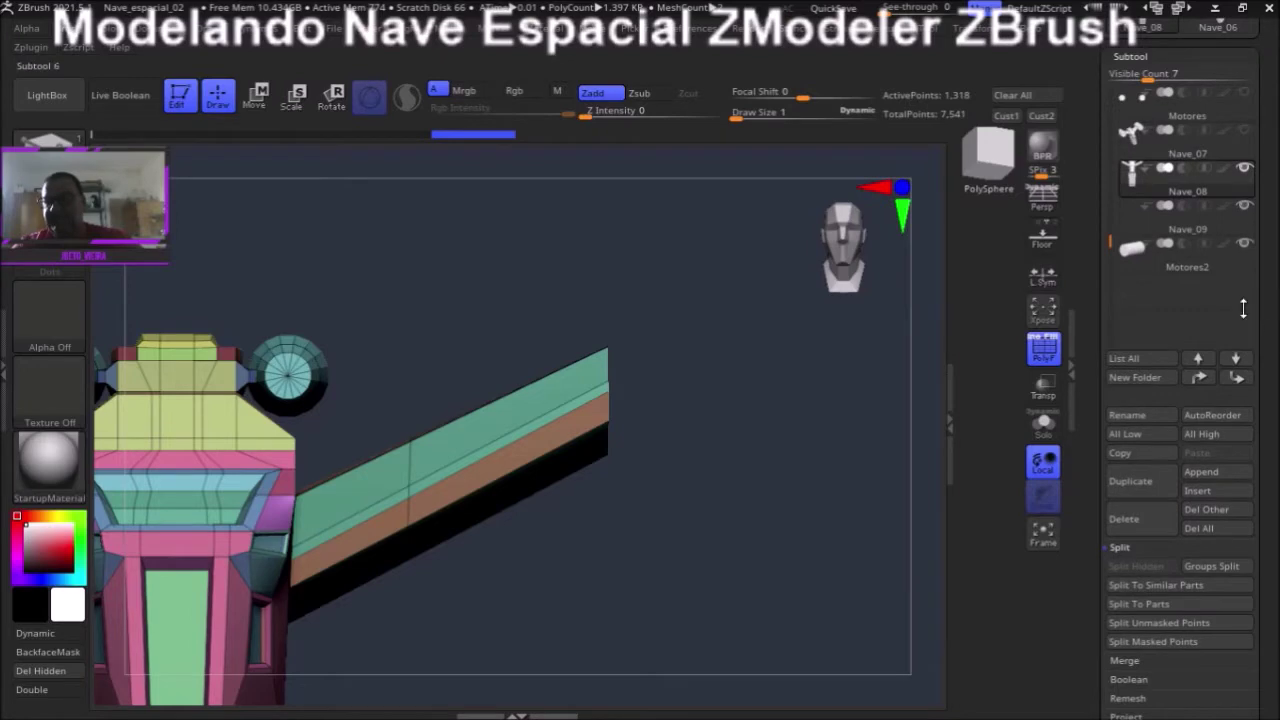
{"action": "left_click", "coordinate": [1155, 230]}
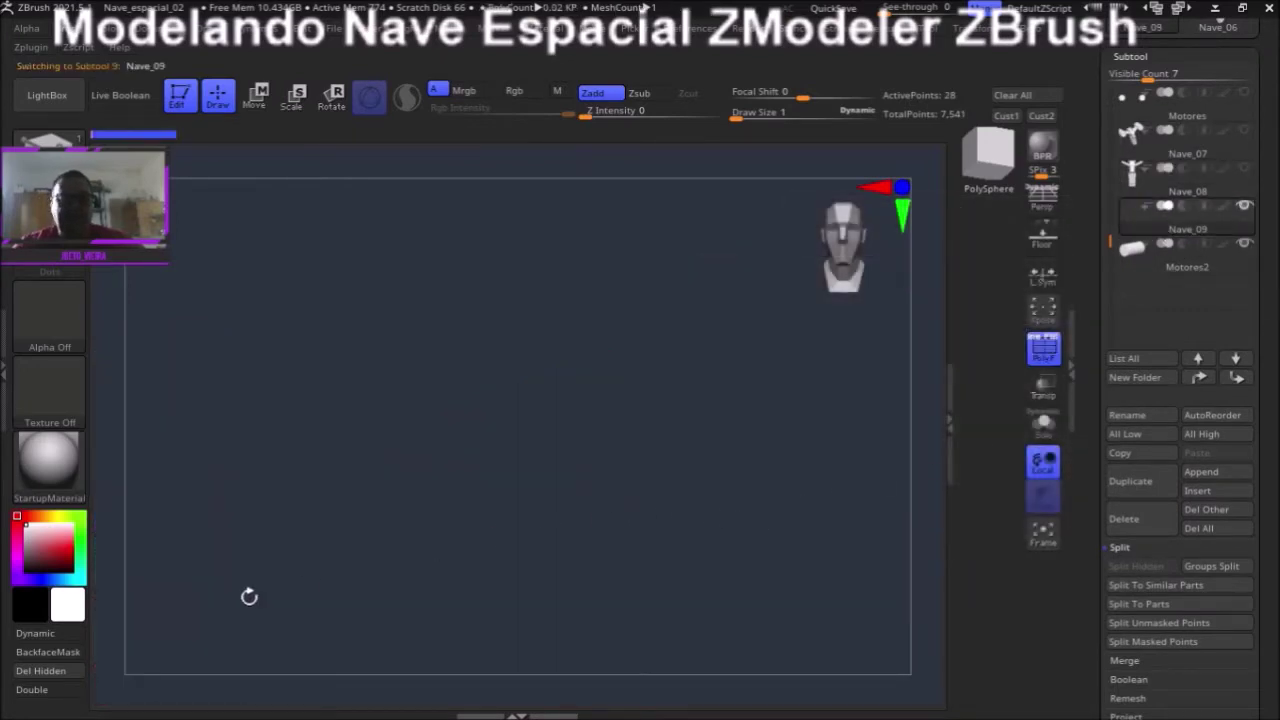
{"action": "left_click", "coordinate": [45, 689]}
- Move the Nave_09 block onto the side of the Motores2 cylinder with the gizmo
{"action": "mouse_move", "coordinate": [389, 586]}
{"action": "left_mouse_down"}
{"action": "mouse_move", "coordinate": [354, 600]}
{"action": "mouse_move", "coordinate": [420, 586]}
{"action": "mouse_move", "coordinate": [414, 600]}
{"action": "mouse_move", "coordinate": [402, 586]}
{"action": "left_mouse_up"}
{"action": "left_click", "coordinate": [331, 97]}
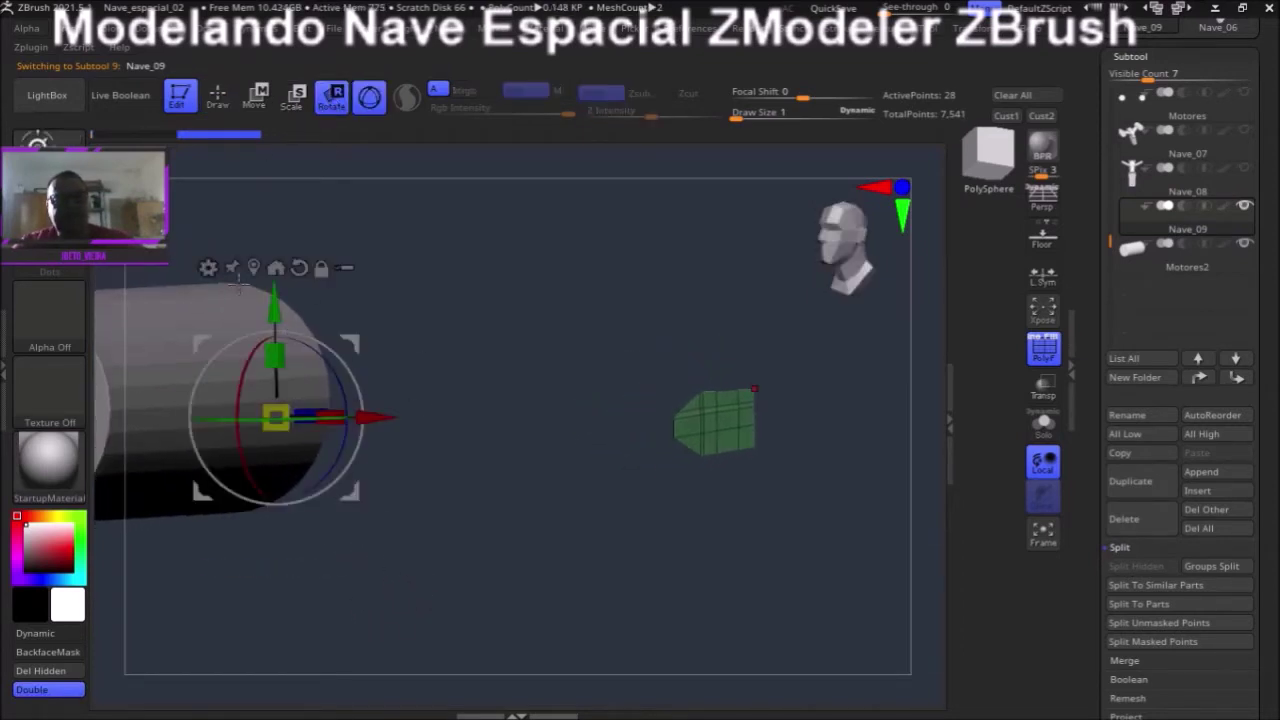
{"action": "left_click", "coordinate": [253, 268]}
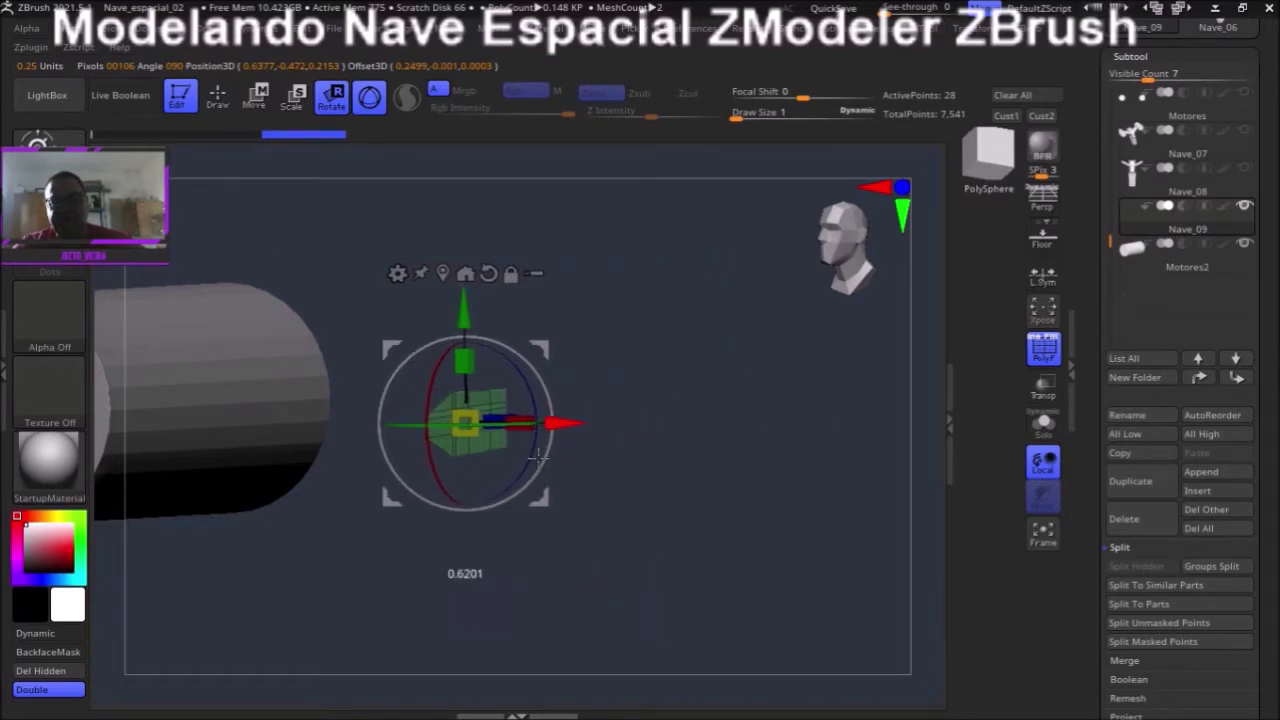
{"action": "left_click_drag", "start_coordinate": [806, 418], "coordinate": [370, 421]}
{"action": "mouse_move", "coordinate": [525, 496]}
{"action": "left_mouse_down"}
{"action": "mouse_move", "coordinate": [623, 551]}
{"action": "mouse_move", "coordinate": [606, 566]}
{"action": "mouse_move", "coordinate": [634, 637]}
{"action": "mouse_move", "coordinate": [593, 543]}
{"action": "left_mouse_up"}
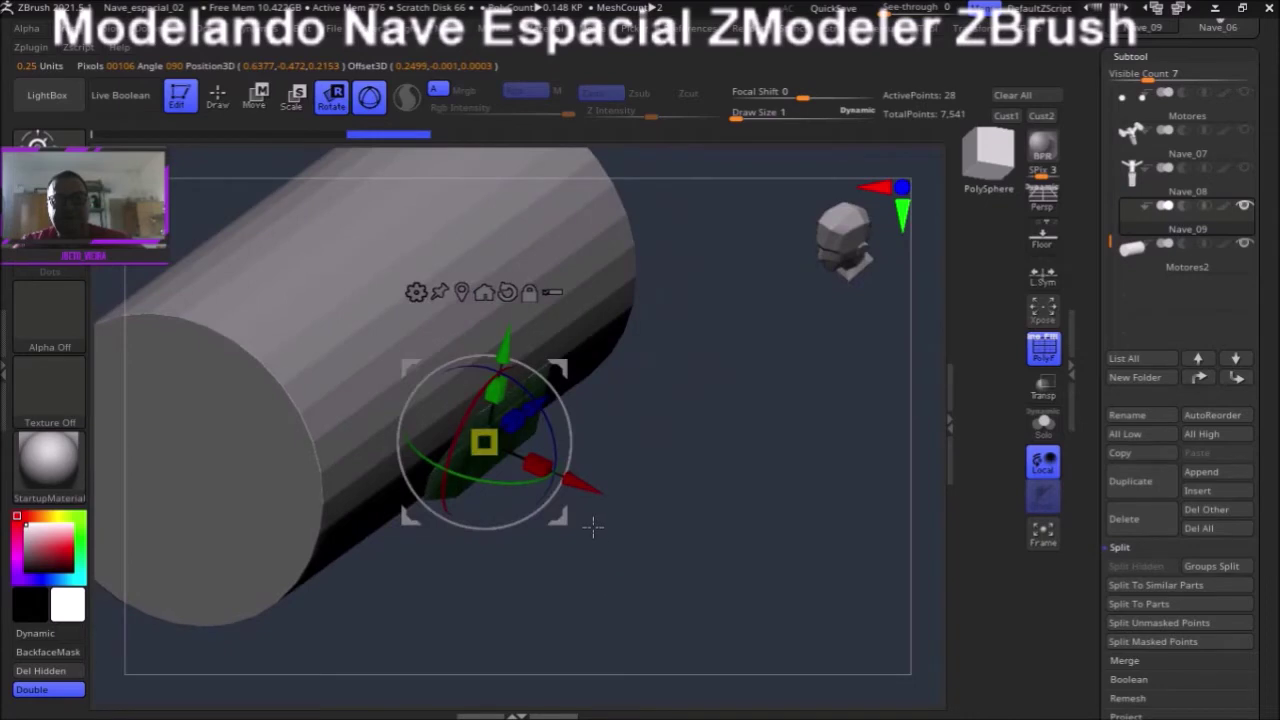
{"action": "left_click_drag", "start_coordinate": [580, 487], "coordinate": [582, 488]}
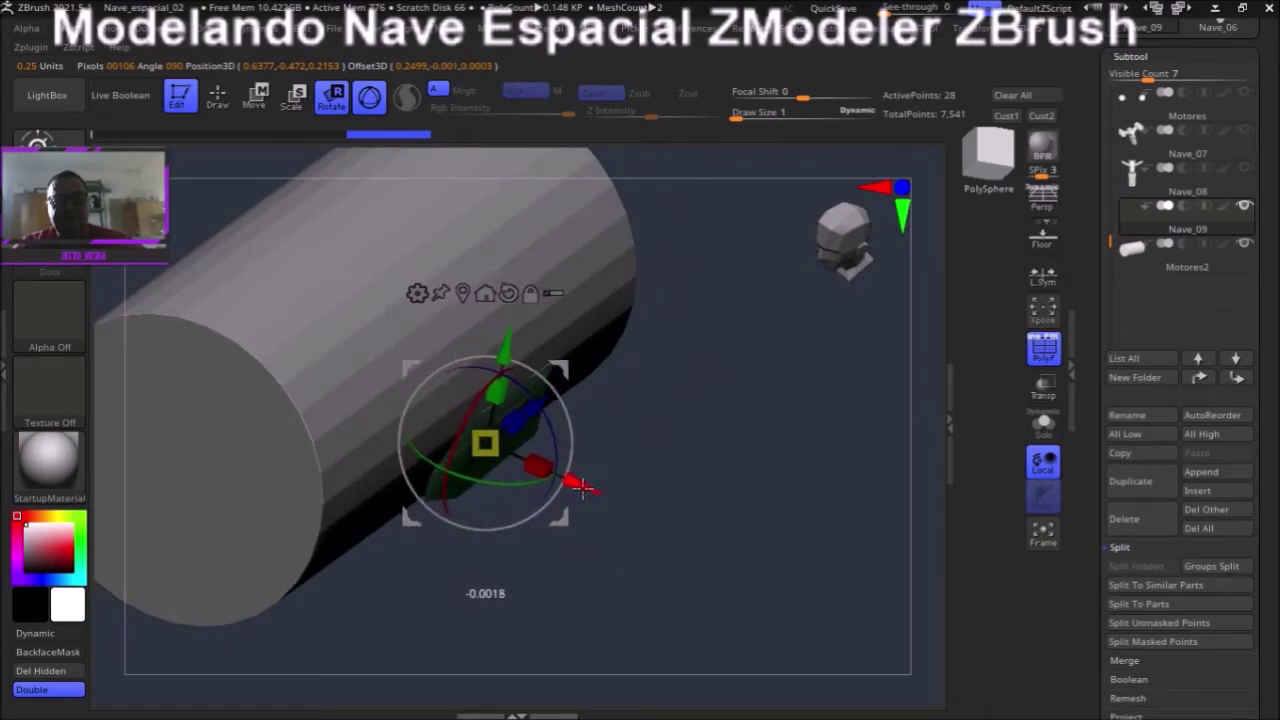
{"action": "mouse_move", "coordinate": [592, 607]}
{"action": "left_mouse_down"}
{"action": "mouse_move", "coordinate": [551, 614]}
{"action": "mouse_move", "coordinate": [230, 226]}
{"action": "left_mouse_up"}
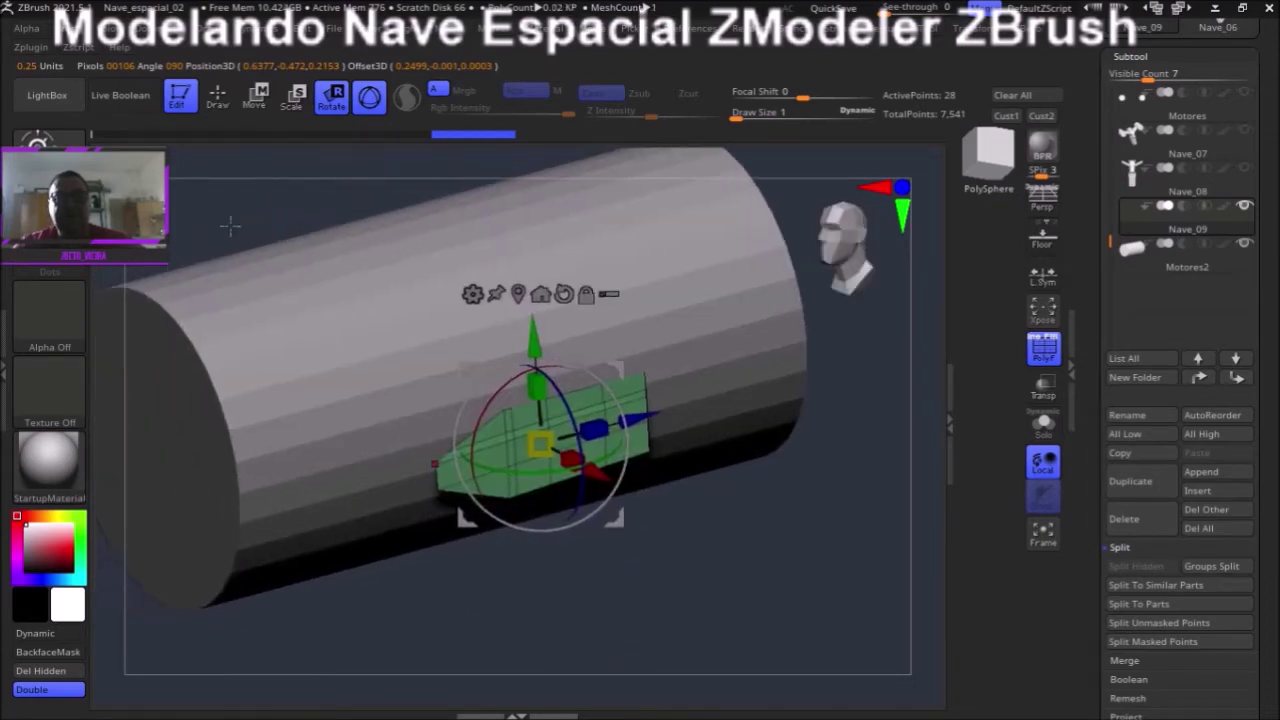
{"action": "left_click", "coordinate": [214, 98]}
{"action": "mouse_move", "coordinate": [523, 603]}
{"action": "left_mouse_down"}
{"action": "mouse_move", "coordinate": [560, 646]}
{"action": "mouse_move", "coordinate": [509, 622]}
{"action": "mouse_move", "coordinate": [543, 663]}
{"action": "mouse_move", "coordinate": [511, 663]}
{"action": "mouse_move", "coordinate": [548, 665]}
{"action": "mouse_move", "coordinate": [580, 620]}
{"action": "left_mouse_up"}
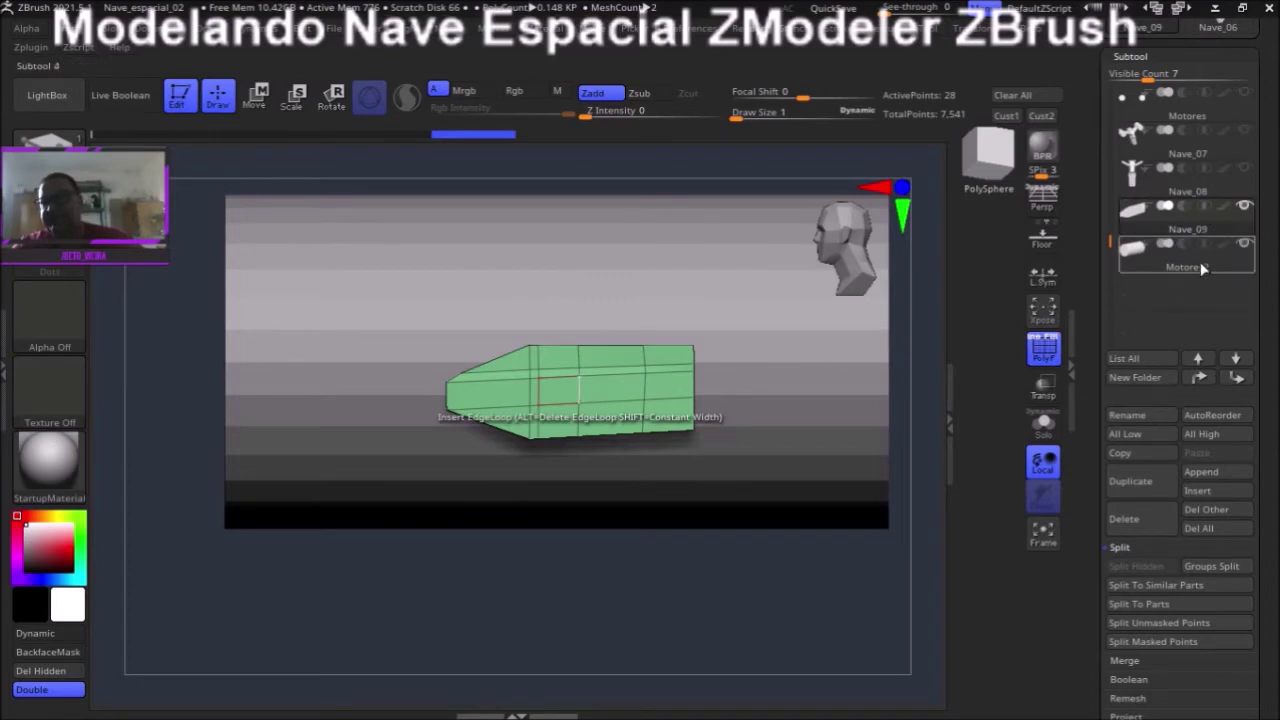
- Merge Nave_09 down into the engine cylinder below it
{"action": "left_click", "coordinate": [1125, 662]}
{"action": "left_click", "coordinate": [1130, 590]}
{"action": "left_click", "coordinate": [971, 626]}
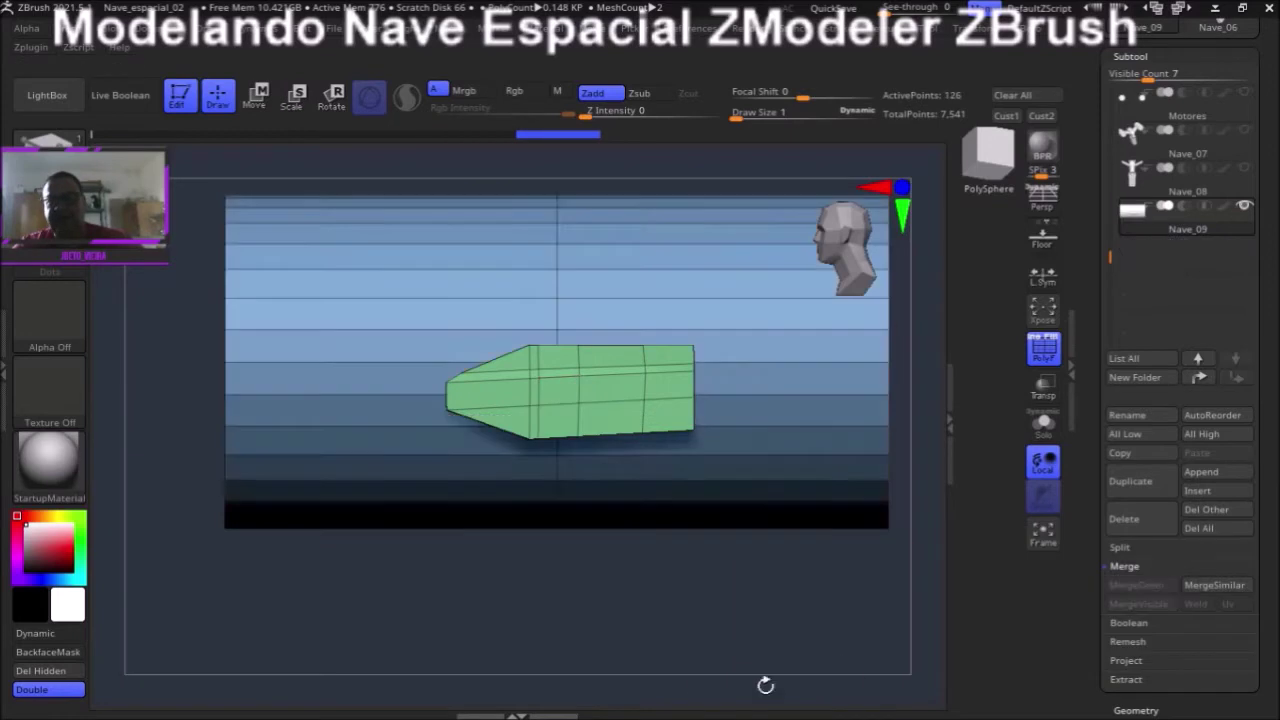
{"action": "left_click_drag", "start_coordinate": [569, 629], "coordinate": [571, 651], "text": "alt"}
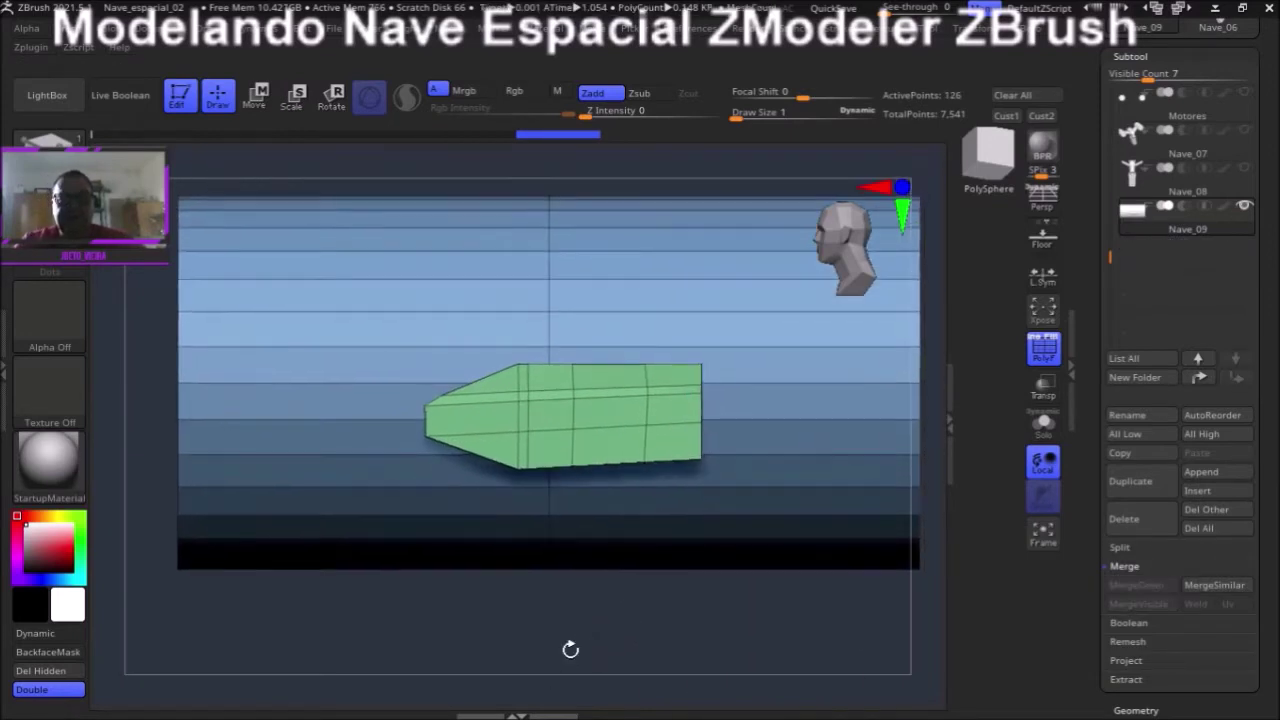
- Set the ZModeler edge action to Insert Edge Loop
{"action": "key", "text": "space"}
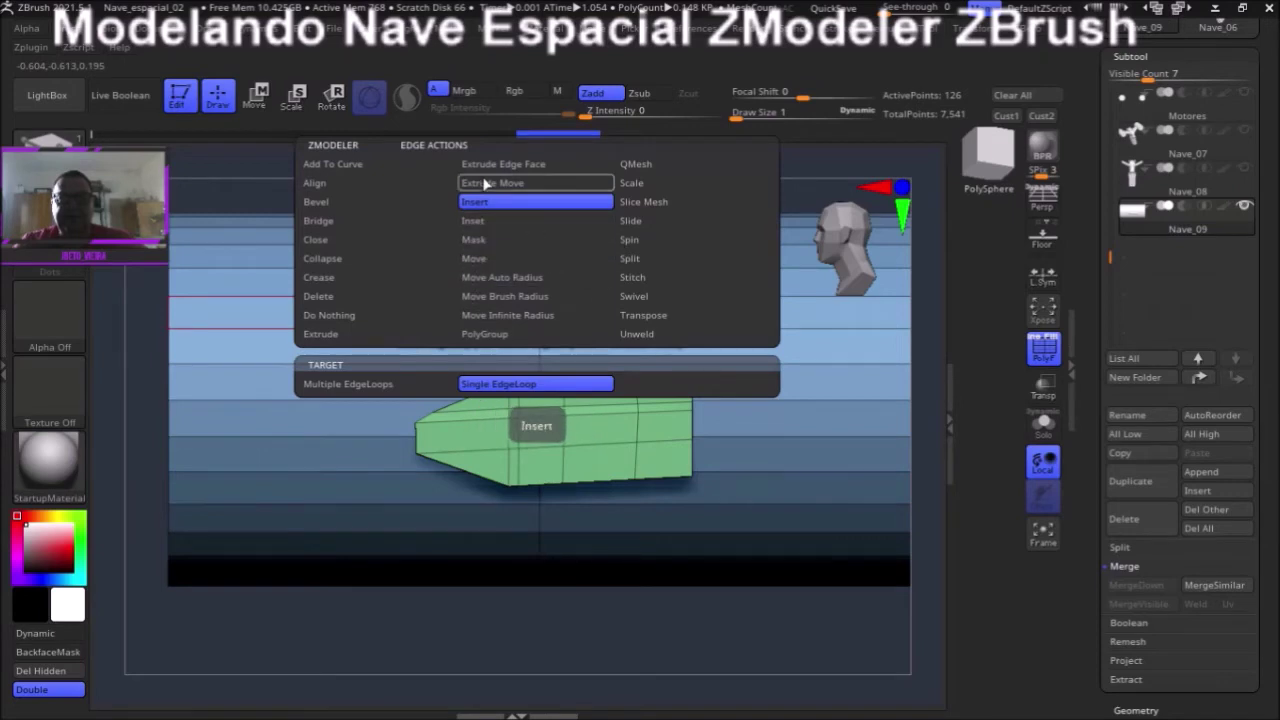
{"action": "left_click", "coordinate": [628, 221]}
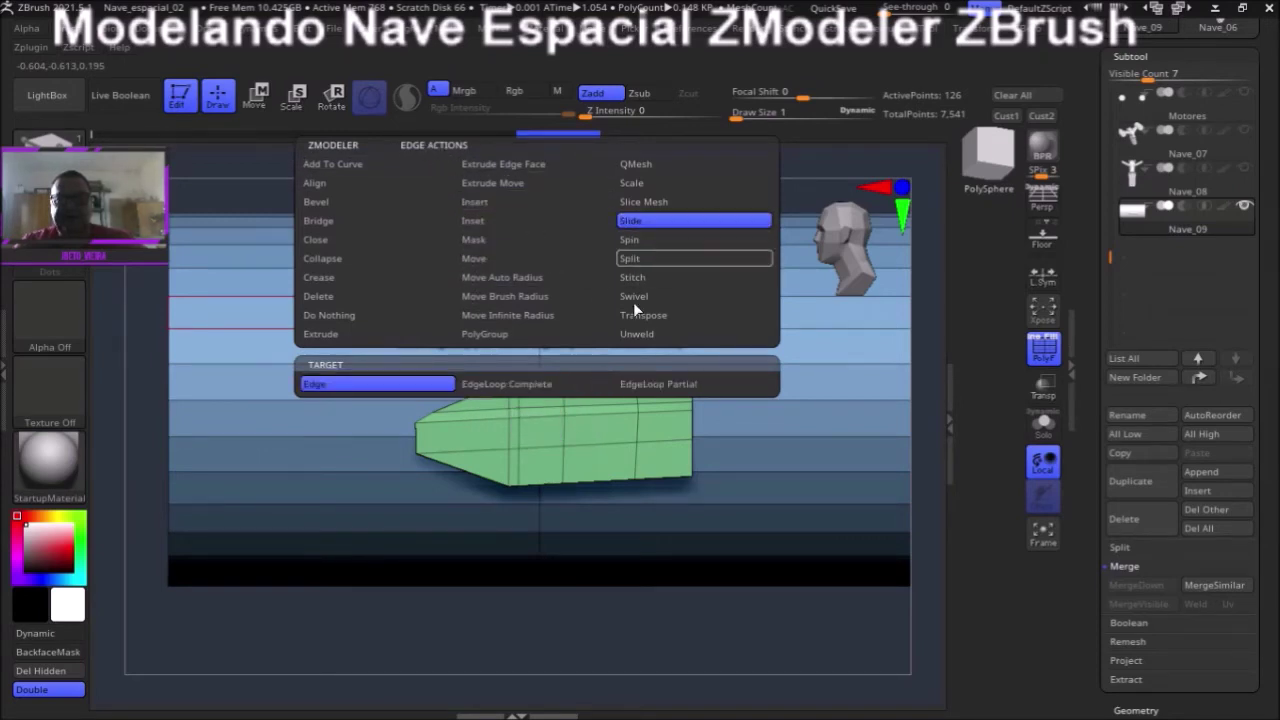
{"action": "left_click", "coordinate": [505, 385]}
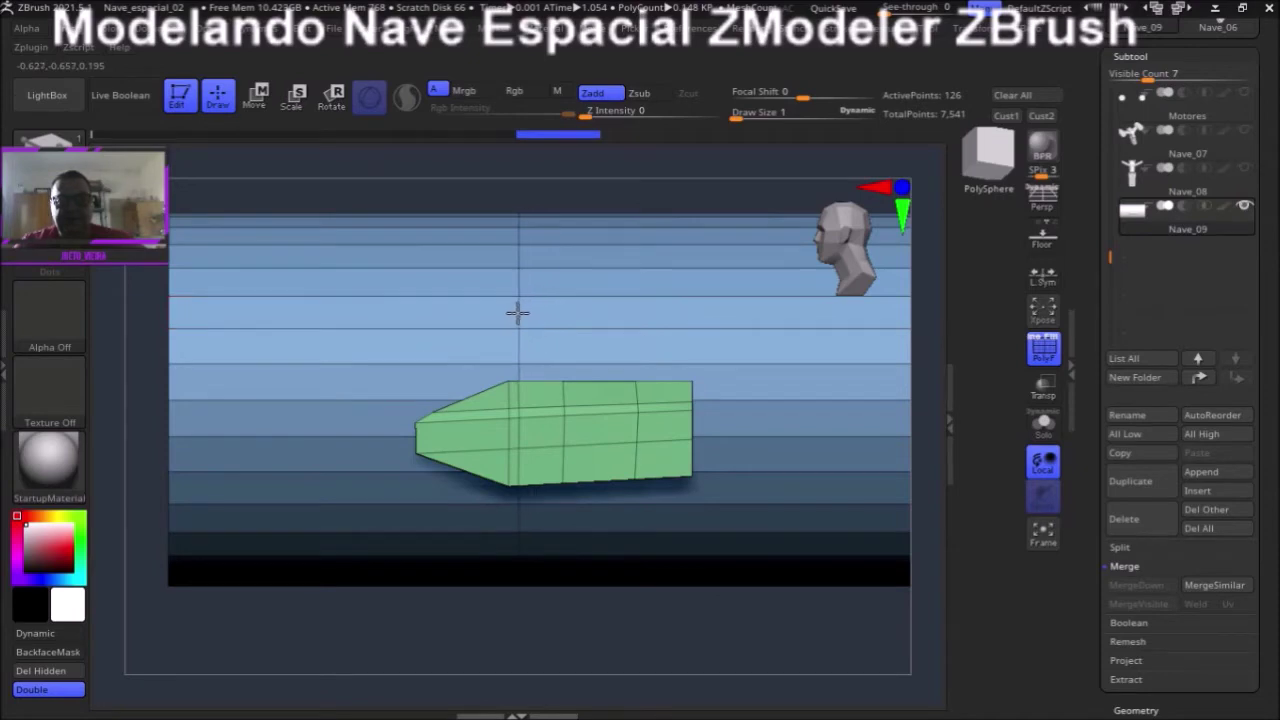
{"action": "key", "text": "space"}
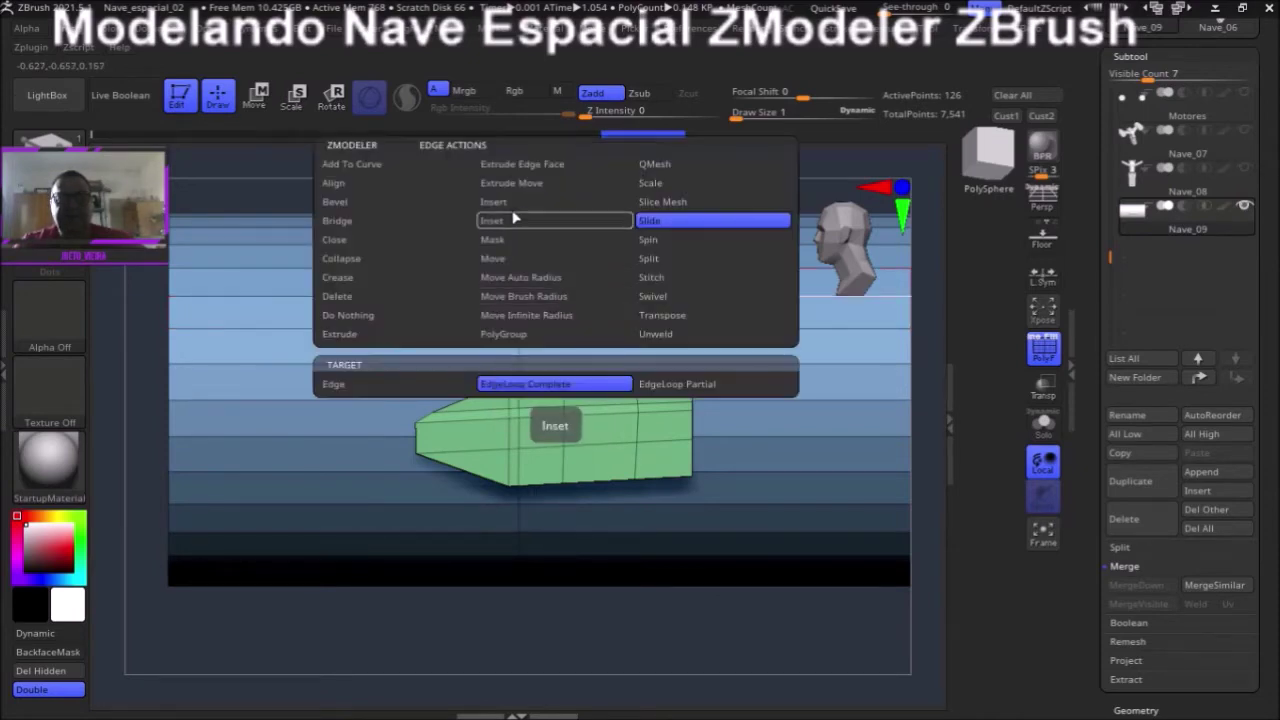
{"action": "left_click", "coordinate": [498, 204]}
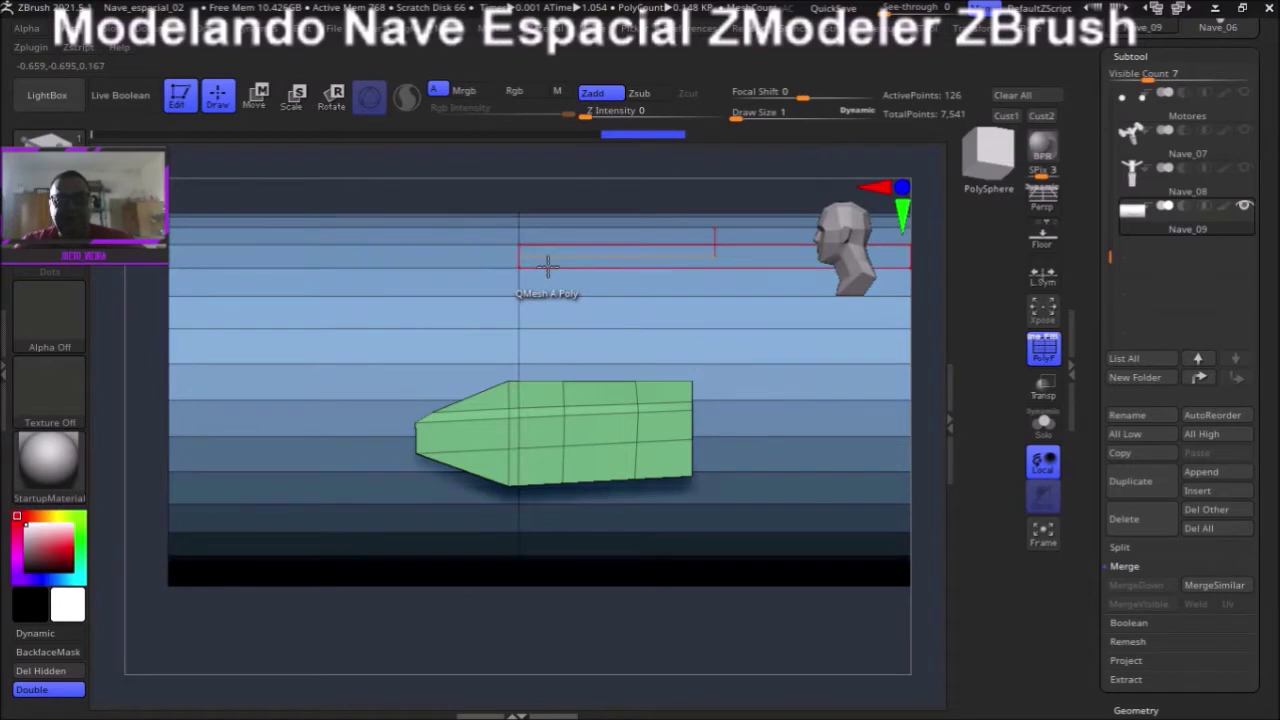
- Insert four edge loops across the hull beside the green part
{"action": "left_click", "coordinate": [551, 292]}
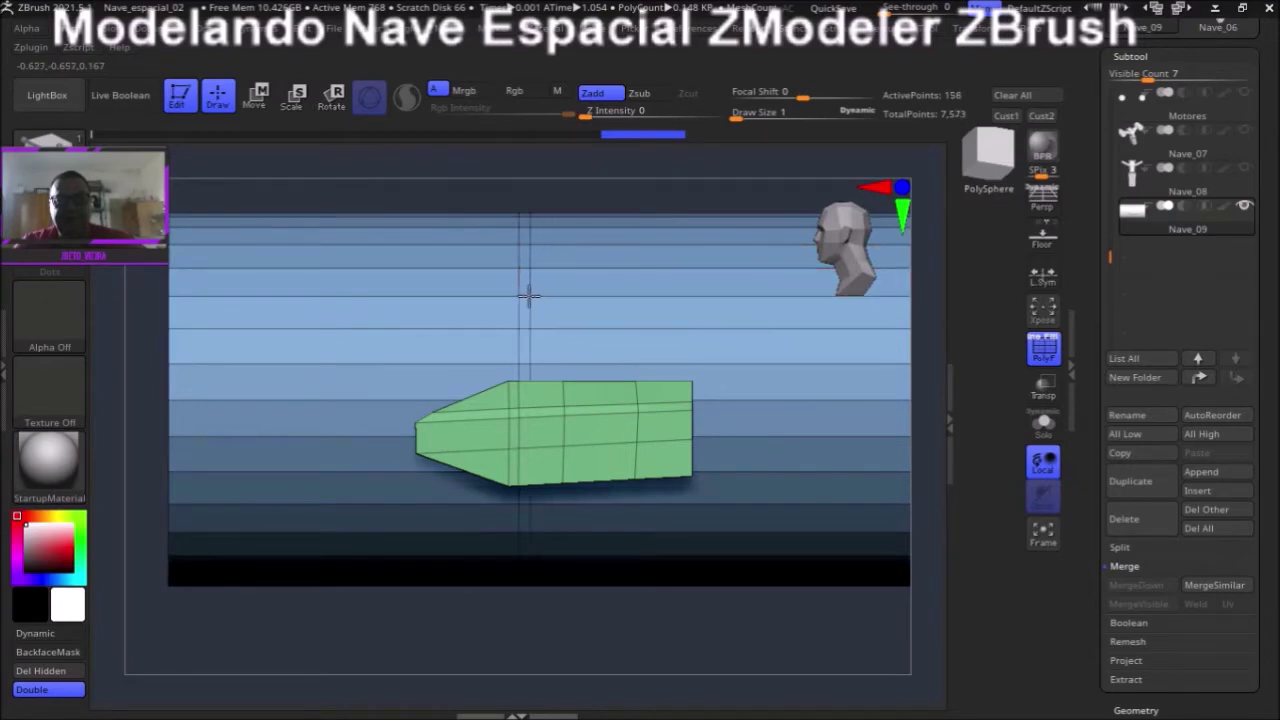
{"action": "left_click", "coordinate": [643, 294]}
{"action": "left_click", "coordinate": [689, 296]}
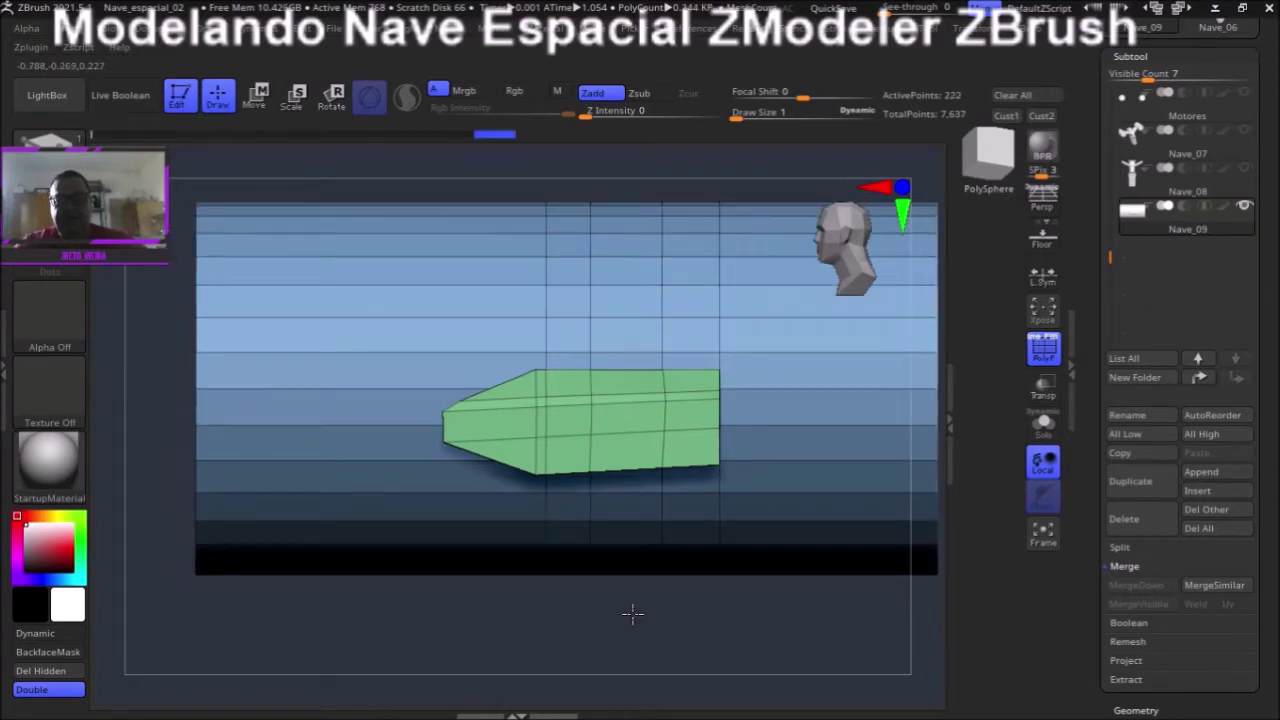
{"action": "left_click_drag", "start_coordinate": [634, 611], "coordinate": [646, 626]}
{"action": "left_click_drag", "start_coordinate": [504, 307], "coordinate": [545, 251]}
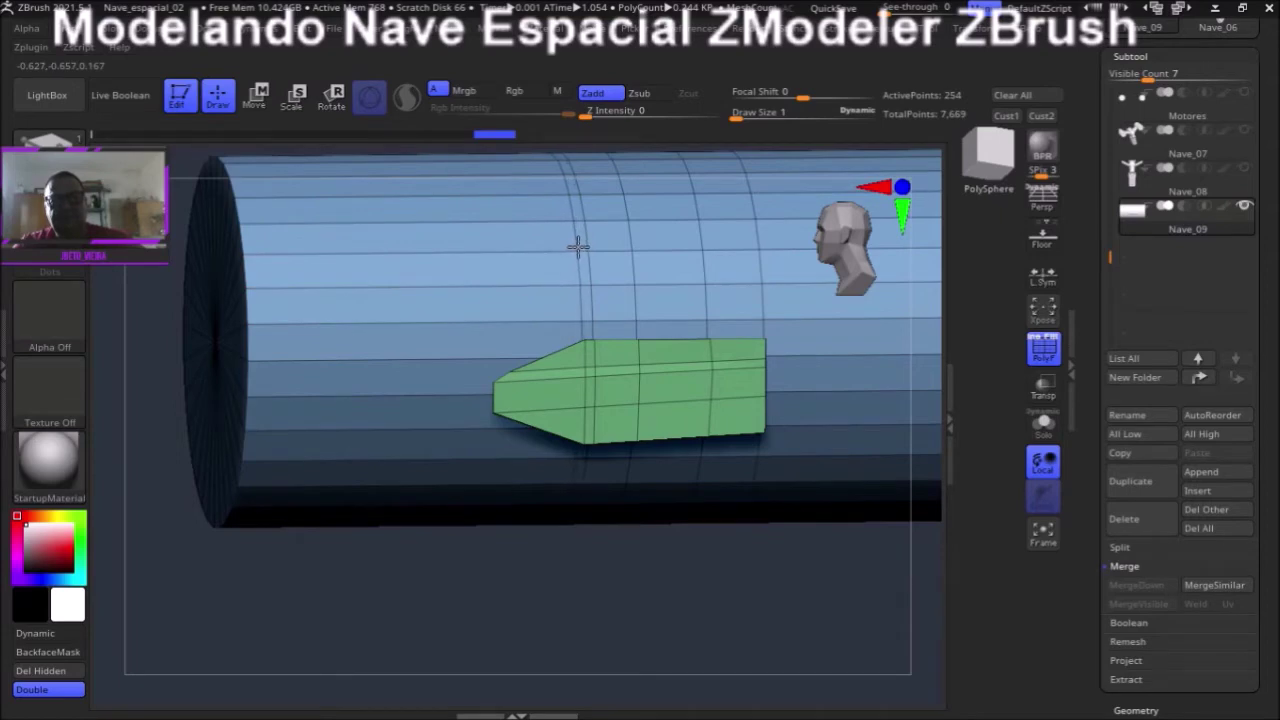
- Add one more hull edge loop and polygroup a row of hull polygons
{"action": "left_click_drag", "start_coordinate": [504, 251], "coordinate": [490, 253]}
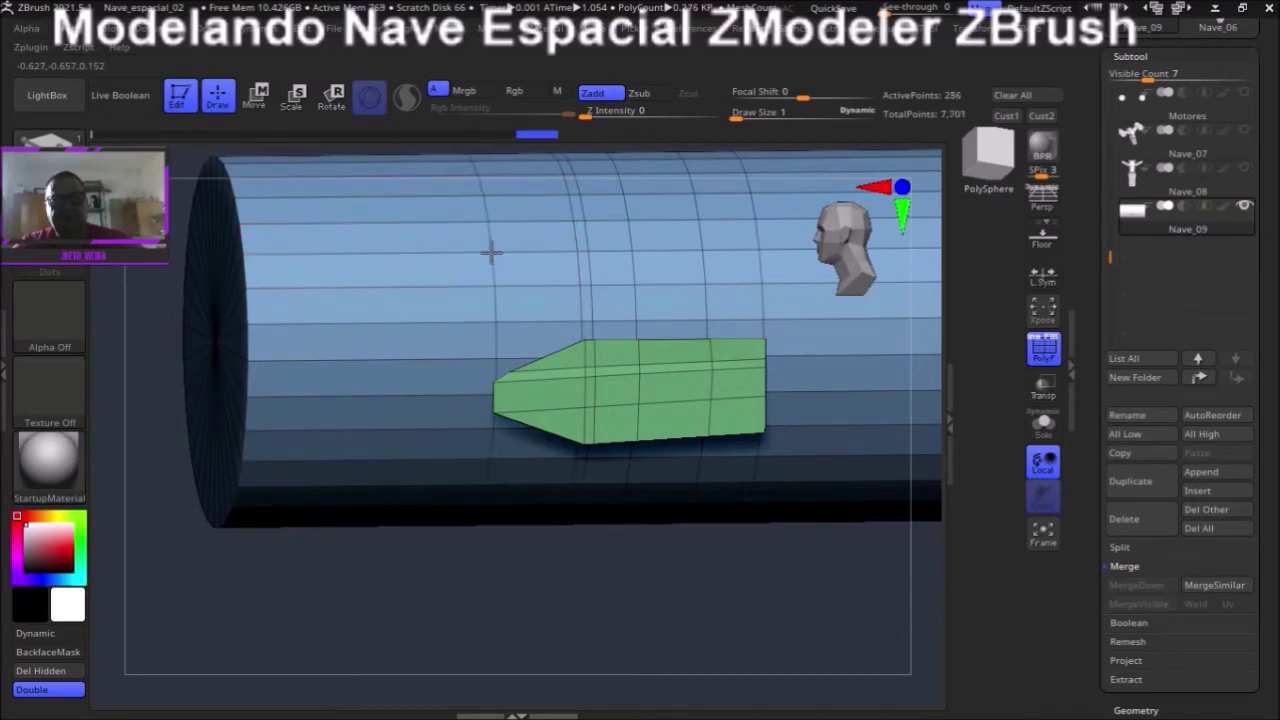
{"action": "mouse_move", "coordinate": [540, 597]}
{"action": "left_mouse_down"}
{"action": "mouse_move", "coordinate": [548, 618]}
{"action": "mouse_move", "coordinate": [562, 598]}
{"action": "mouse_move", "coordinate": [563, 626]}
{"action": "mouse_move", "coordinate": [586, 631]}
{"action": "mouse_move", "coordinate": [571, 632]}
{"action": "mouse_move", "coordinate": [574, 654]}
{"action": "mouse_move", "coordinate": [594, 646]}
{"action": "left_mouse_up"}
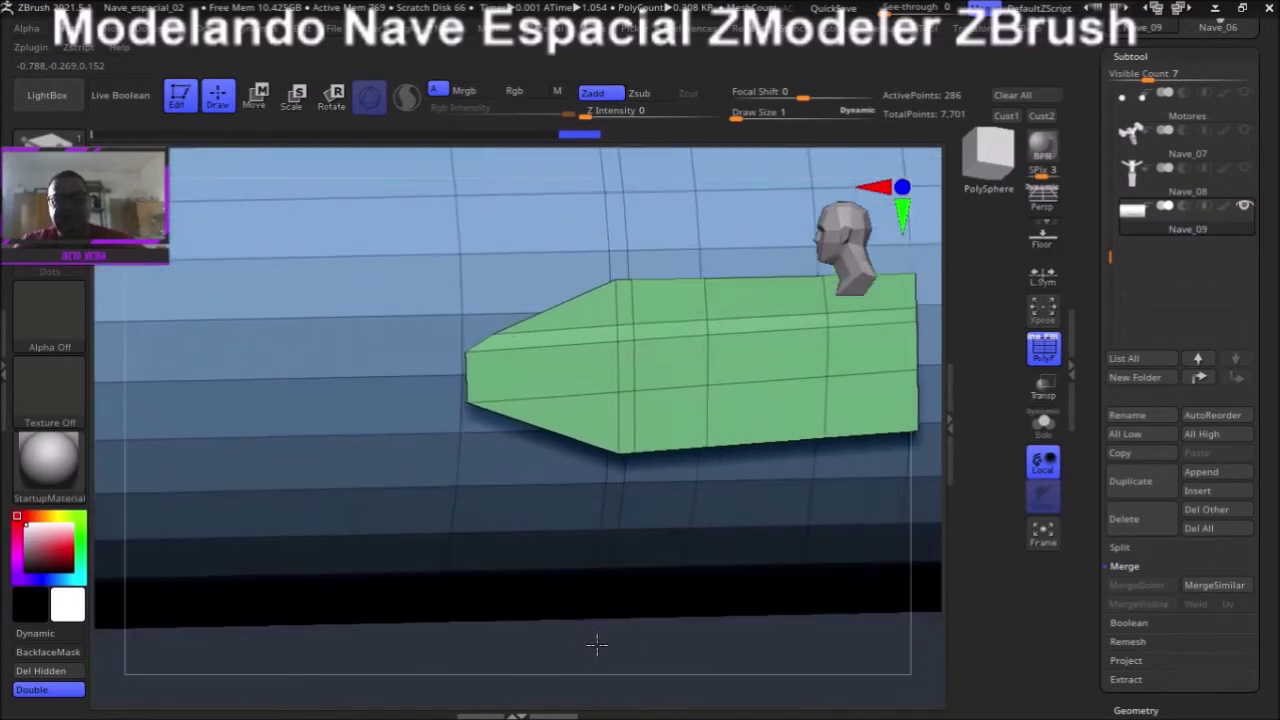
{"action": "left_click", "coordinate": [493, 286]}
{"action": "mouse_move", "coordinate": [600, 651]}
{"action": "left_mouse_down"}
{"action": "mouse_move", "coordinate": [648, 611]}
{"action": "mouse_move", "coordinate": [654, 586]}
{"action": "mouse_move", "coordinate": [621, 469]}
{"action": "left_mouse_up"}
{"action": "mouse_move", "coordinate": [530, 343]}
{"action": "left_mouse_down"}
{"action": "mouse_move", "coordinate": [543, 386]}
{"action": "mouse_move", "coordinate": [794, 434]}
{"action": "mouse_move", "coordinate": [788, 452]}
{"action": "left_mouse_up"}
{"action": "mouse_move", "coordinate": [768, 160]}
{"action": "left_mouse_down"}
{"action": "mouse_move", "coordinate": [586, 220]}
{"action": "mouse_move", "coordinate": [608, 286]}
{"action": "left_mouse_up"}
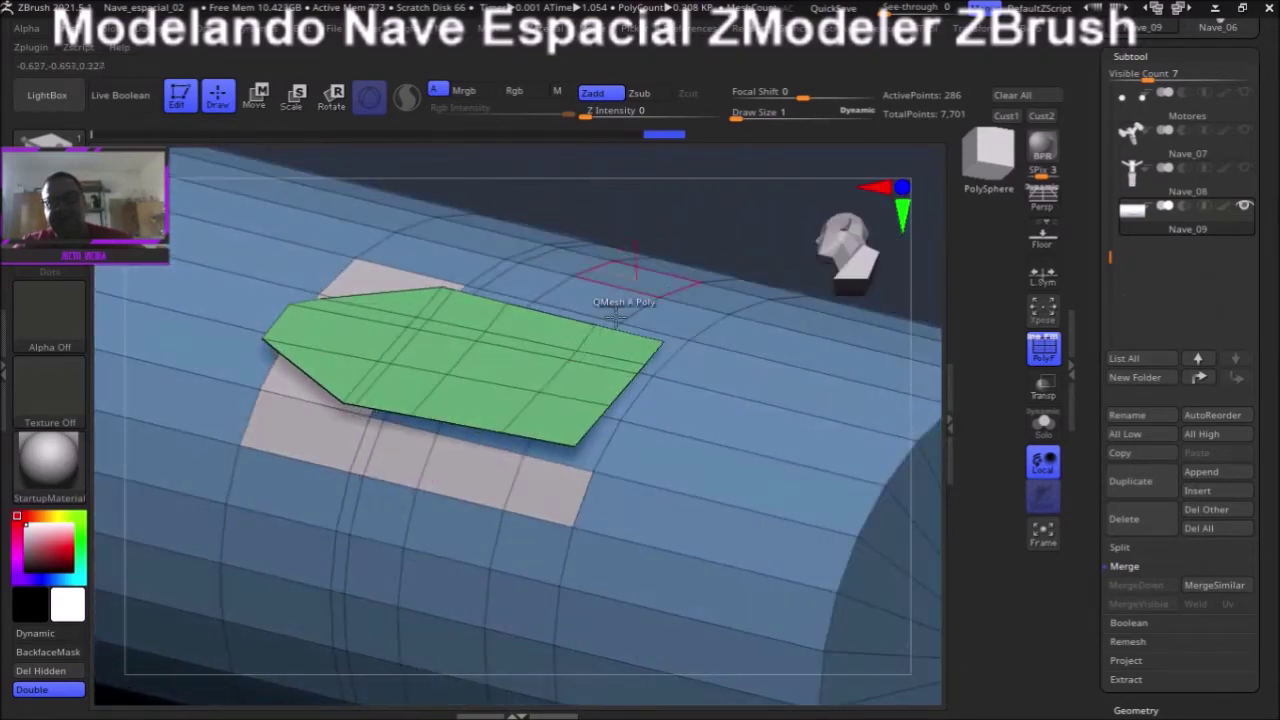
- Hide the green part and grow the white polygroup around the hull patch
{"action": "key", "text": "ctrl+shift"}
{"action": "left_click", "coordinate": [500, 365], "text": "ctrl+shift"}
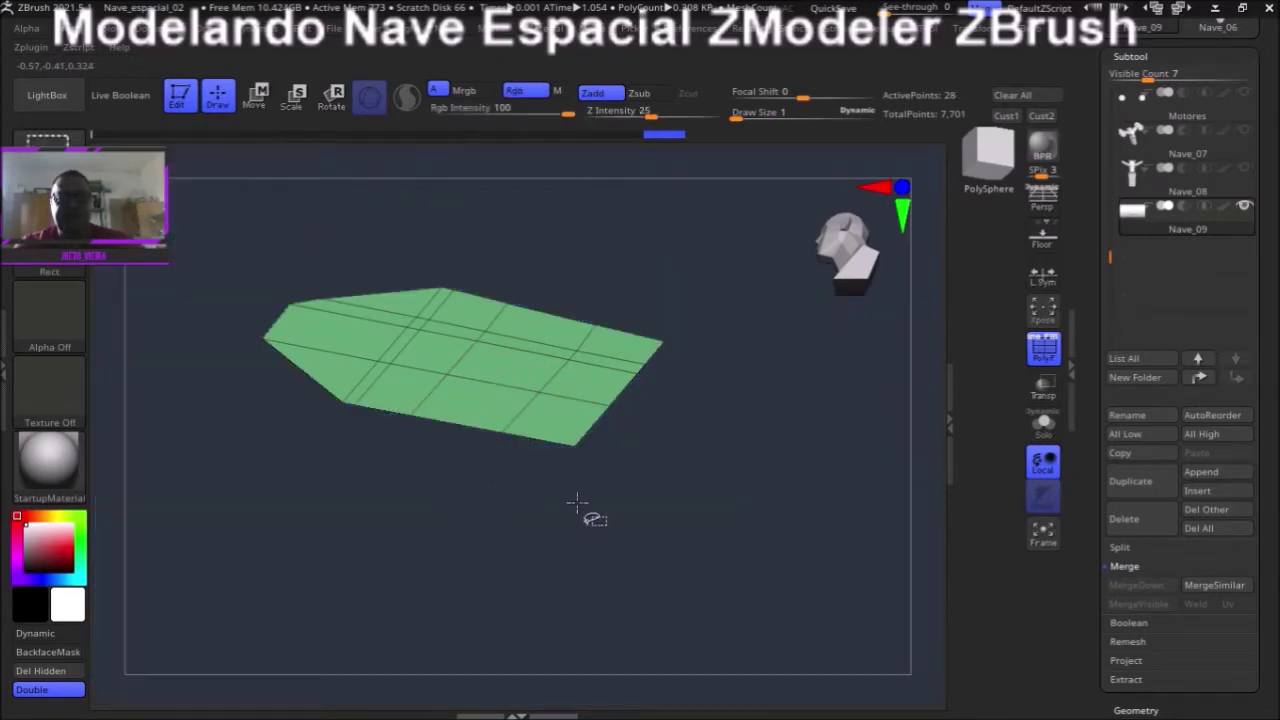
{"action": "left_click", "coordinate": [583, 511], "text": "ctrl+shift"}
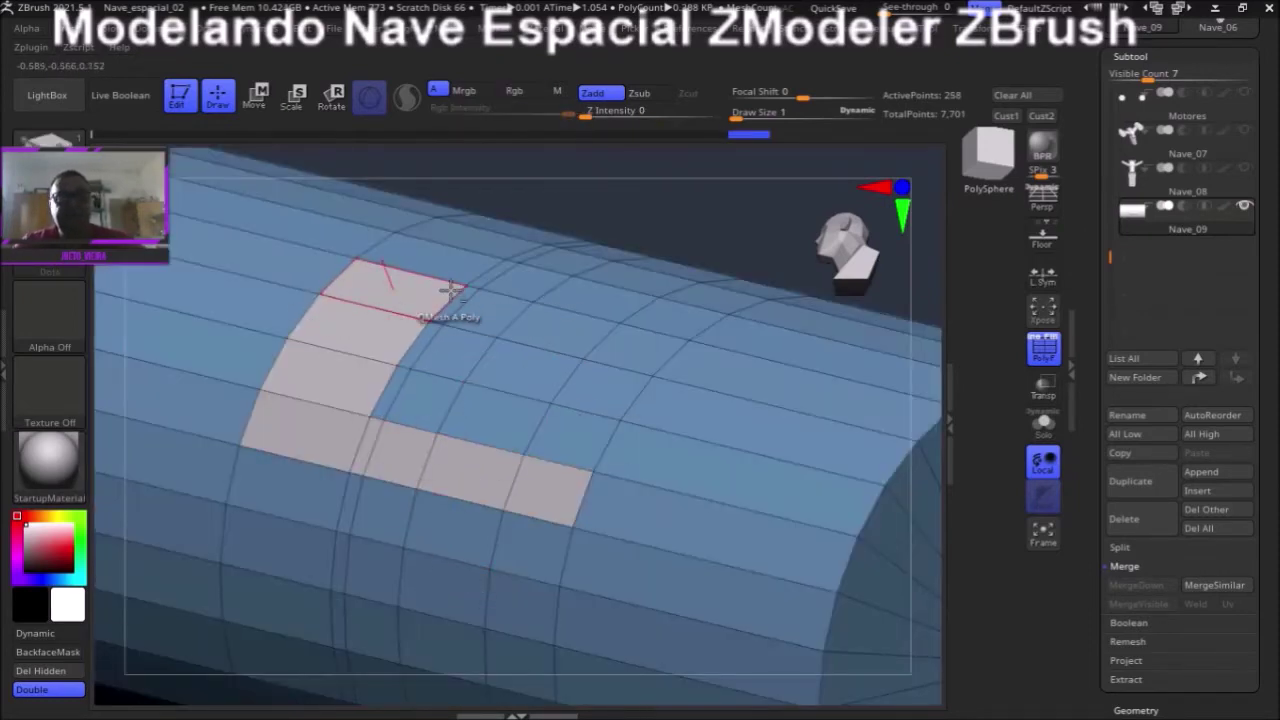
{"action": "mouse_move", "coordinate": [480, 310]}
{"action": "left_mouse_down"}
{"action": "mouse_move", "coordinate": [529, 329]}
{"action": "mouse_move", "coordinate": [600, 394]}
{"action": "mouse_move", "coordinate": [428, 338]}
{"action": "left_mouse_up"}
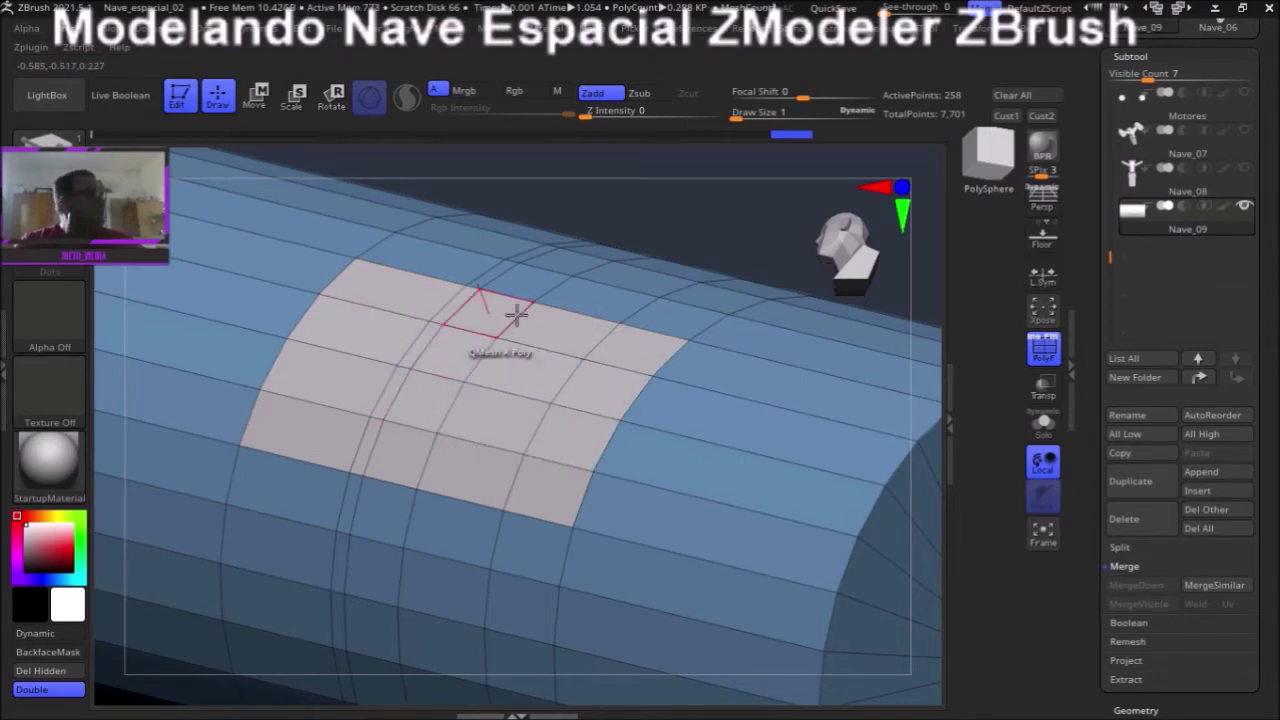
{"action": "mouse_move", "coordinate": [551, 200]}
{"action": "left_mouse_down"}
{"action": "mouse_move", "coordinate": [603, 199]}
{"action": "mouse_move", "coordinate": [605, 216]}
{"action": "left_mouse_up"}
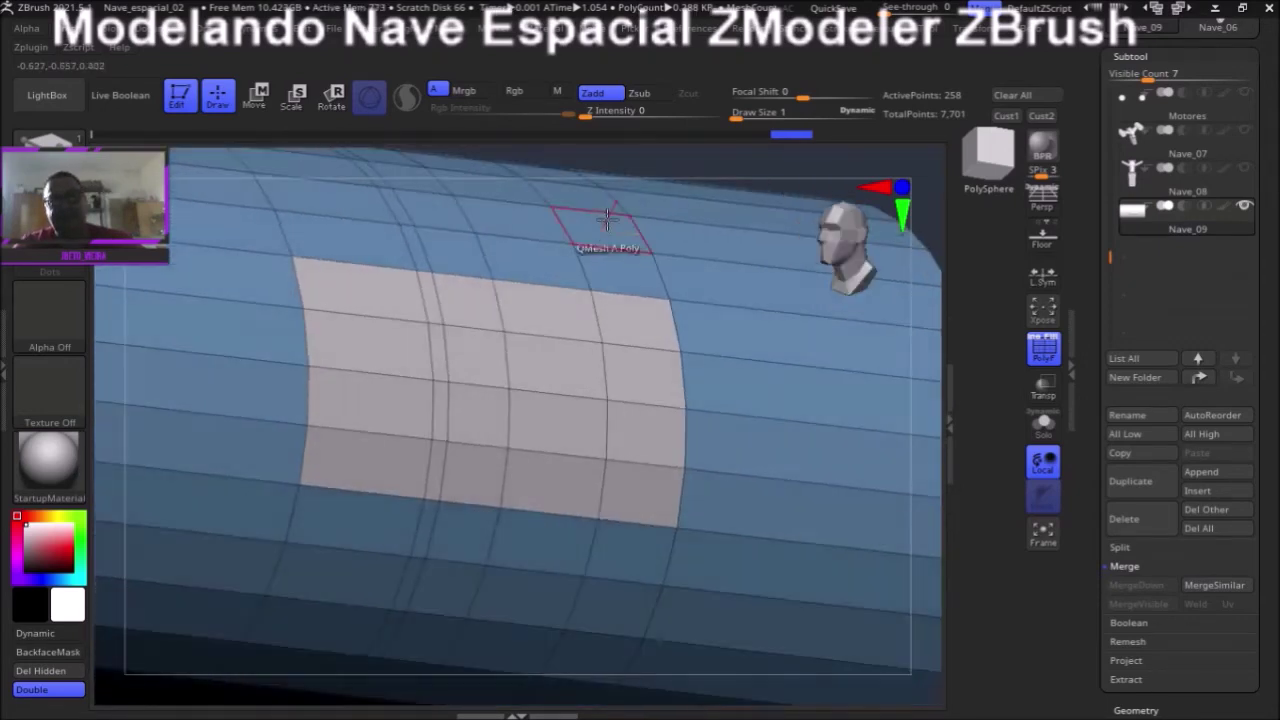
- Delete the white hull patch with Poly Delete, then unhide all geometry
{"action": "key", "text": "space"}
{"action": "left_click", "coordinate": [320, 162]}
{"action": "key", "text": "space"}
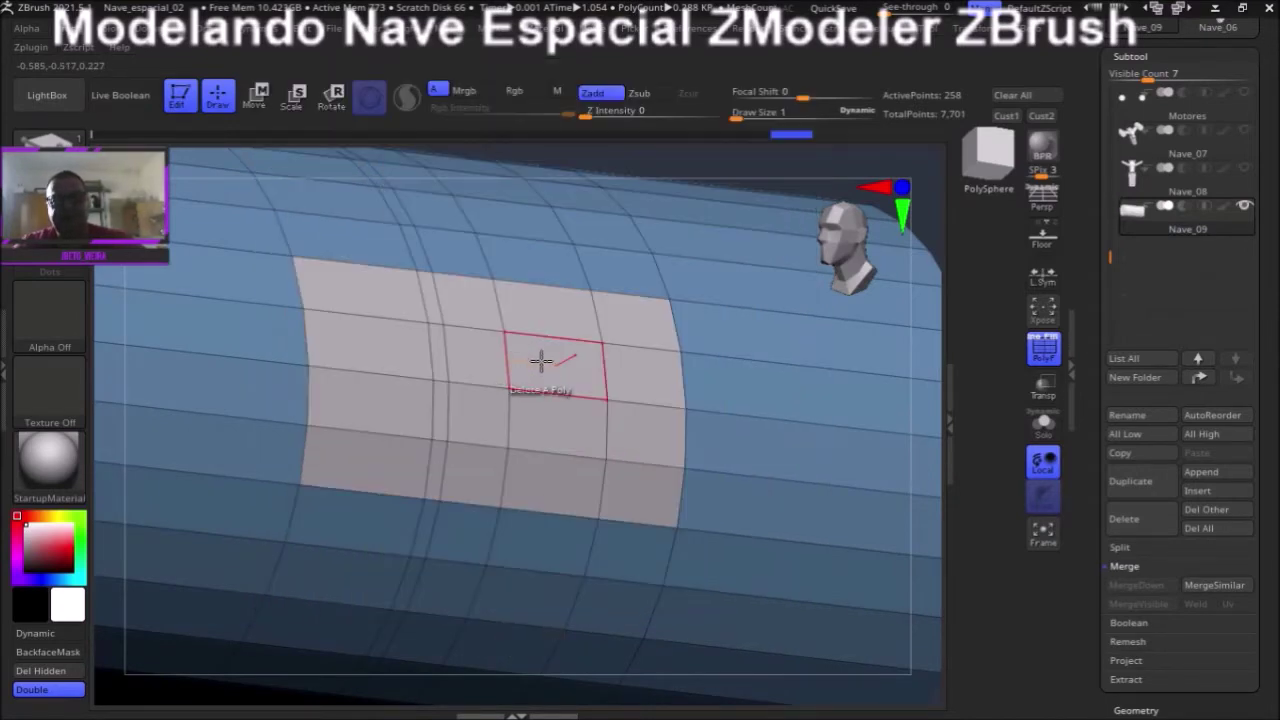
{"action": "left_click", "coordinate": [540, 360]}
{"action": "left_click_drag", "start_coordinate": [920, 514], "coordinate": [820, 466]}
{"action": "left_click", "coordinate": [783, 509], "text": "ctrl+shift"}
{"action": "mouse_move", "coordinate": [766, 537]}
{"action": "left_mouse_down"}
{"action": "mouse_move", "coordinate": [778, 610]}
{"action": "mouse_move", "coordinate": [746, 583]}
{"action": "mouse_move", "coordinate": [737, 591]}
{"action": "mouse_move", "coordinate": [763, 583]}
{"action": "mouse_move", "coordinate": [737, 606]}
{"action": "mouse_move", "coordinate": [676, 617]}
{"action": "left_mouse_up"}
- Mask only the green part by isolating, masking and inverting, ready for the Transpose gizmo
{"action": "left_click_drag", "start_coordinate": [609, 644], "coordinate": [637, 630], "text": "alt"}
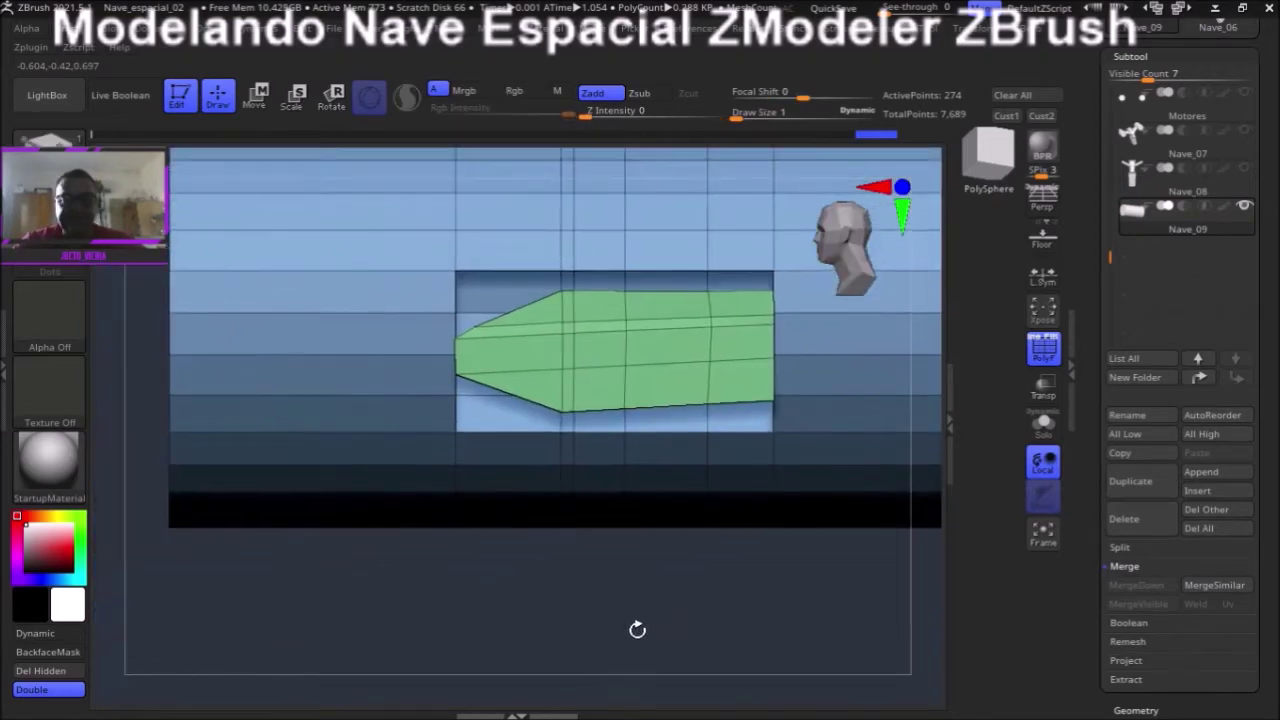
{"action": "left_click", "coordinate": [643, 351], "text": "ctrl+shift"}
{"action": "left_click", "coordinate": [574, 545], "text": "ctrl"}
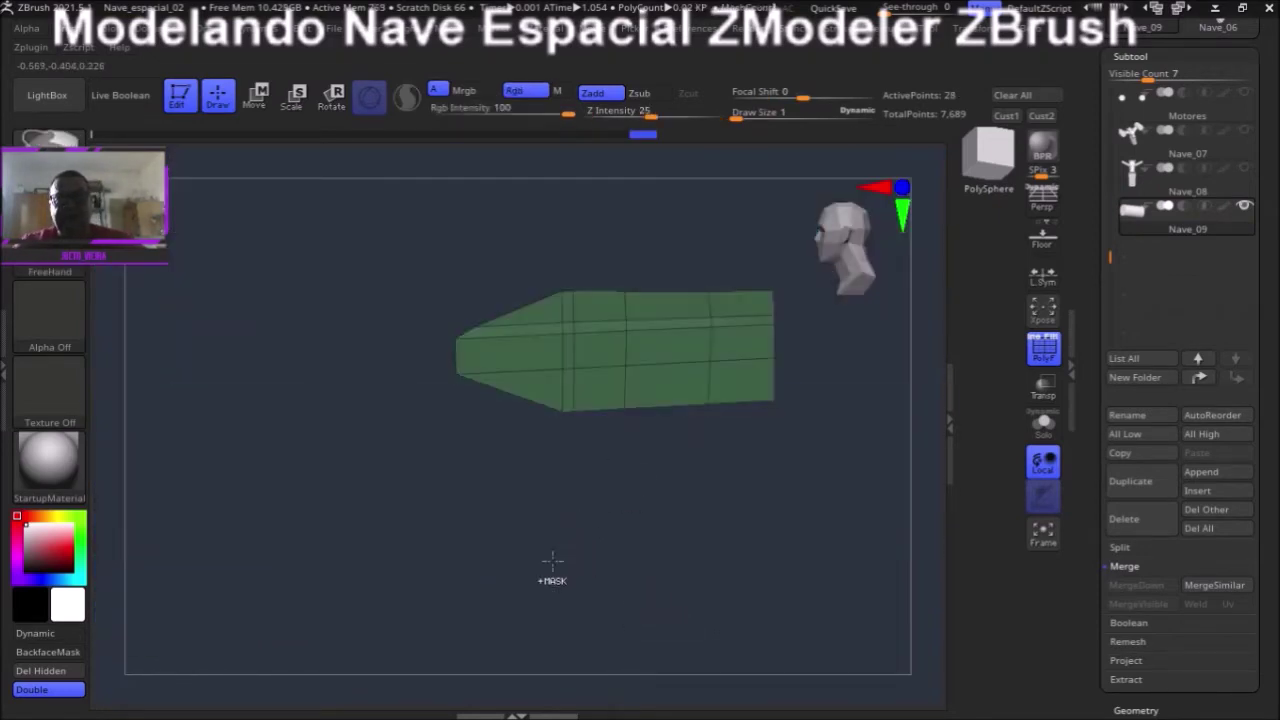
{"action": "left_click", "coordinate": [530, 595], "text": "ctrl+shift"}
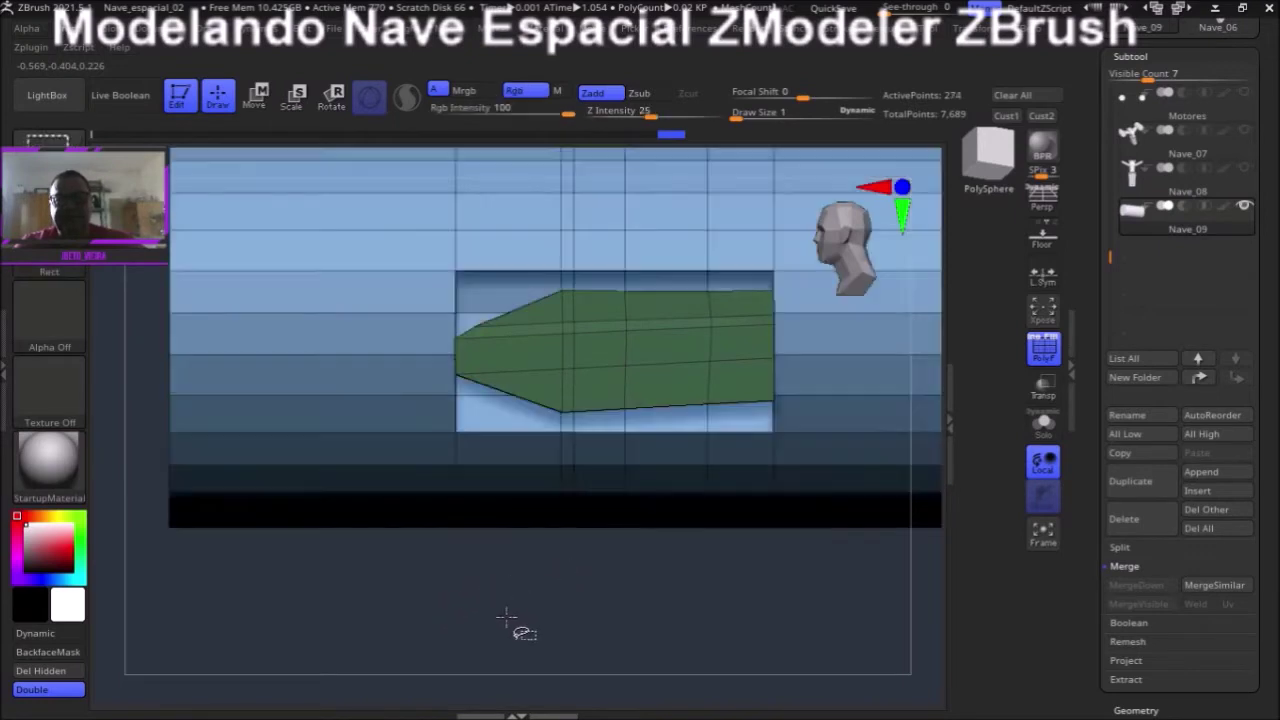
{"action": "left_click", "coordinate": [532, 592], "text": "ctrl"}
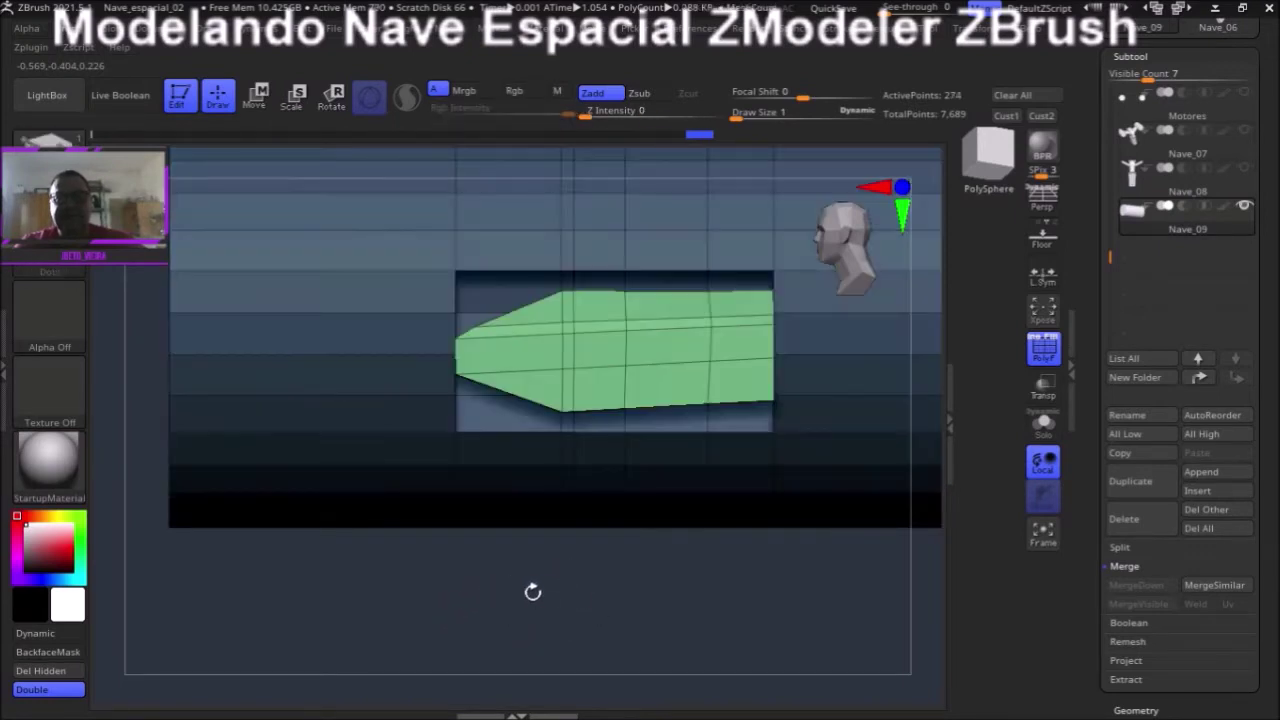
{"action": "left_click", "coordinate": [330, 95]}
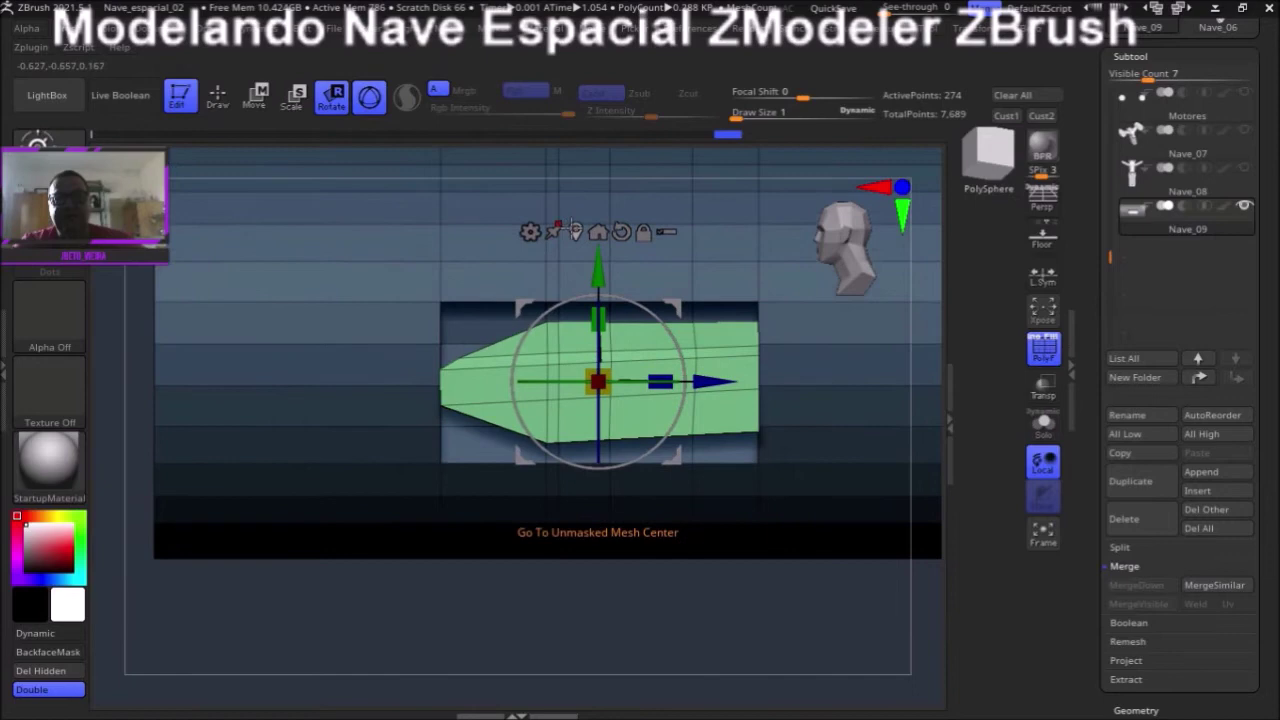
- Scale the green part to 0.9686 and shift it along X into the opening
{"action": "left_click_drag", "start_coordinate": [660, 372], "coordinate": [658, 372]}
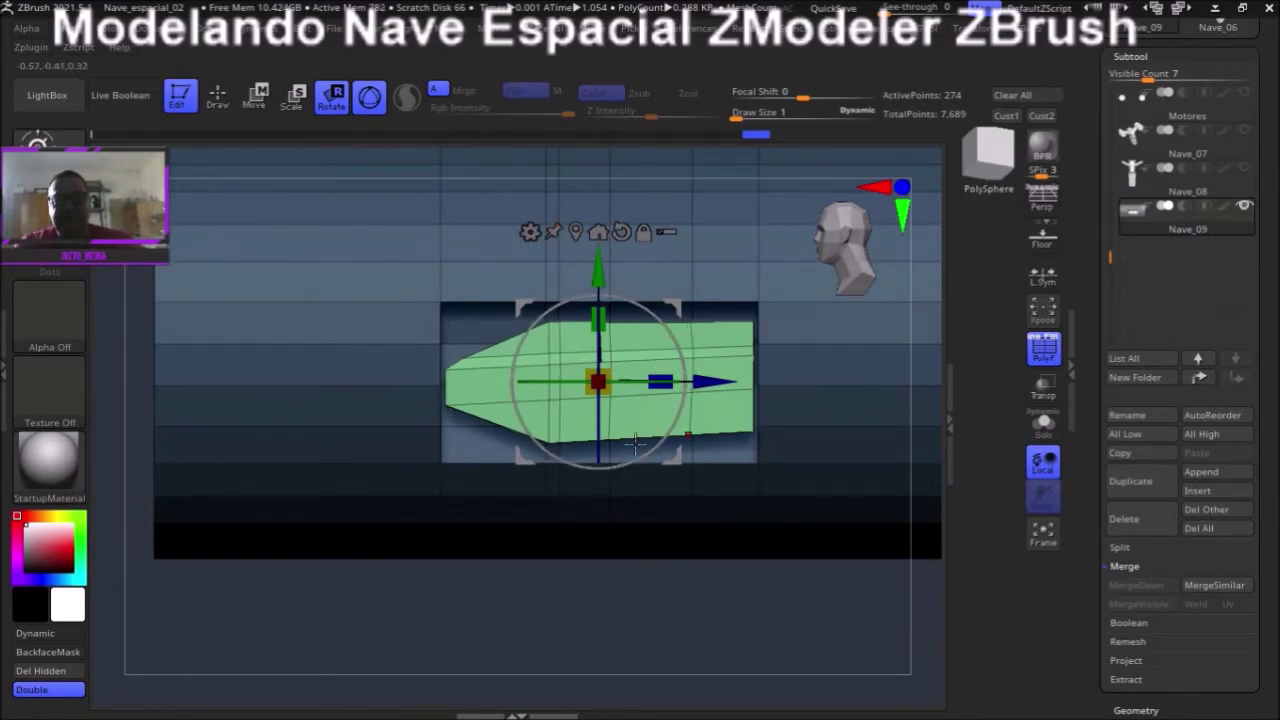
{"action": "left_click_drag", "start_coordinate": [594, 586], "coordinate": [648, 614]}
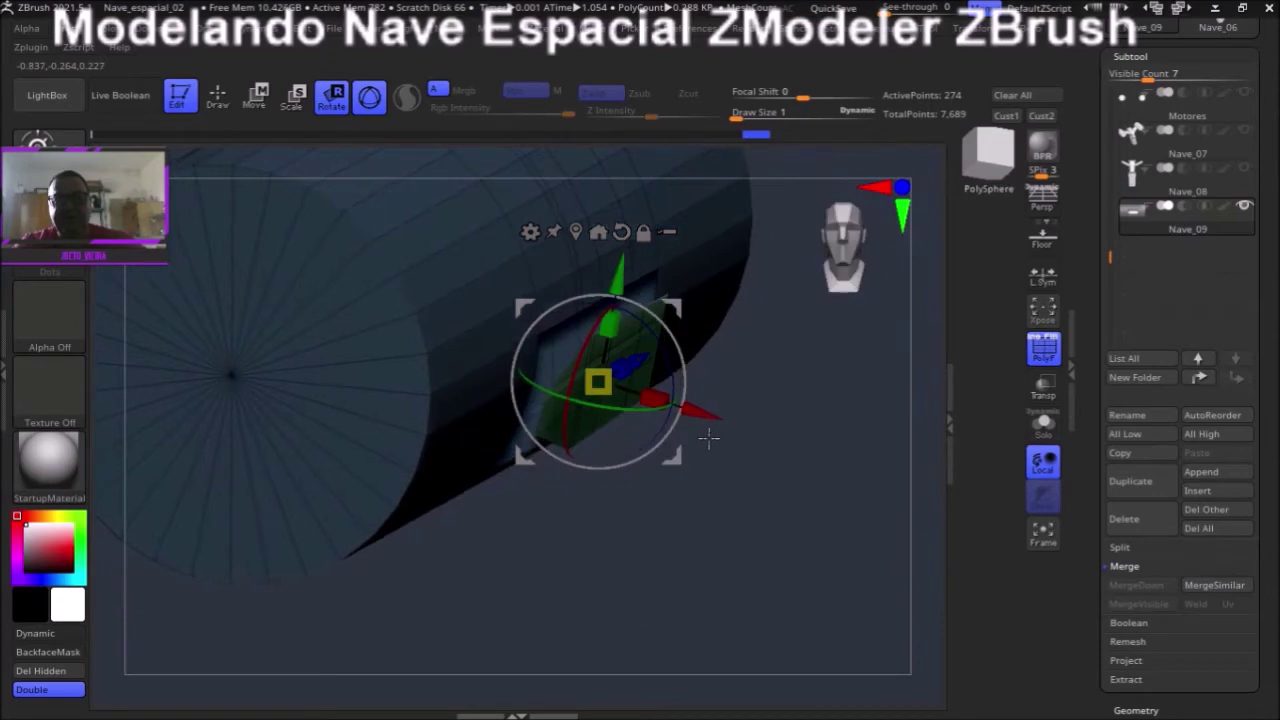
{"action": "left_click_drag", "start_coordinate": [700, 415], "coordinate": [684, 413]}
{"action": "mouse_move", "coordinate": [696, 525]}
{"action": "left_mouse_down"}
{"action": "mouse_move", "coordinate": [591, 563]}
{"action": "mouse_move", "coordinate": [531, 550]}
{"action": "left_mouse_up"}
{"action": "mouse_move", "coordinate": [384, 579]}
{"action": "left_mouse_down"}
{"action": "mouse_move", "coordinate": [386, 600]}
{"action": "mouse_move", "coordinate": [369, 549]}
{"action": "mouse_move", "coordinate": [391, 563]}
{"action": "mouse_move", "coordinate": [443, 329]}
{"action": "mouse_move", "coordinate": [403, 340]}
{"action": "mouse_move", "coordinate": [524, 312]}
{"action": "left_mouse_up"}
{"action": "mouse_move", "coordinate": [428, 582]}
{"action": "left_mouse_down"}
{"action": "mouse_move", "coordinate": [466, 557]}
{"action": "mouse_move", "coordinate": [540, 577]}
{"action": "mouse_move", "coordinate": [579, 401]}
{"action": "left_mouse_up"}
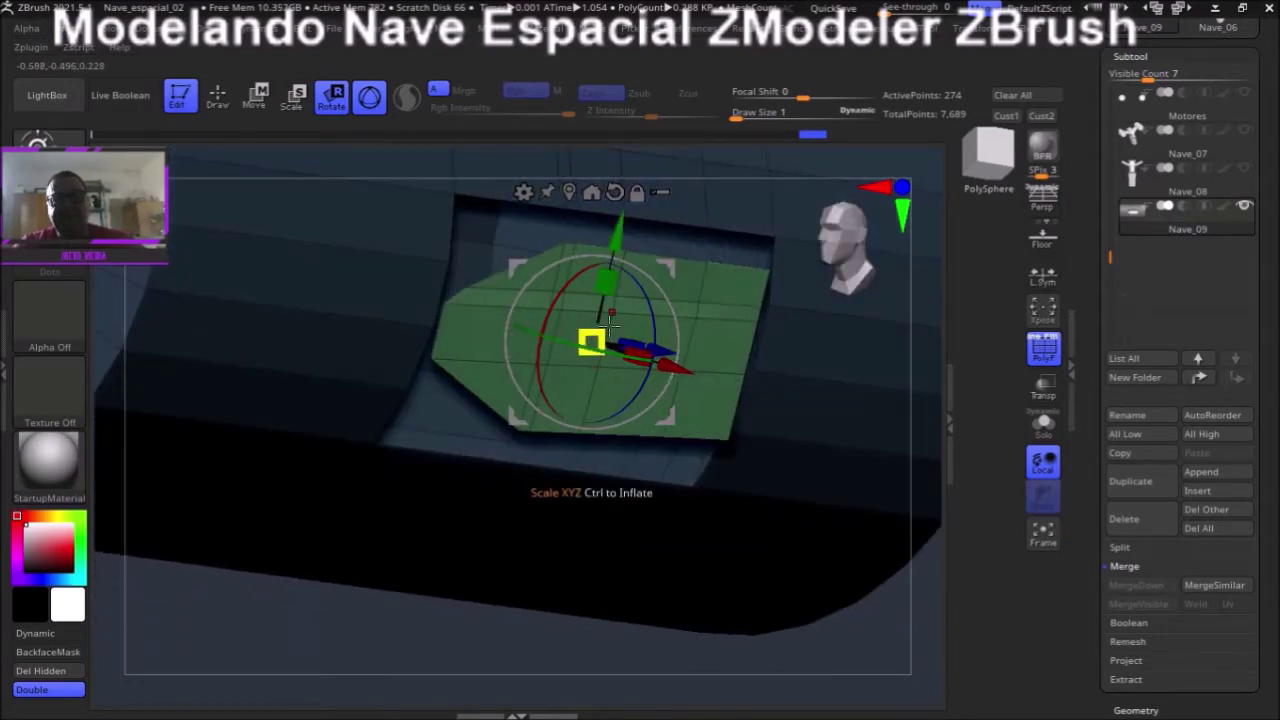
{"action": "mouse_move", "coordinate": [604, 682]}
{"action": "left_mouse_down"}
{"action": "mouse_move", "coordinate": [549, 640]}
{"action": "mouse_move", "coordinate": [557, 609]}
{"action": "mouse_move", "coordinate": [523, 606]}
{"action": "mouse_move", "coordinate": [518, 573]}
{"action": "mouse_move", "coordinate": [545, 597]}
{"action": "left_mouse_up"}
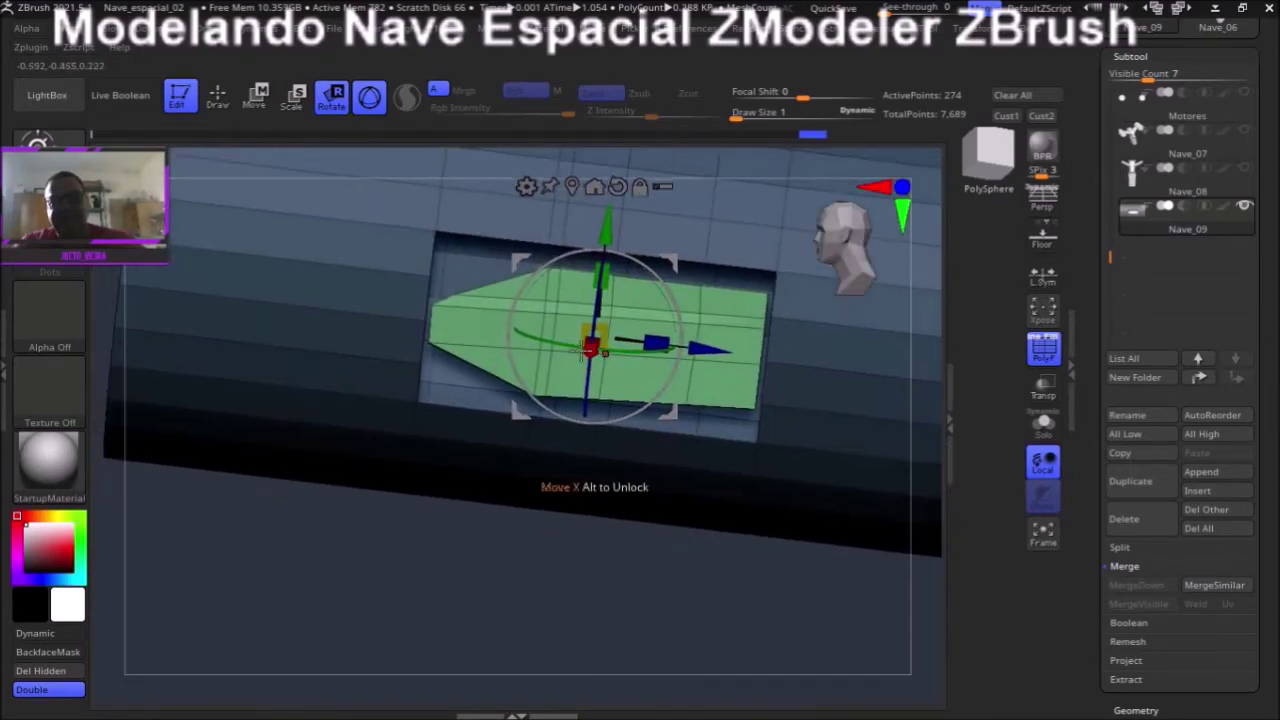
{"action": "mouse_move", "coordinate": [549, 583]}
{"action": "left_mouse_down"}
{"action": "mouse_move", "coordinate": [560, 600]}
{"action": "mouse_move", "coordinate": [551, 583]}
{"action": "mouse_move", "coordinate": [517, 600]}
{"action": "mouse_move", "coordinate": [542, 595]}
{"action": "left_mouse_up"}
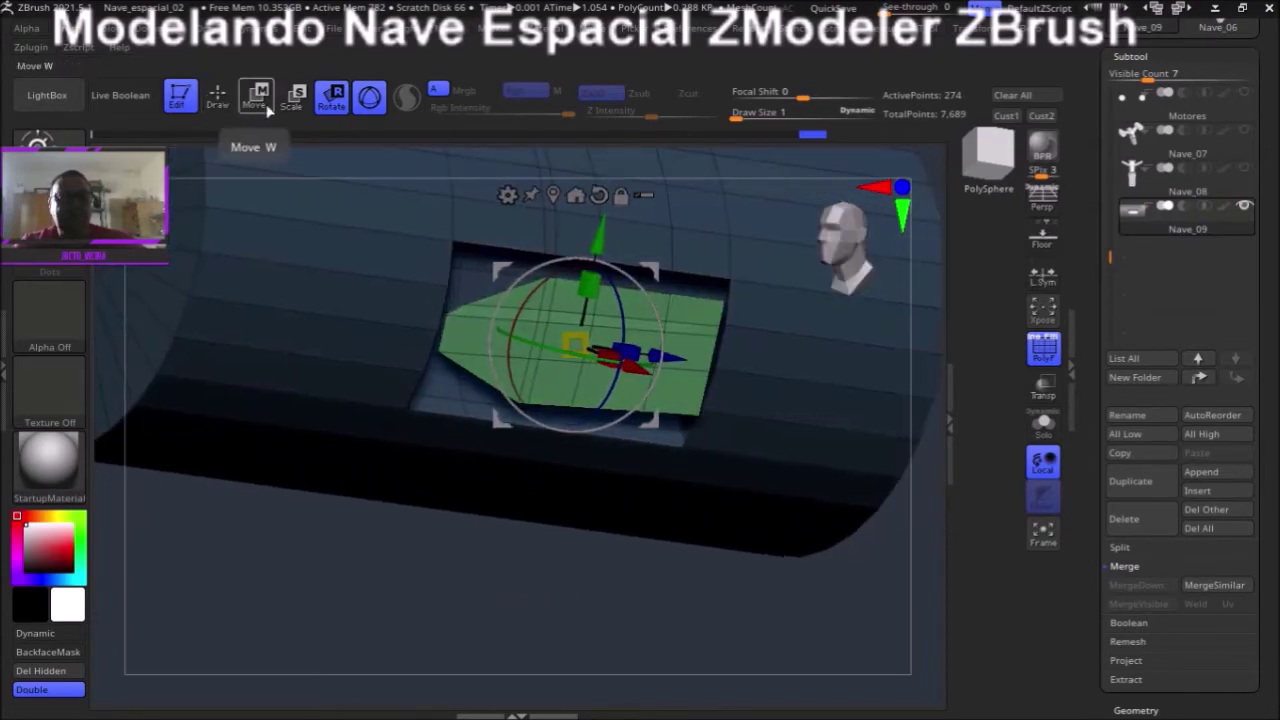
{"action": "left_click", "coordinate": [218, 97]}
{"action": "mouse_move", "coordinate": [491, 609]}
{"action": "left_mouse_down"}
{"action": "mouse_move", "coordinate": [549, 574]}
{"action": "mouse_move", "coordinate": [577, 600]}
{"action": "mouse_move", "coordinate": [548, 600]}
{"action": "mouse_move", "coordinate": [563, 606]}
{"action": "mouse_move", "coordinate": [563, 629]}
{"action": "mouse_move", "coordinate": [535, 600]}
{"action": "mouse_move", "coordinate": [571, 508]}
{"action": "left_mouse_up"}
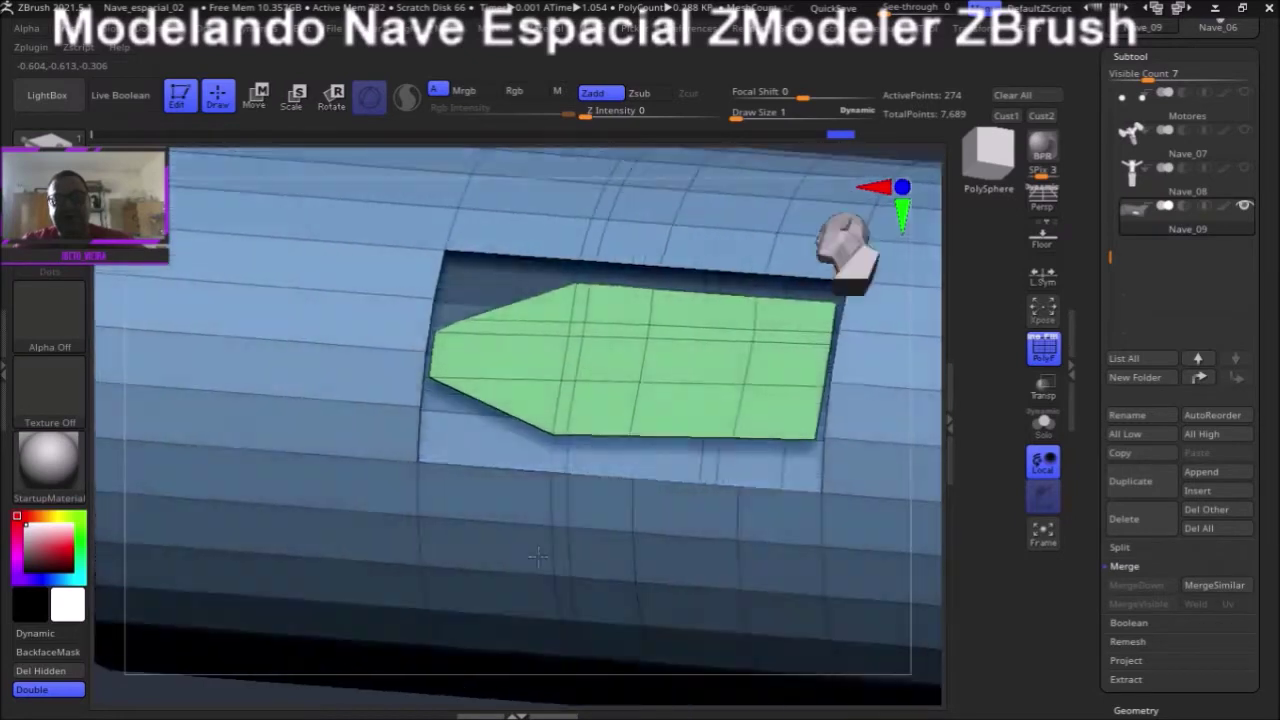
- Undo the last change and set Draw Size to 1 on the hull panel
{"action": "mouse_move", "coordinate": [615, 165]}
{"action": "left_mouse_down"}
{"action": "mouse_move", "coordinate": [560, 234]}
{"action": "mouse_move", "coordinate": [583, 206]}
{"action": "mouse_move", "coordinate": [604, 238]}
{"action": "mouse_move", "coordinate": [594, 197]}
{"action": "mouse_move", "coordinate": [609, 246]}
{"action": "mouse_move", "coordinate": [643, 206]}
{"action": "mouse_move", "coordinate": [654, 223]}
{"action": "mouse_move", "coordinate": [633, 226]}
{"action": "left_mouse_up"}
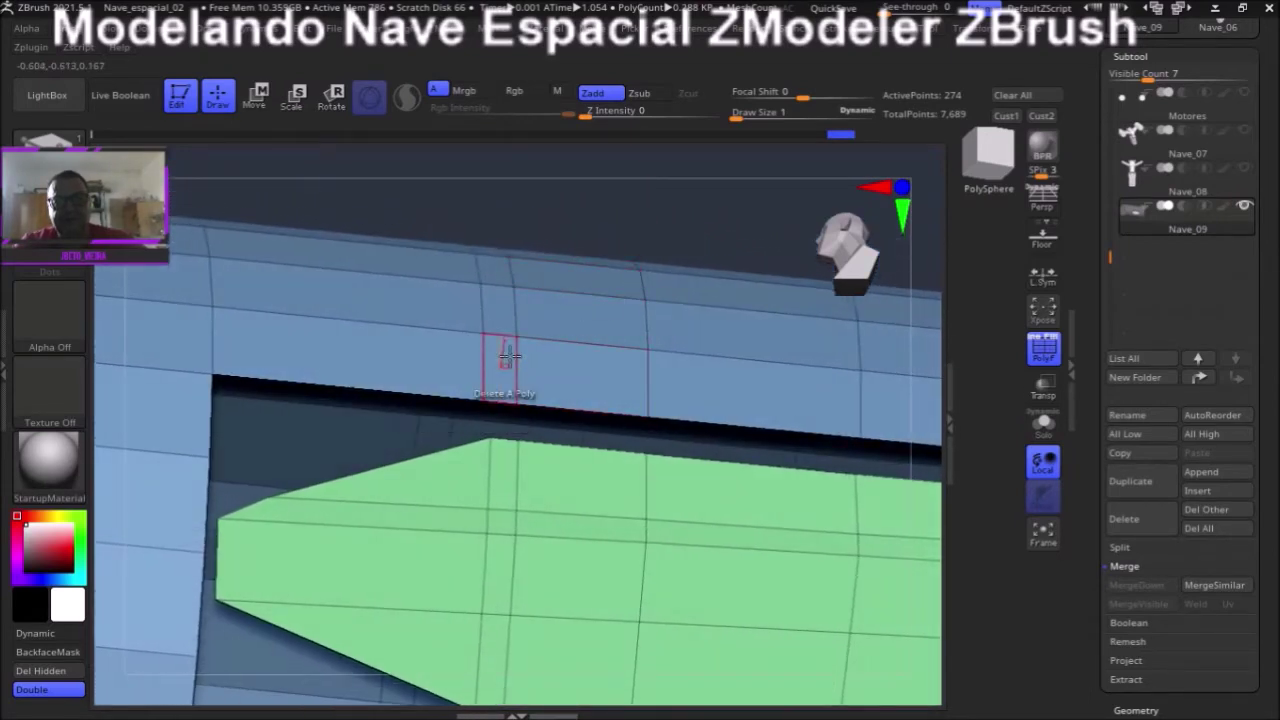
{"action": "key", "text": "ctrl+z"}
{"action": "left_click_drag", "start_coordinate": [738, 113], "coordinate": [743, 150]}
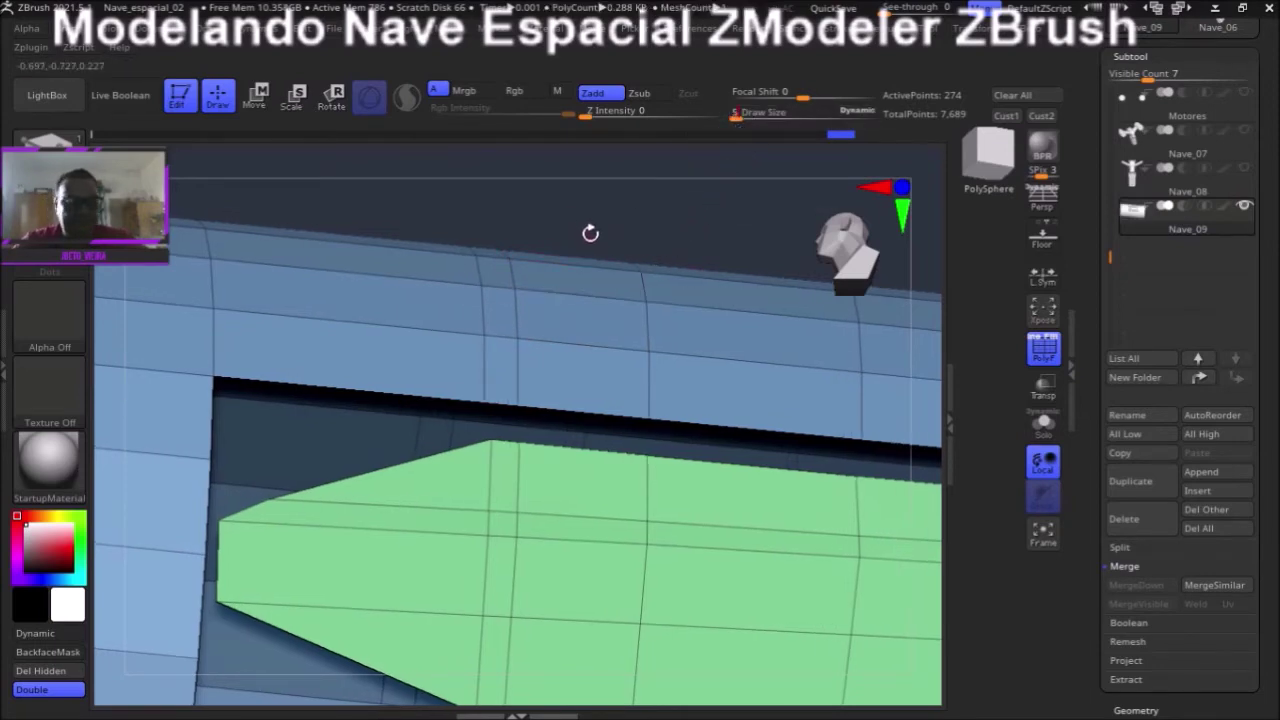
{"action": "mouse_move", "coordinate": [596, 237]}
{"action": "left_mouse_down"}
{"action": "mouse_move", "coordinate": [592, 211]}
{"action": "mouse_move", "coordinate": [598, 225]}
{"action": "left_mouse_up"}
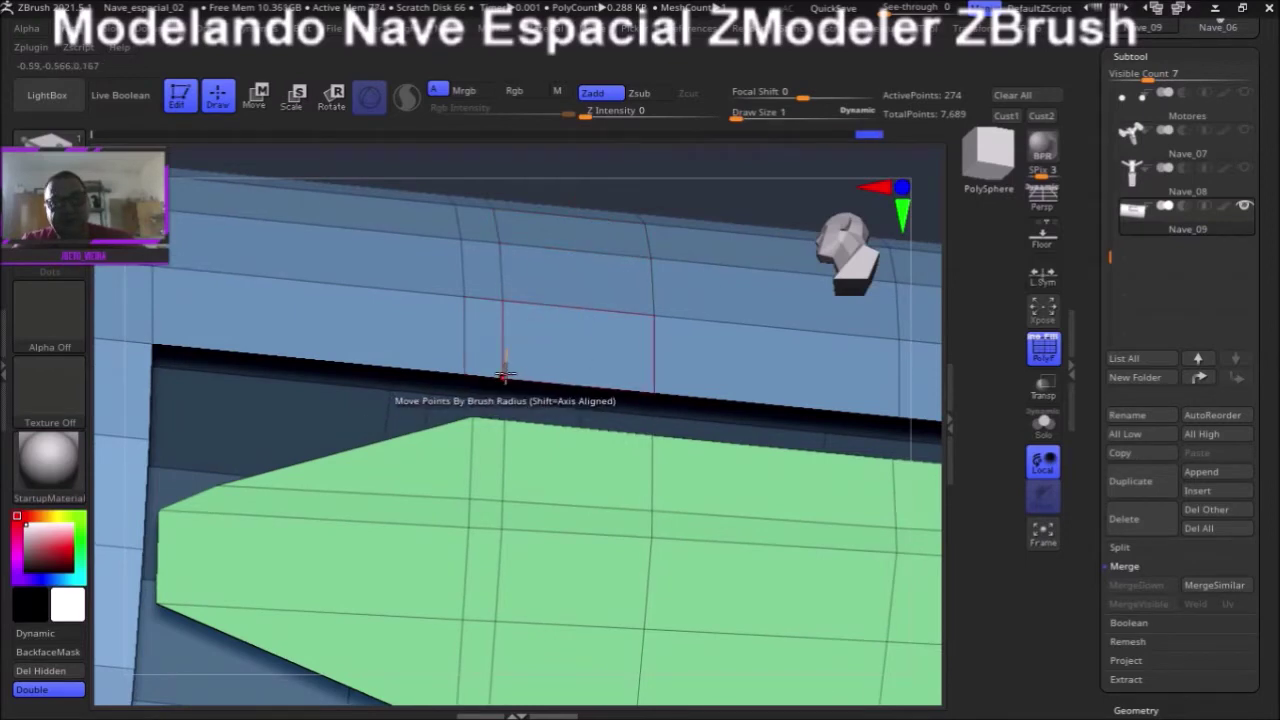
{"action": "left_click_drag", "start_coordinate": [609, 193], "coordinate": [626, 211]}
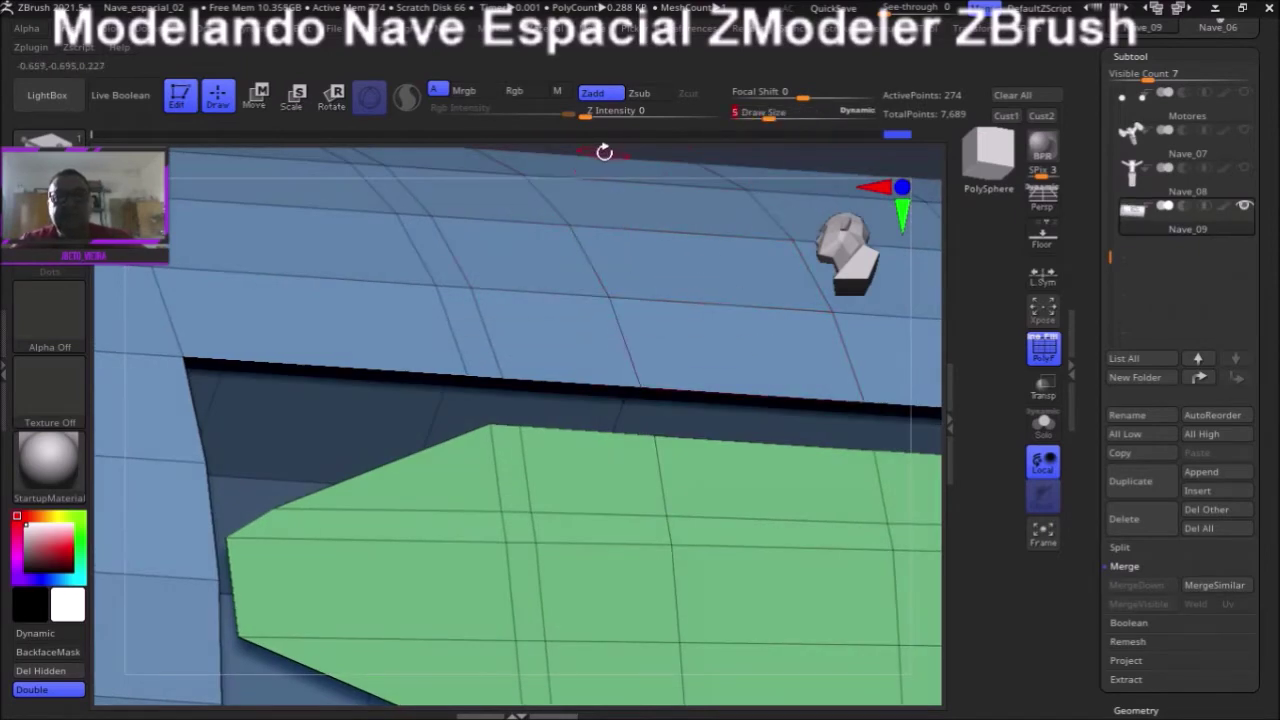
{"action": "left_click_drag", "start_coordinate": [606, 149], "coordinate": [583, 157]}
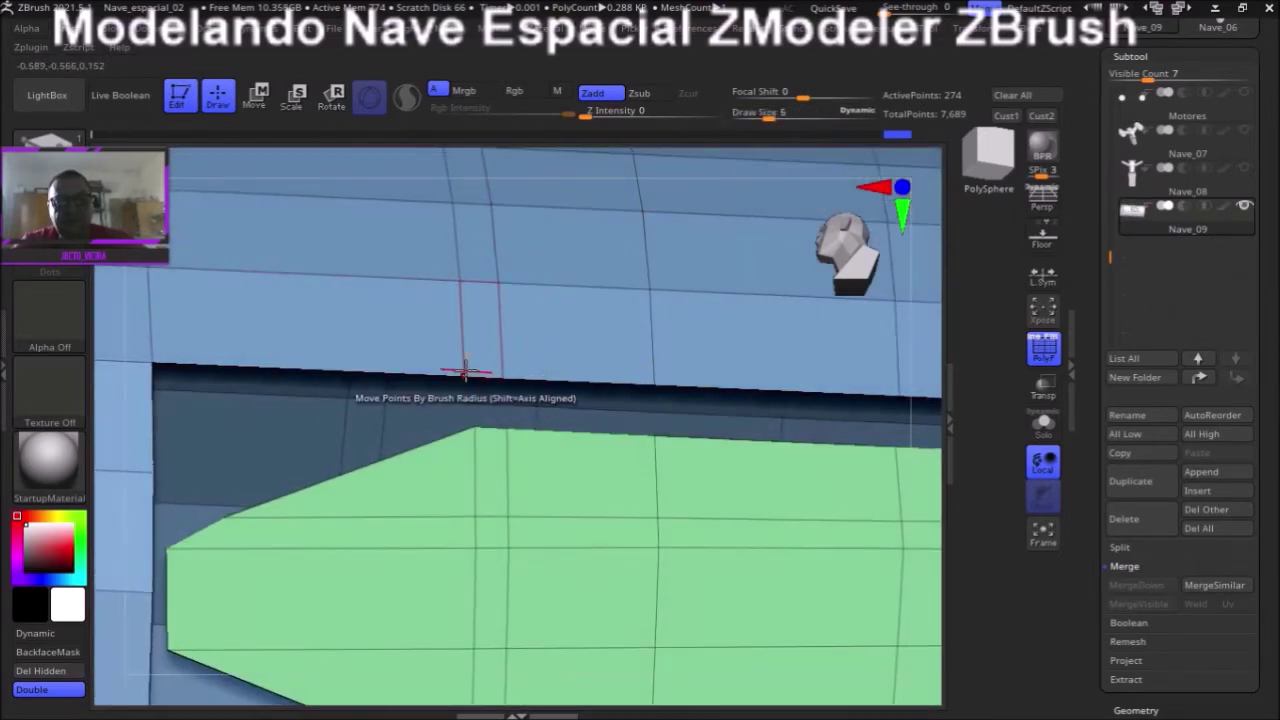
- Pull the hull panel's edge points down onto the green patch
{"action": "mouse_move", "coordinate": [464, 373]}
{"action": "left_mouse_down"}
{"action": "mouse_move", "coordinate": [476, 442]}
{"action": "mouse_move", "coordinate": [470, 380]}
{"action": "left_mouse_up"}
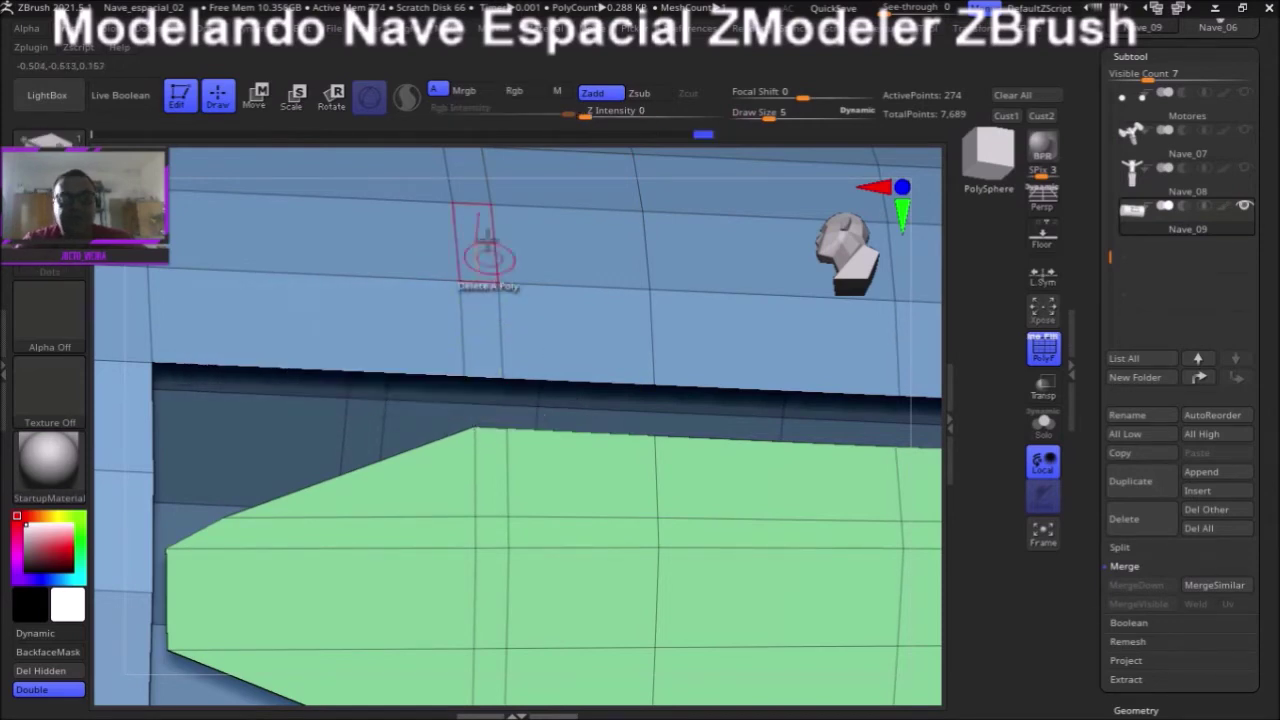
{"action": "mouse_move", "coordinate": [498, 152]}
{"action": "left_mouse_down"}
{"action": "mouse_move", "coordinate": [529, 151]}
{"action": "mouse_move", "coordinate": [537, 171]}
{"action": "mouse_move", "coordinate": [510, 320]}
{"action": "left_mouse_up"}
{"action": "left_click_drag", "start_coordinate": [463, 374], "coordinate": [492, 420]}
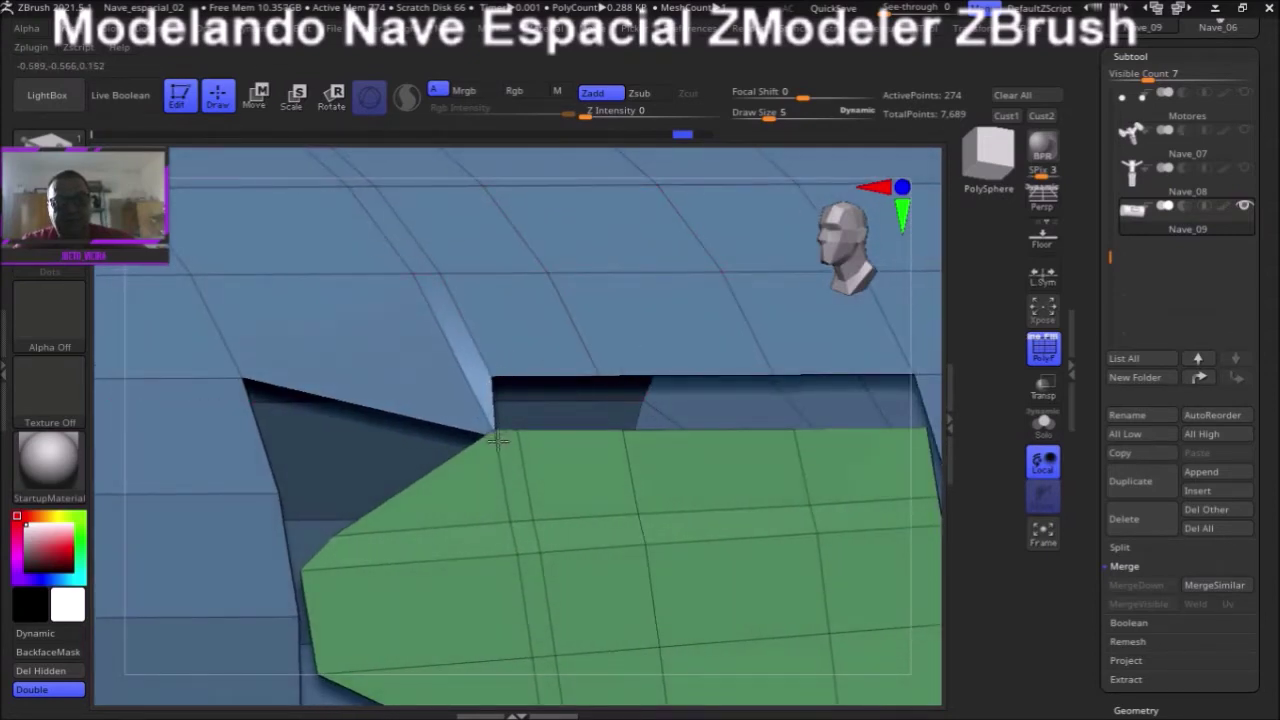
{"action": "mouse_move", "coordinate": [471, 214]}
{"action": "left_mouse_down"}
{"action": "mouse_move", "coordinate": [457, 166]}
{"action": "mouse_move", "coordinate": [389, 209]}
{"action": "mouse_move", "coordinate": [372, 258]}
{"action": "mouse_move", "coordinate": [449, 194]}
{"action": "mouse_move", "coordinate": [457, 146]}
{"action": "mouse_move", "coordinate": [491, 196]}
{"action": "mouse_move", "coordinate": [486, 157]}
{"action": "left_mouse_up"}
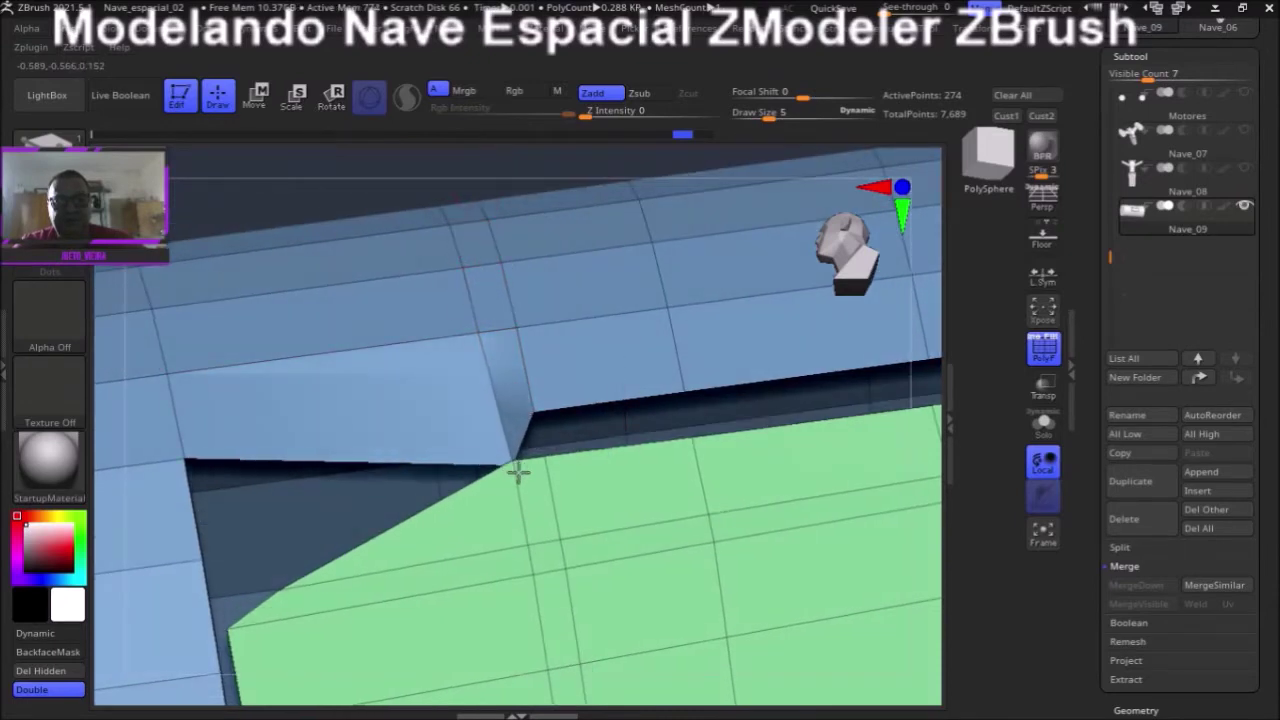
{"action": "left_click_drag", "start_coordinate": [451, 180], "coordinate": [496, 149]}
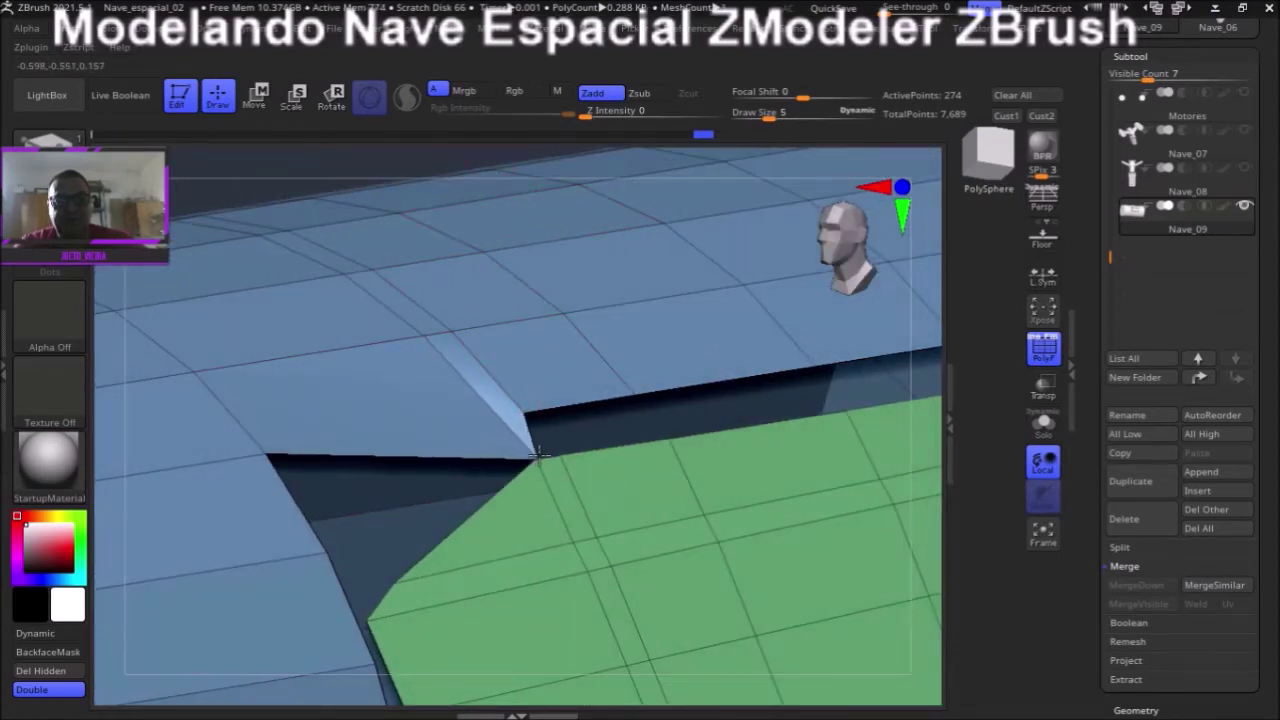
{"action": "mouse_move", "coordinate": [470, 152]}
{"action": "left_mouse_down"}
{"action": "mouse_move", "coordinate": [416, 173]}
{"action": "mouse_move", "coordinate": [466, 200]}
{"action": "mouse_move", "coordinate": [471, 263]}
{"action": "left_mouse_up"}
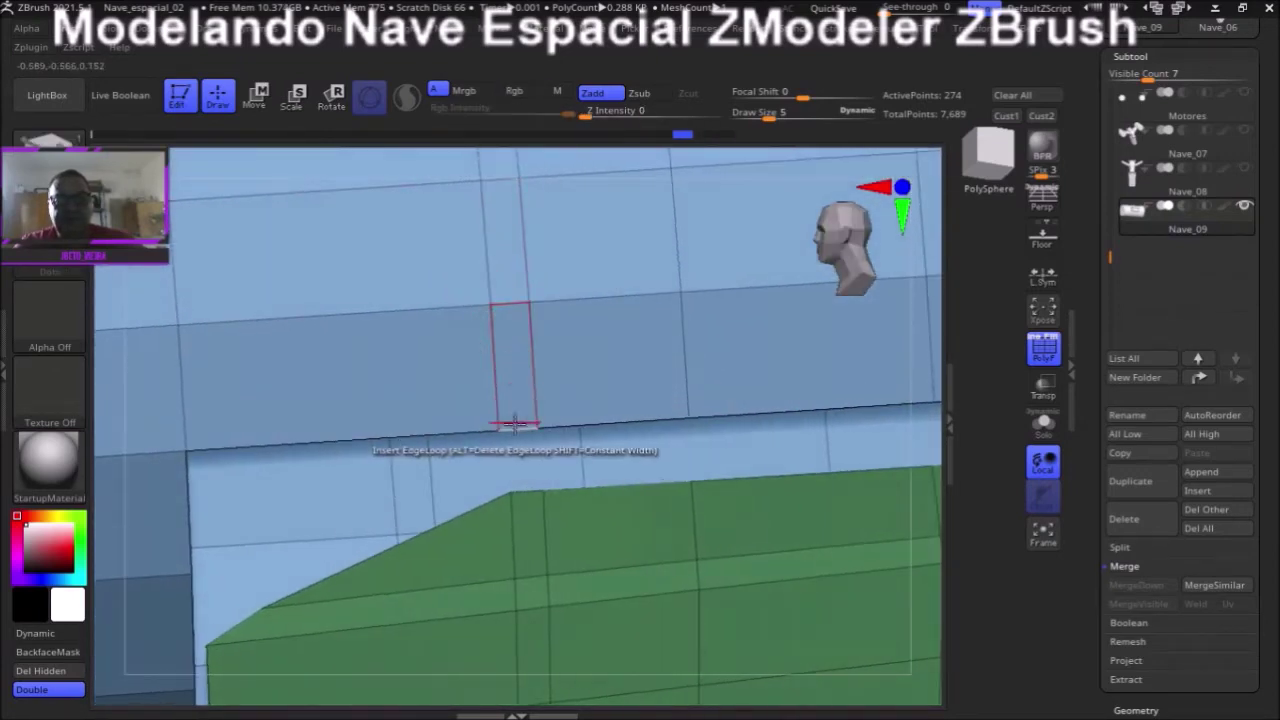
- Merge slanted-edge vertices into the green block's right corner and edge
{"action": "left_click_drag", "start_coordinate": [497, 429], "coordinate": [510, 487]}
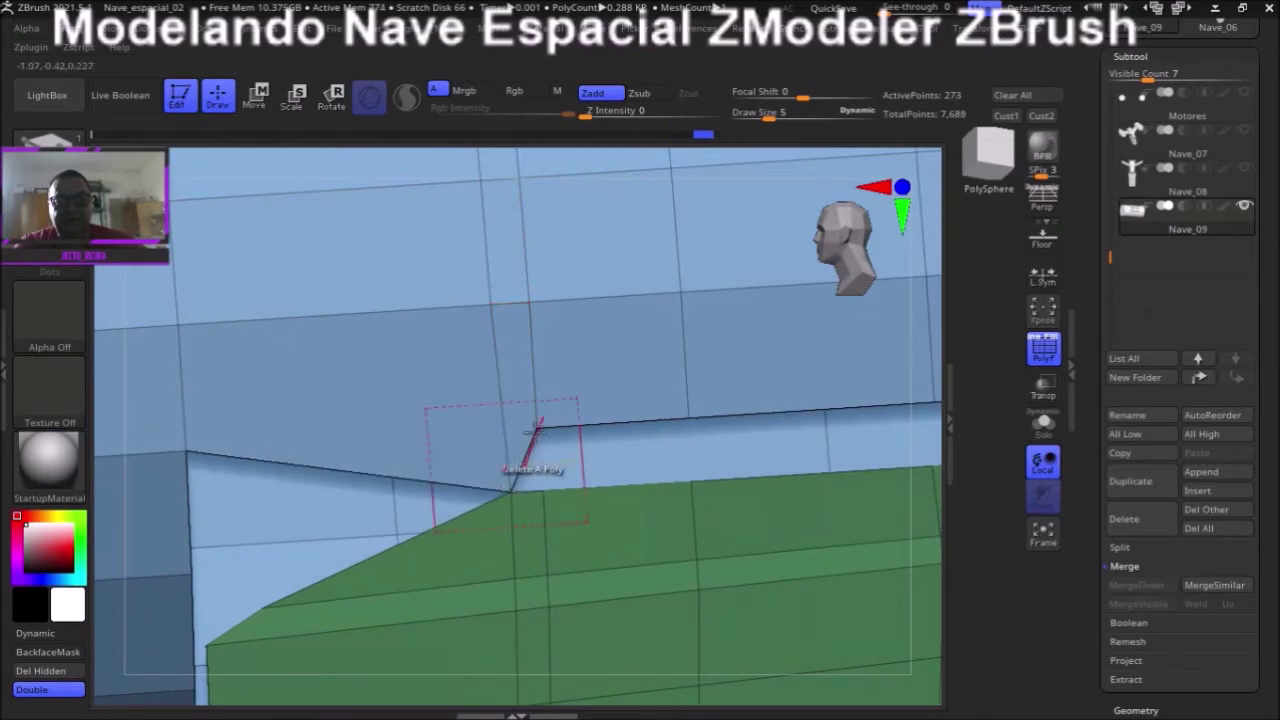
{"action": "left_click_drag", "start_coordinate": [537, 422], "coordinate": [930, 406]}
{"action": "mouse_move", "coordinate": [903, 343]}
{"action": "left_mouse_down"}
{"action": "mouse_move", "coordinate": [822, 354]}
{"action": "mouse_move", "coordinate": [537, 314]}
{"action": "left_mouse_up"}
{"action": "left_click_drag", "start_coordinate": [537, 362], "coordinate": [537, 424]}
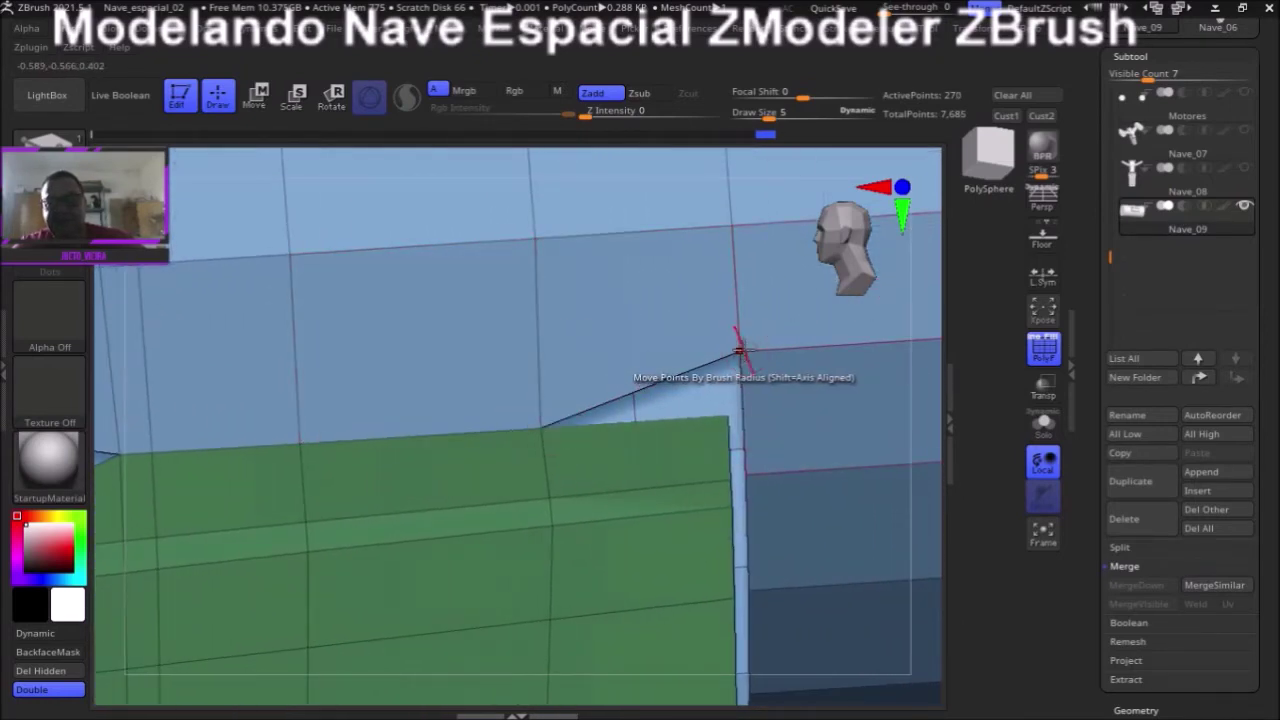
{"action": "left_click_drag", "start_coordinate": [737, 358], "coordinate": [728, 413]}
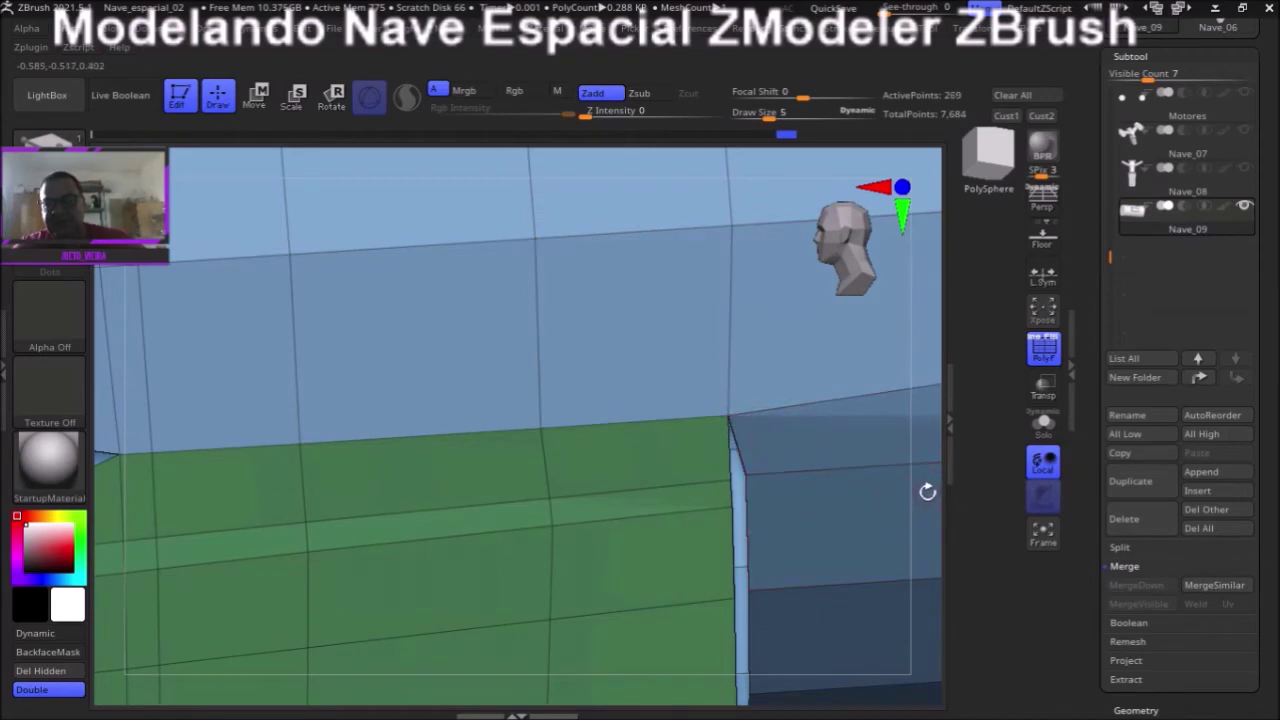
{"action": "right_click_drag", "start_coordinate": [927, 491], "coordinate": [765, 420]}
{"action": "left_click_drag", "start_coordinate": [617, 391], "coordinate": [601, 403]}
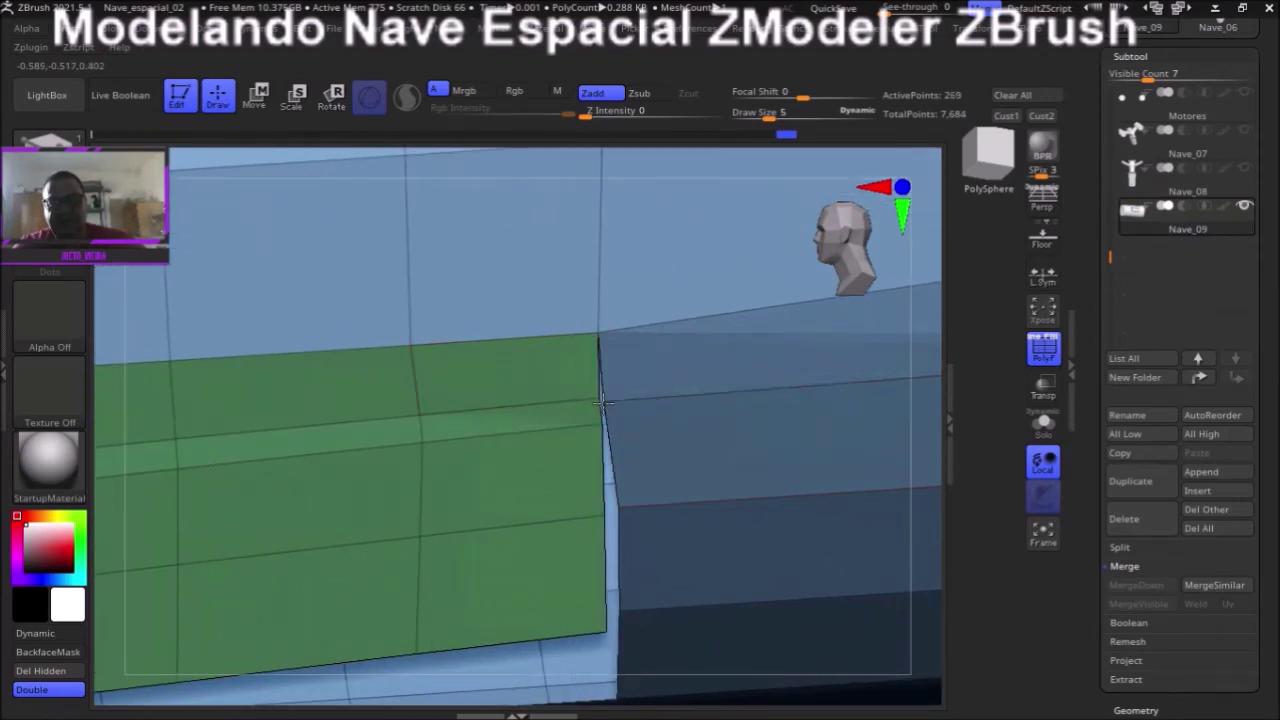
{"action": "mouse_move", "coordinate": [571, 180]}
{"action": "right_mouse_down"}
{"action": "mouse_move", "coordinate": [506, 161]}
{"action": "mouse_move", "coordinate": [597, 166]}
{"action": "mouse_move", "coordinate": [624, 142]}
{"action": "mouse_move", "coordinate": [614, 195]}
{"action": "right_mouse_up"}
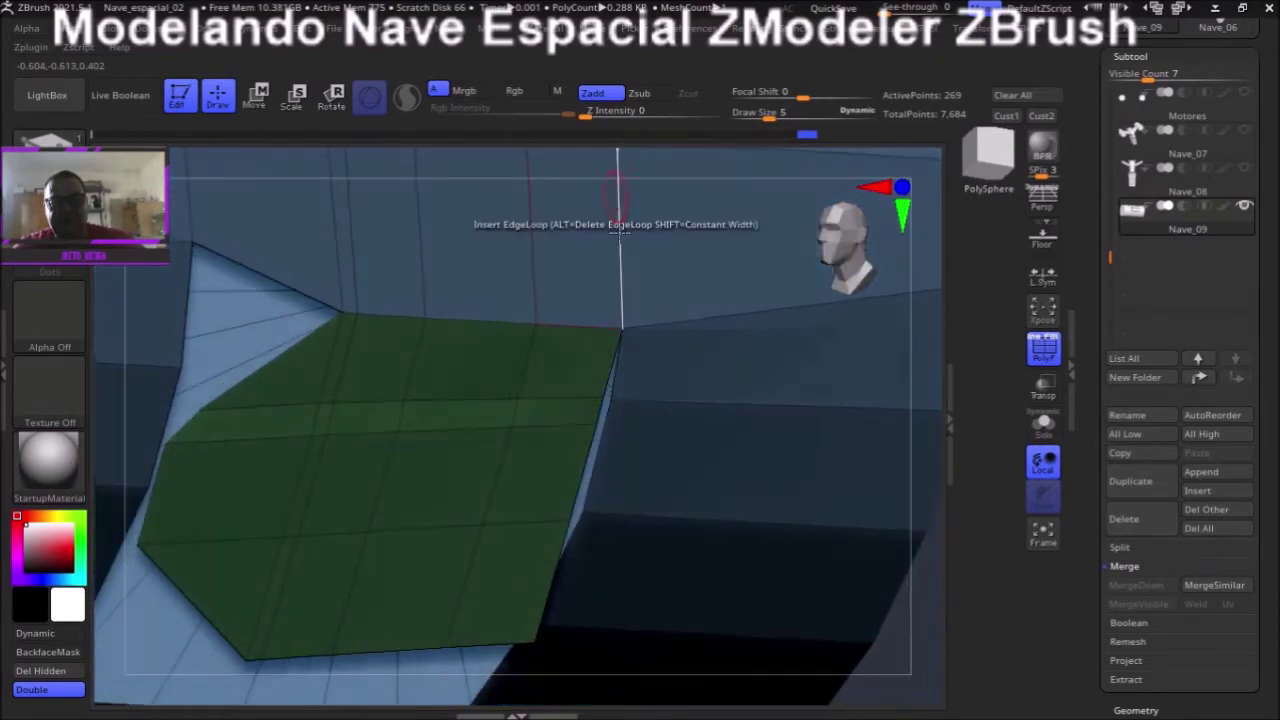
{"action": "key", "text": "ctrl+z"}
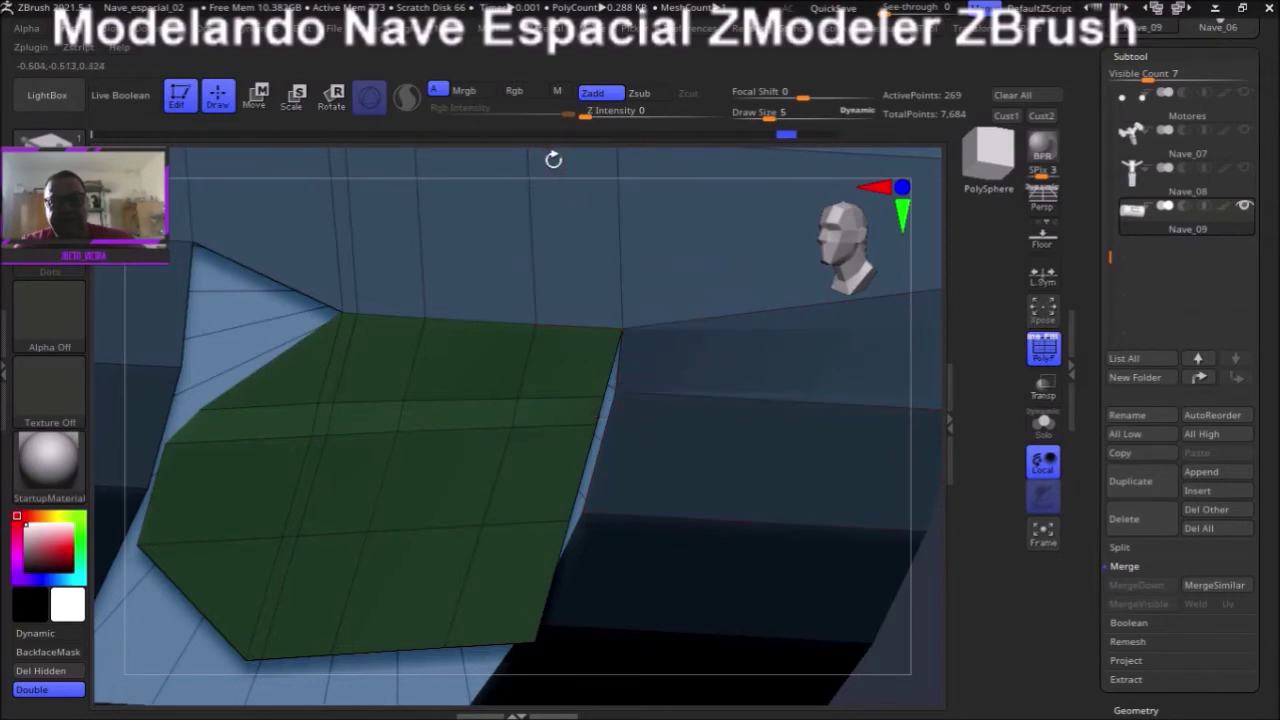
- Set Draw Size to 3 and weld vertices onto the green face's edge and corners
{"action": "right_click_drag", "start_coordinate": [558, 160], "coordinate": [640, 230]}
{"action": "right_click_drag", "start_coordinate": [926, 509], "coordinate": [917, 451]}
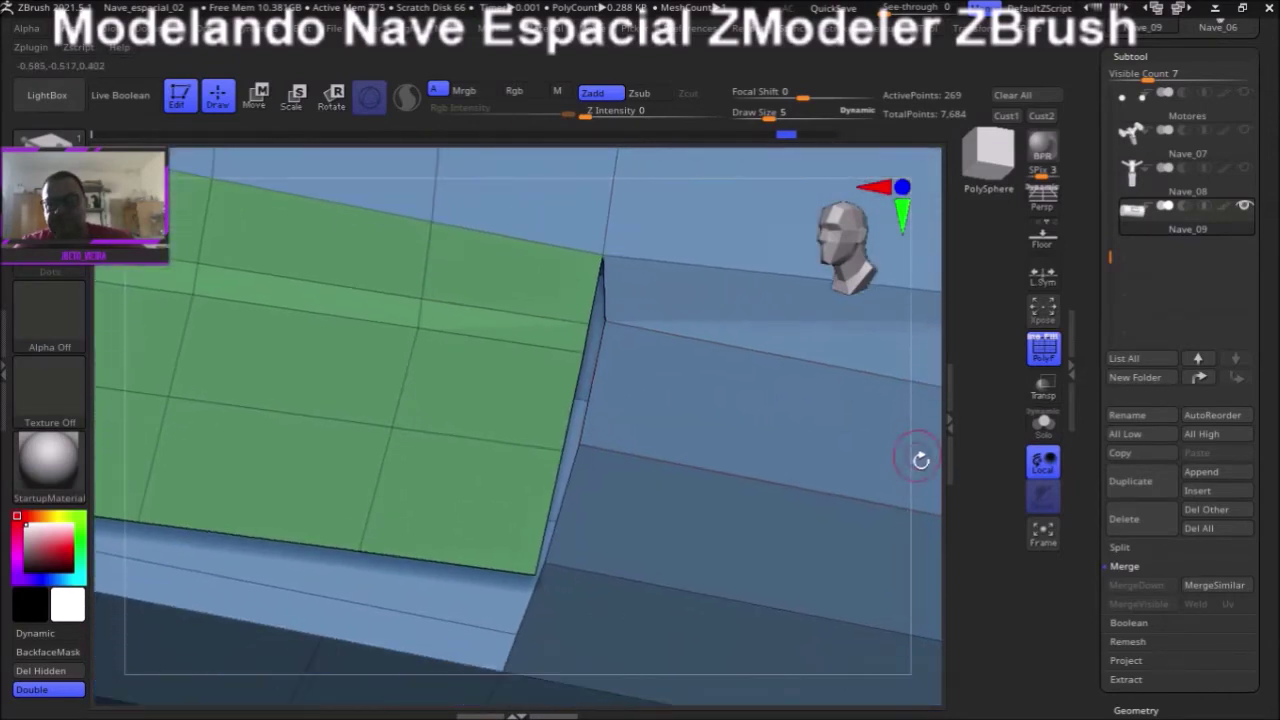
{"action": "left_click_drag", "start_coordinate": [762, 112], "coordinate": [752, 113]}
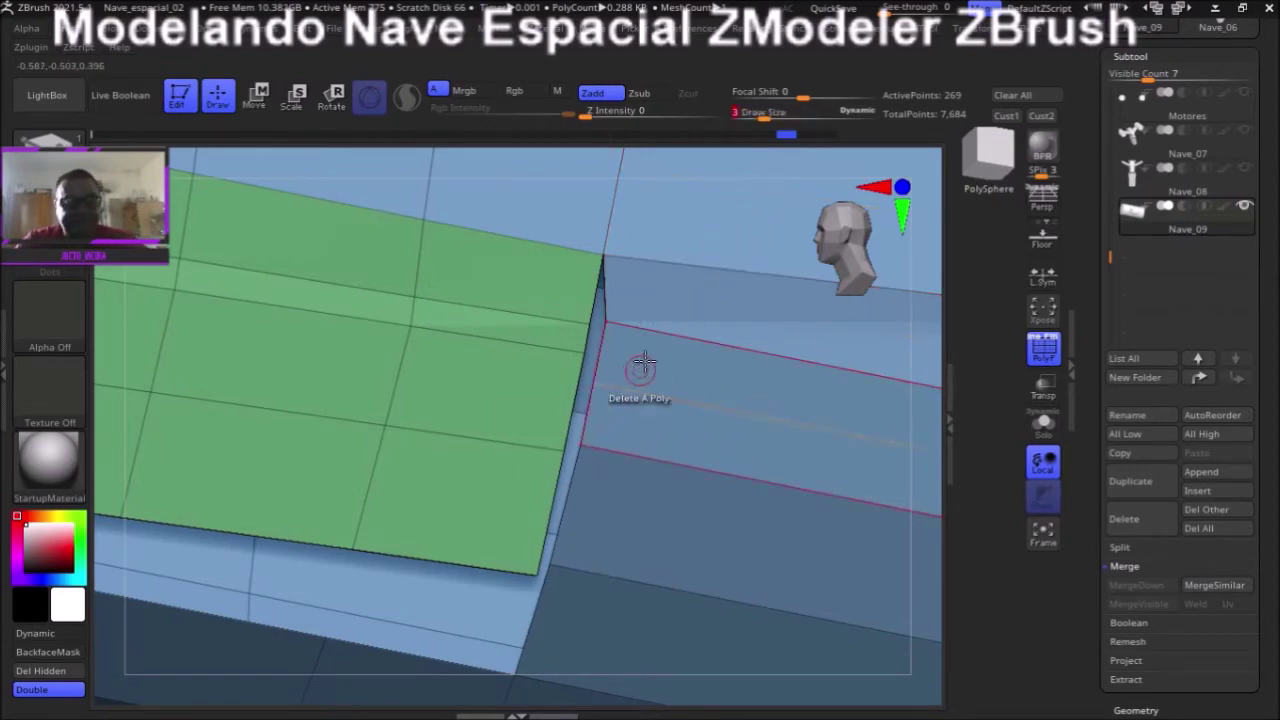
{"action": "right_click_drag", "start_coordinate": [606, 171], "coordinate": [645, 218]}
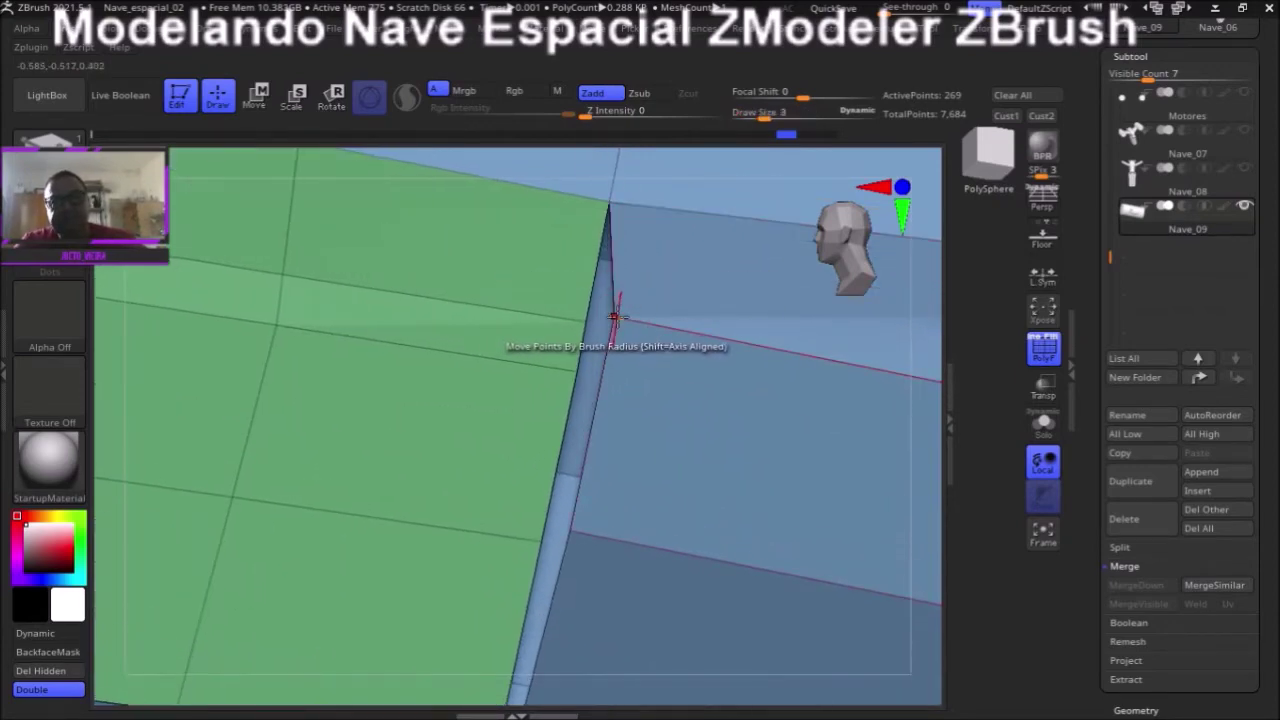
{"action": "left_click_drag", "start_coordinate": [616, 316], "coordinate": [586, 326]}
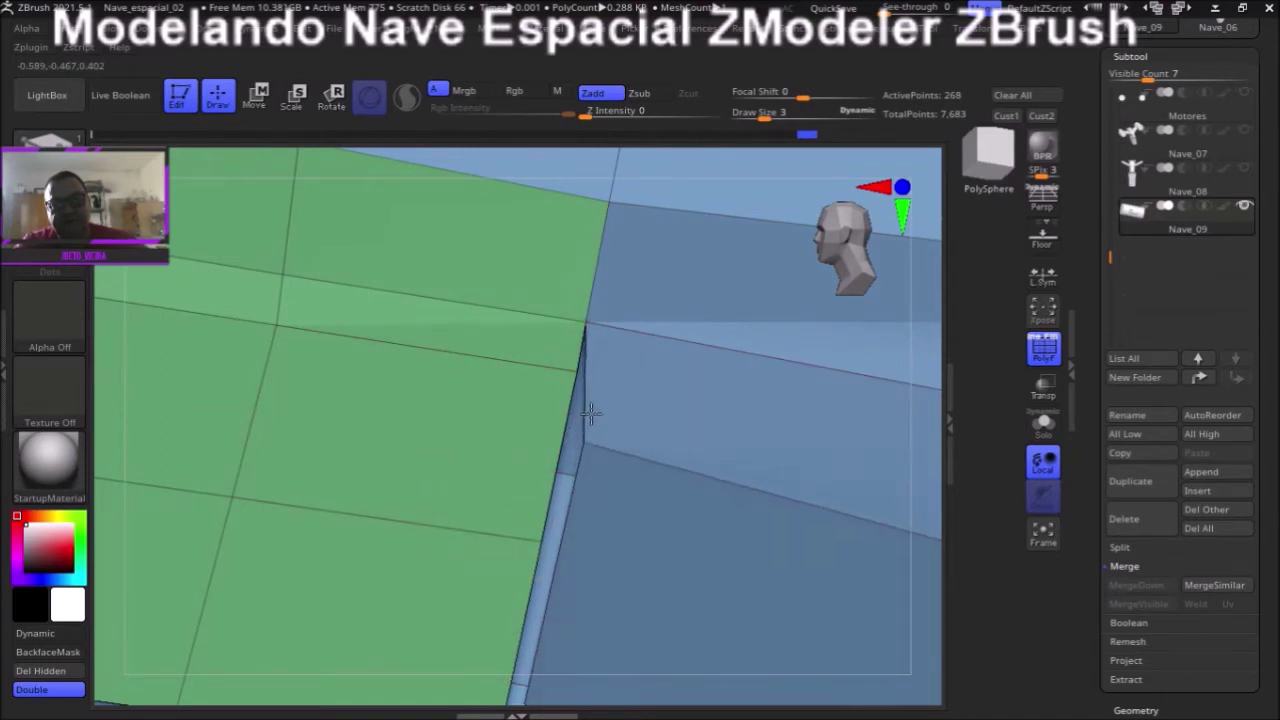
{"action": "left_click_drag", "start_coordinate": [575, 530], "coordinate": [580, 372]}
{"action": "mouse_move", "coordinate": [646, 695]}
{"action": "right_mouse_down"}
{"action": "mouse_move", "coordinate": [740, 503]}
{"action": "mouse_move", "coordinate": [620, 537]}
{"action": "right_mouse_up"}
{"action": "left_click_drag", "start_coordinate": [612, 545], "coordinate": [633, 350]}
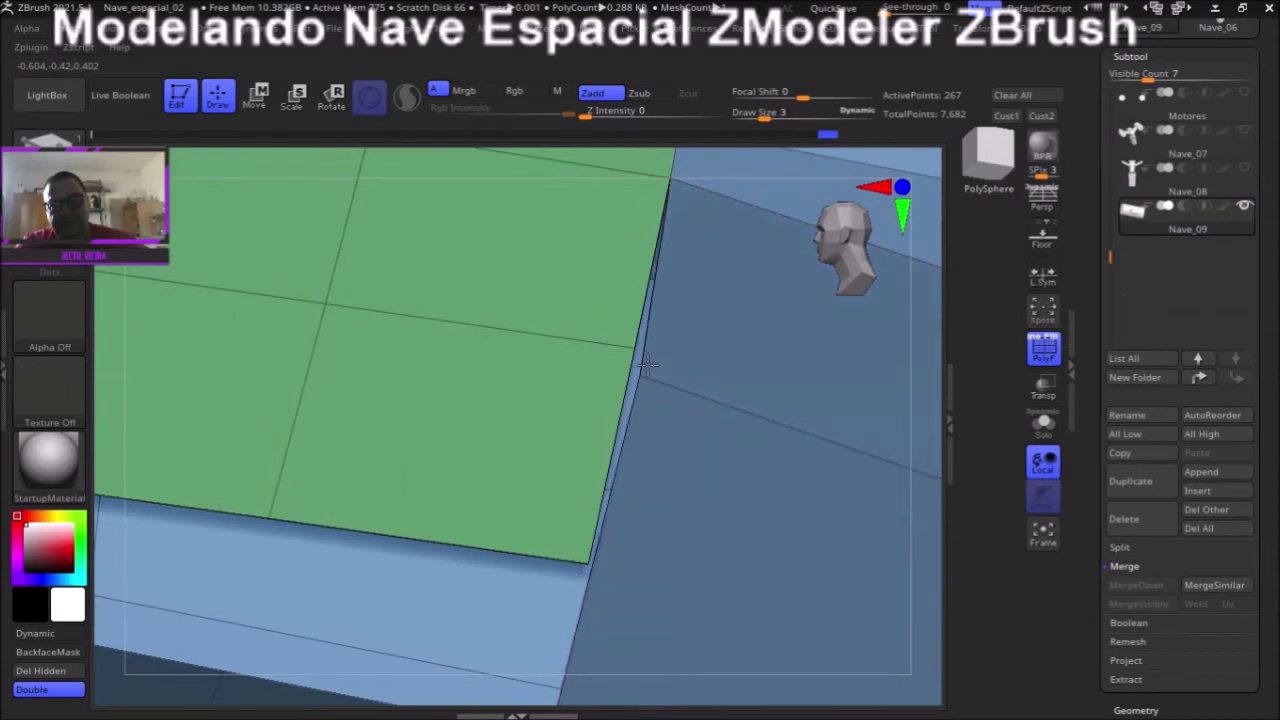
{"action": "mouse_move", "coordinate": [603, 643]}
{"action": "right_mouse_down"}
{"action": "mouse_move", "coordinate": [646, 677]}
{"action": "mouse_move", "coordinate": [620, 582]}
{"action": "right_mouse_up"}
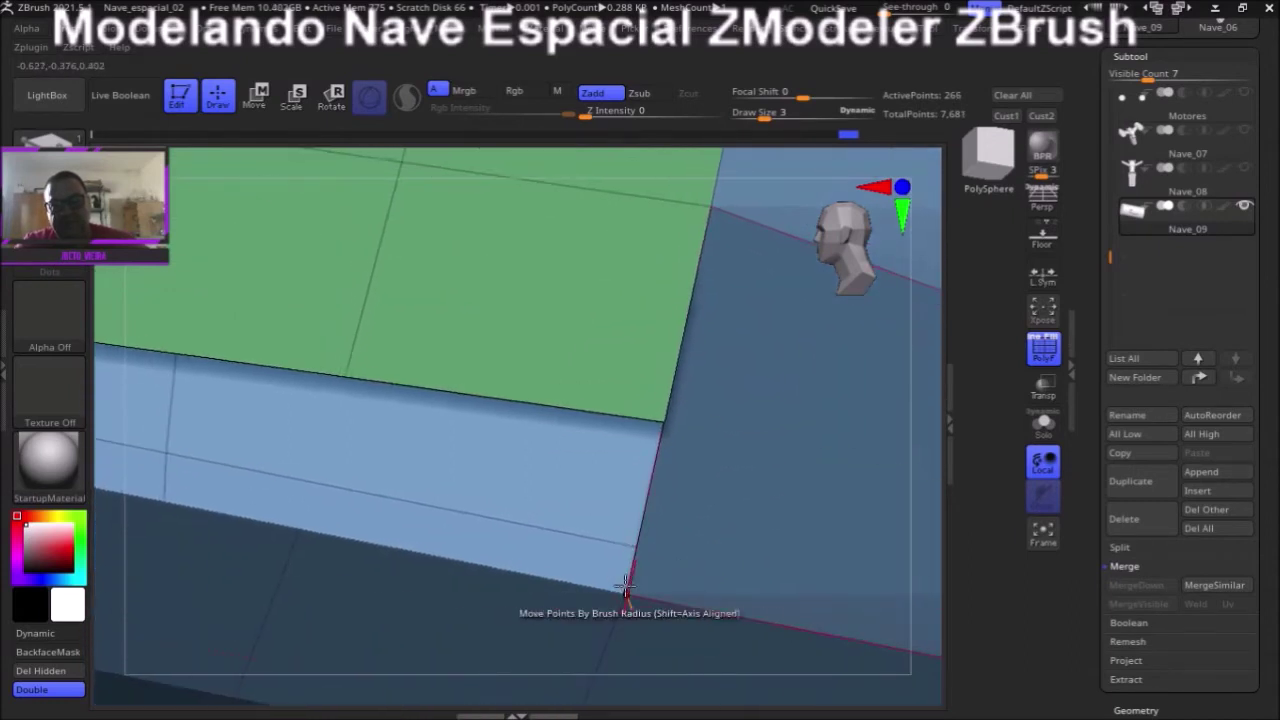
{"action": "left_click_drag", "start_coordinate": [627, 595], "coordinate": [665, 428]}
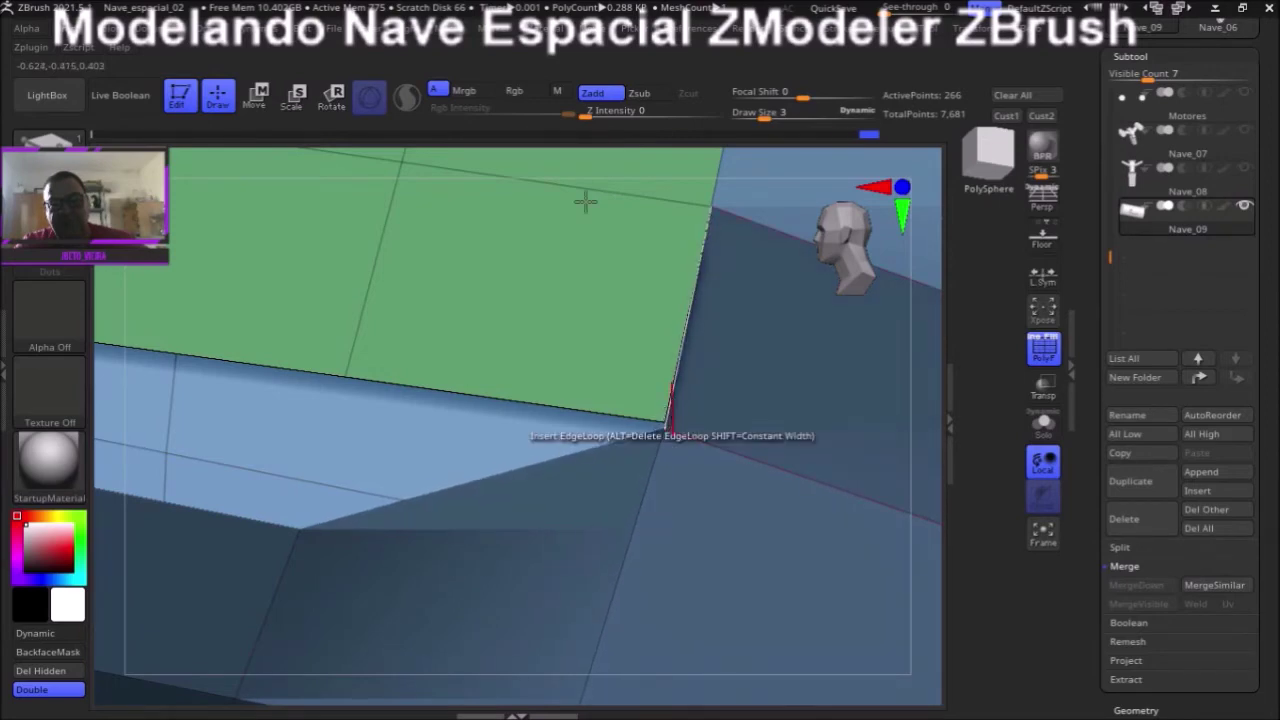
- Move the dark-face corner vertex onto the green corner to remove the notch
{"action": "right_click_drag", "start_coordinate": [571, 157], "coordinate": [506, 143]}
{"action": "left_click_drag", "start_coordinate": [659, 428], "coordinate": [477, 397]}
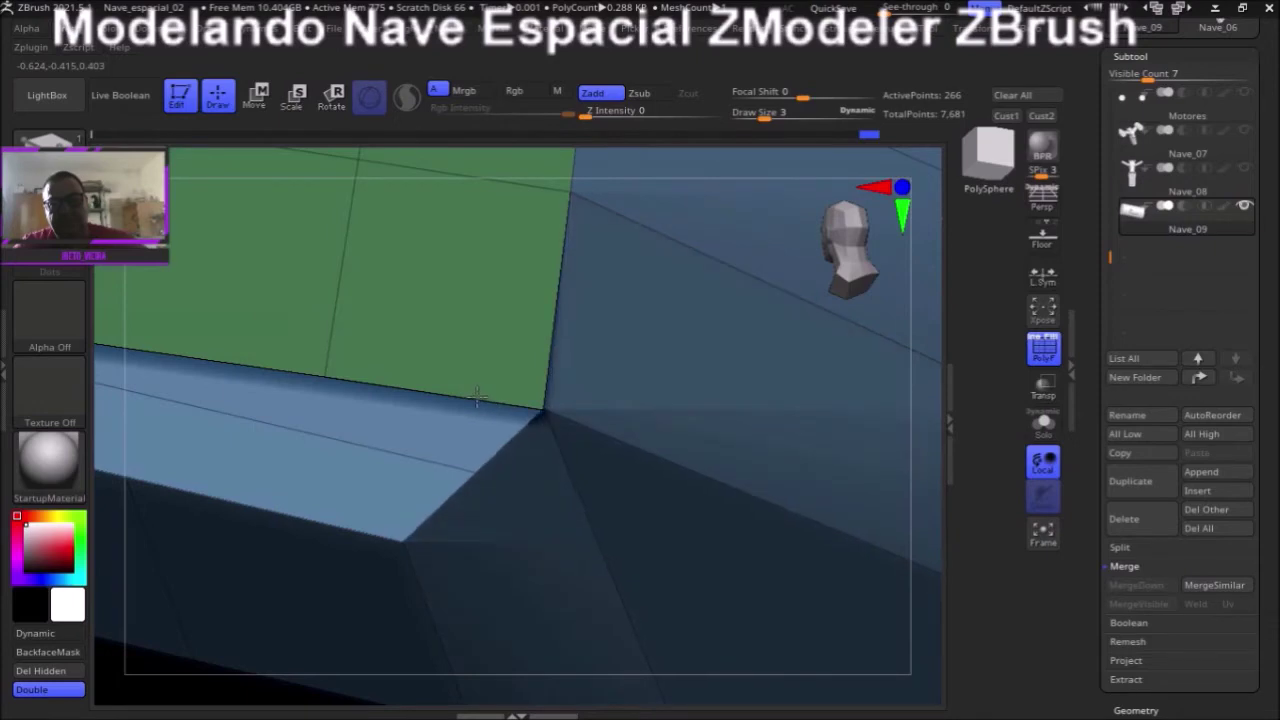
{"action": "left_click_drag", "start_coordinate": [467, 398], "coordinate": [478, 403]}
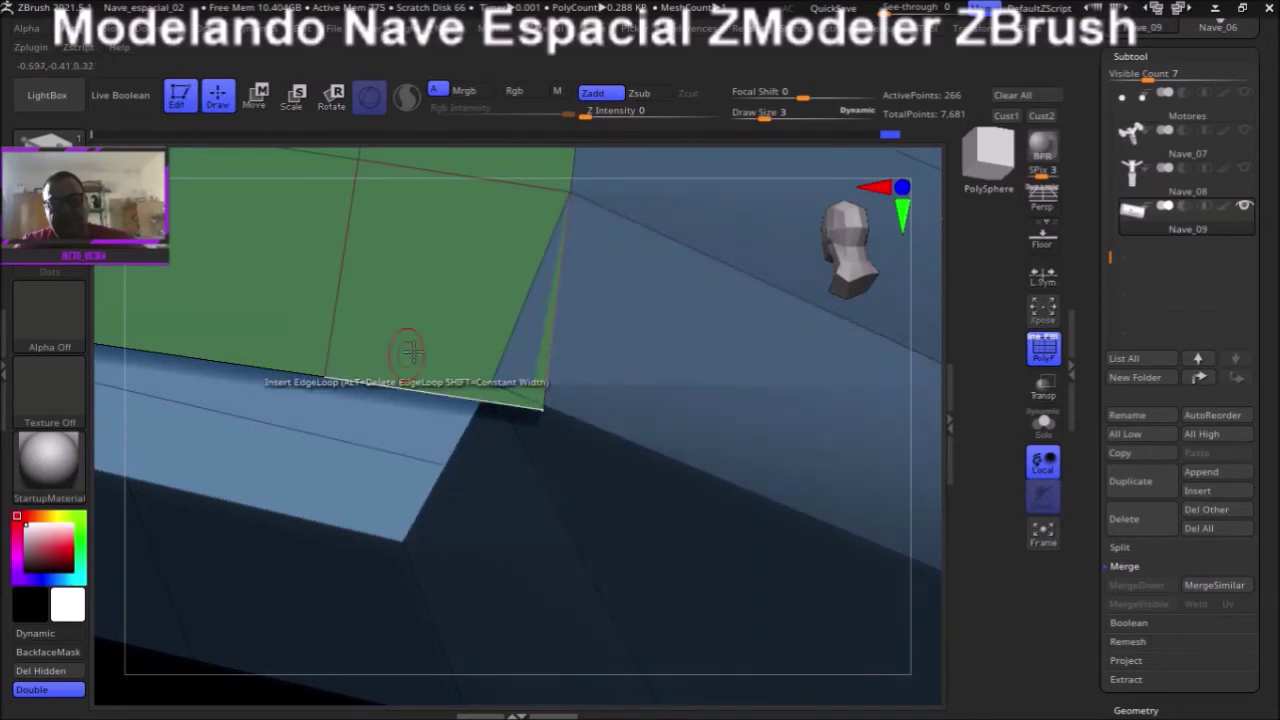
{"action": "mouse_move", "coordinate": [445, 151]}
{"action": "right_mouse_down"}
{"action": "mouse_move", "coordinate": [486, 146]}
{"action": "mouse_move", "coordinate": [471, 157]}
{"action": "mouse_move", "coordinate": [505, 168]}
{"action": "right_mouse_up"}
{"action": "left_click_drag", "start_coordinate": [585, 396], "coordinate": [659, 421]}
{"action": "mouse_move", "coordinate": [336, 682]}
{"action": "right_mouse_down"}
{"action": "mouse_move", "coordinate": [563, 694]}
{"action": "mouse_move", "coordinate": [574, 658]}
{"action": "mouse_move", "coordinate": [549, 600]}
{"action": "right_mouse_up"}
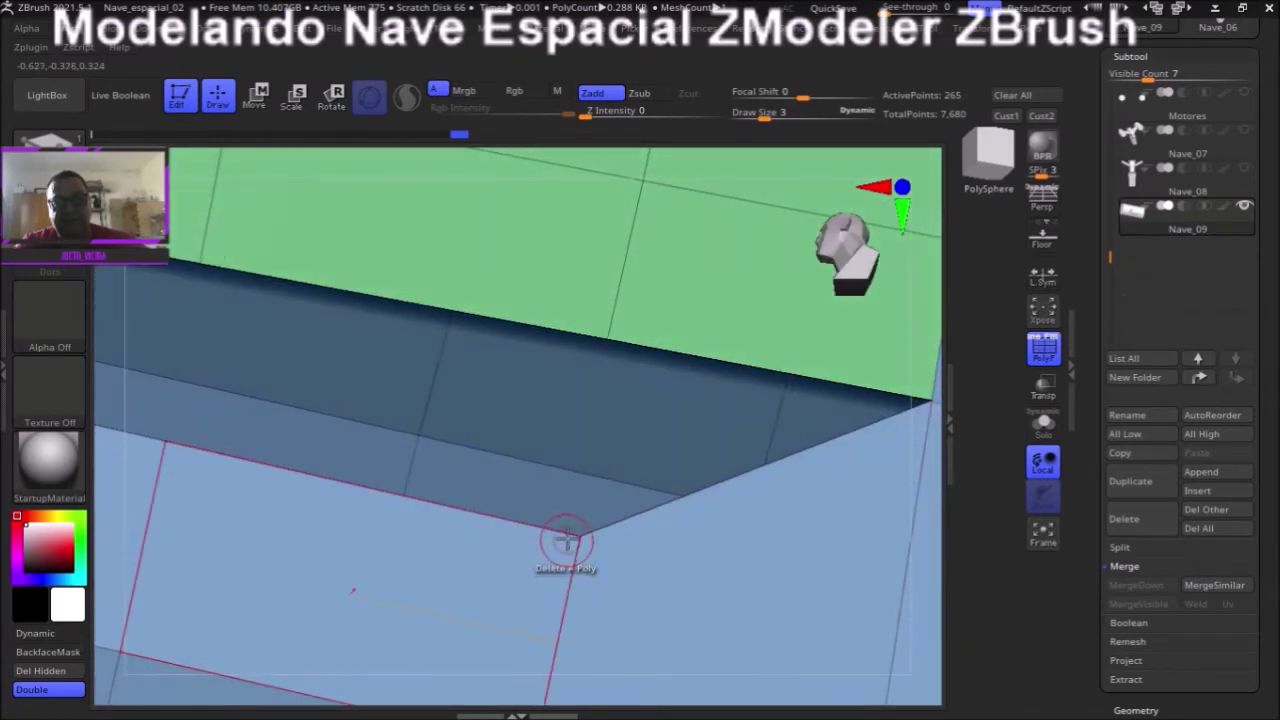
- Pull the remaining lower vertices up onto the green face's edge
{"action": "mouse_move", "coordinate": [580, 535]}
{"action": "left_mouse_down"}
{"action": "mouse_move", "coordinate": [612, 465]}
{"action": "mouse_move", "coordinate": [595, 358]}
{"action": "left_mouse_up"}
{"action": "mouse_move", "coordinate": [572, 385]}
{"action": "right_mouse_down"}
{"action": "mouse_move", "coordinate": [294, 151]}
{"action": "mouse_move", "coordinate": [586, 197]}
{"action": "mouse_move", "coordinate": [491, 506]}
{"action": "right_mouse_up"}
{"action": "left_click_drag", "start_coordinate": [489, 502], "coordinate": [523, 325]}
{"action": "mouse_move", "coordinate": [523, 349]}
{"action": "right_mouse_down"}
{"action": "mouse_move", "coordinate": [368, 162]}
{"action": "mouse_move", "coordinate": [505, 445]}
{"action": "right_mouse_up"}
{"action": "mouse_move", "coordinate": [485, 492]}
{"action": "left_mouse_down"}
{"action": "mouse_move", "coordinate": [460, 390]}
{"action": "mouse_move", "coordinate": [533, 342]}
{"action": "left_mouse_up"}
{"action": "mouse_move", "coordinate": [399, 141]}
{"action": "right_mouse_down"}
{"action": "mouse_move", "coordinate": [480, 169]}
{"action": "mouse_move", "coordinate": [517, 507]}
{"action": "right_mouse_up"}
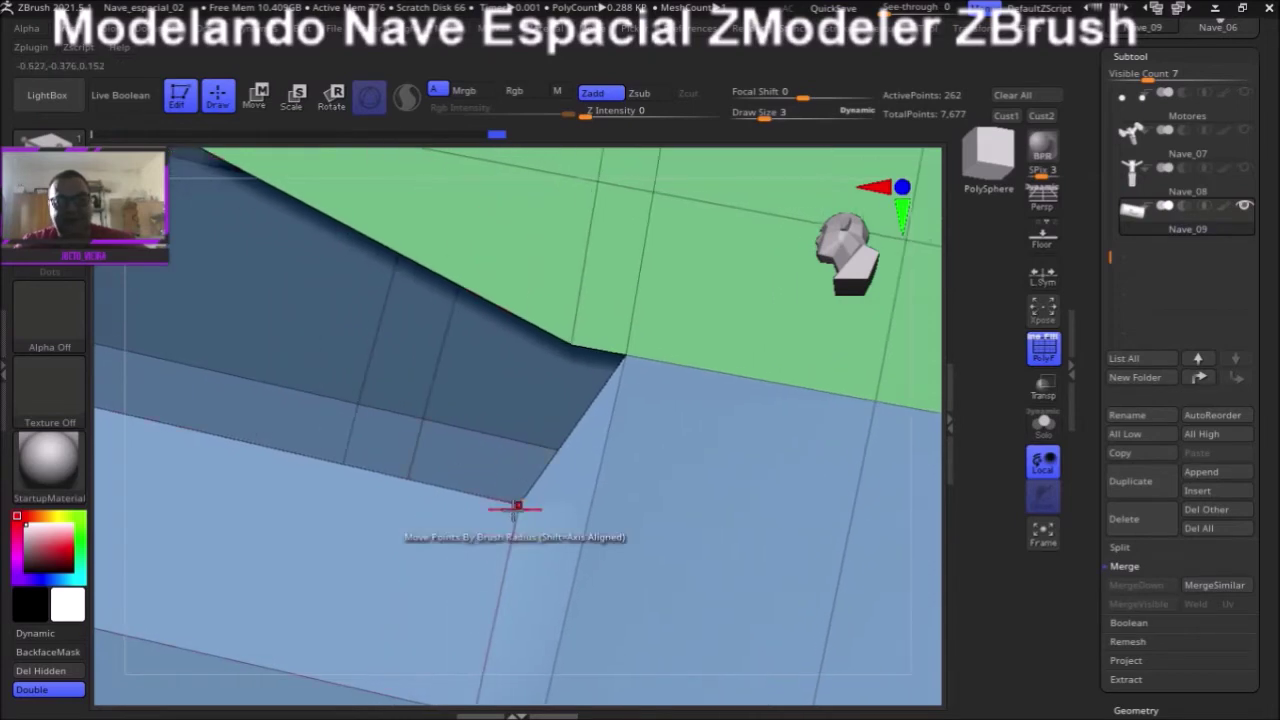
{"action": "mouse_move", "coordinate": [517, 505]}
{"action": "left_mouse_down"}
{"action": "mouse_move", "coordinate": [612, 358]}
{"action": "mouse_move", "coordinate": [564, 355]}
{"action": "left_mouse_up"}
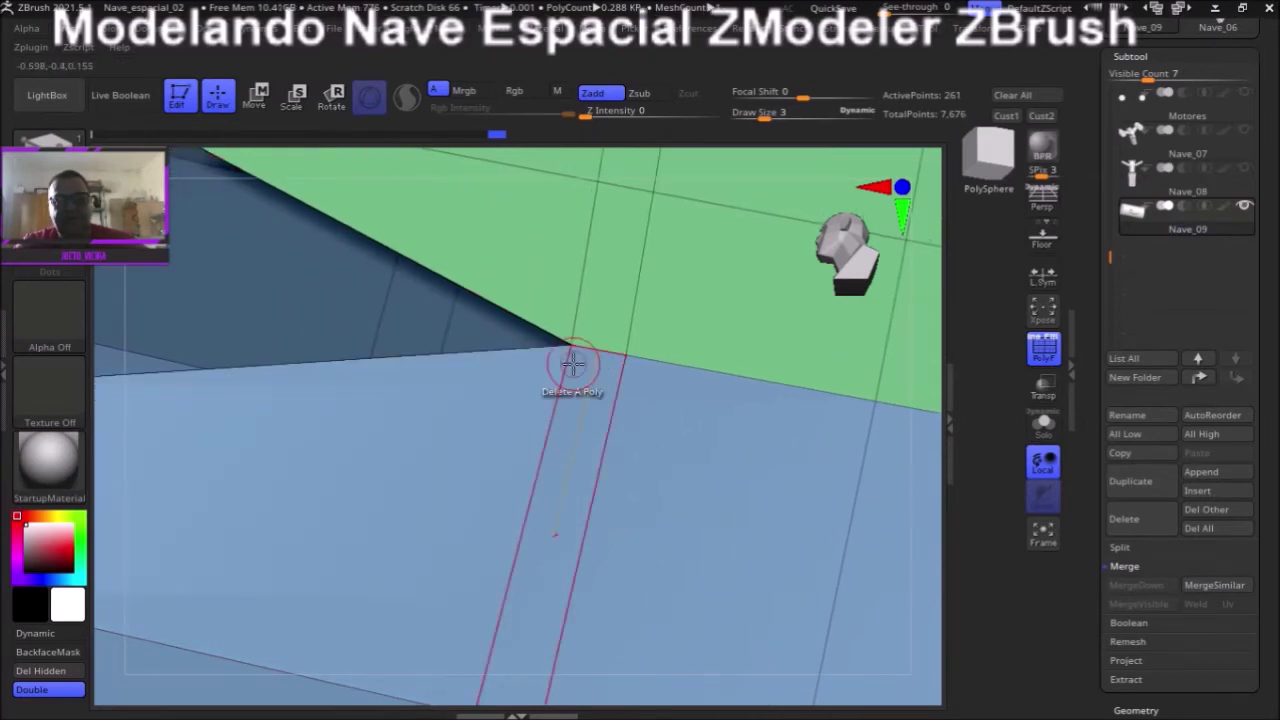
{"action": "mouse_move", "coordinate": [349, 163]}
{"action": "right_mouse_down"}
{"action": "mouse_move", "coordinate": [366, 163]}
{"action": "mouse_move", "coordinate": [560, 337]}
{"action": "mouse_move", "coordinate": [612, 455]}
{"action": "right_mouse_up"}
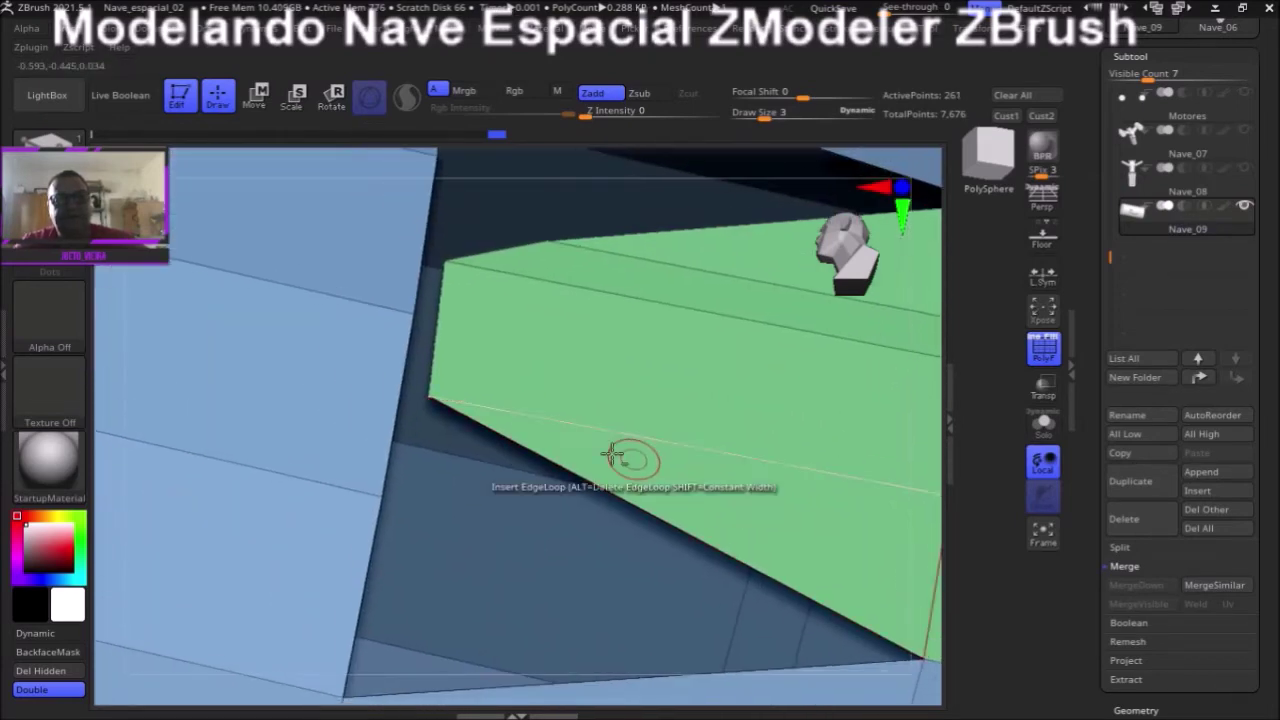
- Snap the blue face's upper vertex to the green face's top corner
{"action": "mouse_move", "coordinate": [451, 309]}
{"action": "right_mouse_down"}
{"action": "mouse_move", "coordinate": [443, 209]}
{"action": "mouse_move", "coordinate": [463, 255]}
{"action": "right_mouse_up"}
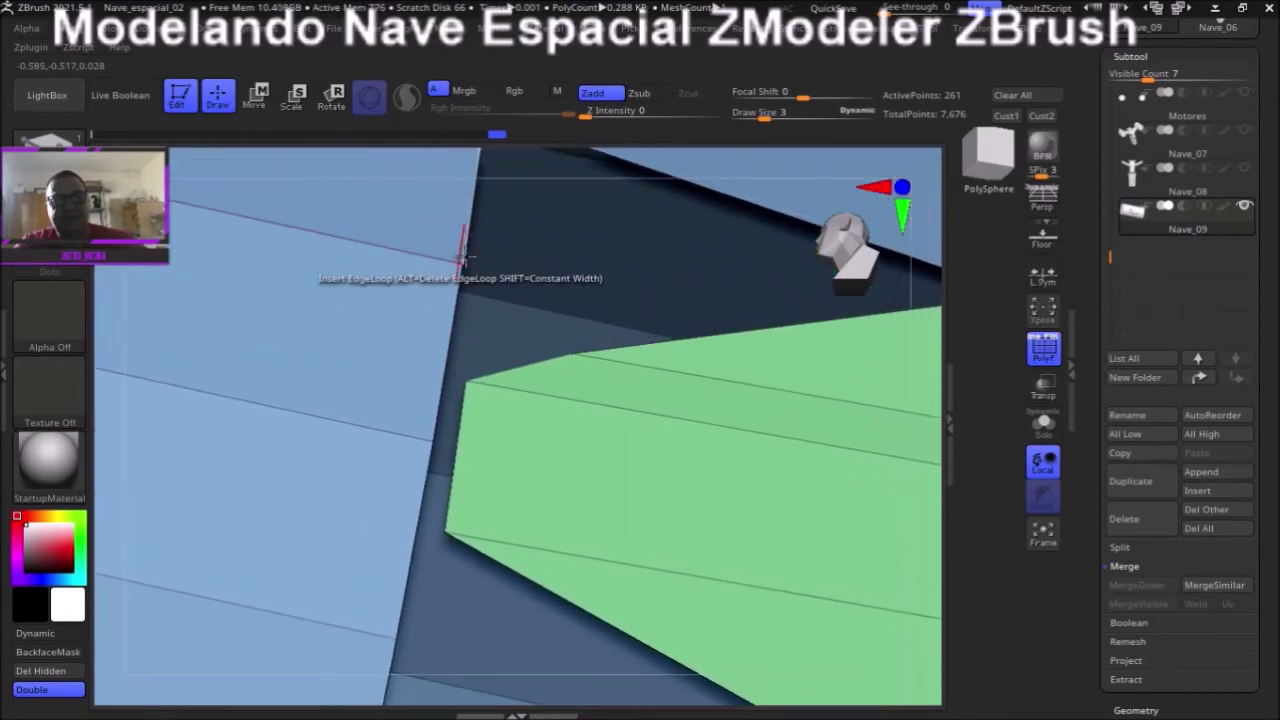
{"action": "left_click_drag", "start_coordinate": [463, 258], "coordinate": [570, 352]}
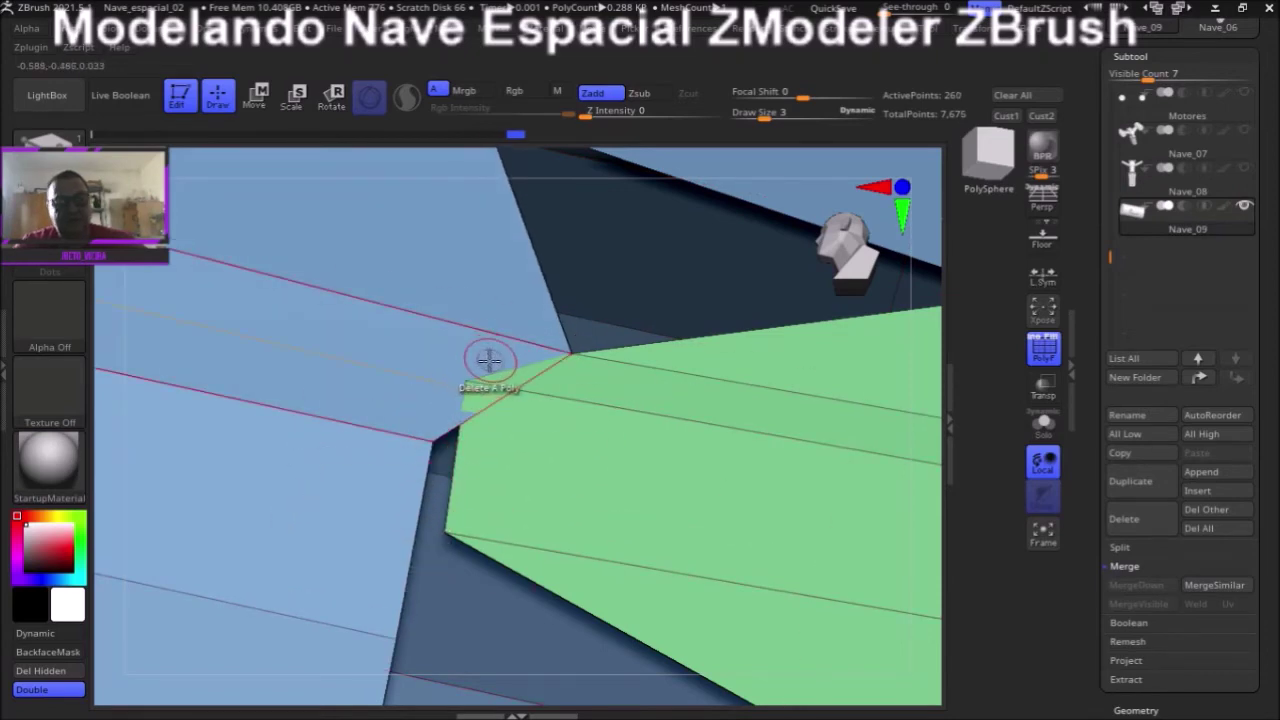
{"action": "key", "text": "ctrl+z"}
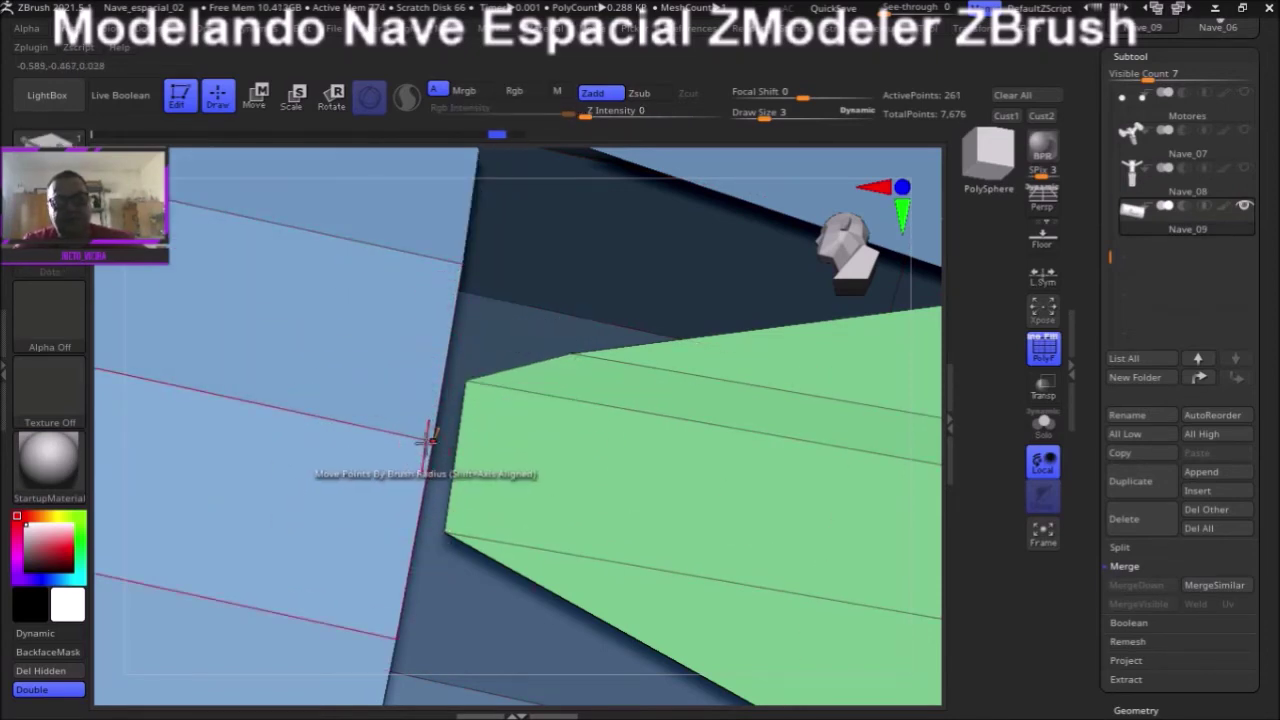
{"action": "left_click_drag", "start_coordinate": [428, 443], "coordinate": [462, 378]}
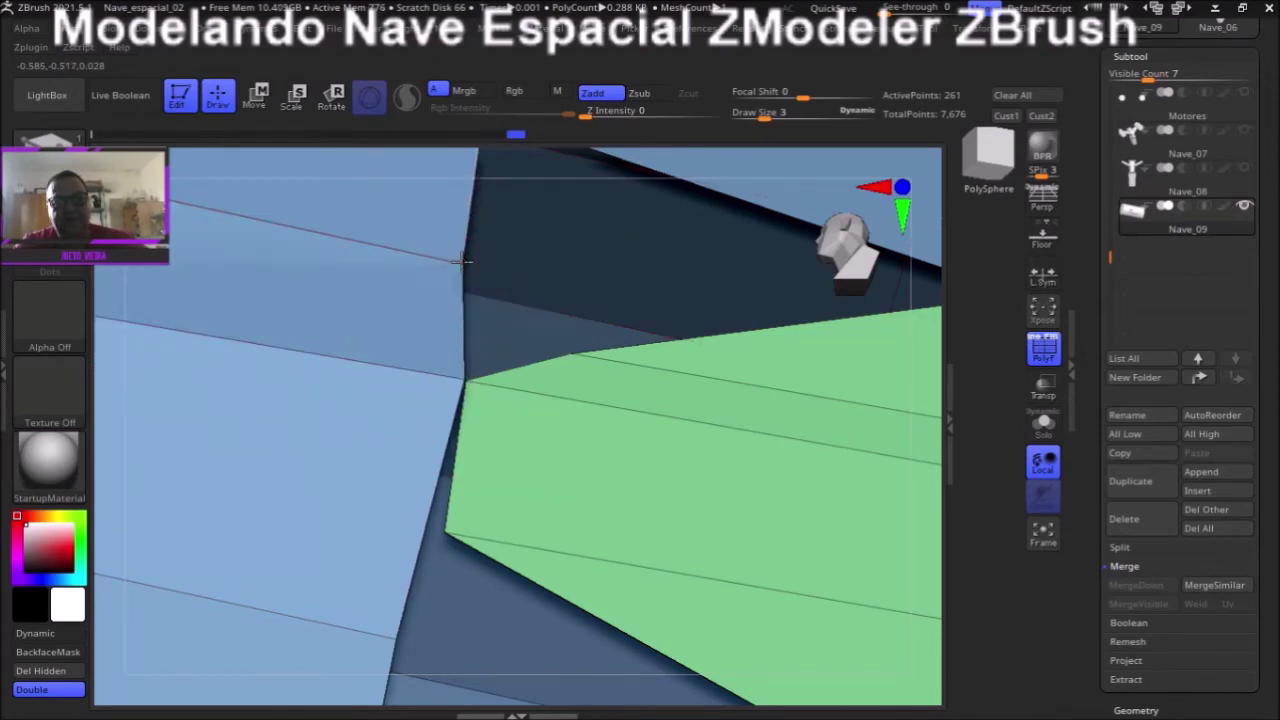
{"action": "left_click_drag", "start_coordinate": [463, 261], "coordinate": [570, 352]}
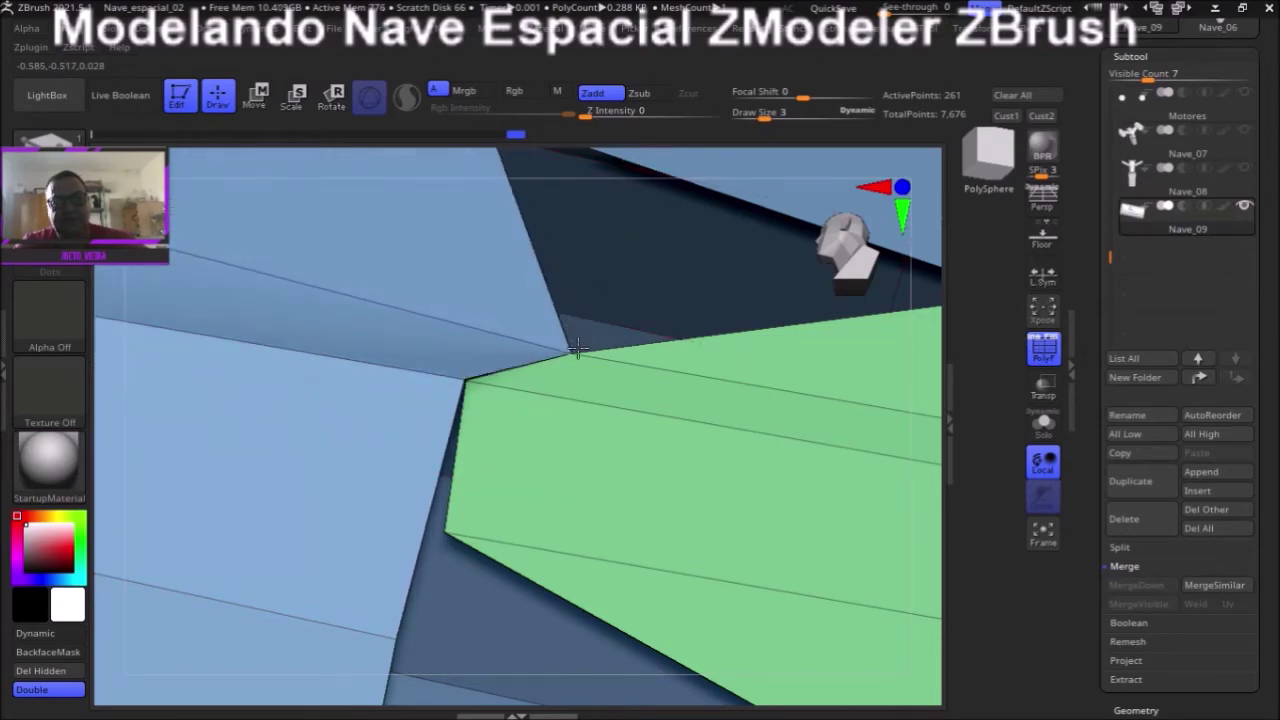
{"action": "left_click", "coordinate": [493, 403]}
{"action": "mouse_move", "coordinate": [457, 163]}
{"action": "left_mouse_down"}
{"action": "mouse_move", "coordinate": [457, 149]}
{"action": "mouse_move", "coordinate": [451, 271]}
{"action": "left_mouse_up"}
- Move the blue faces' lower corners onto the green patch's lower corners
{"action": "left_click_drag", "start_coordinate": [407, 625], "coordinate": [456, 516]}
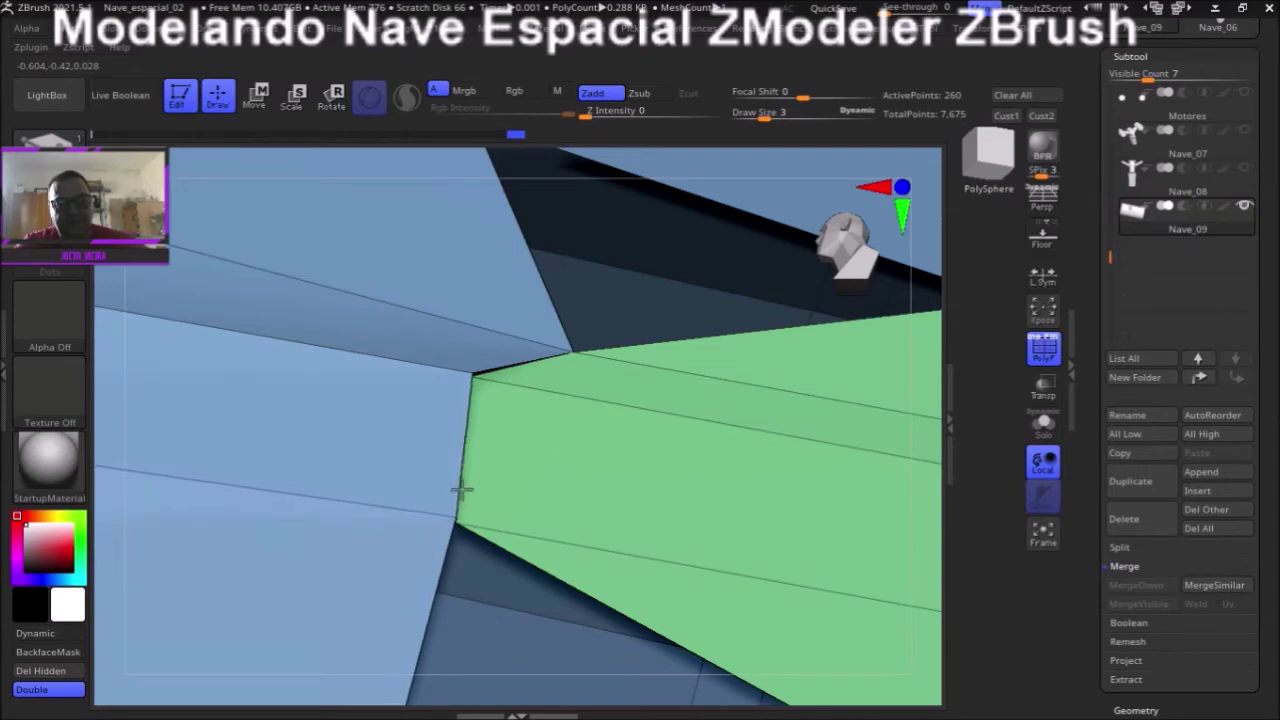
{"action": "left_click_drag", "start_coordinate": [457, 171], "coordinate": [392, 166]}
{"action": "left_click_drag", "start_coordinate": [521, 371], "coordinate": [567, 374]}
{"action": "left_click_drag", "start_coordinate": [426, 520], "coordinate": [466, 520]}
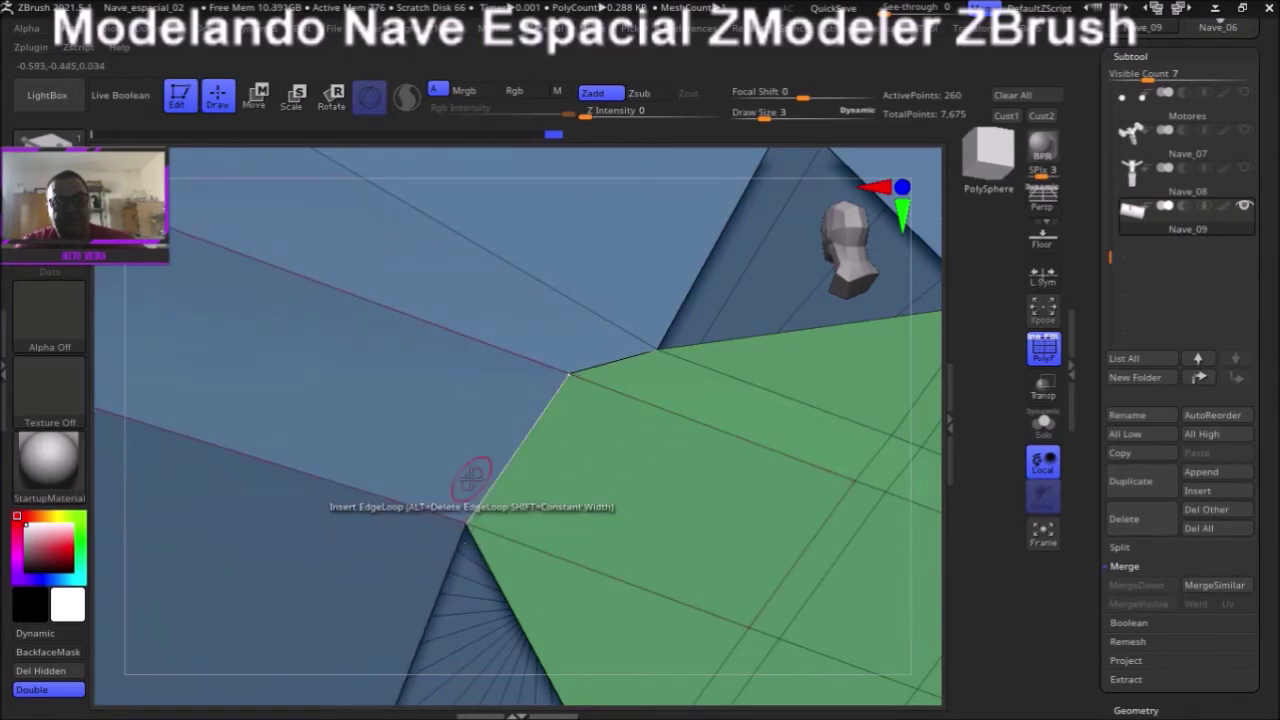
{"action": "mouse_move", "coordinate": [449, 166]}
{"action": "left_mouse_down"}
{"action": "mouse_move", "coordinate": [560, 205]}
{"action": "mouse_move", "coordinate": [545, 230]}
{"action": "left_mouse_up"}
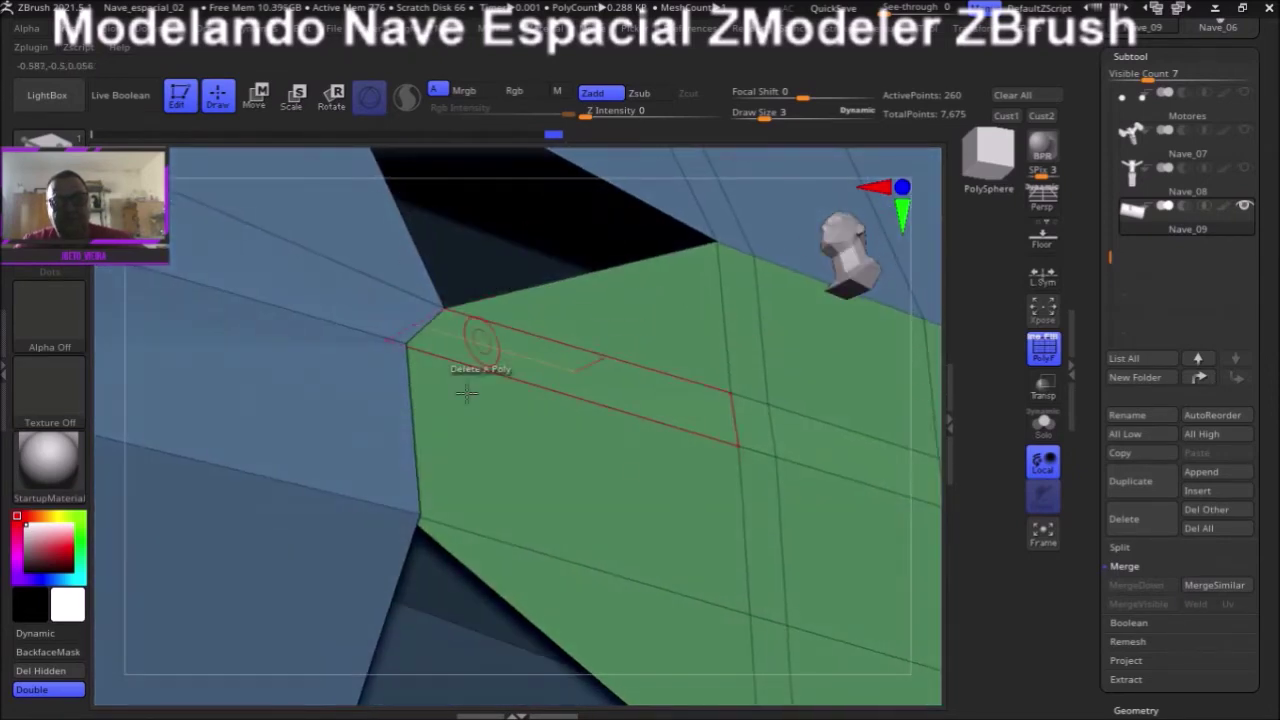
{"action": "left_click_drag", "start_coordinate": [410, 519], "coordinate": [392, 514]}
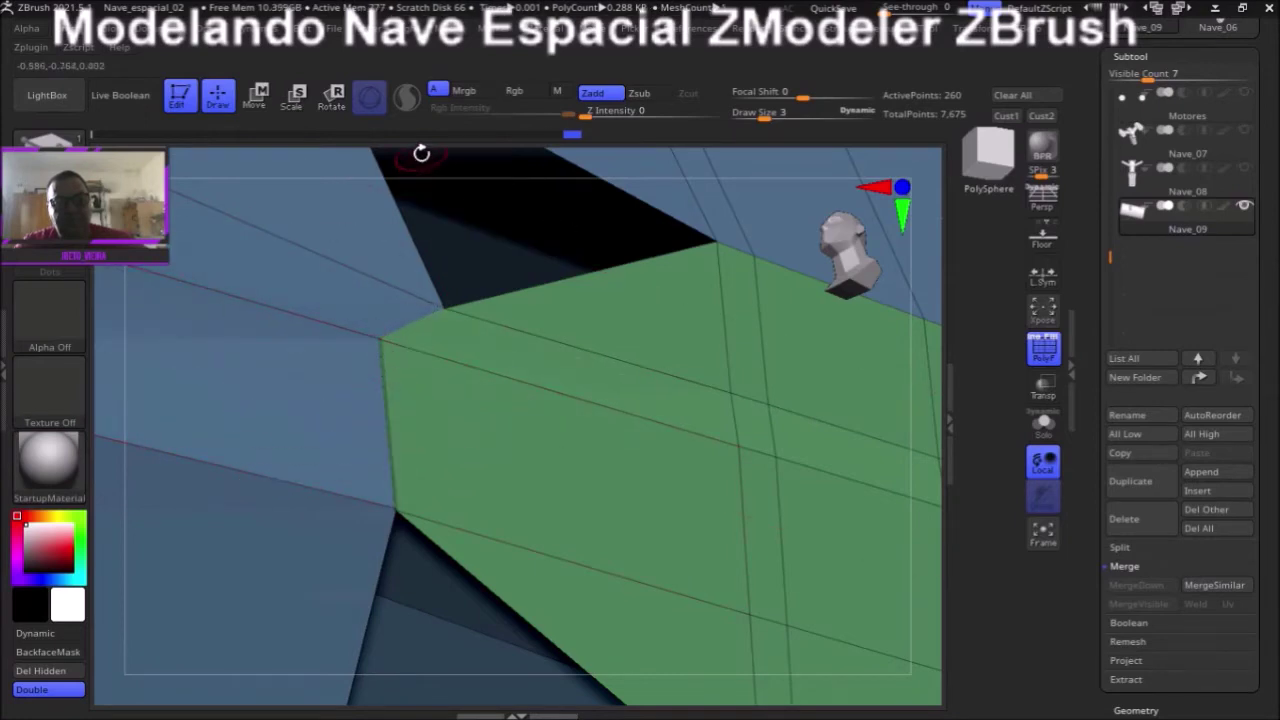
{"action": "left_click_drag", "start_coordinate": [423, 151], "coordinate": [381, 201]}
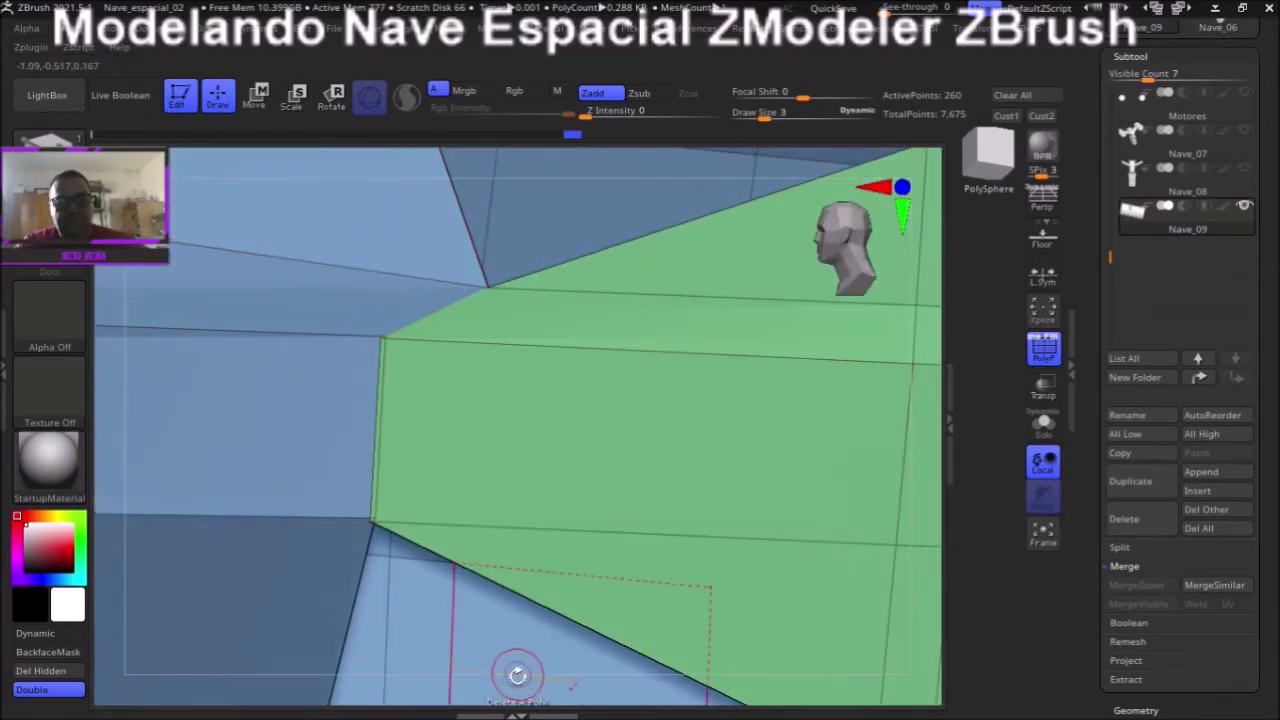
{"action": "left_click_drag", "start_coordinate": [543, 671], "coordinate": [625, 430]}
{"action": "mouse_move", "coordinate": [634, 691]}
{"action": "left_mouse_down"}
{"action": "mouse_move", "coordinate": [560, 671]}
{"action": "mouse_move", "coordinate": [619, 548]}
{"action": "left_mouse_up"}
{"action": "mouse_move", "coordinate": [917, 347]}
{"action": "left_mouse_down"}
{"action": "mouse_move", "coordinate": [903, 463]}
{"action": "mouse_move", "coordinate": [857, 543]}
{"action": "left_mouse_up"}
{"action": "left_click_drag", "start_coordinate": [488, 155], "coordinate": [471, 166]}
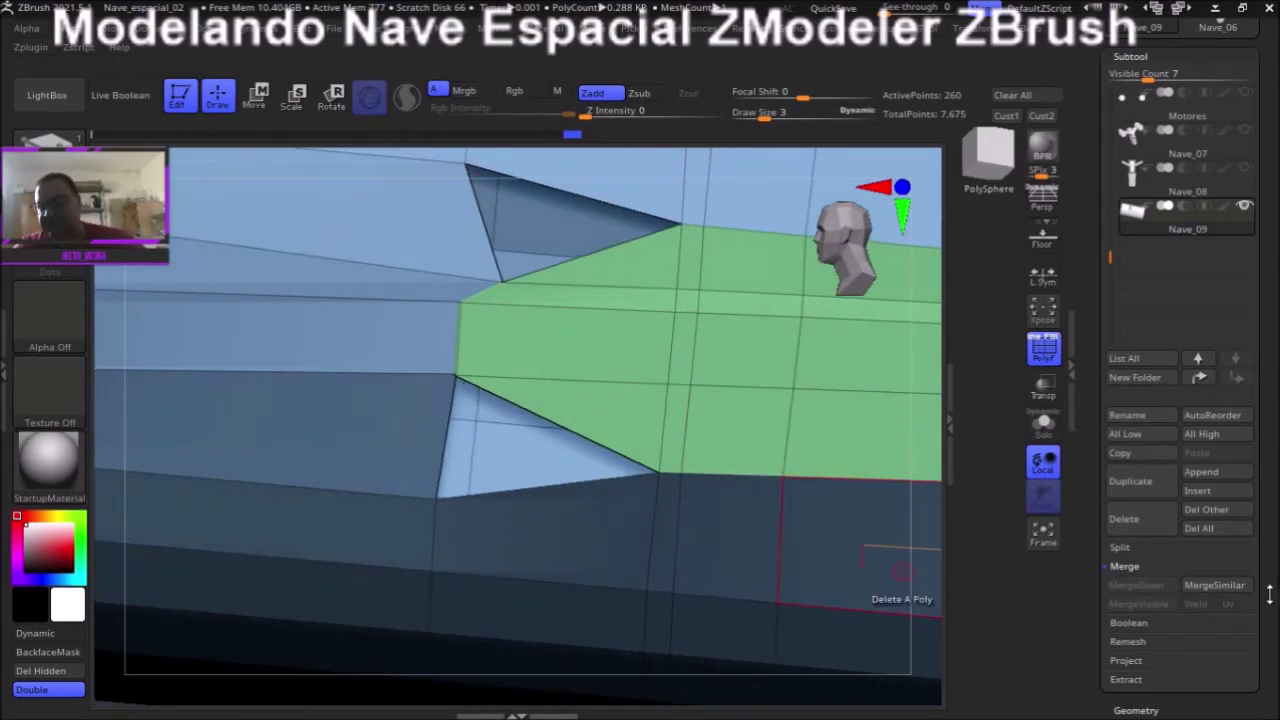
{"action": "left_click_drag", "start_coordinate": [1270, 595], "coordinate": [1254, 504]}
- Run WeldPoints with WeldDist 4.968 from Geometry > Modify Topology
{"action": "left_click", "coordinate": [1136, 508]}
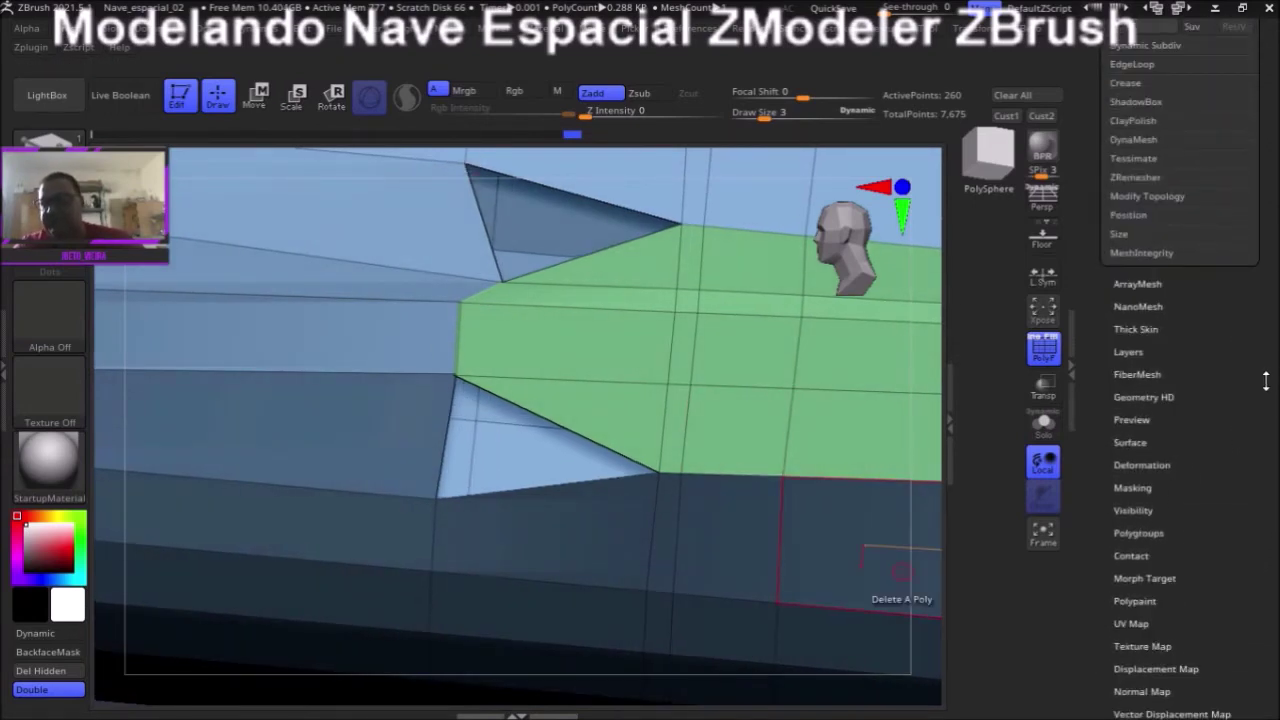
{"action": "left_click_drag", "start_coordinate": [1267, 380], "coordinate": [1238, 516]}
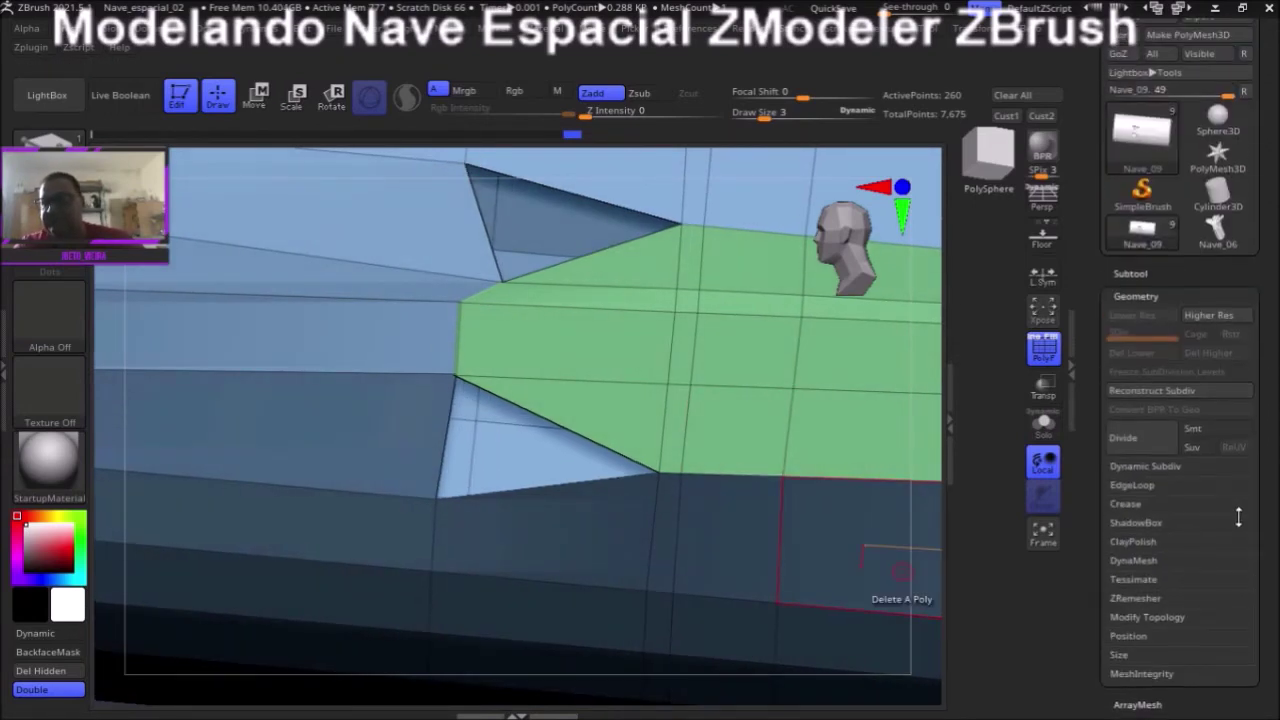
{"action": "left_click", "coordinate": [1133, 617]}
{"action": "left_click_drag", "start_coordinate": [1268, 587], "coordinate": [1262, 482]}
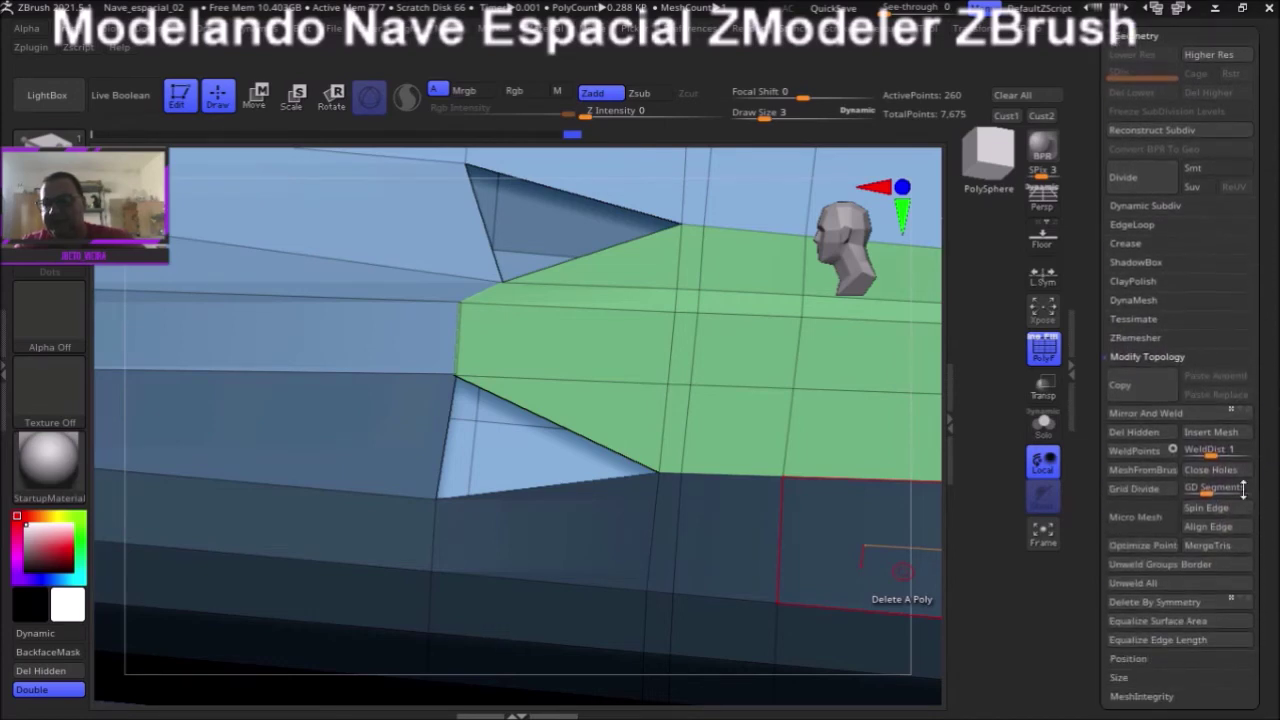
{"action": "left_click_drag", "start_coordinate": [1179, 453], "coordinate": [1214, 453]}
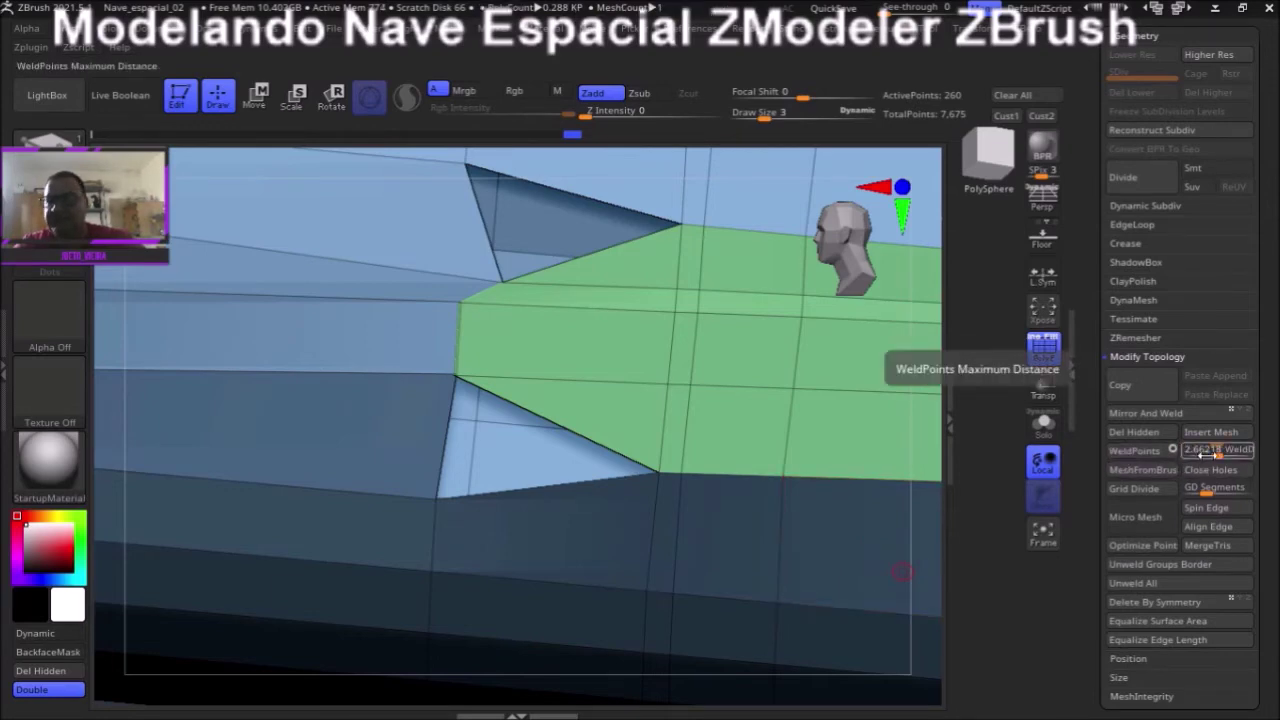
{"action": "left_click_drag", "start_coordinate": [1213, 453], "coordinate": [1226, 453]}
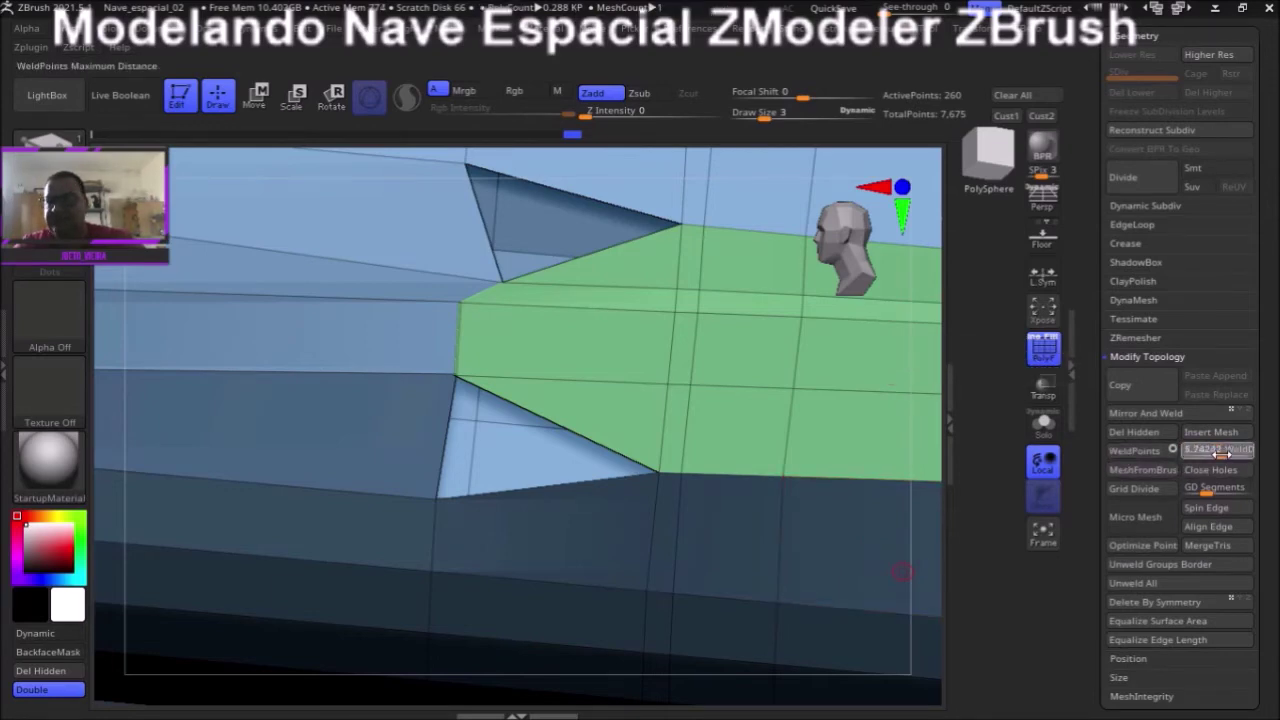
{"action": "left_click", "coordinate": [1130, 451]}
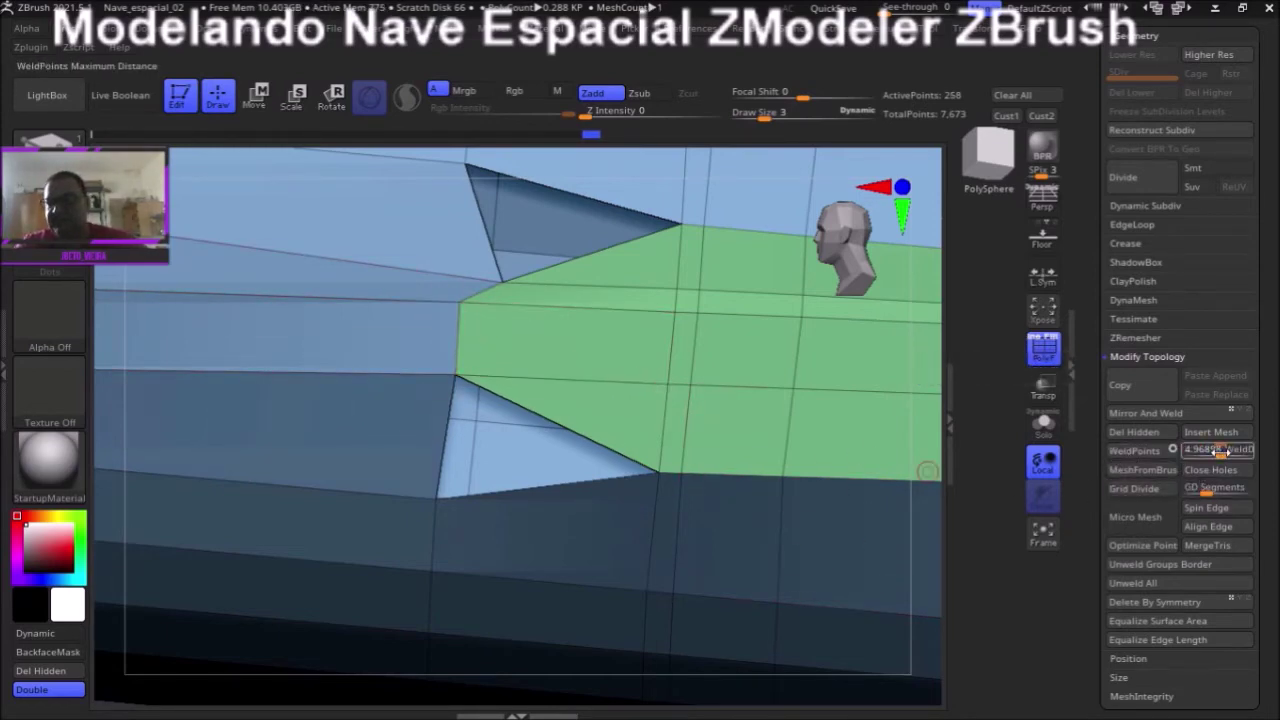
{"action": "mouse_move", "coordinate": [443, 160]}
{"action": "left_mouse_down"}
{"action": "mouse_move", "coordinate": [454, 157]}
{"action": "mouse_move", "coordinate": [497, 243]}
{"action": "left_mouse_up"}
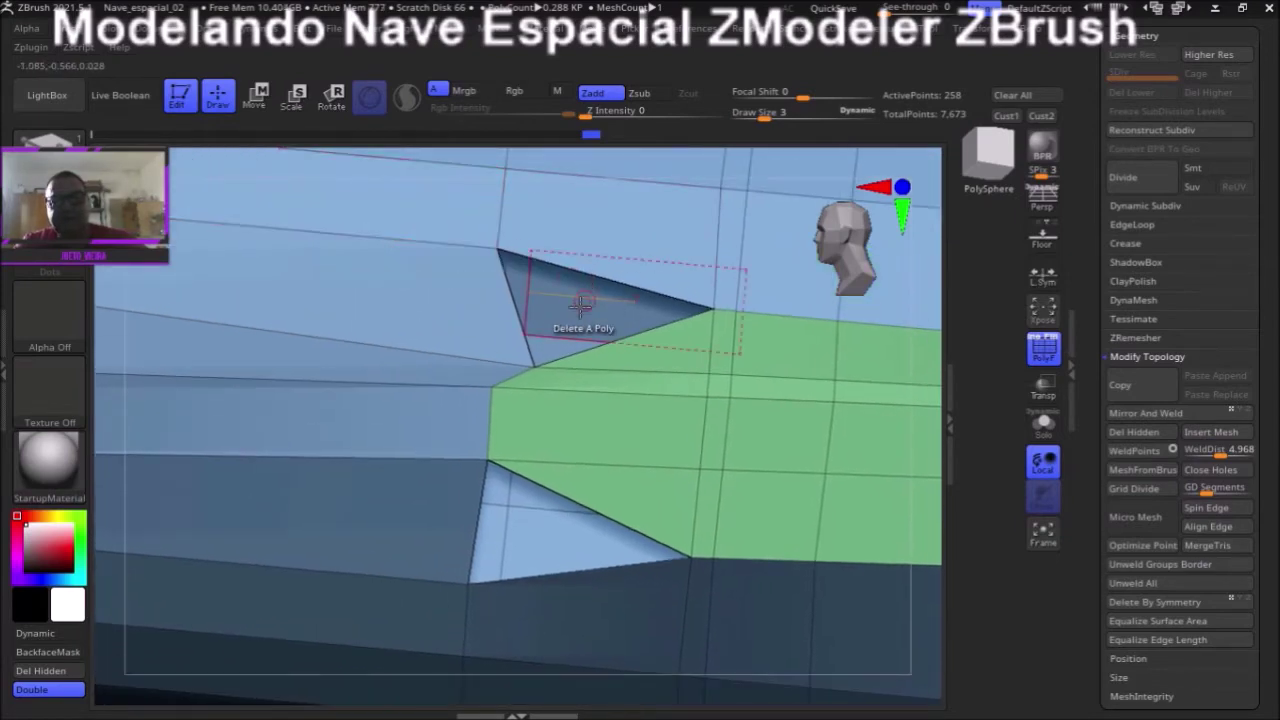
{"action": "key", "text": "space"}
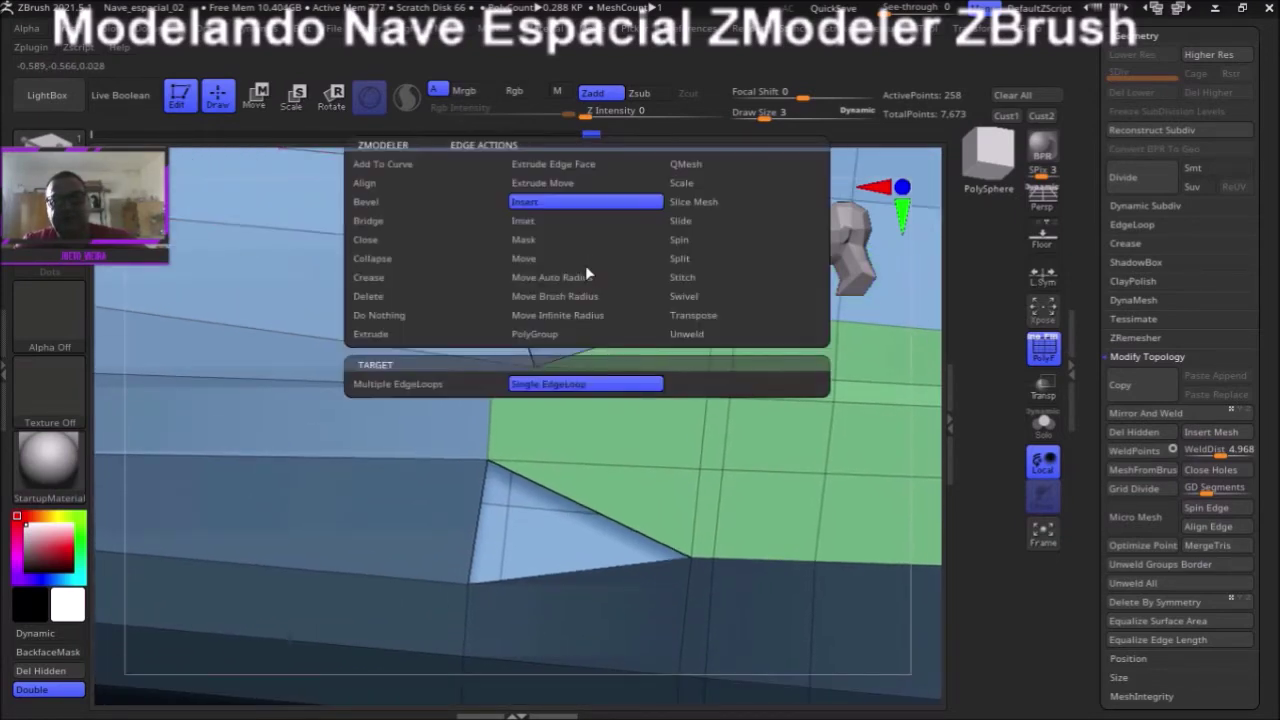
{"action": "left_click", "coordinate": [388, 228]}
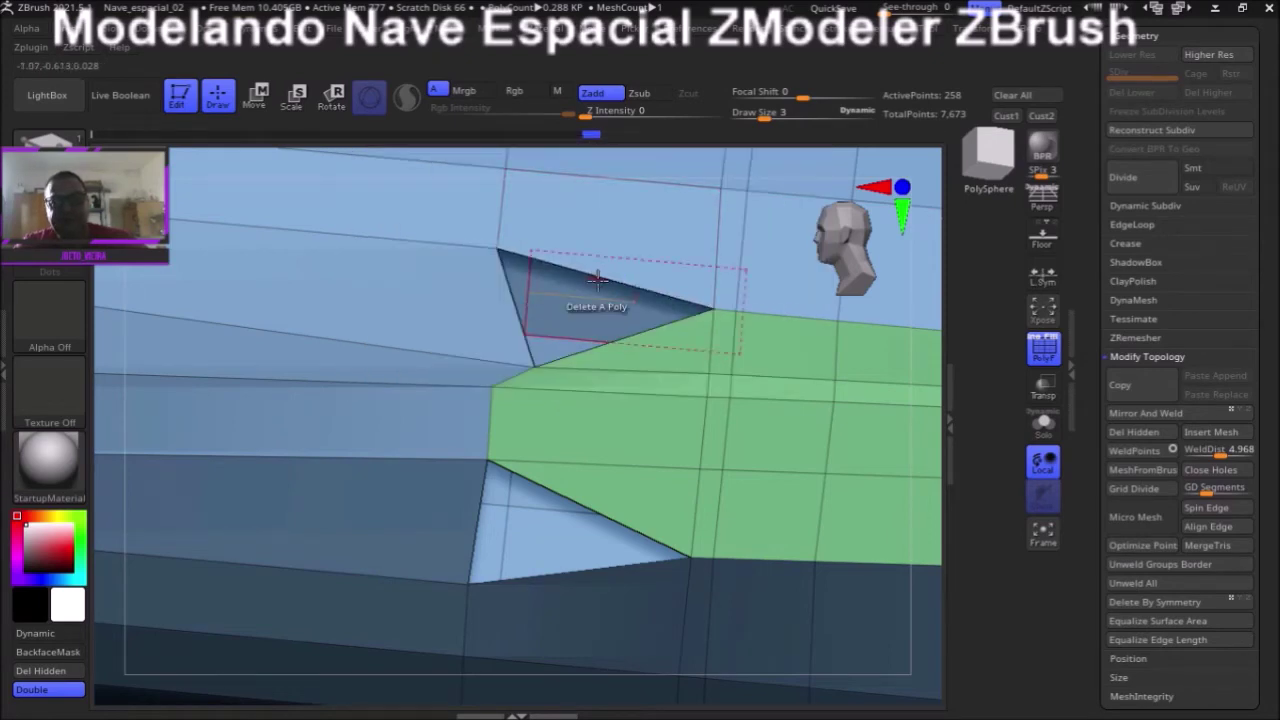
{"action": "left_click", "coordinate": [584, 355]}
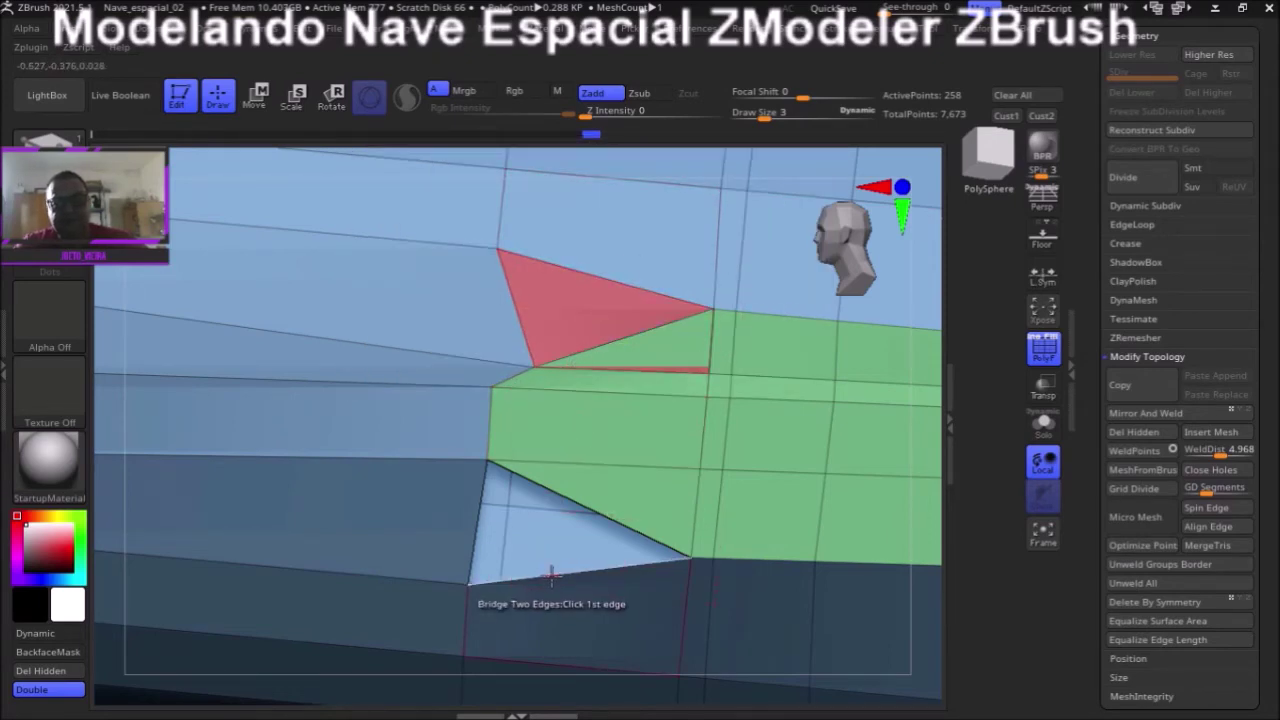
{"action": "left_click", "coordinate": [575, 513]}
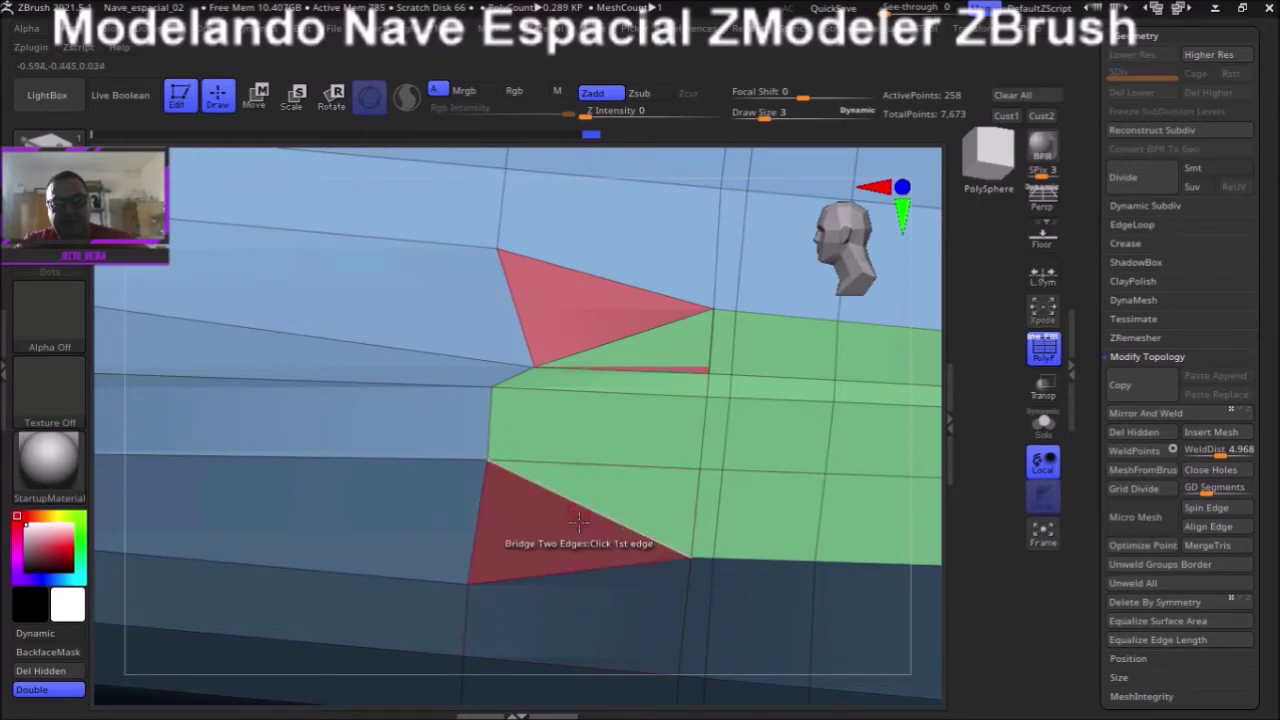
{"action": "mouse_move", "coordinate": [670, 701]}
{"action": "left_mouse_down"}
{"action": "mouse_move", "coordinate": [603, 620]}
{"action": "mouse_move", "coordinate": [617, 643]}
{"action": "mouse_move", "coordinate": [585, 648]}
{"action": "mouse_move", "coordinate": [597, 656]}
{"action": "left_mouse_up"}
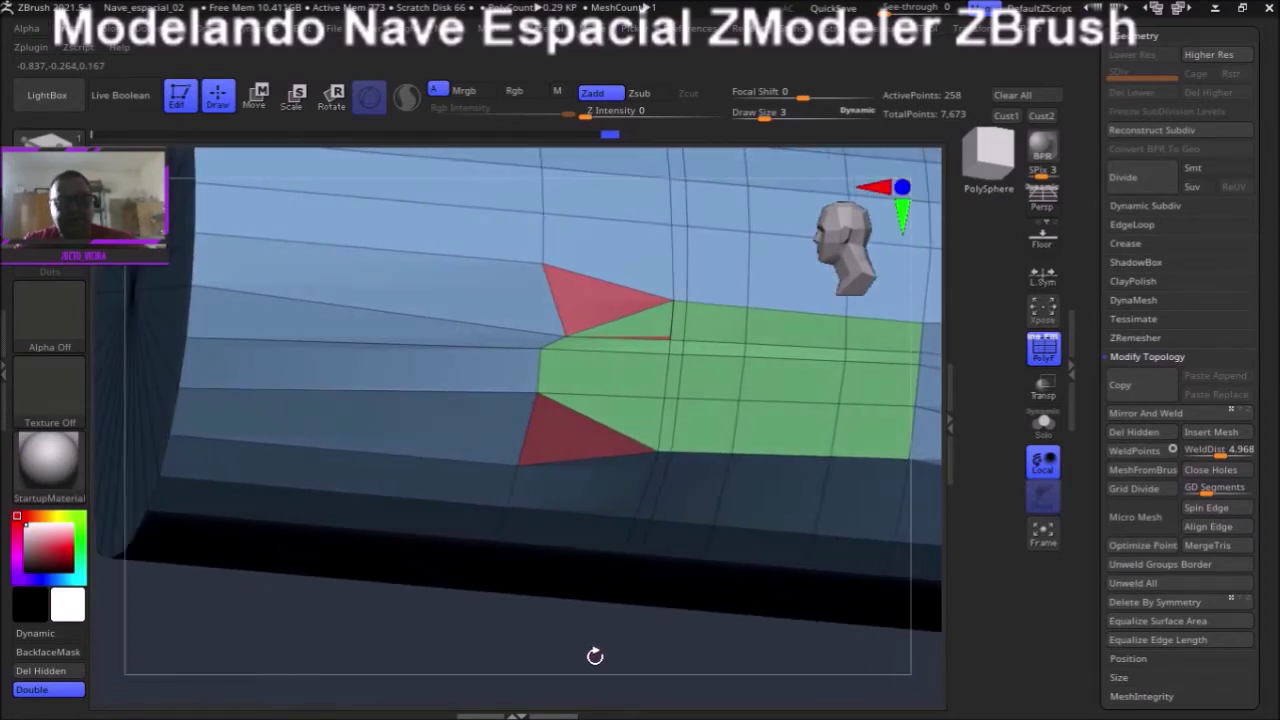
{"action": "key", "text": "ctrl+z"}
{"action": "key", "text": "ctrl+z"}
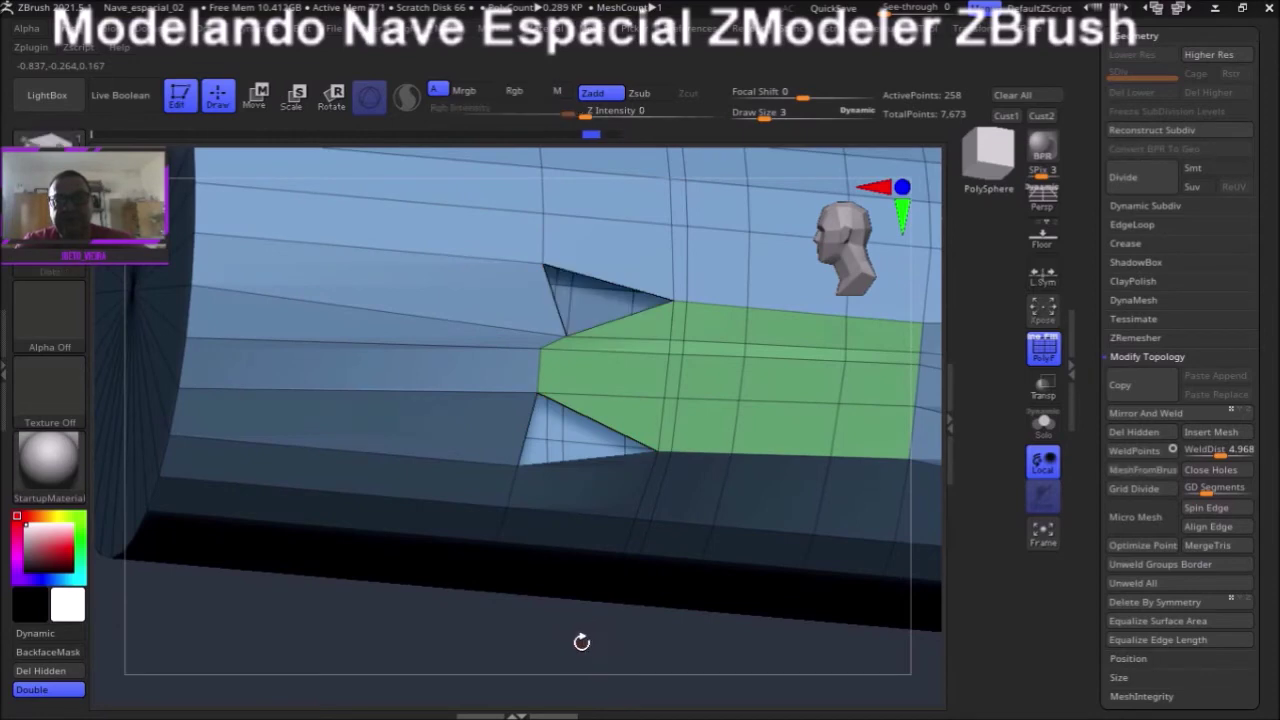
{"action": "mouse_move", "coordinate": [586, 646]}
{"action": "left_mouse_down"}
{"action": "mouse_move", "coordinate": [571, 651]}
{"action": "mouse_move", "coordinate": [583, 663]}
{"action": "mouse_move", "coordinate": [563, 655]}
{"action": "mouse_move", "coordinate": [611, 697]}
{"action": "mouse_move", "coordinate": [600, 690]}
{"action": "left_mouse_up"}
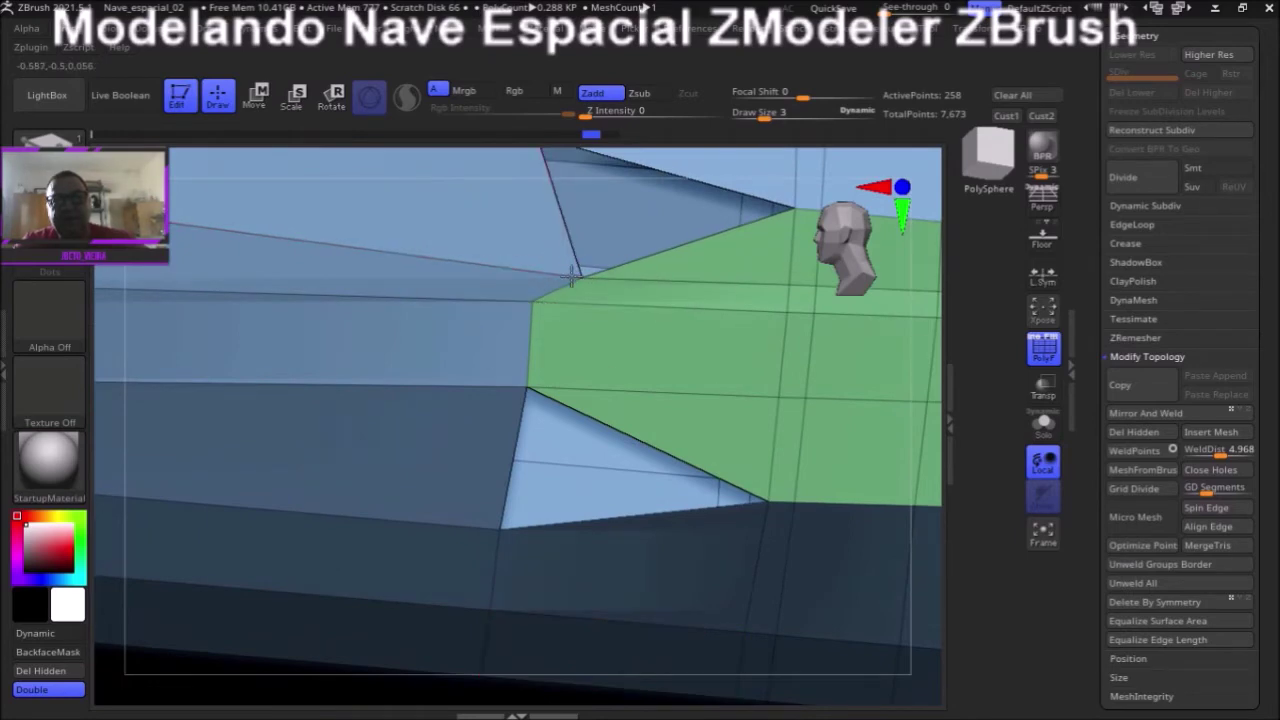
- Shift the upper-gap vertex, then delete its triangle and adjacent quad
{"action": "left_click_drag", "start_coordinate": [572, 274], "coordinate": [532, 258]}
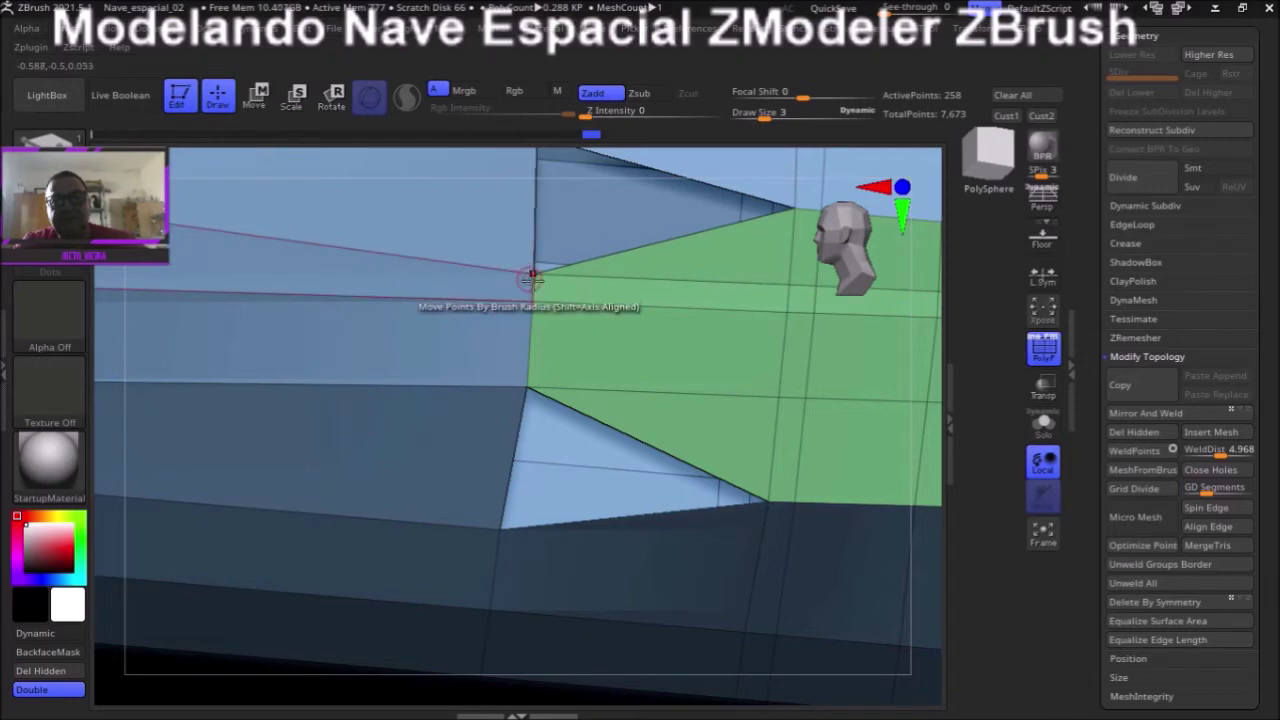
{"action": "mouse_move", "coordinate": [680, 148]}
{"action": "left_mouse_down"}
{"action": "mouse_move", "coordinate": [606, 177]}
{"action": "mouse_move", "coordinate": [694, 304]}
{"action": "left_mouse_up"}
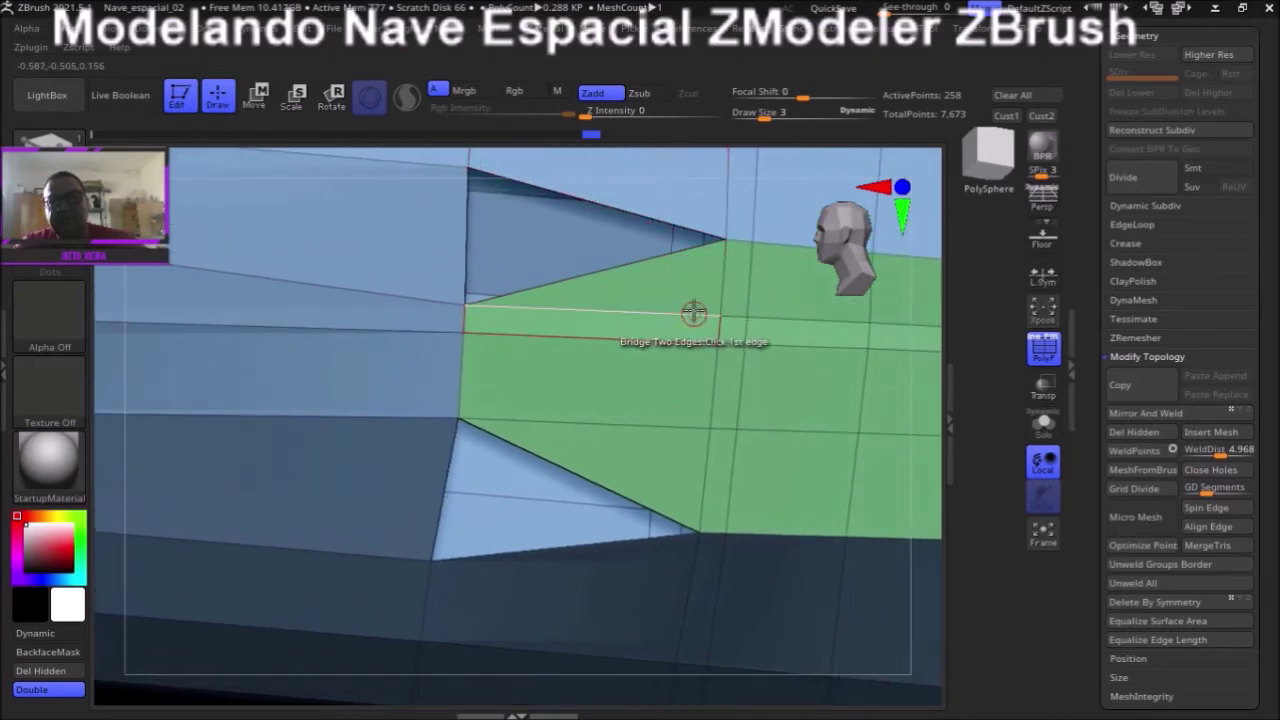
{"action": "left_click", "coordinate": [606, 272]}
{"action": "left_click", "coordinate": [610, 268]}
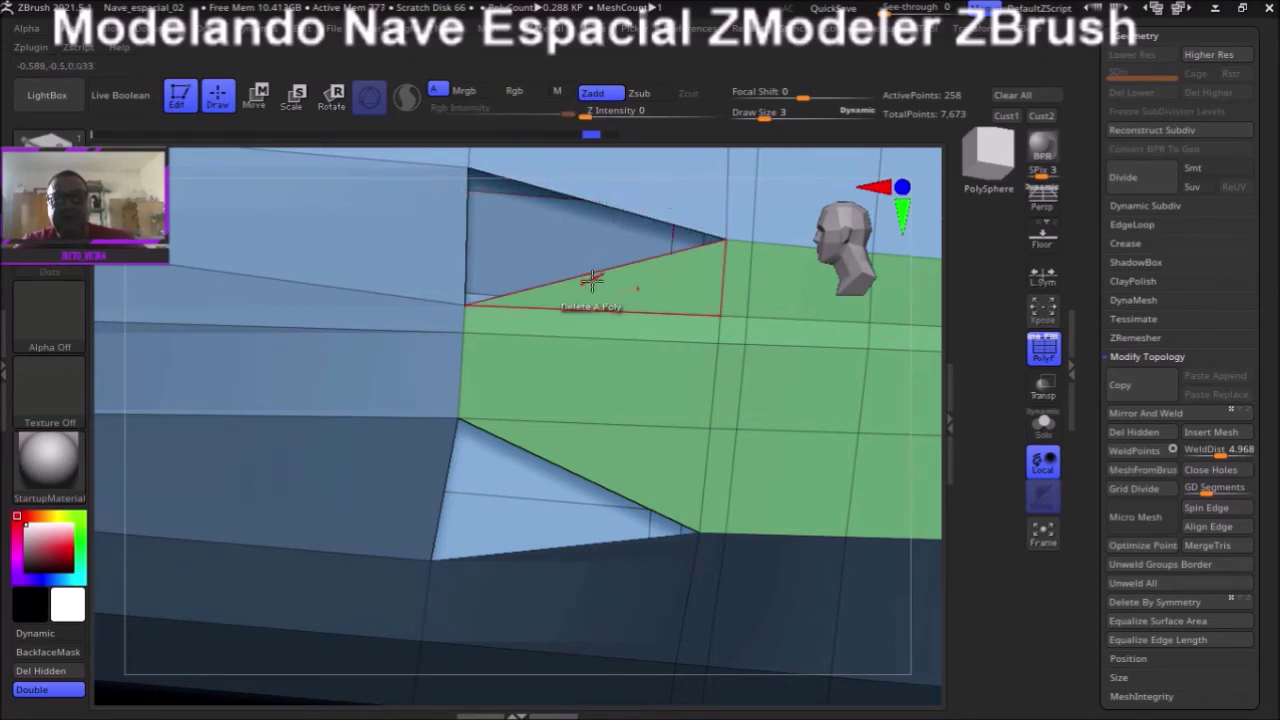
{"action": "mouse_move", "coordinate": [557, 163]}
{"action": "left_mouse_down"}
{"action": "mouse_move", "coordinate": [606, 163]}
{"action": "mouse_move", "coordinate": [489, 163]}
{"action": "mouse_move", "coordinate": [488, 135]}
{"action": "mouse_move", "coordinate": [492, 150]}
{"action": "left_mouse_up"}
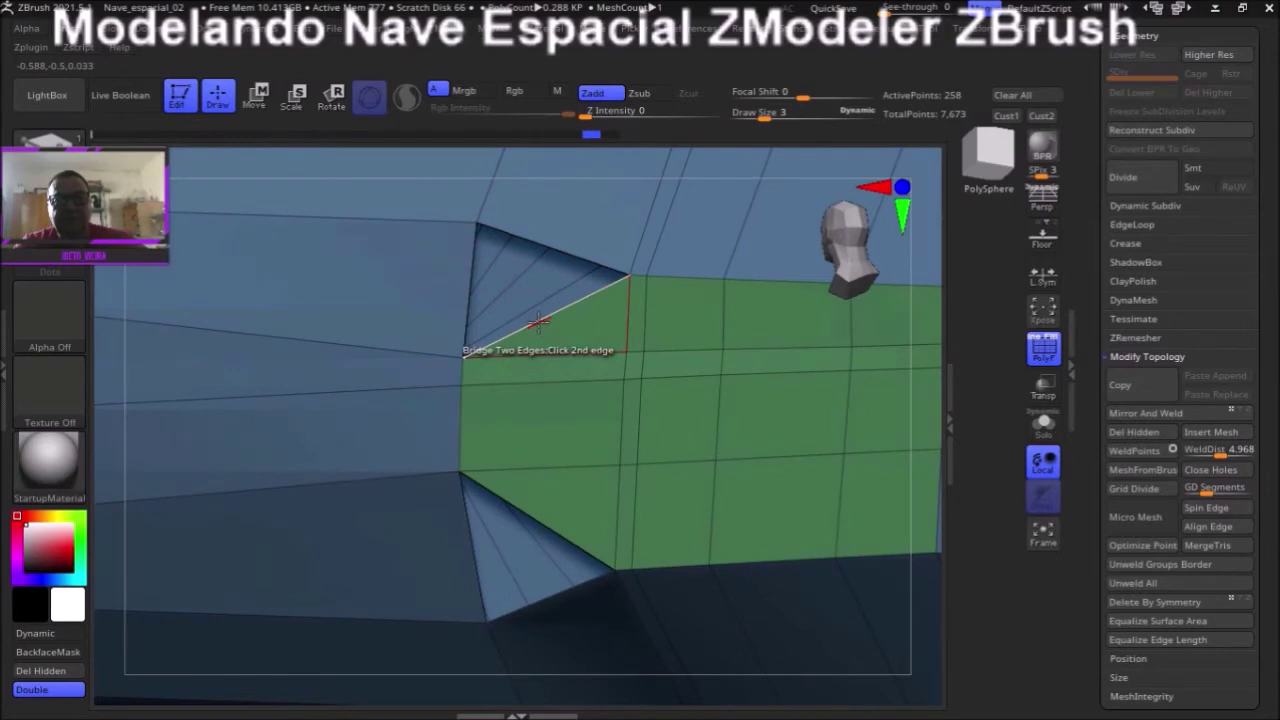
{"action": "key", "text": "space"}
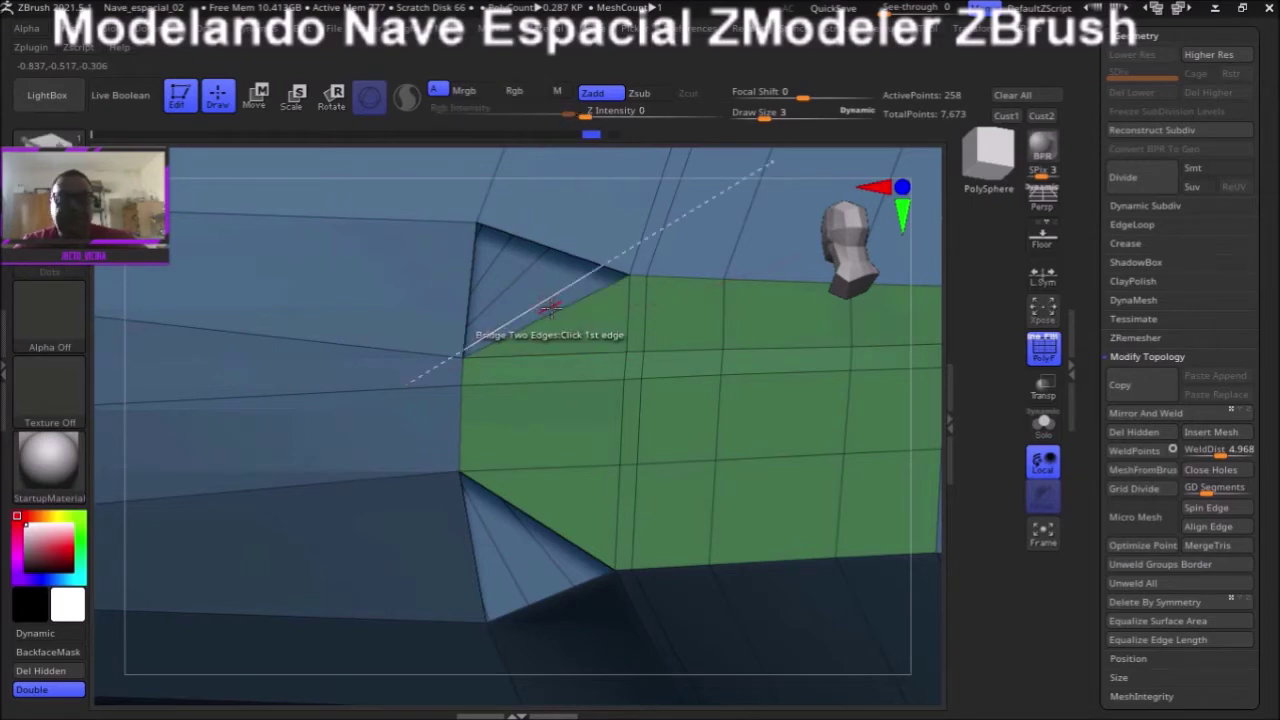
{"action": "key", "text": "space"}
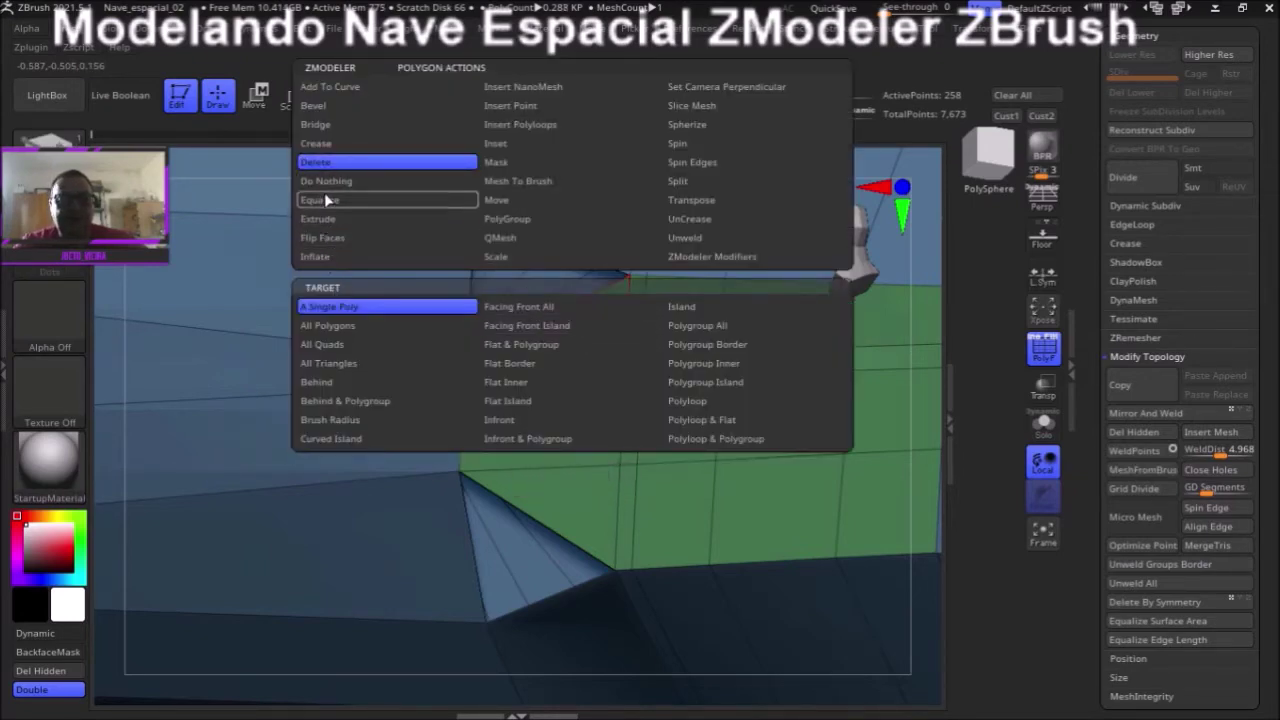
{"action": "left_click", "coordinate": [327, 182]}
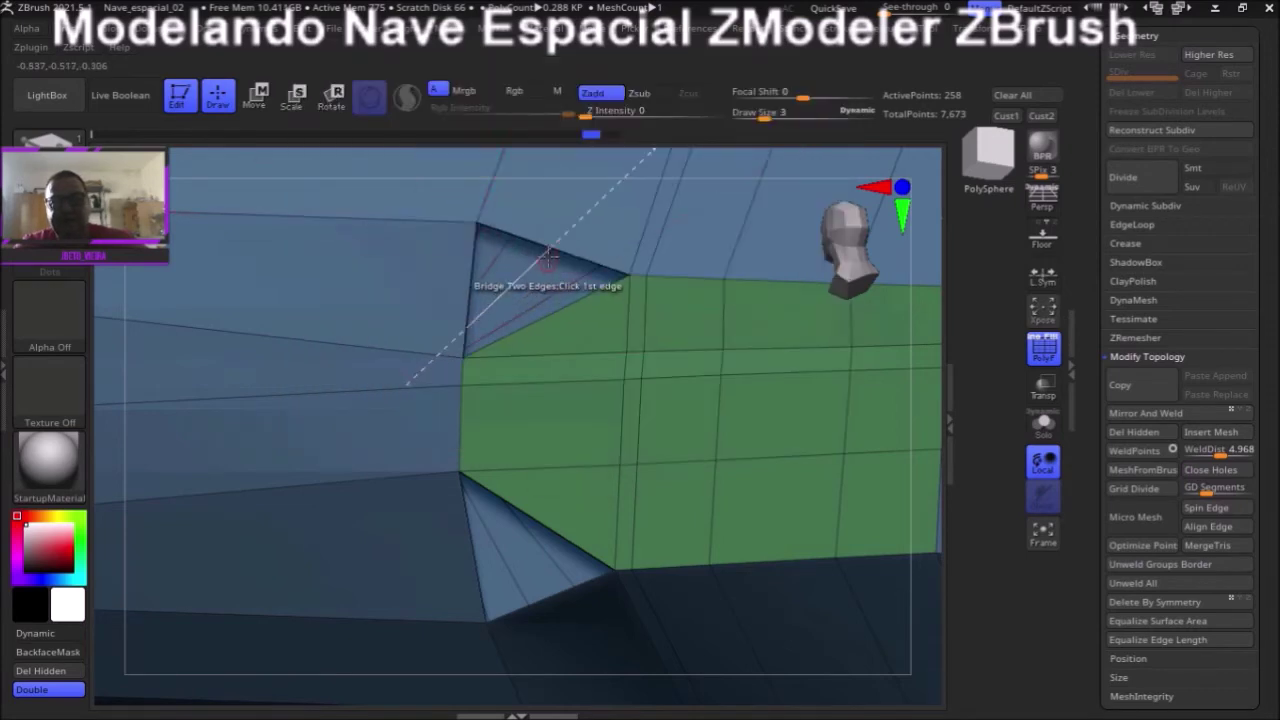
{"action": "left_click", "coordinate": [560, 314]}
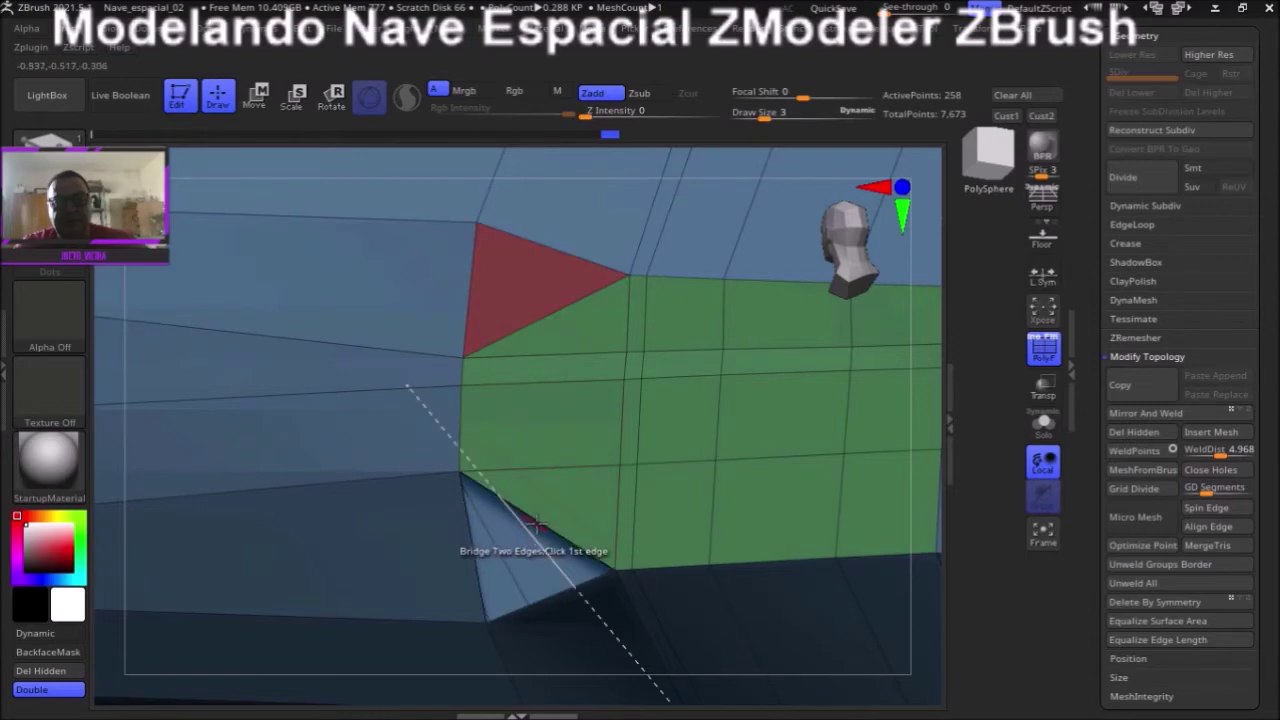
{"action": "left_click", "coordinate": [553, 604]}
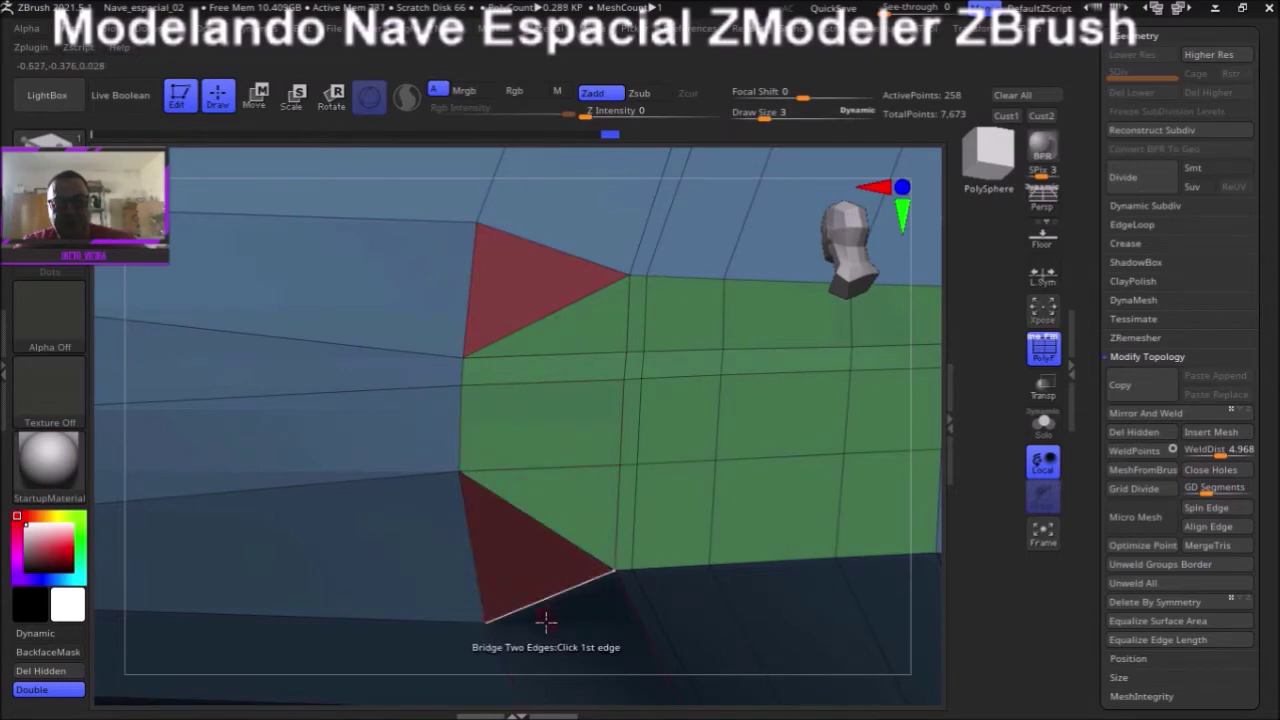
{"action": "mouse_move", "coordinate": [474, 206]}
{"action": "right_mouse_down"}
{"action": "mouse_move", "coordinate": [491, 160]}
{"action": "mouse_move", "coordinate": [558, 160]}
{"action": "mouse_move", "coordinate": [571, 234]}
{"action": "right_mouse_up"}
{"action": "key", "text": "f"}
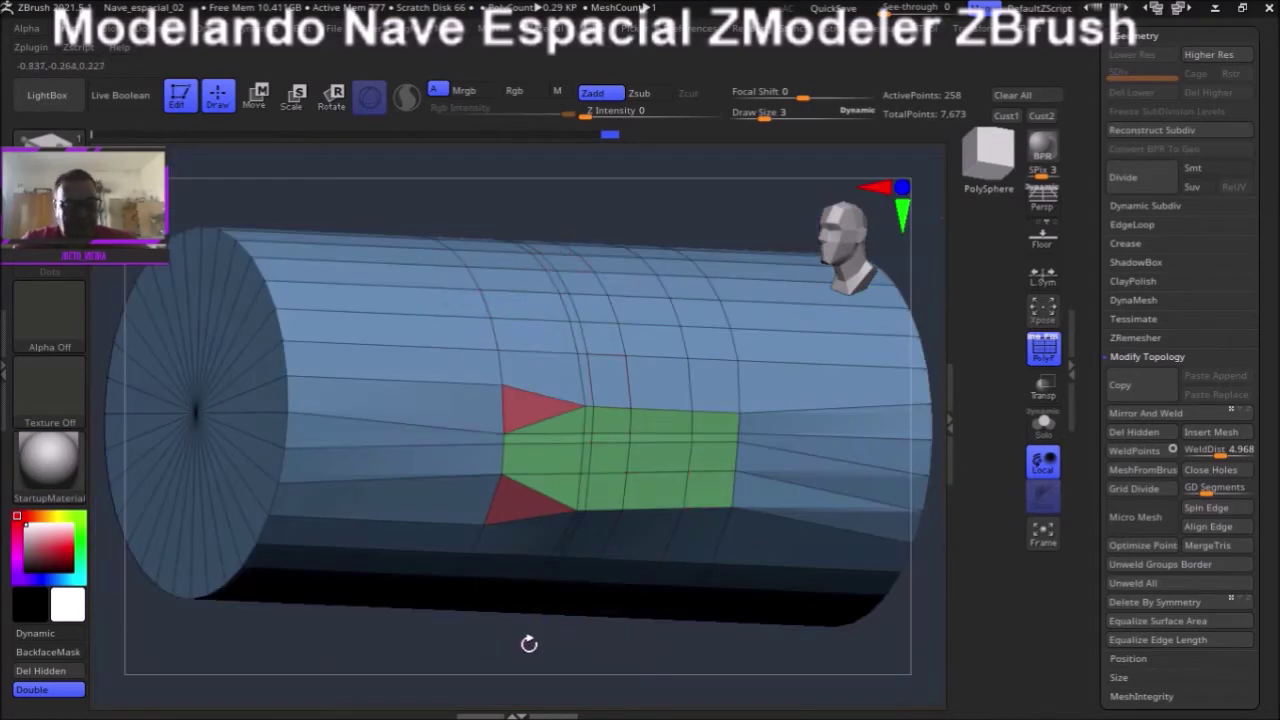
{"action": "mouse_move", "coordinate": [564, 659]}
{"action": "right_mouse_down", "text": "alt"}
{"action": "mouse_move", "coordinate": [540, 586]}
{"action": "mouse_move", "coordinate": [580, 580]}
{"action": "mouse_move", "coordinate": [540, 586]}
{"action": "mouse_move", "coordinate": [537, 603]}
{"action": "mouse_move", "coordinate": [566, 533]}
{"action": "right_mouse_up", "text": "alt"}
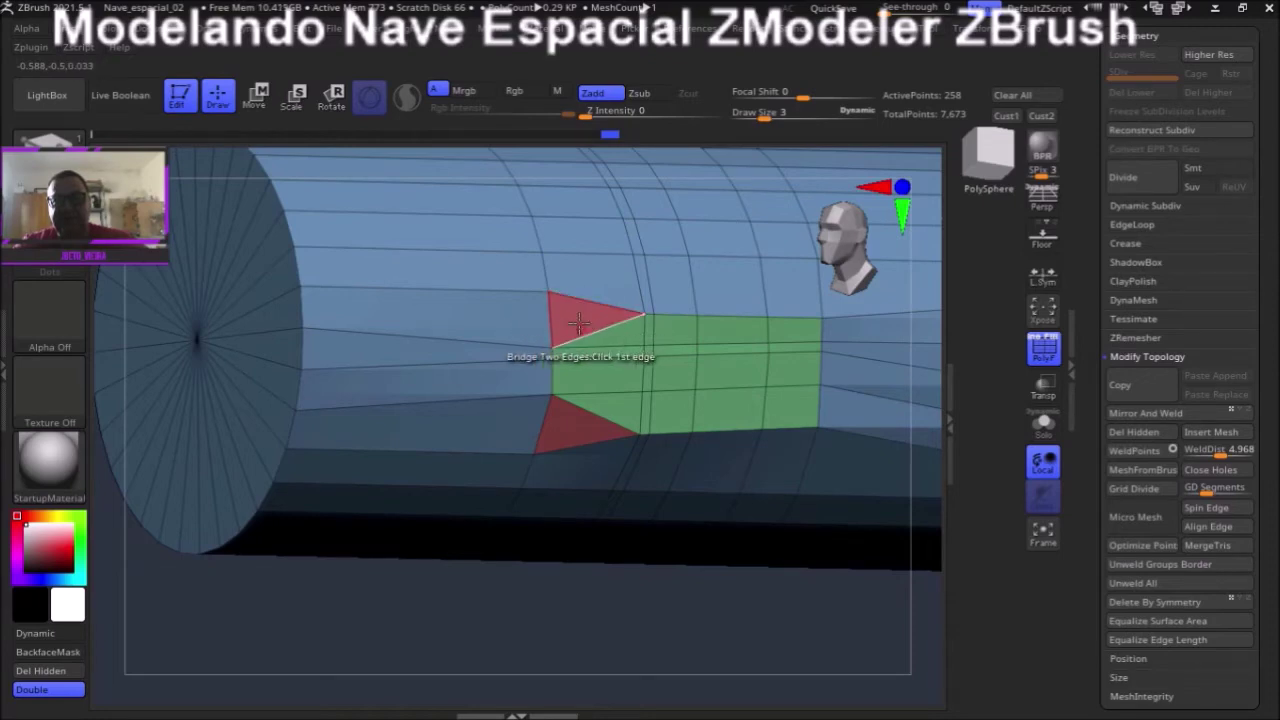
{"action": "mouse_move", "coordinate": [477, 623]}
{"action": "right_mouse_down"}
{"action": "mouse_move", "coordinate": [451, 600]}
{"action": "mouse_move", "coordinate": [530, 483]}
{"action": "right_mouse_up"}
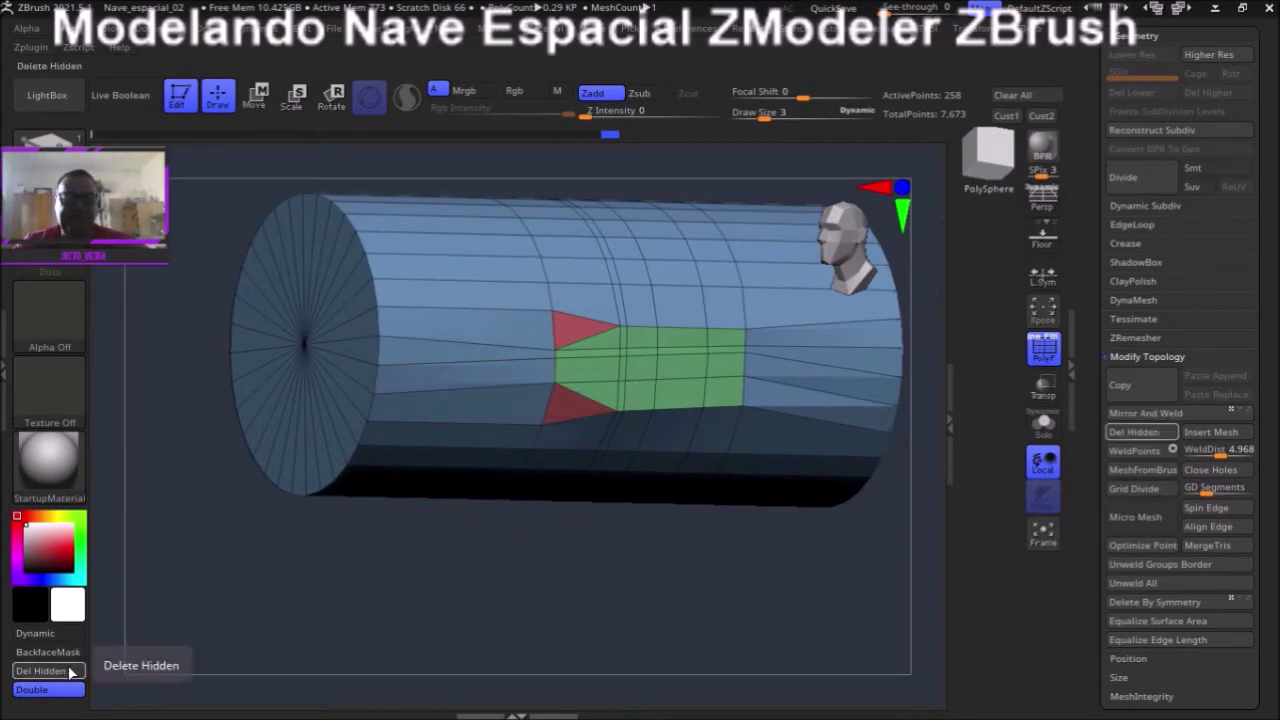
{"action": "mouse_move", "coordinate": [477, 623]}
{"action": "right_mouse_down"}
{"action": "mouse_move", "coordinate": [531, 597]}
{"action": "mouse_move", "coordinate": [532, 627]}
{"action": "mouse_move", "coordinate": [600, 569]}
{"action": "mouse_move", "coordinate": [580, 571]}
{"action": "right_mouse_up"}
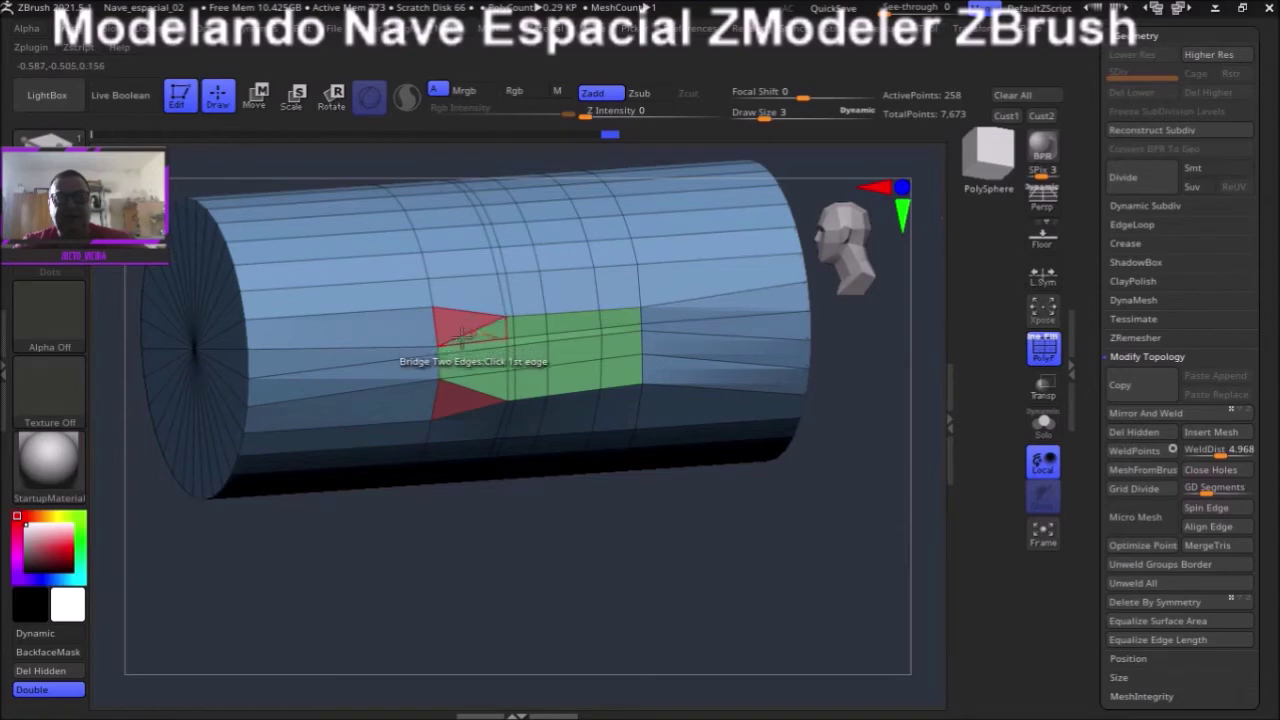
{"action": "mouse_move", "coordinate": [826, 470]}
{"action": "right_mouse_down", "text": "ctrl"}
{"action": "mouse_move", "coordinate": [700, 600]}
{"action": "mouse_move", "coordinate": [431, 486]}
{"action": "right_mouse_up", "text": "ctrl"}
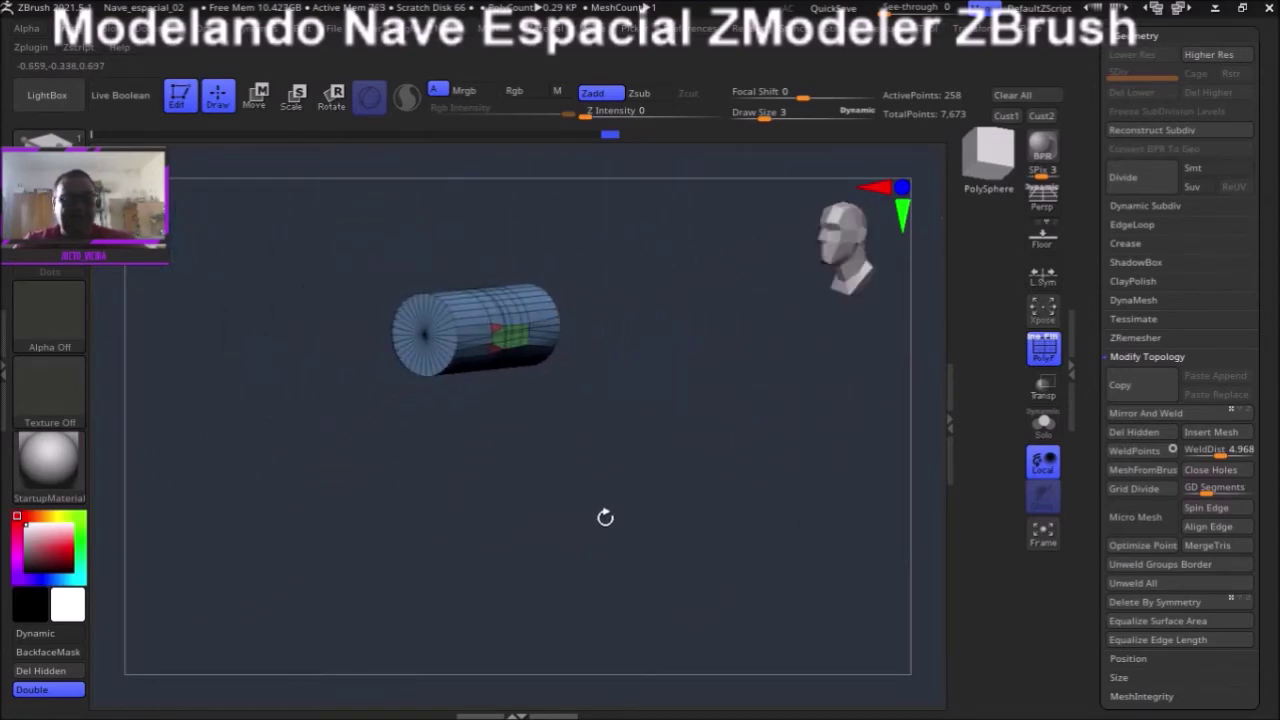
{"action": "key", "text": "ctrl+shift"}
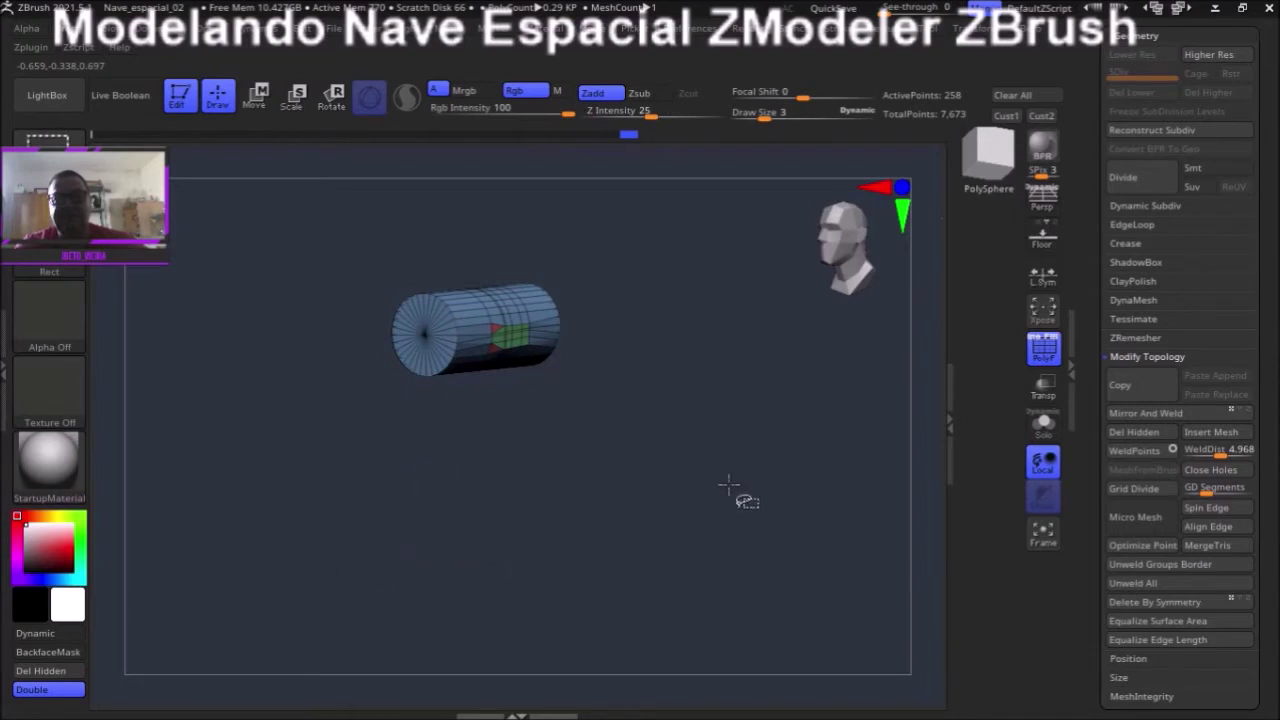
{"action": "left_click_drag", "start_coordinate": [586, 546], "coordinate": [563, 546]}
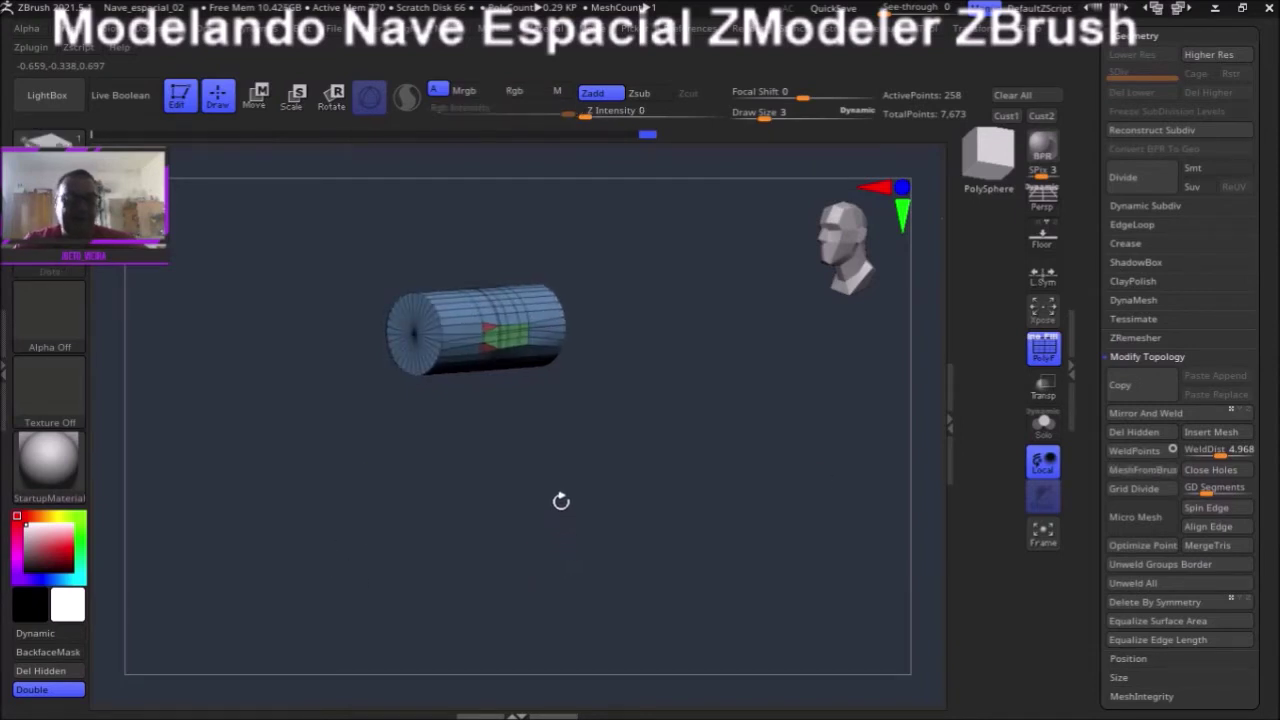
{"action": "scroll", "coordinate": [561, 501], "scroll_direction": "up", "scroll_amount": 3}
{"action": "scroll", "coordinate": [660, 640], "scroll_direction": "up", "scroll_amount": 1}
{"action": "scroll", "coordinate": [634, 583], "scroll_direction": "up", "scroll_amount": 2}
{"action": "scroll", "coordinate": [620, 577], "scroll_direction": "up", "scroll_amount": 3}
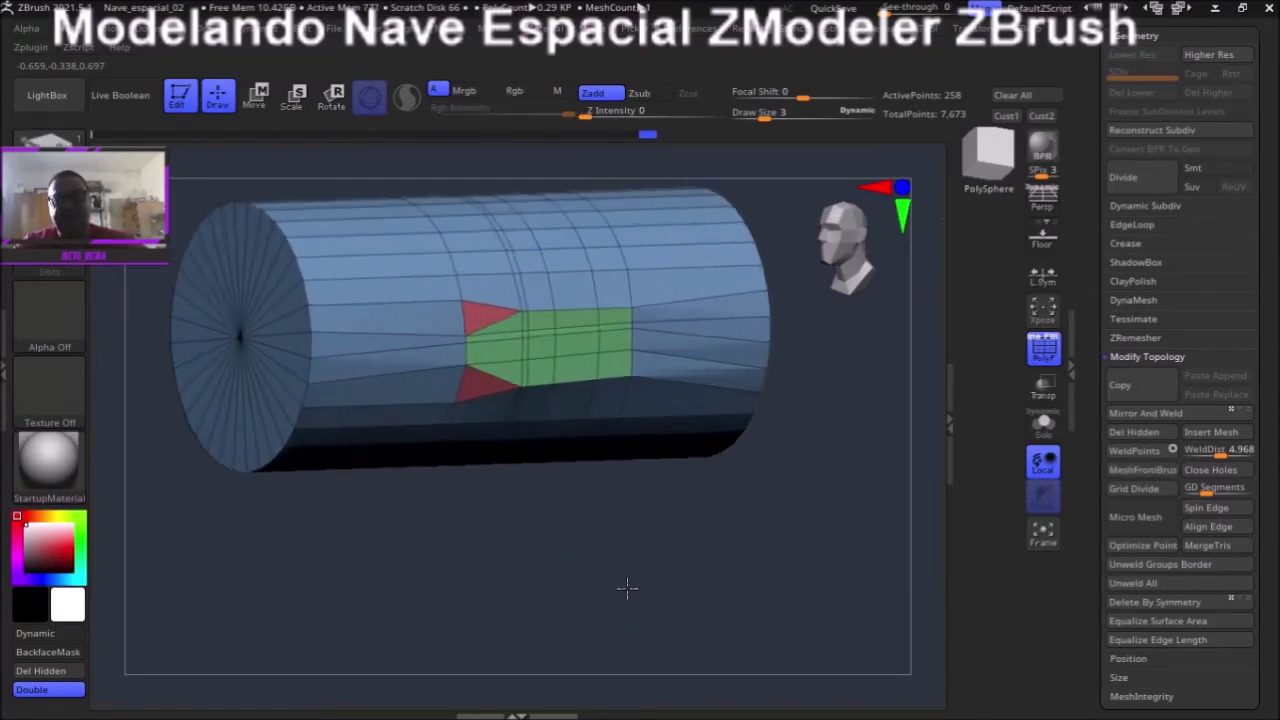
{"action": "scroll", "coordinate": [627, 588], "scroll_direction": "up", "scroll_amount": 2}
{"action": "scroll", "coordinate": [640, 595], "scroll_direction": "up", "scroll_amount": 1}
{"action": "scroll", "coordinate": [634, 590], "scroll_direction": "up", "scroll_amount": 2}
{"action": "scroll", "coordinate": [630, 585], "scroll_direction": "up", "scroll_amount": 2}
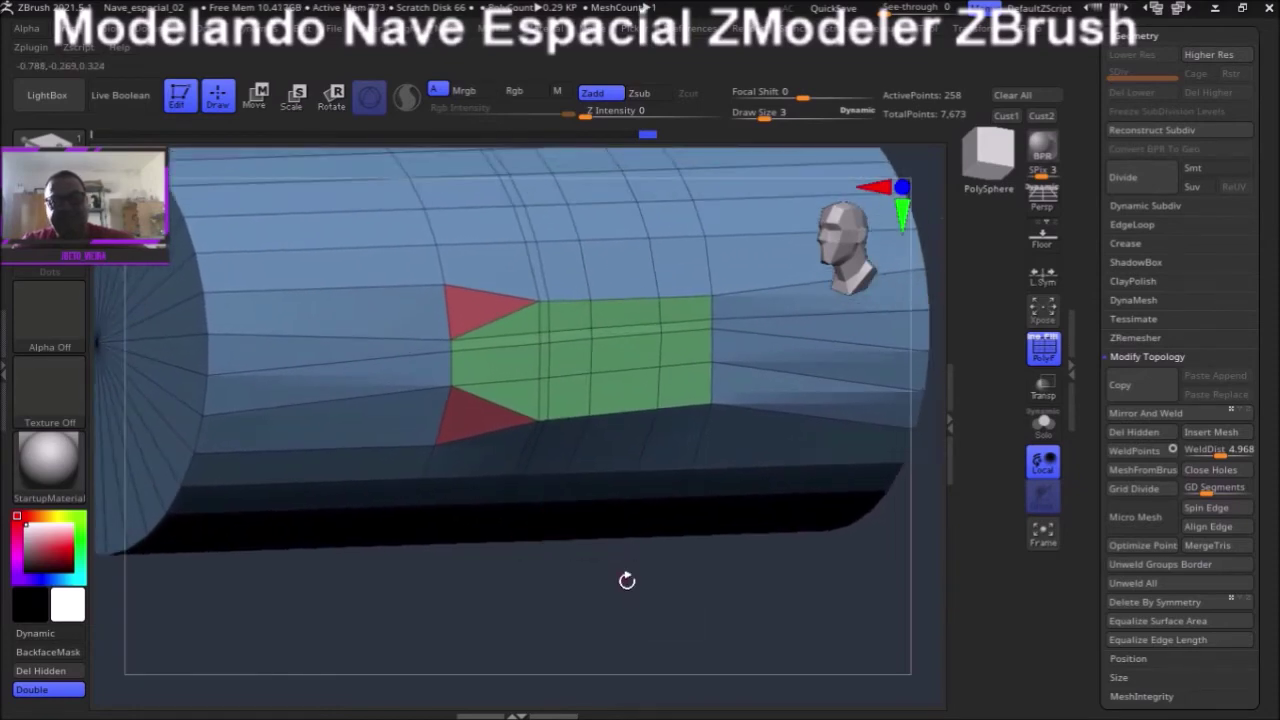
{"action": "scroll", "coordinate": [627, 580], "scroll_direction": "up", "scroll_amount": 2}
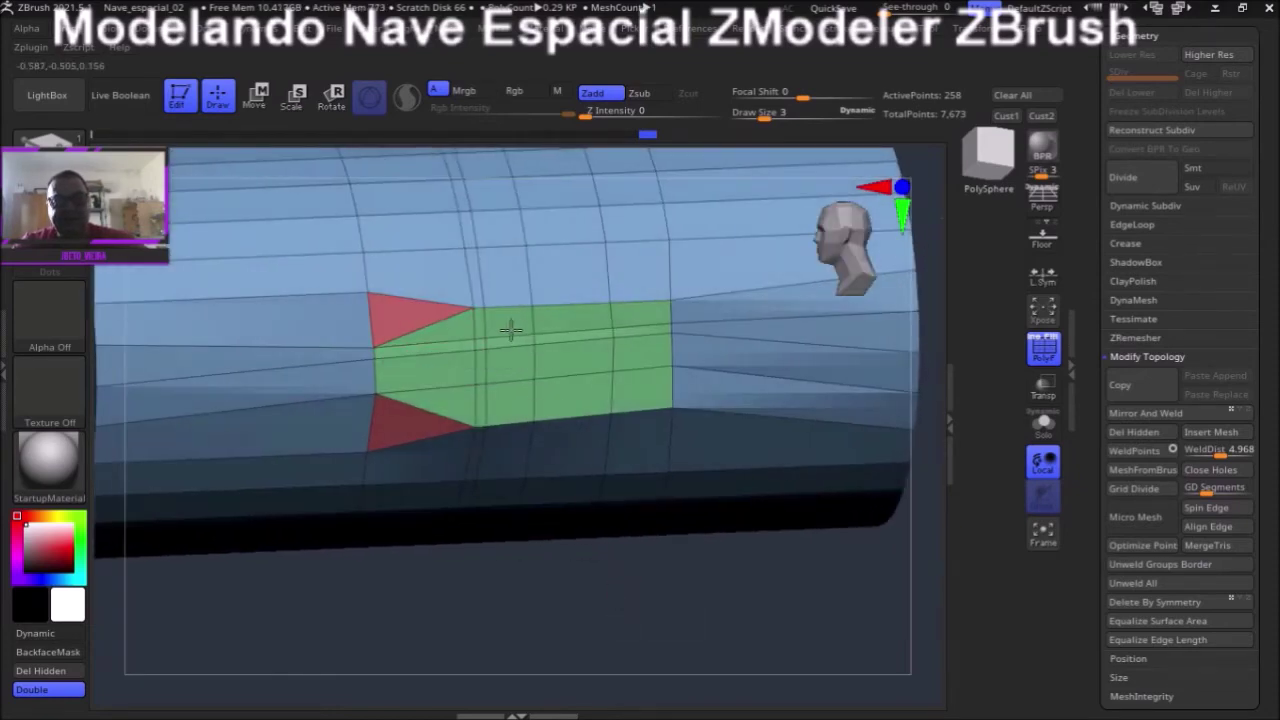
- Mark the green patch polygons and remove them with Poly Delete, opening the hole
{"action": "key", "text": "space"}
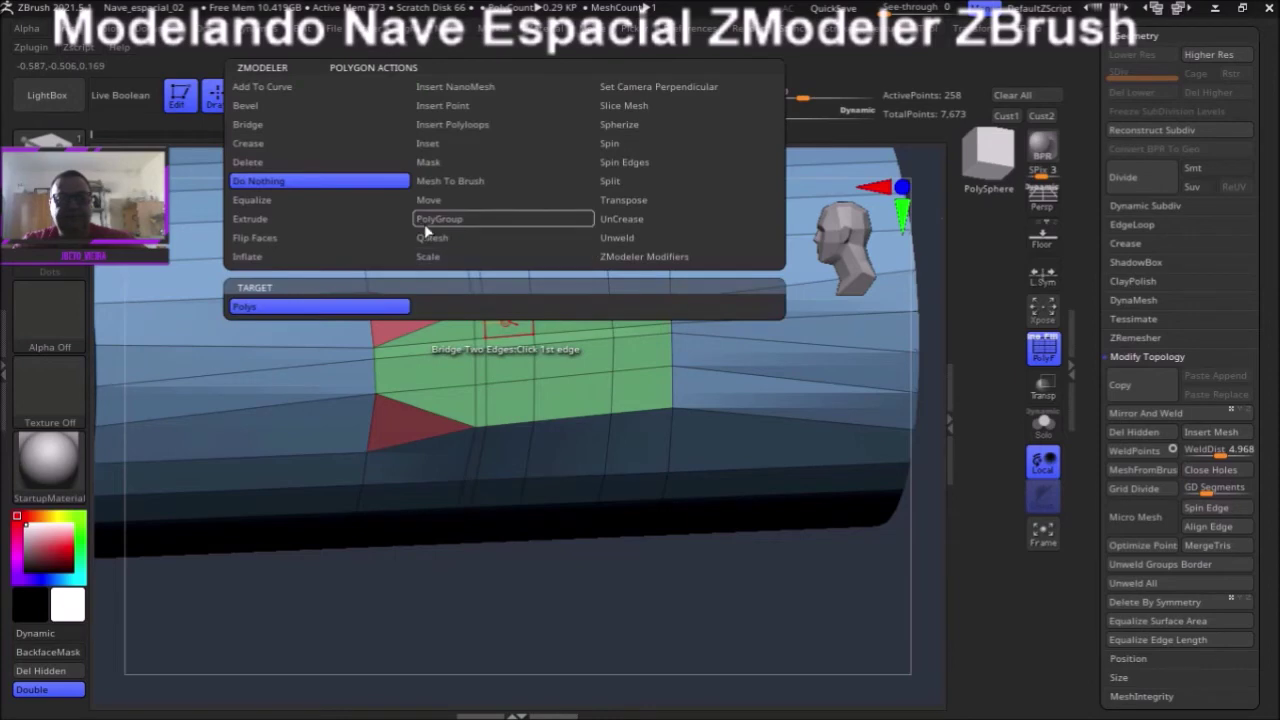
{"action": "left_click", "coordinate": [376, 305]}
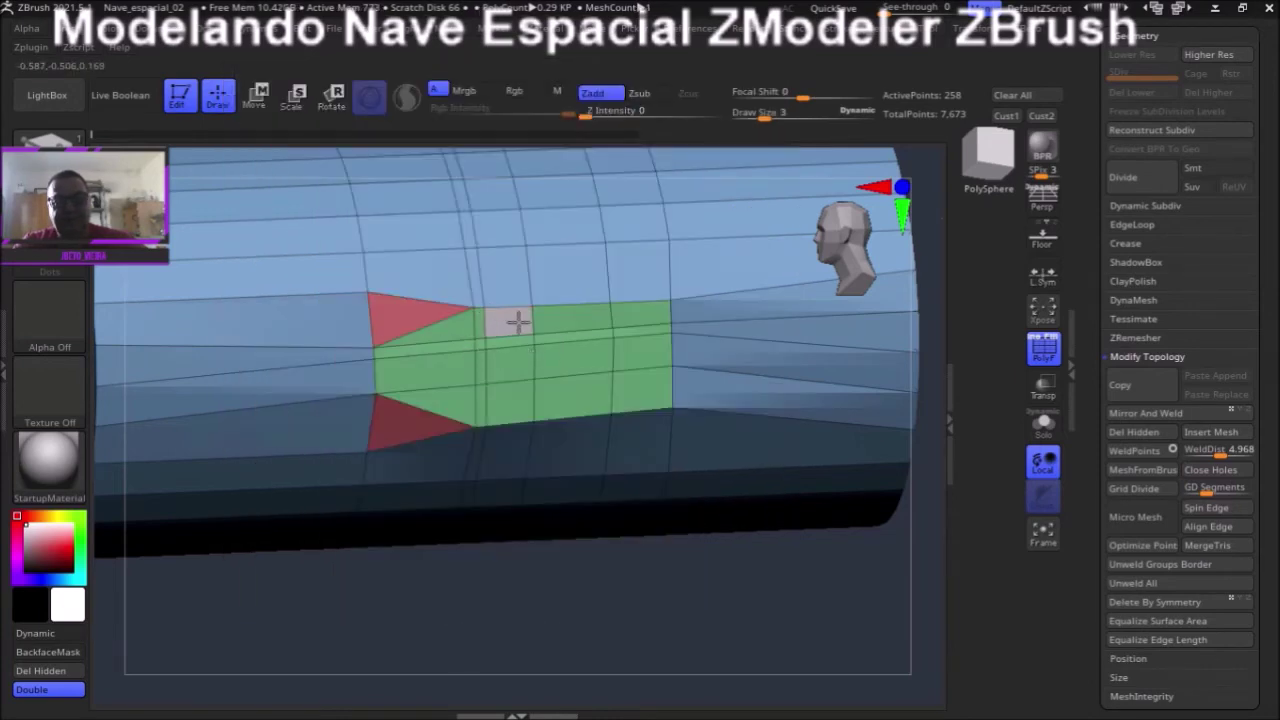
{"action": "left_click_drag", "start_coordinate": [648, 333], "coordinate": [462, 333]}
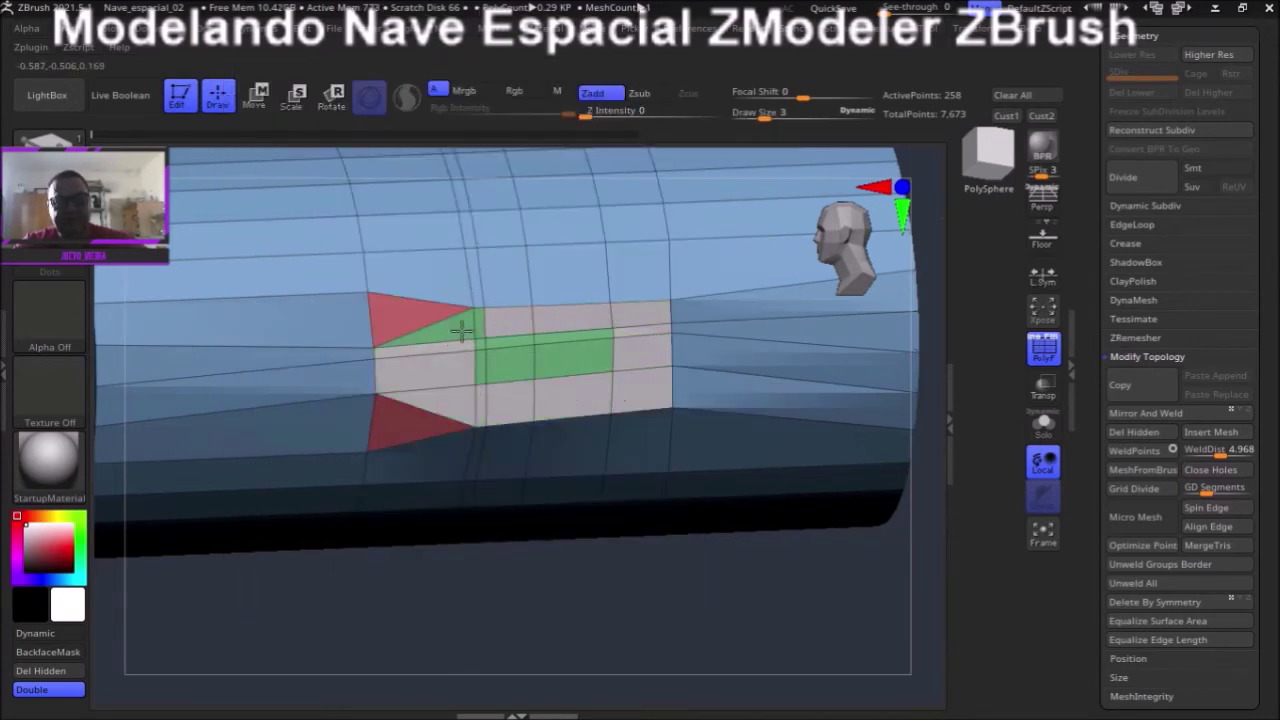
{"action": "key", "text": "space"}
{"action": "left_click", "coordinate": [298, 162]}
{"action": "left_click", "coordinate": [553, 368]}
{"action": "mouse_move", "coordinate": [637, 614]}
{"action": "left_mouse_down"}
{"action": "mouse_move", "coordinate": [597, 594]}
{"action": "mouse_move", "coordinate": [622, 578]}
{"action": "left_mouse_up"}
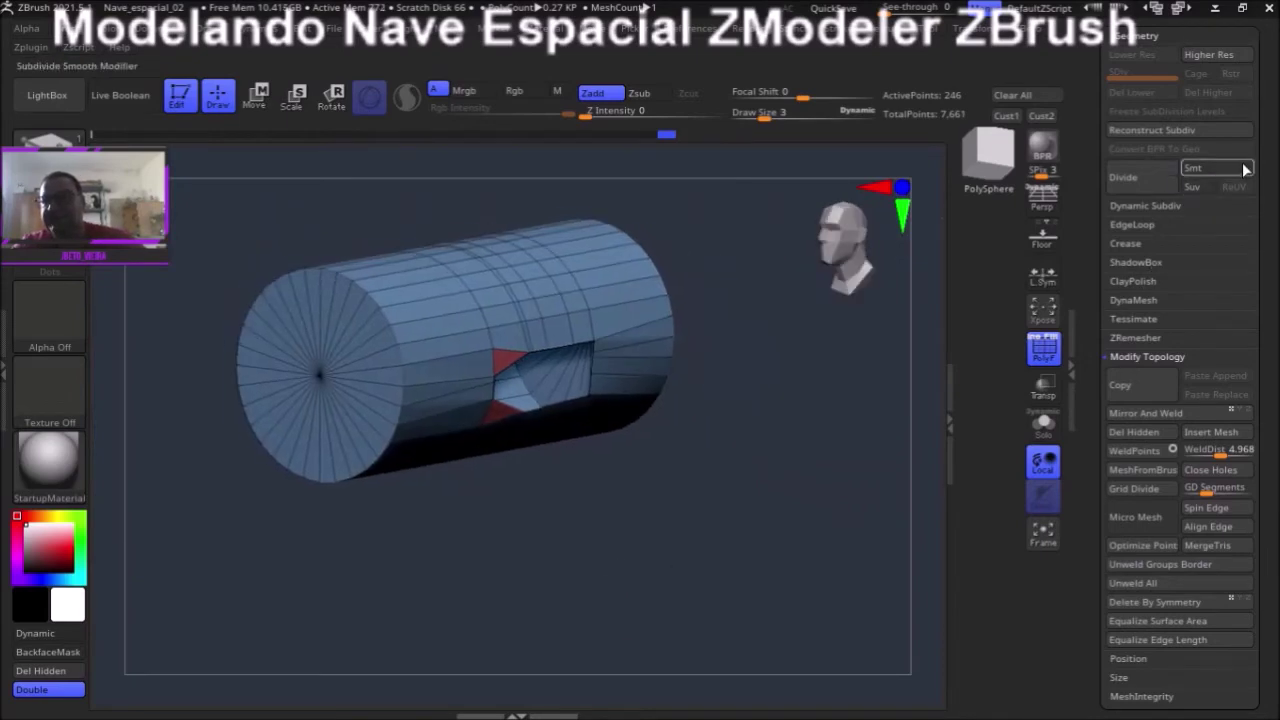
{"action": "scroll", "coordinate": [1200, 240], "scroll_direction": "up", "scroll_amount": 2}
{"action": "scroll", "coordinate": [1160, 300], "scroll_direction": "up", "scroll_amount": 3}
{"action": "left_click", "coordinate": [1131, 320]}
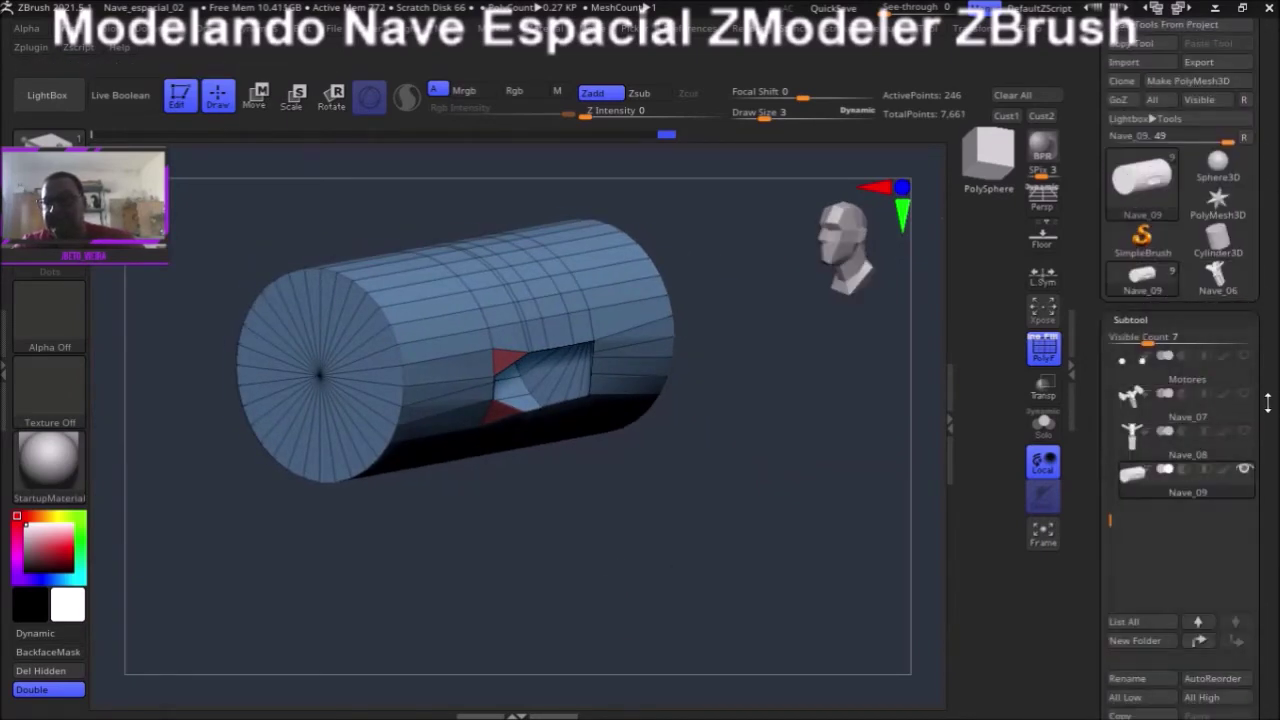
- Delete the wing-end face of Nave_08 in Solo view, then show the engine cylinder again
{"action": "left_click_drag", "start_coordinate": [1266, 400], "coordinate": [1260, 346]}
{"action": "left_click", "coordinate": [1190, 385]}
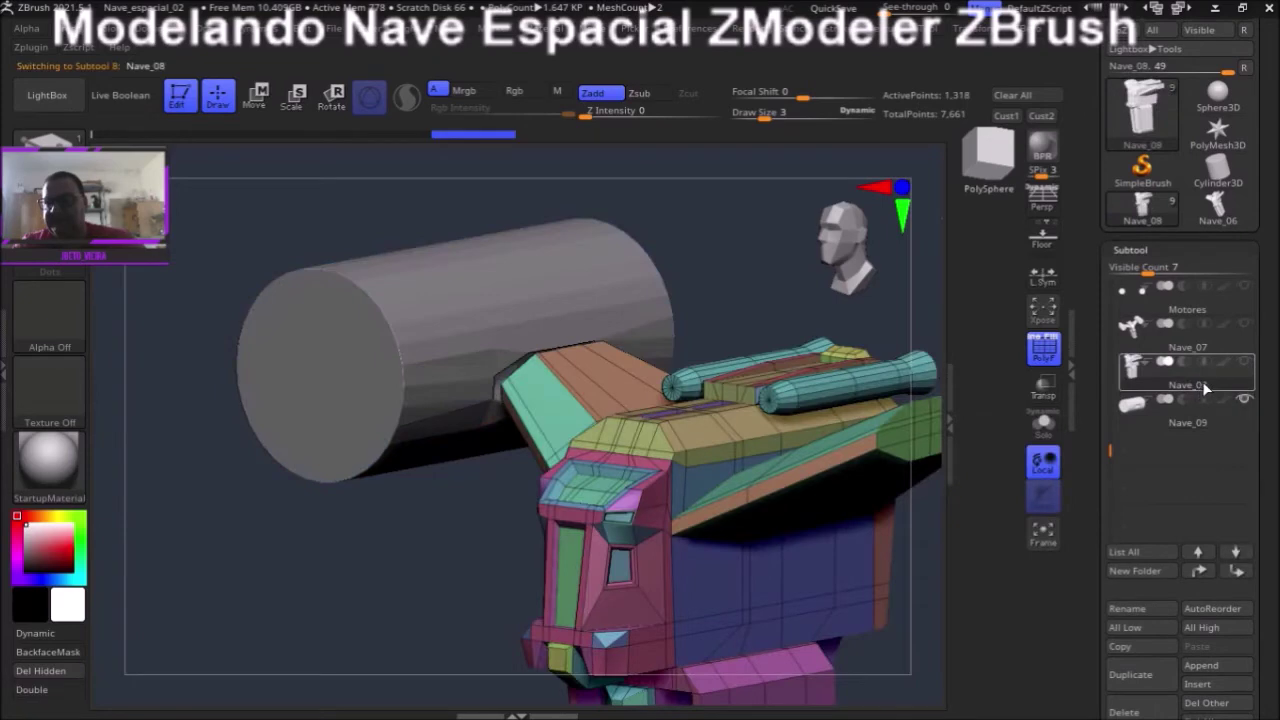
{"action": "left_click_drag", "start_coordinate": [778, 292], "coordinate": [752, 272]}
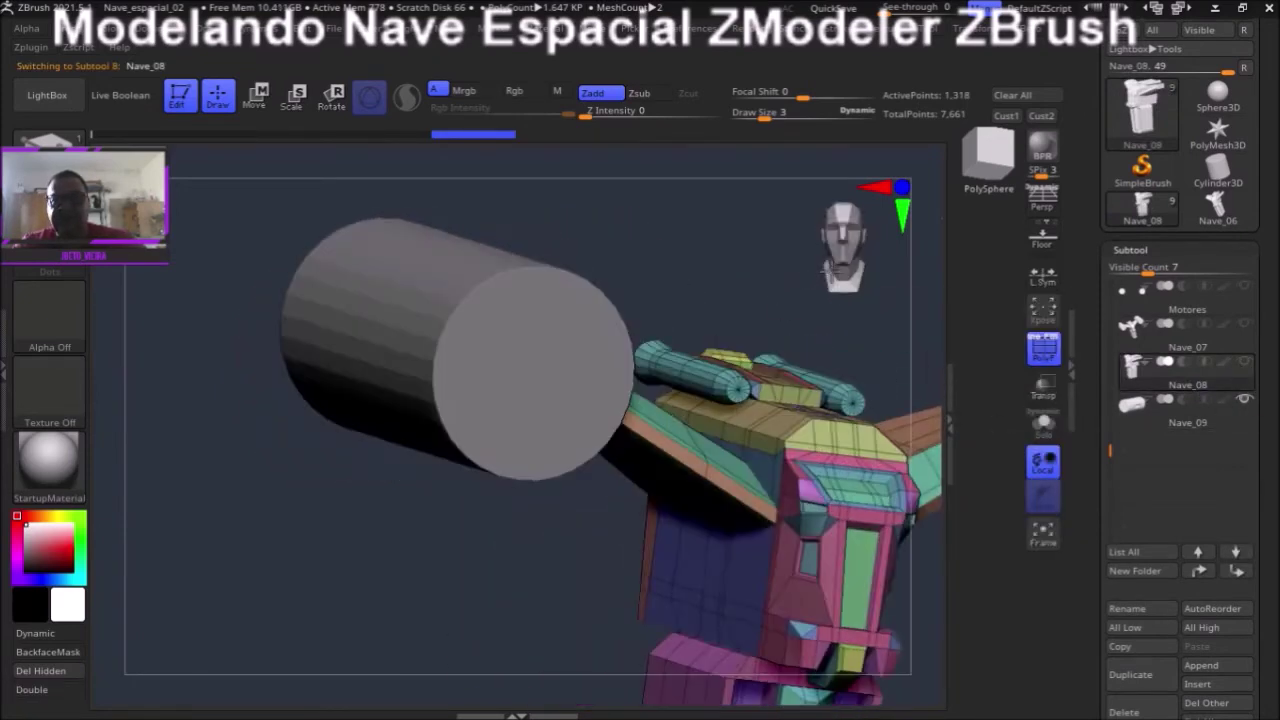
{"action": "left_click", "coordinate": [1044, 430]}
{"action": "mouse_move", "coordinate": [434, 451]}
{"action": "left_mouse_down"}
{"action": "mouse_move", "coordinate": [408, 454]}
{"action": "mouse_move", "coordinate": [337, 386]}
{"action": "mouse_move", "coordinate": [331, 337]}
{"action": "mouse_move", "coordinate": [373, 386]}
{"action": "left_mouse_up"}
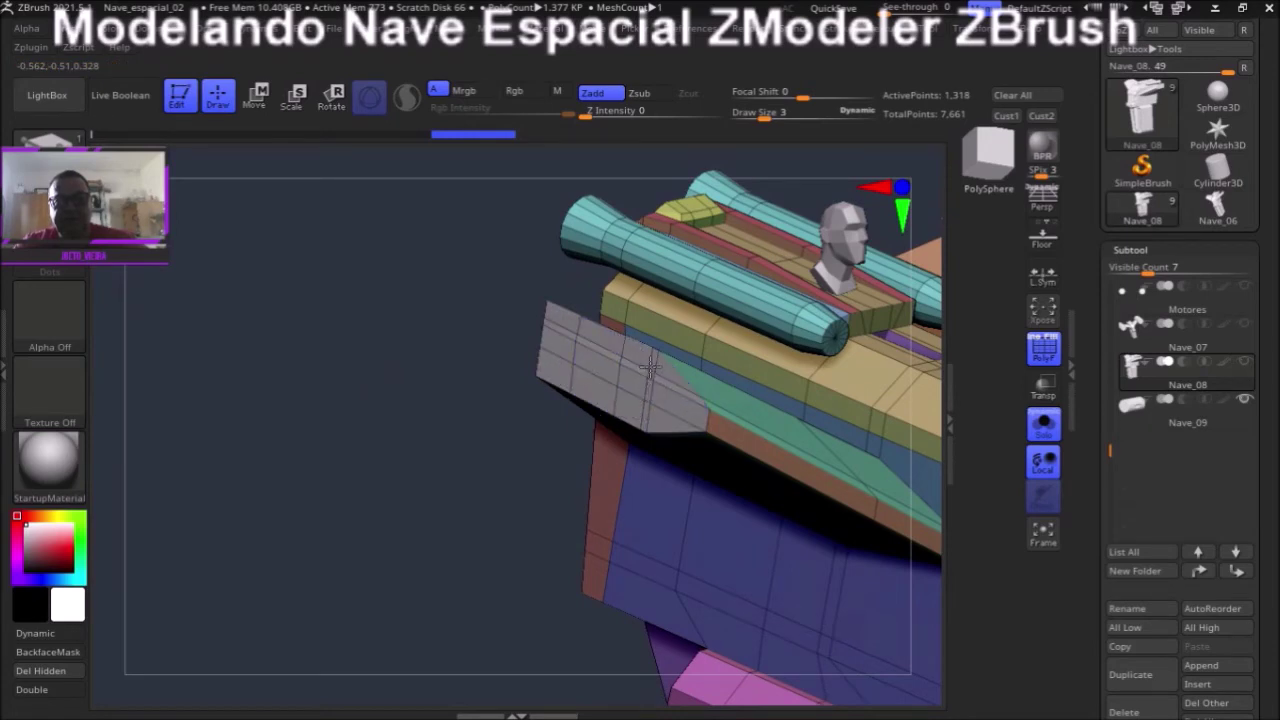
{"action": "left_click", "coordinate": [597, 364]}
{"action": "mouse_move", "coordinate": [457, 449]}
{"action": "left_mouse_down"}
{"action": "mouse_move", "coordinate": [400, 449]}
{"action": "mouse_move", "coordinate": [433, 356]}
{"action": "mouse_move", "coordinate": [423, 283]}
{"action": "mouse_move", "coordinate": [444, 435]}
{"action": "mouse_move", "coordinate": [574, 434]}
{"action": "mouse_move", "coordinate": [469, 453]}
{"action": "mouse_move", "coordinate": [403, 414]}
{"action": "mouse_move", "coordinate": [560, 449]}
{"action": "left_mouse_up"}
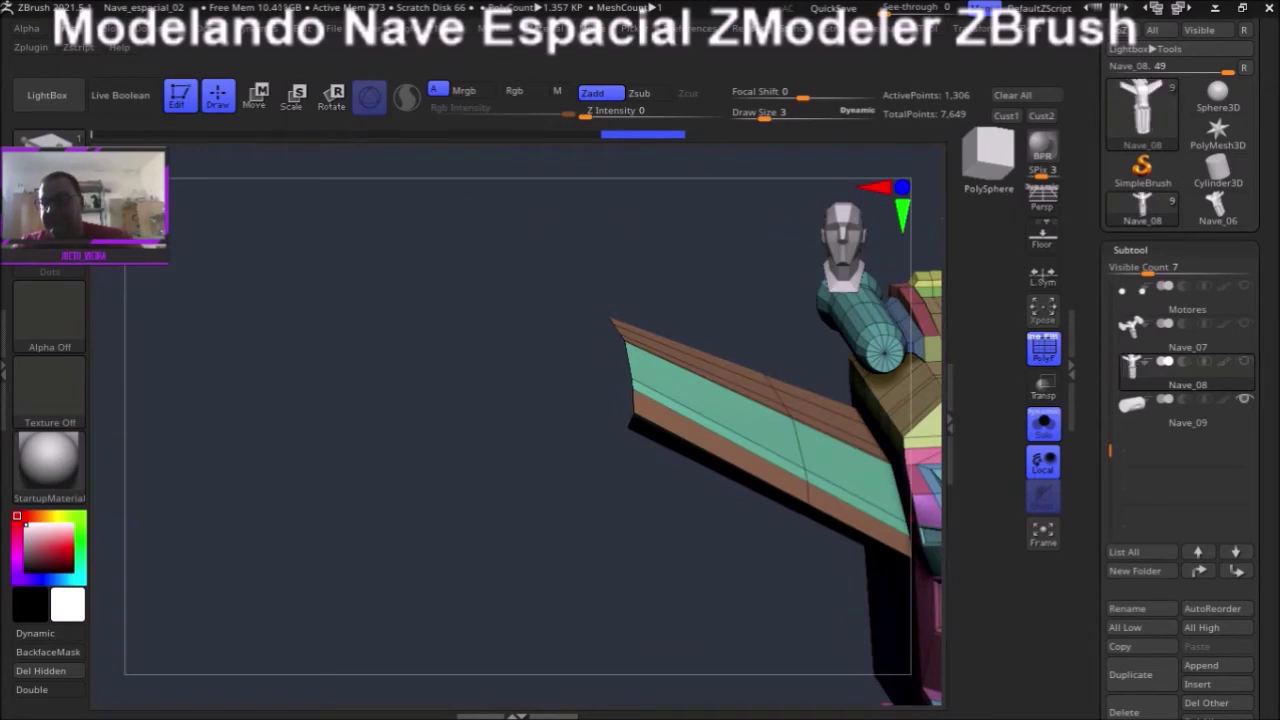
{"action": "left_click_drag", "start_coordinate": [1266, 425], "coordinate": [1252, 400]}
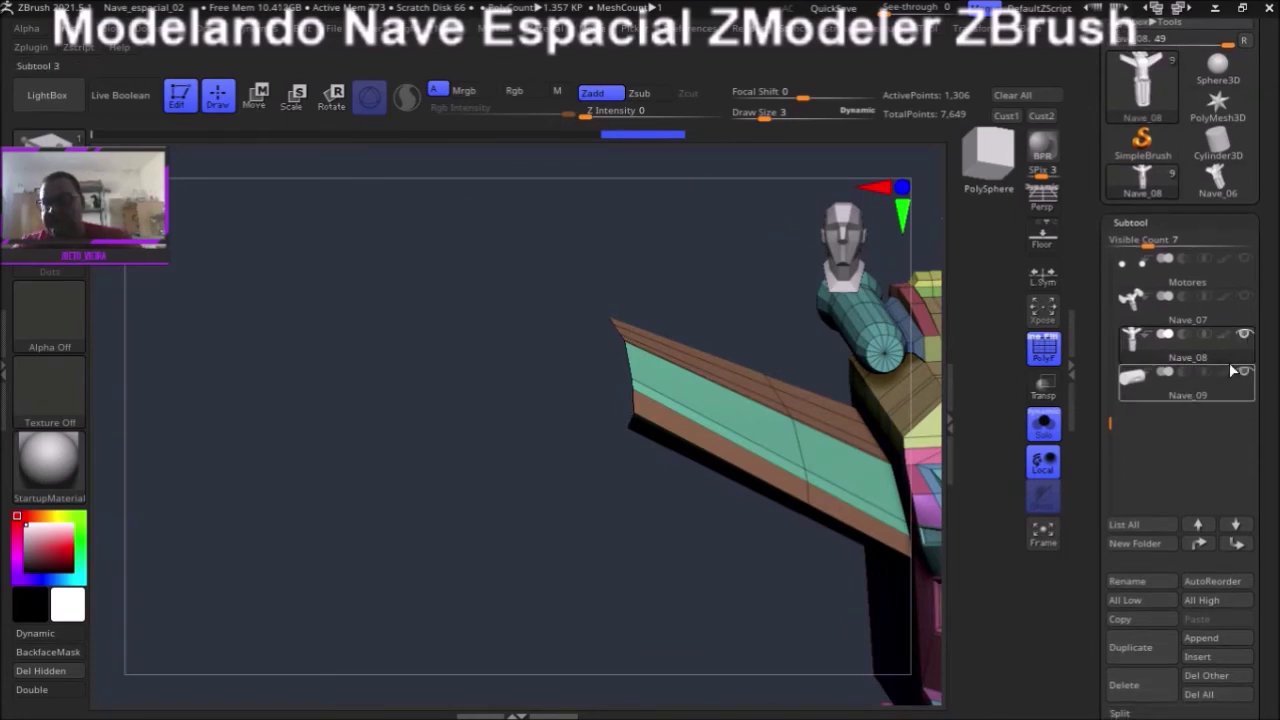
{"action": "left_click", "coordinate": [1049, 440]}
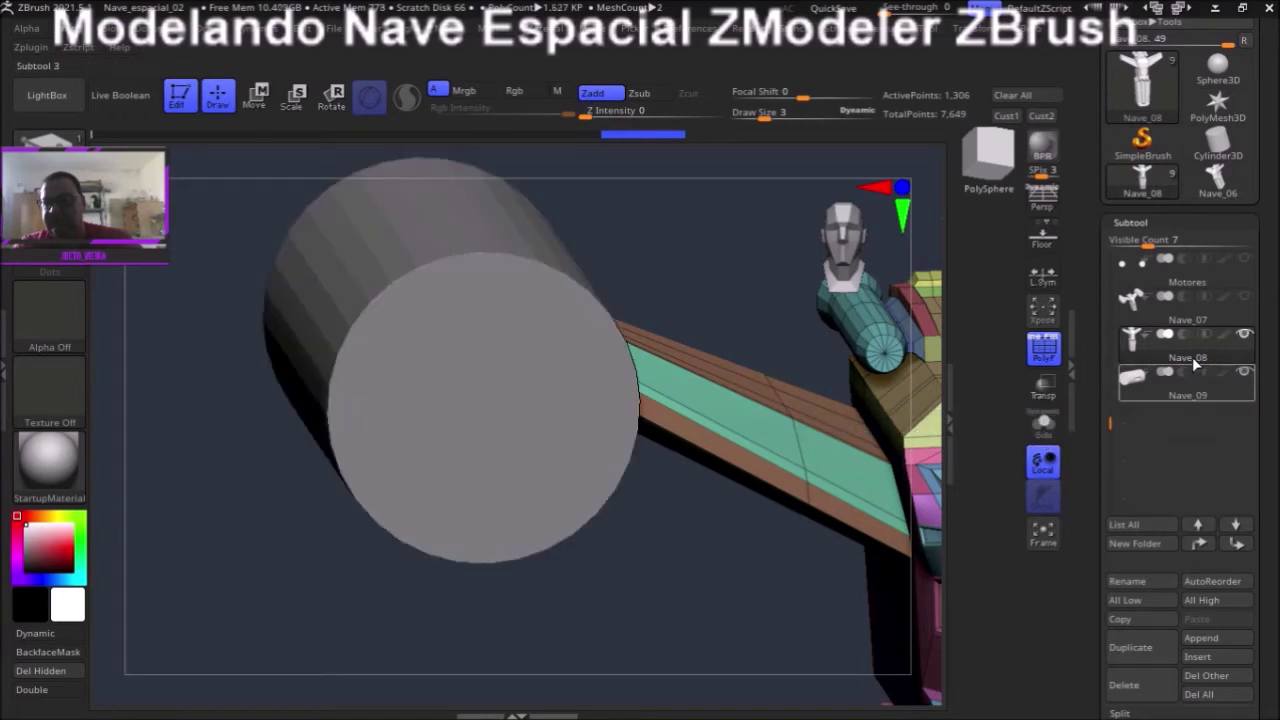
{"action": "scroll", "coordinate": [1250, 490], "scroll_direction": "down", "scroll_amount": 3}
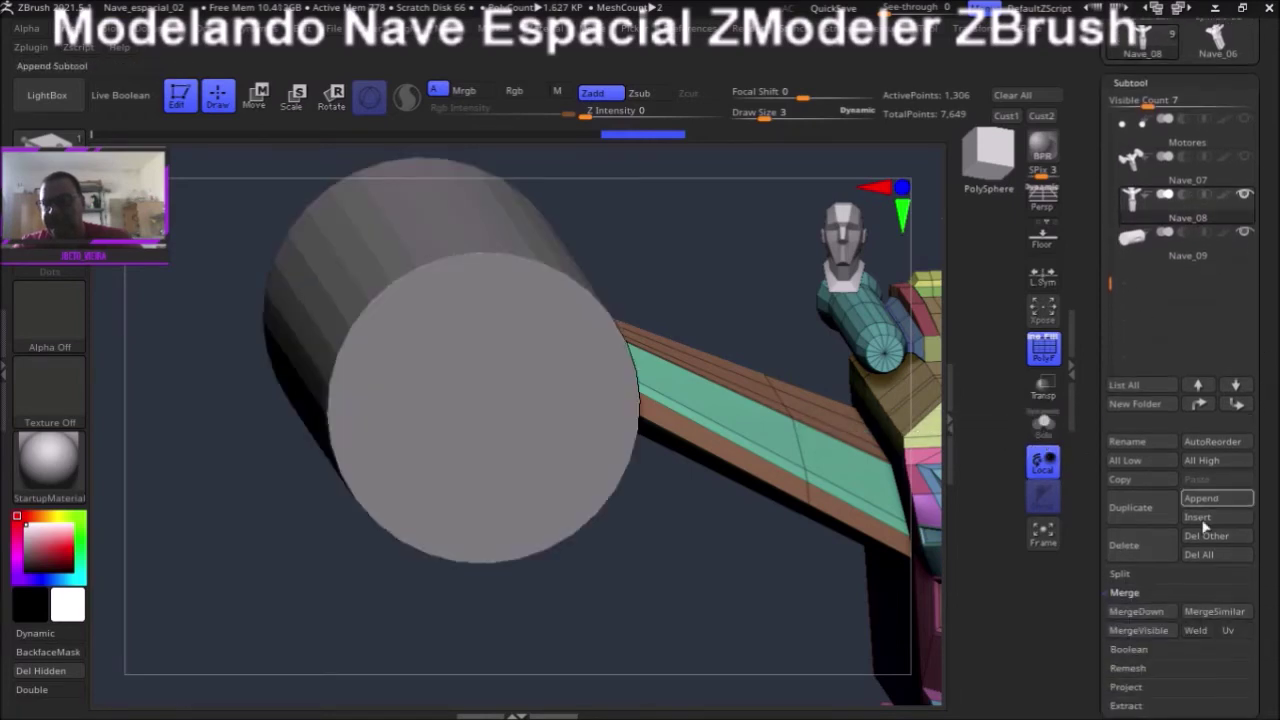
- MergeDown the engine cylinder into Nave_08 and confirm the merge
{"action": "left_click", "coordinate": [1143, 614]}
{"action": "left_click", "coordinate": [969, 648]}
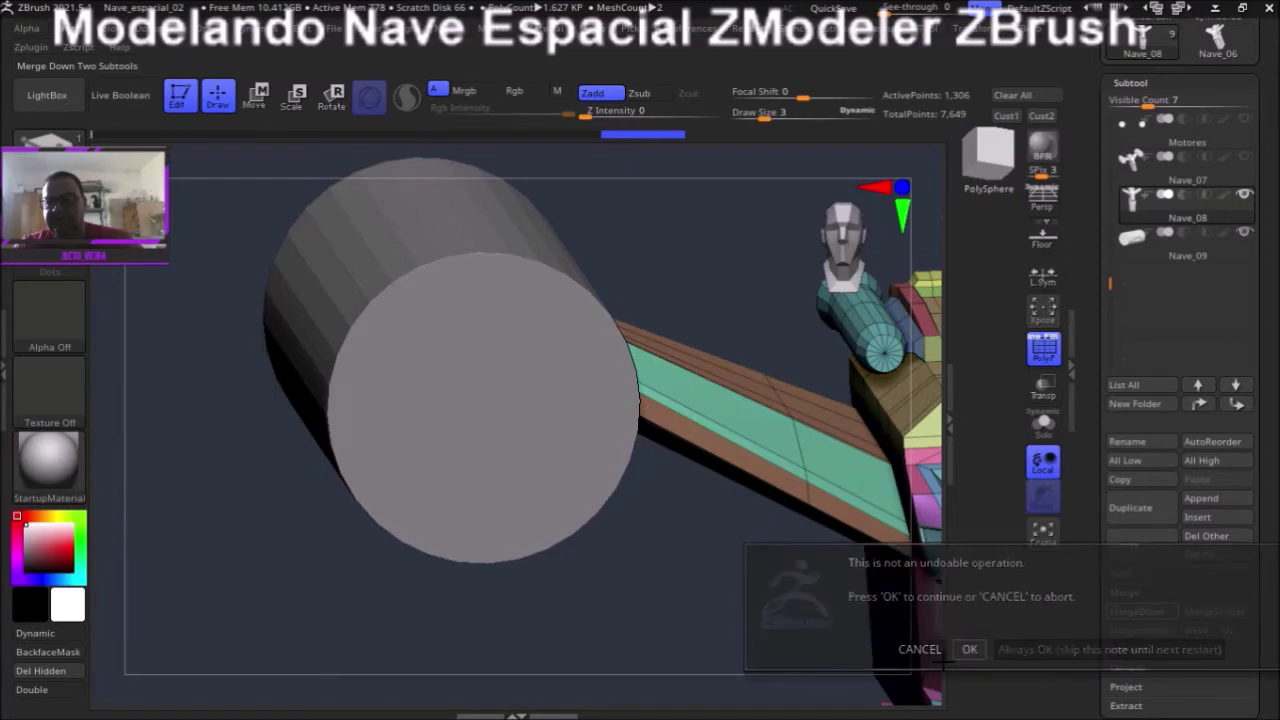
{"action": "mouse_move", "coordinate": [563, 597]}
{"action": "left_mouse_down"}
{"action": "mouse_move", "coordinate": [561, 611]}
{"action": "mouse_move", "coordinate": [578, 599]}
{"action": "mouse_move", "coordinate": [551, 608]}
{"action": "mouse_move", "coordinate": [540, 651]}
{"action": "mouse_move", "coordinate": [535, 638]}
{"action": "left_mouse_up"}
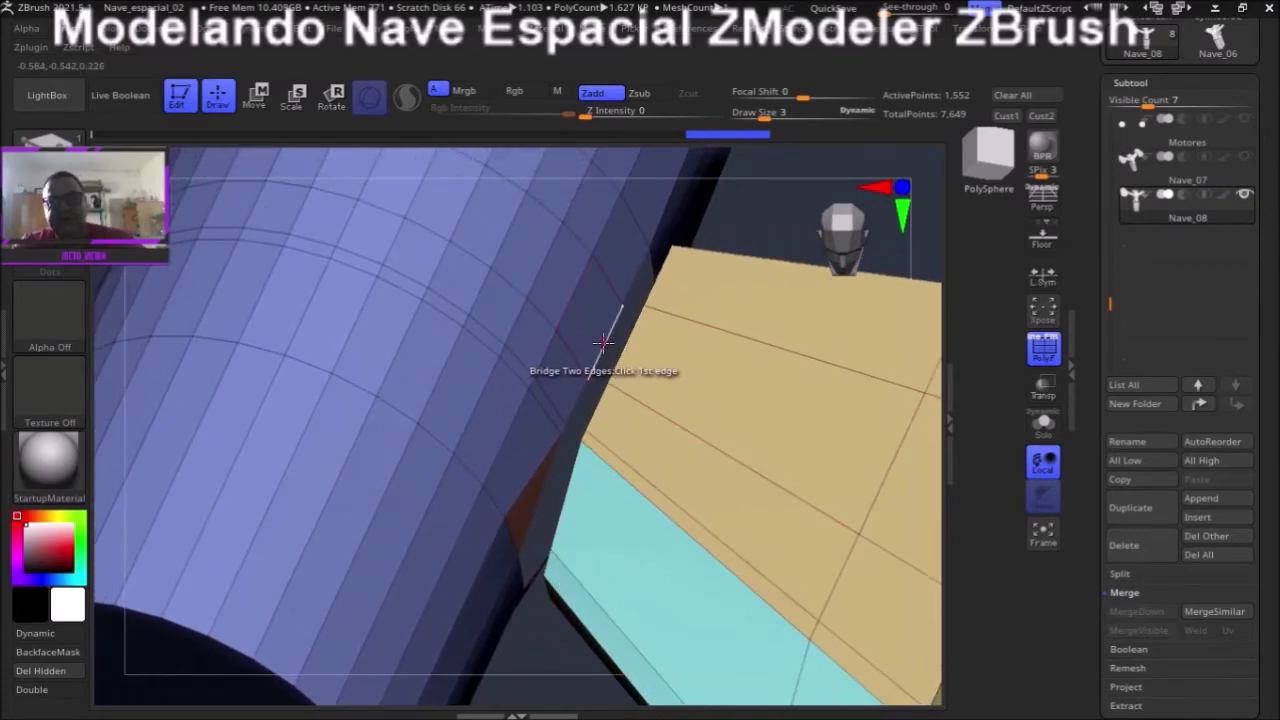
- Set the ZModeler edge action to Bridge Two Holes and pick both openings
{"action": "key", "text": "space"}
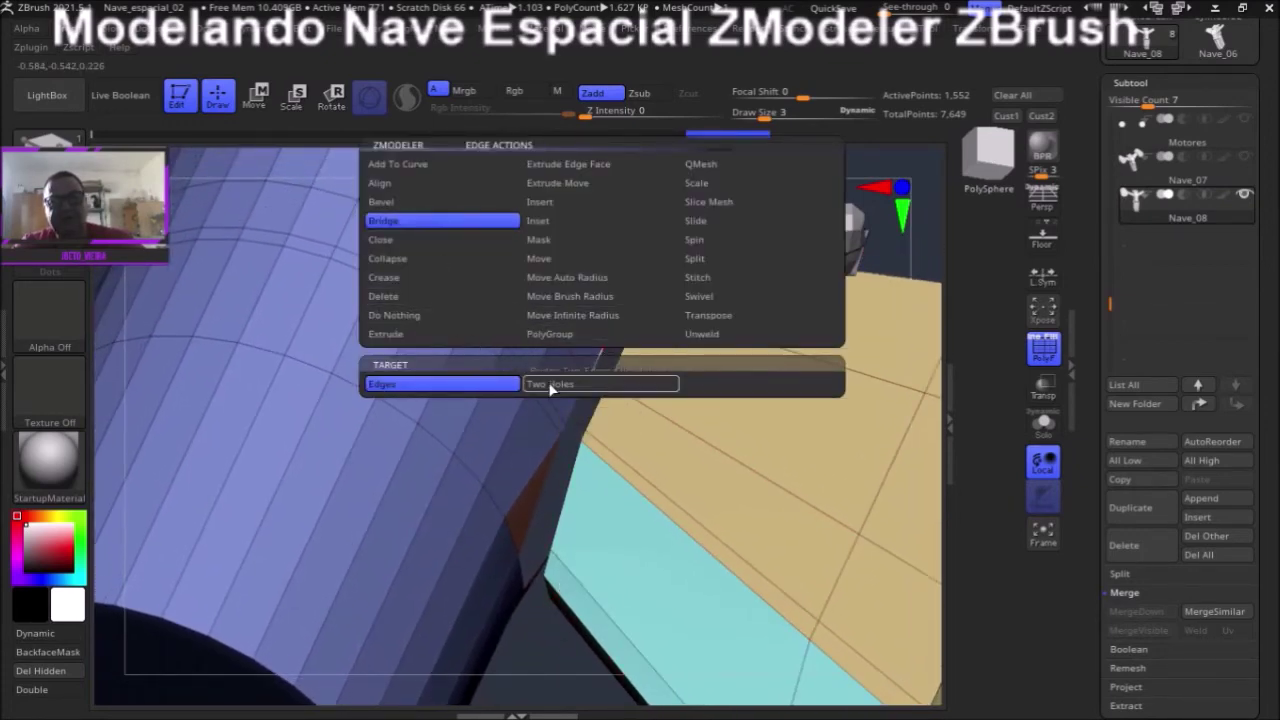
{"action": "left_click", "coordinate": [566, 380]}
{"action": "left_click", "coordinate": [607, 340]}
{"action": "left_click", "coordinate": [626, 345]}
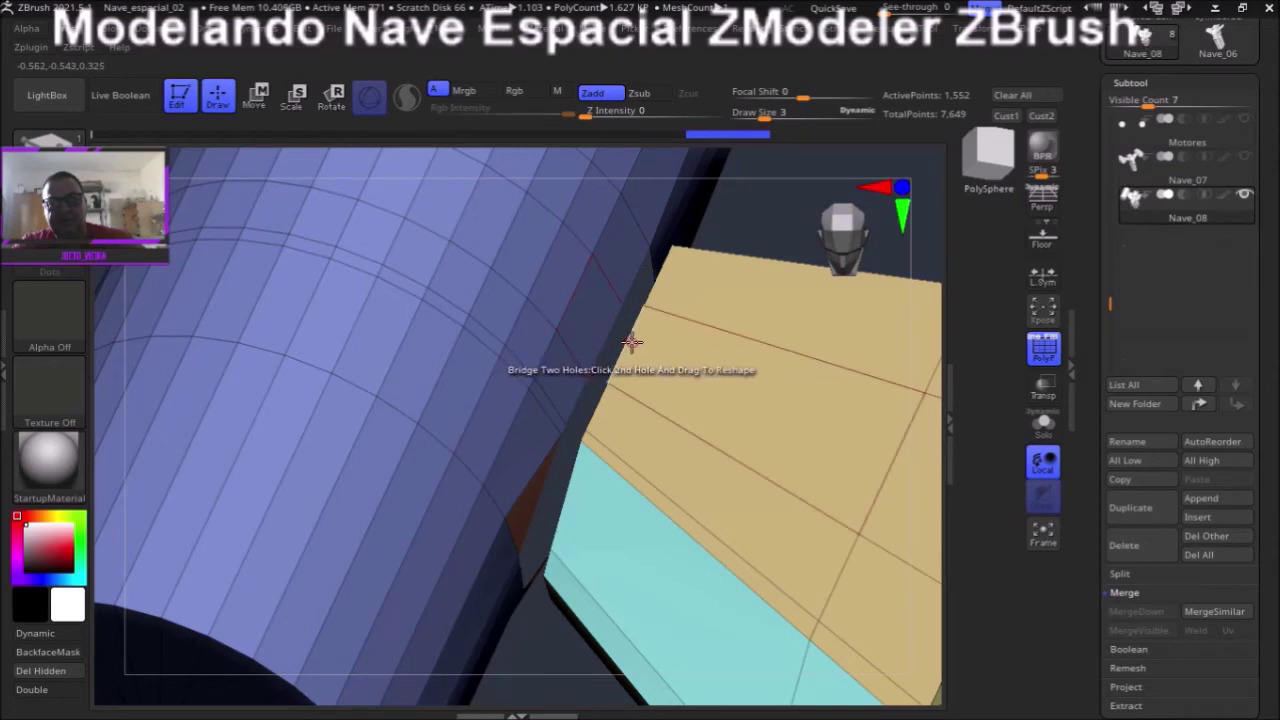
{"action": "mouse_move", "coordinate": [529, 637]}
{"action": "left_mouse_down"}
{"action": "mouse_move", "coordinate": [514, 620]}
{"action": "mouse_move", "coordinate": [552, 640]}
{"action": "mouse_move", "coordinate": [529, 611]}
{"action": "mouse_move", "coordinate": [563, 591]}
{"action": "mouse_move", "coordinate": [553, 597]}
{"action": "mouse_move", "coordinate": [580, 409]}
{"action": "mouse_move", "coordinate": [563, 437]}
{"action": "mouse_move", "coordinate": [551, 606]}
{"action": "mouse_move", "coordinate": [517, 620]}
{"action": "mouse_move", "coordinate": [487, 567]}
{"action": "mouse_move", "coordinate": [471, 591]}
{"action": "left_mouse_up"}
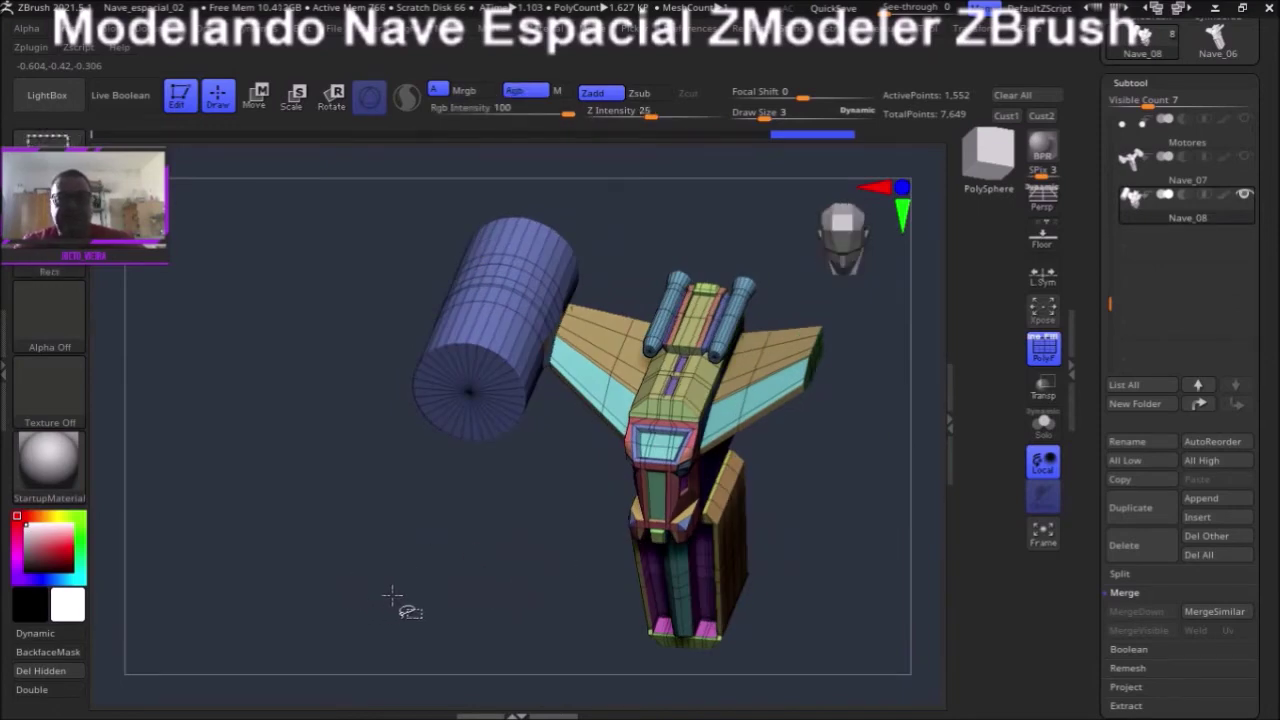
- Try Del Hidden, then bridge a thin strip along the wing panel edge
{"action": "mouse_move", "coordinate": [491, 537]}
{"action": "left_mouse_down"}
{"action": "mouse_move", "coordinate": [500, 517]}
{"action": "mouse_move", "coordinate": [551, 623]}
{"action": "mouse_move", "coordinate": [485, 580]}
{"action": "mouse_move", "coordinate": [113, 664]}
{"action": "left_mouse_up"}
{"action": "left_click", "coordinate": [50, 671]}
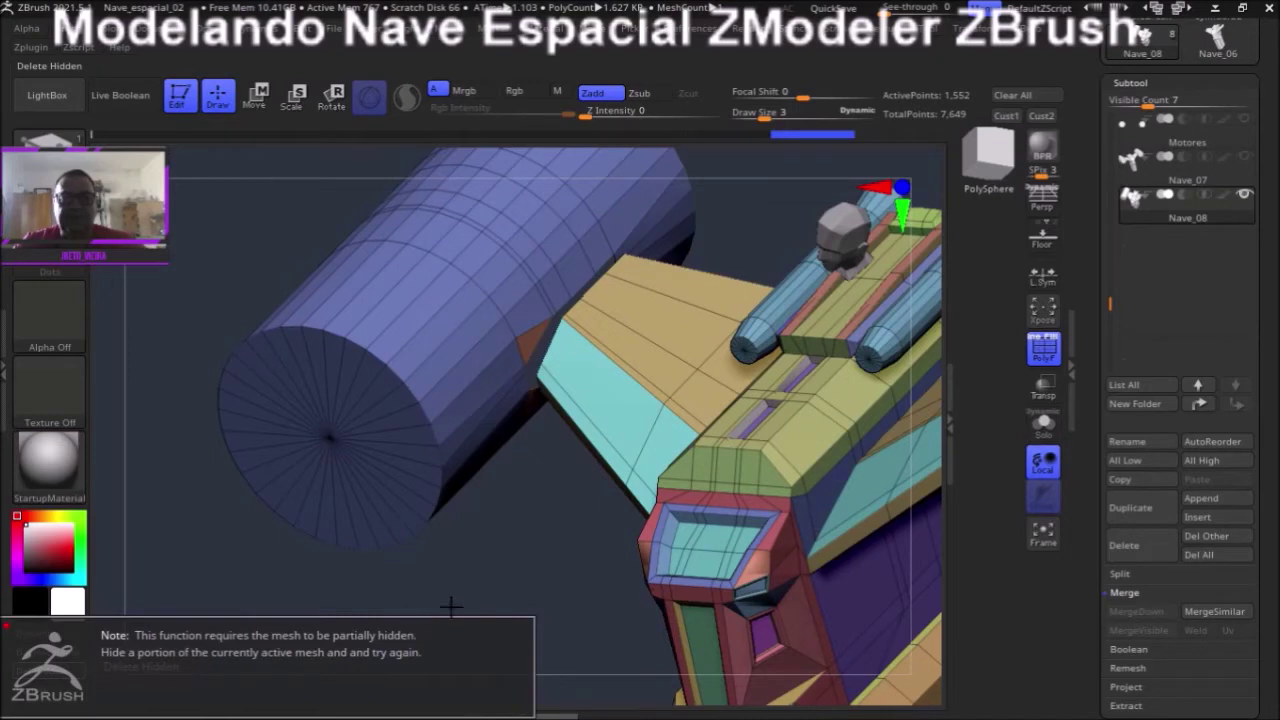
{"action": "mouse_move", "coordinate": [508, 551]}
{"action": "left_mouse_down"}
{"action": "mouse_move", "coordinate": [537, 520]}
{"action": "mouse_move", "coordinate": [555, 375]}
{"action": "left_mouse_up"}
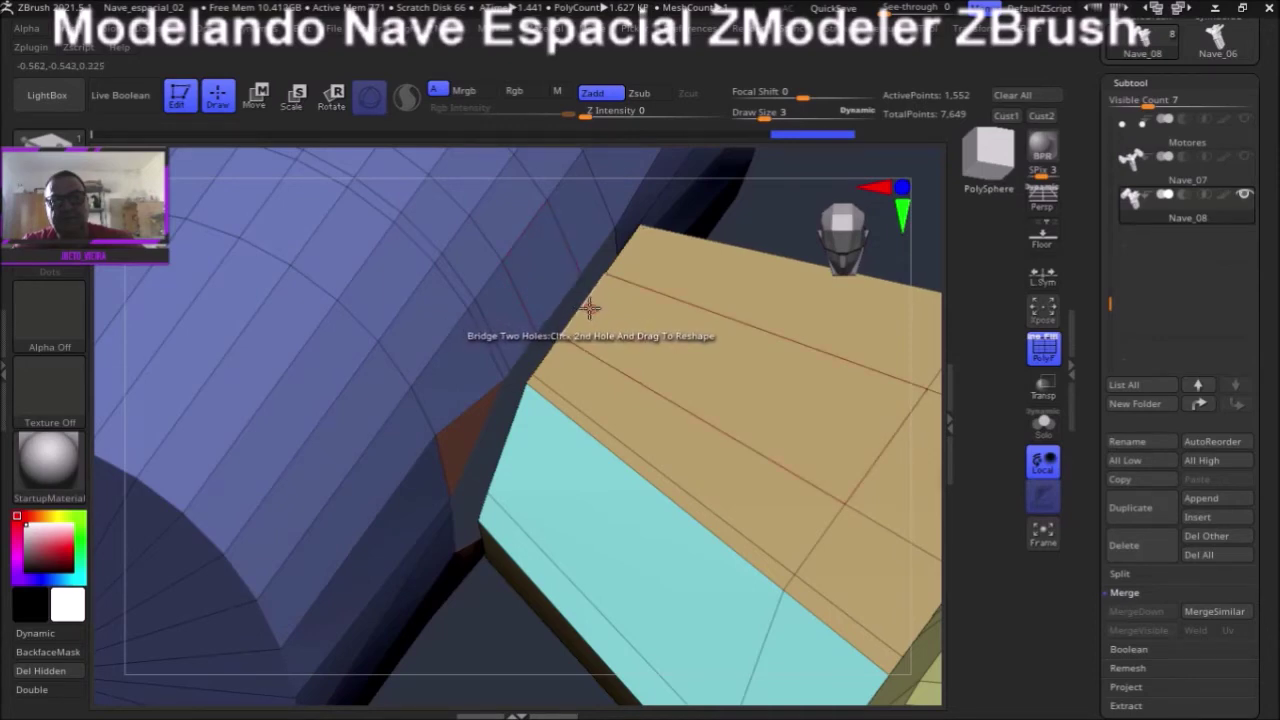
{"action": "left_click", "coordinate": [590, 309]}
{"action": "mouse_move", "coordinate": [486, 663]}
{"action": "left_mouse_down"}
{"action": "mouse_move", "coordinate": [500, 563]}
{"action": "mouse_move", "coordinate": [527, 612]}
{"action": "mouse_move", "coordinate": [554, 563]}
{"action": "mouse_move", "coordinate": [548, 610]}
{"action": "mouse_move", "coordinate": [552, 590]}
{"action": "left_mouse_up"}
- Switch the ZModeler edge action to Insert
{"action": "key", "text": "space"}
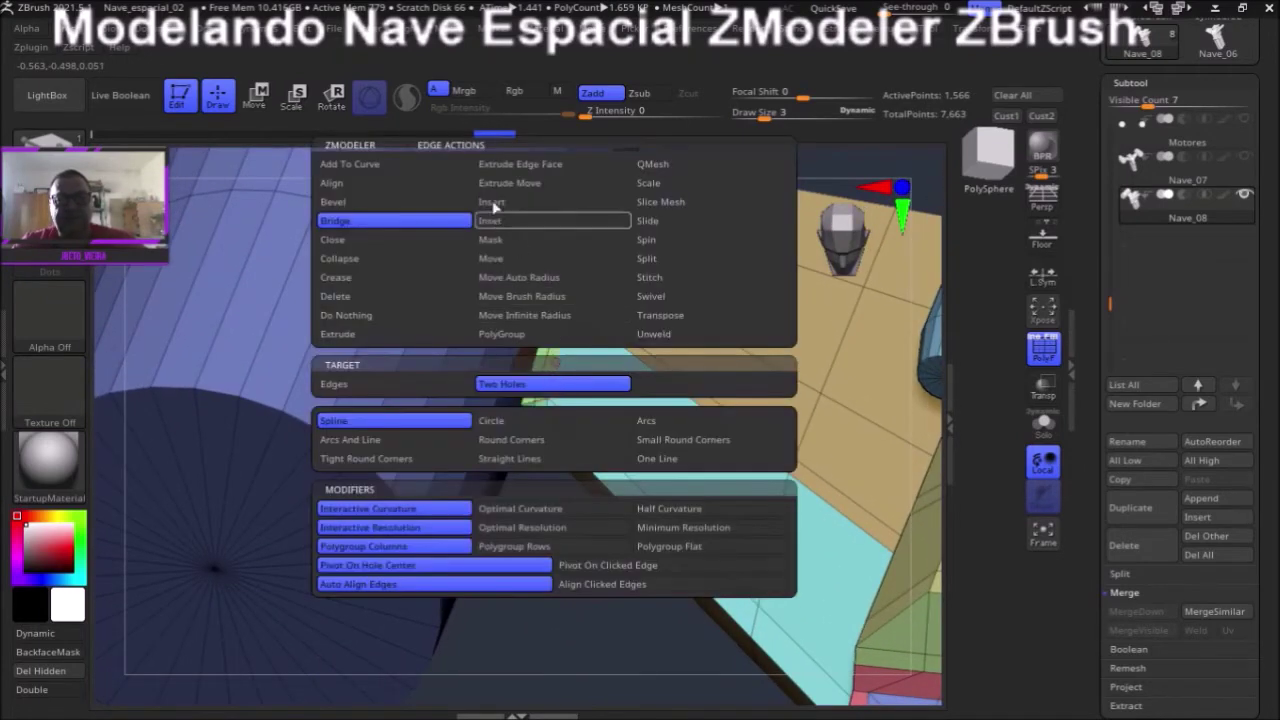
{"action": "left_click", "coordinate": [535, 384]}
{"action": "mouse_move", "coordinate": [535, 384]}
{"action": "left_mouse_down"}
{"action": "mouse_move", "coordinate": [551, 537]}
{"action": "mouse_move", "coordinate": [567, 490]}
{"action": "left_mouse_up"}
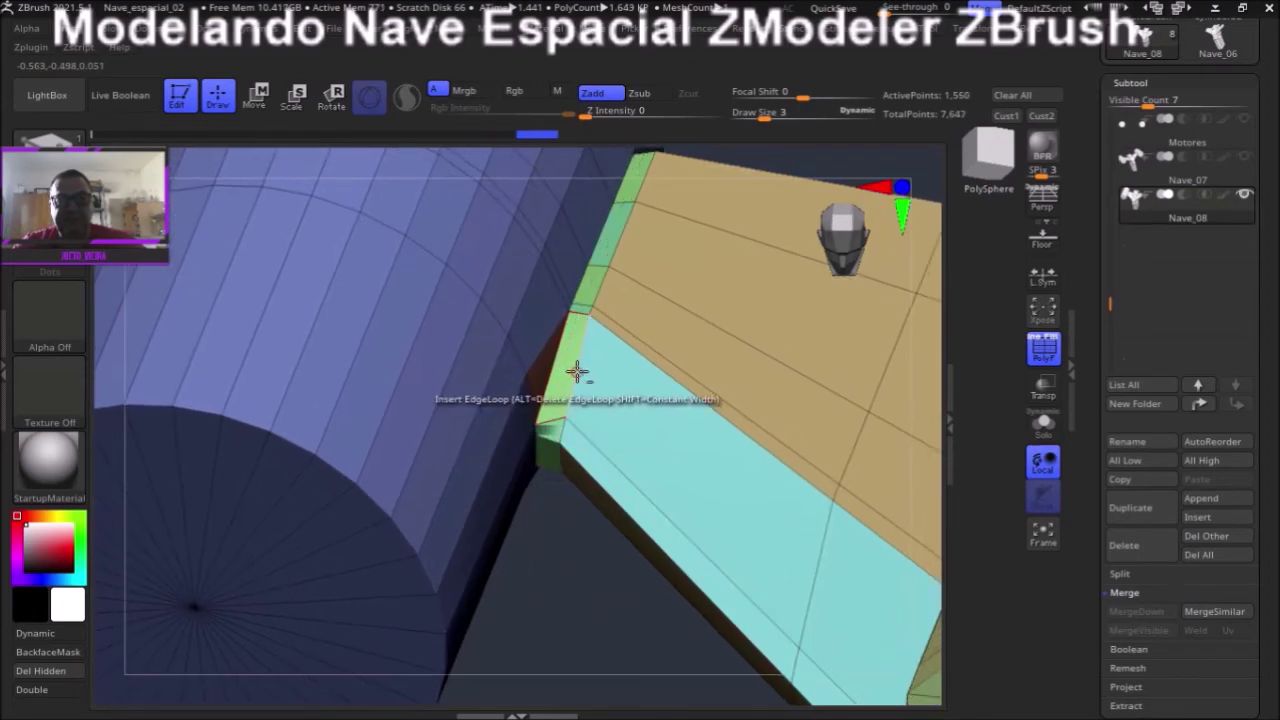
- Remove the panel-edge strip and pull the beam end's inner vertex outward
{"action": "left_click", "coordinate": [563, 378]}
{"action": "mouse_move", "coordinate": [557, 621]}
{"action": "left_mouse_down"}
{"action": "mouse_move", "coordinate": [563, 517]}
{"action": "mouse_move", "coordinate": [577, 546]}
{"action": "mouse_move", "coordinate": [572, 581]}
{"action": "mouse_move", "coordinate": [447, 390]}
{"action": "mouse_move", "coordinate": [423, 511]}
{"action": "mouse_move", "coordinate": [503, 574]}
{"action": "mouse_move", "coordinate": [604, 606]}
{"action": "mouse_move", "coordinate": [577, 597]}
{"action": "mouse_move", "coordinate": [490, 440]}
{"action": "mouse_move", "coordinate": [477, 269]}
{"action": "left_mouse_up"}
{"action": "left_click_drag", "start_coordinate": [548, 410], "coordinate": [614, 534]}
{"action": "mouse_move", "coordinate": [500, 346]}
{"action": "left_mouse_down", "text": "alt"}
{"action": "mouse_move", "coordinate": [594, 543]}
{"action": "mouse_move", "coordinate": [424, 206]}
{"action": "mouse_move", "coordinate": [457, 394]}
{"action": "mouse_move", "coordinate": [466, 317]}
{"action": "mouse_move", "coordinate": [362, 243]}
{"action": "mouse_move", "coordinate": [419, 282]}
{"action": "mouse_move", "coordinate": [374, 251]}
{"action": "mouse_move", "coordinate": [360, 260]}
{"action": "mouse_move", "coordinate": [391, 237]}
{"action": "mouse_move", "coordinate": [465, 348]}
{"action": "mouse_move", "coordinate": [521, 371]}
{"action": "left_mouse_up", "text": "alt"}
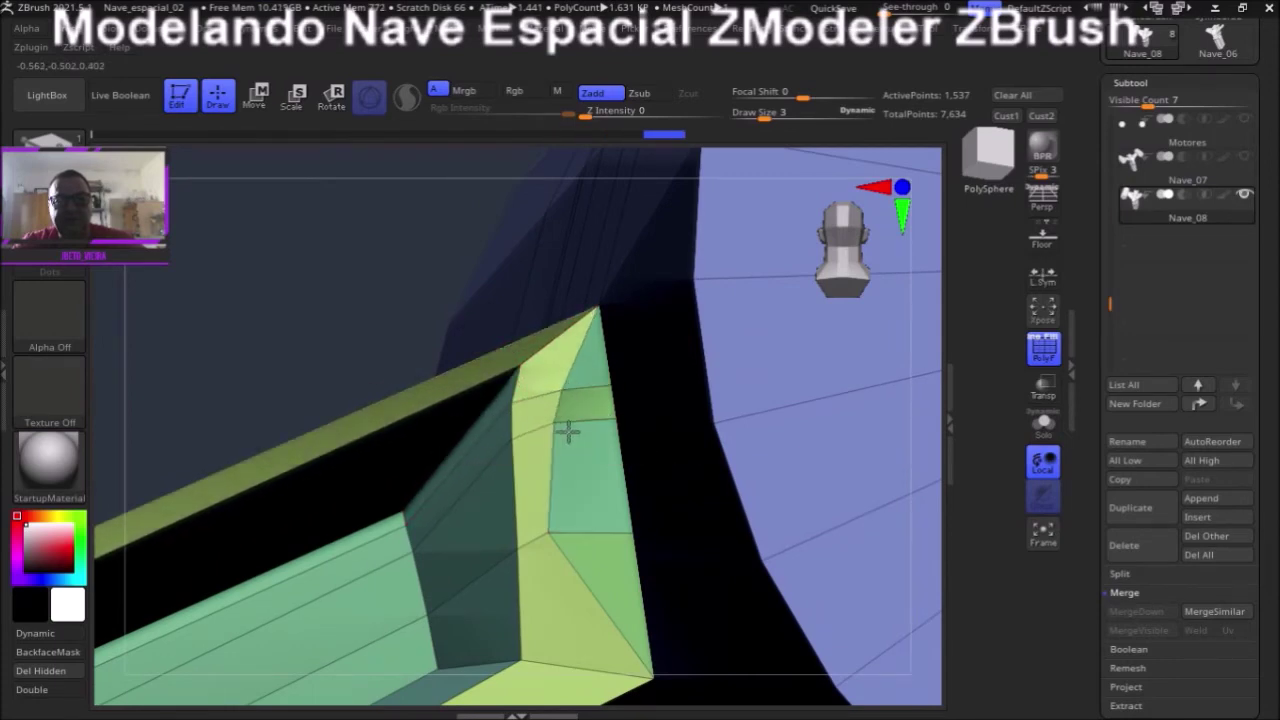
{"action": "left_click_drag", "start_coordinate": [557, 523], "coordinate": [580, 534]}
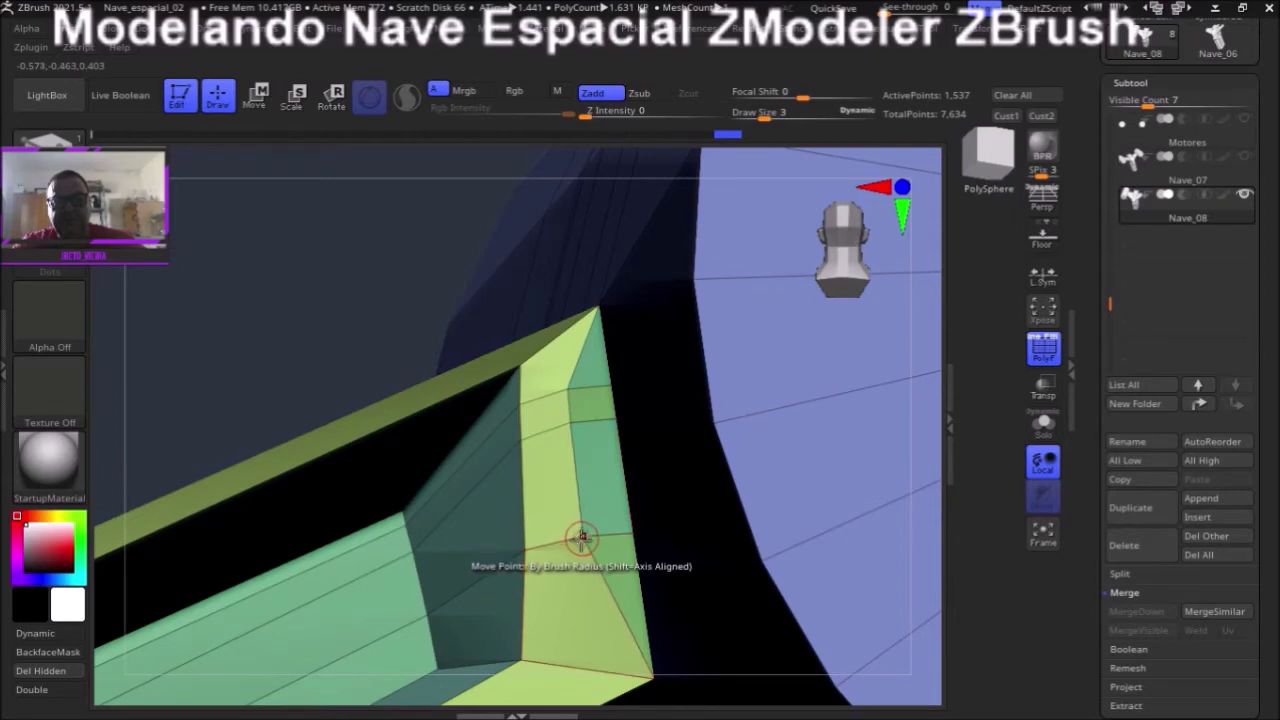
- Orbit to check the arm's top face, then frame the whole ship
{"action": "mouse_move", "coordinate": [374, 266]}
{"action": "left_mouse_down"}
{"action": "mouse_move", "coordinate": [386, 317]}
{"action": "mouse_move", "coordinate": [408, 318]}
{"action": "left_mouse_up"}
{"action": "left_click_drag", "start_coordinate": [279, 207], "coordinate": [291, 226]}
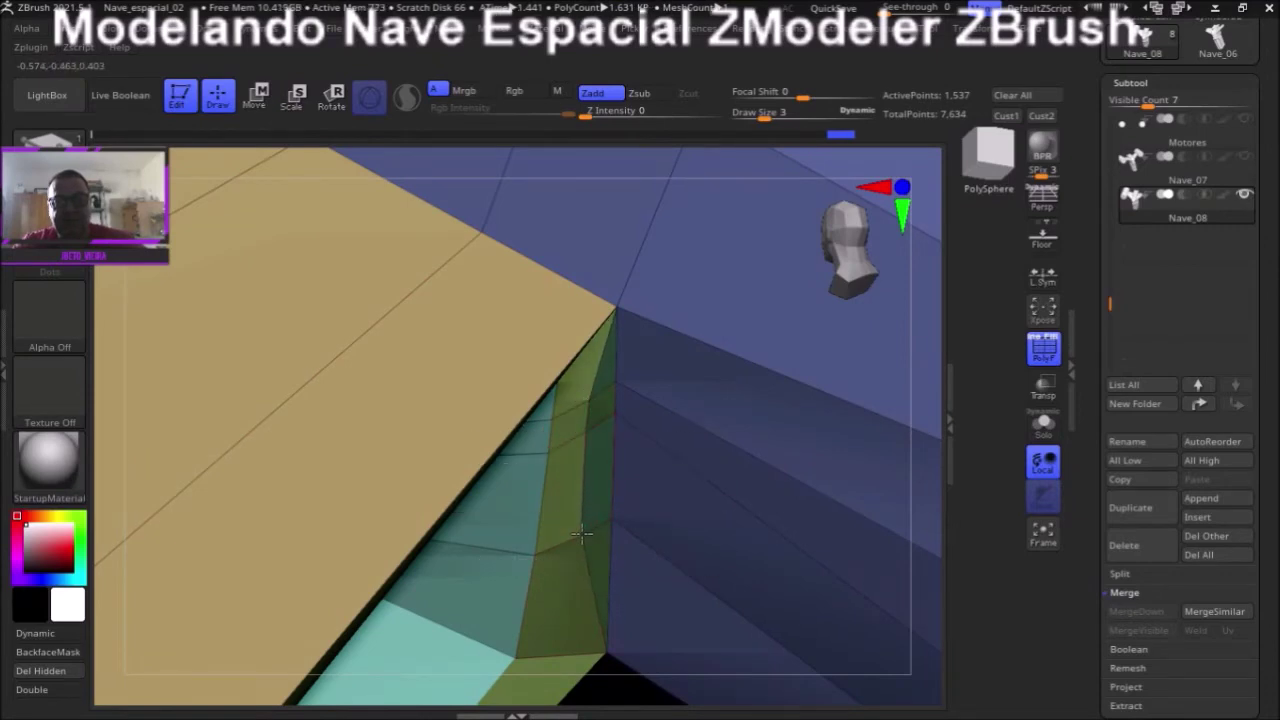
{"action": "key", "text": "f"}
{"action": "mouse_move", "coordinate": [609, 614]}
{"action": "left_mouse_down"}
{"action": "mouse_move", "coordinate": [657, 574]}
{"action": "mouse_move", "coordinate": [689, 570]}
{"action": "mouse_move", "coordinate": [529, 557]}
{"action": "mouse_move", "coordinate": [443, 600]}
{"action": "mouse_move", "coordinate": [507, 557]}
{"action": "mouse_move", "coordinate": [483, 540]}
{"action": "mouse_move", "coordinate": [397, 529]}
{"action": "mouse_move", "coordinate": [416, 518]}
{"action": "left_mouse_up"}
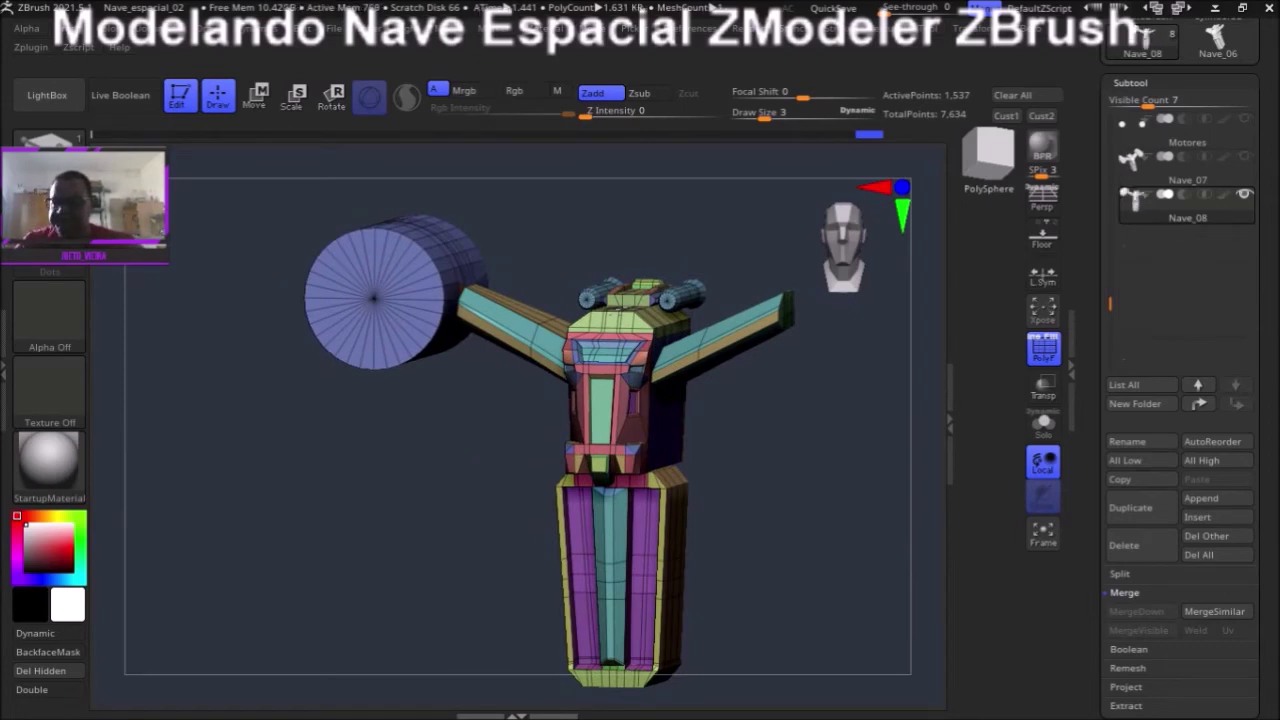
- Mirror And Weld the model to copy the engine cylinder onto the right arm
{"action": "left_click_drag", "start_coordinate": [1276, 588], "coordinate": [1276, 167]}
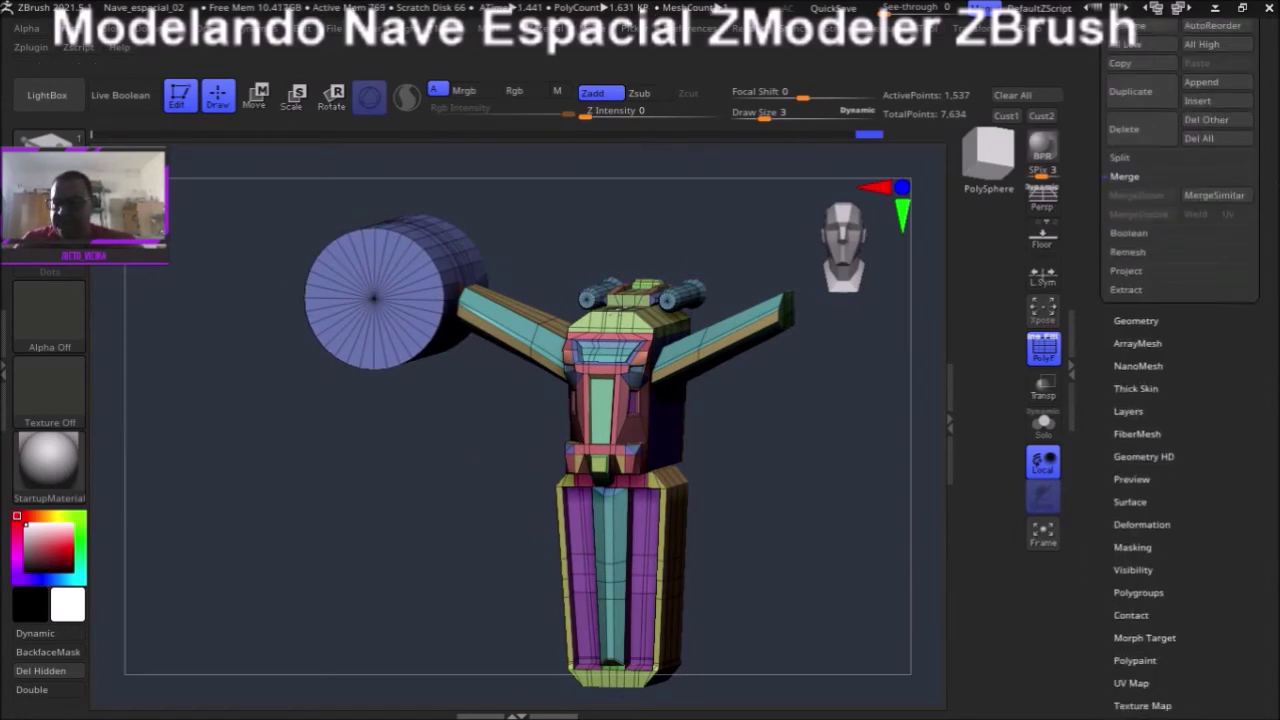
{"action": "left_click", "coordinate": [1137, 316]}
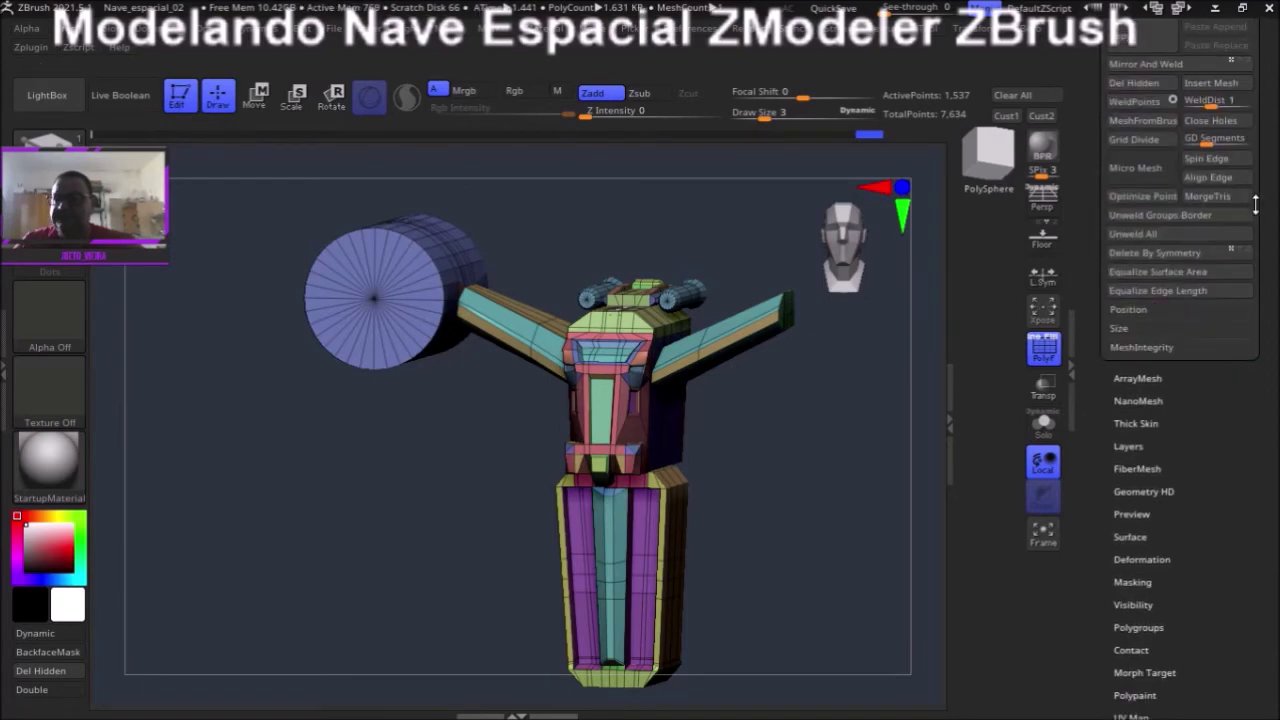
{"action": "scroll", "coordinate": [1276, 193], "scroll_direction": "up", "scroll_amount": 2}
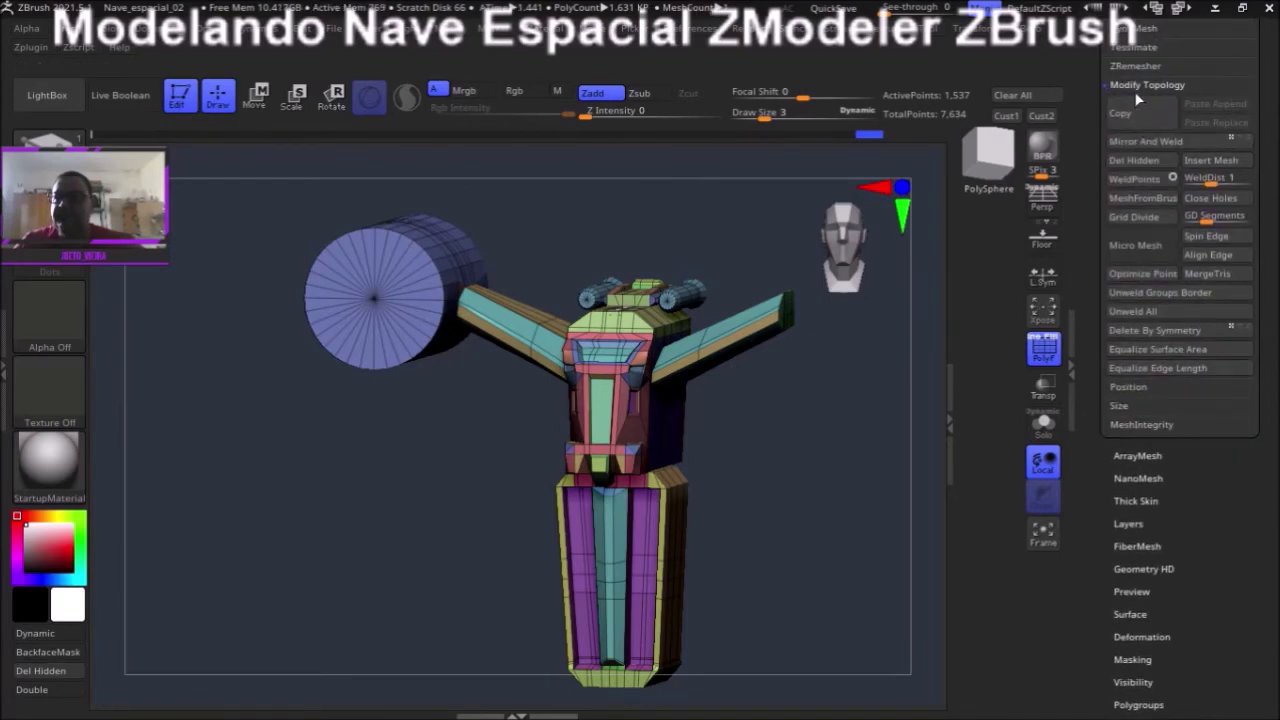
{"action": "left_click", "coordinate": [1158, 144]}
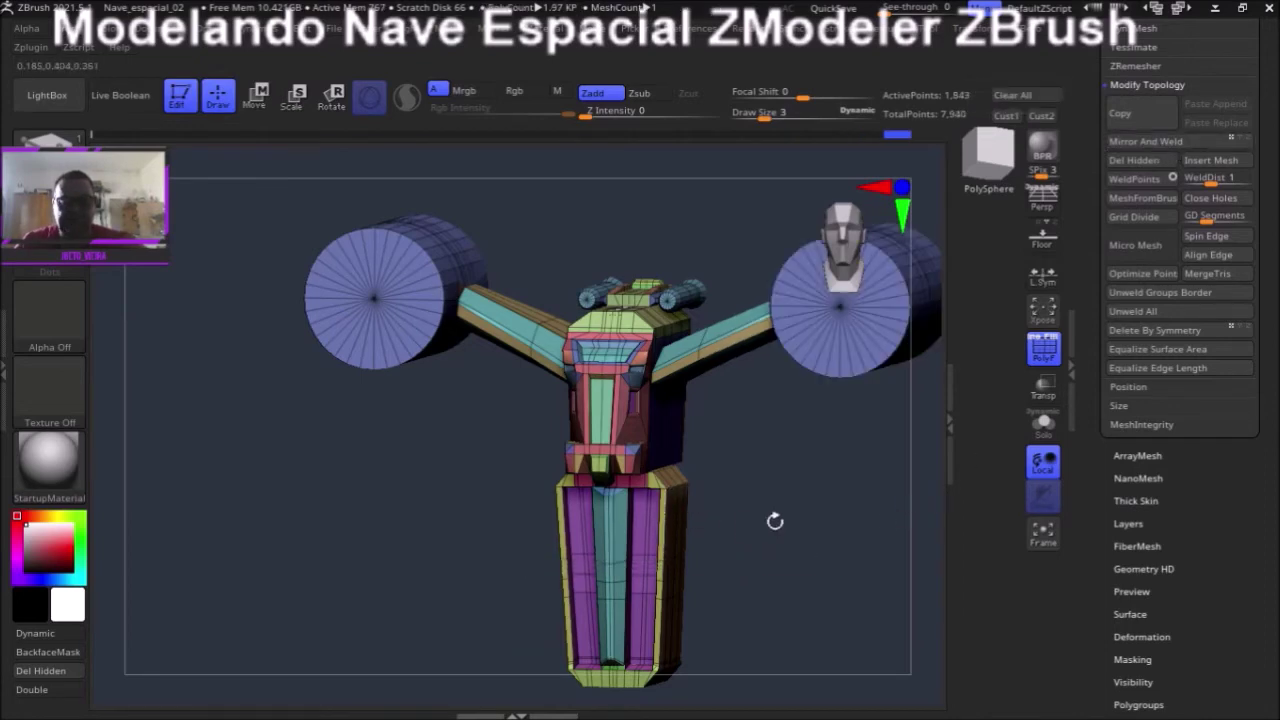
- Insert an edge loop down the ship body and turn PolyF off
{"action": "left_click_drag", "start_coordinate": [774, 523], "coordinate": [794, 514], "text": "shift"}
{"action": "scroll", "coordinate": [785, 491], "scroll_direction": "up", "scroll_amount": 2}
{"action": "scroll", "coordinate": [831, 545], "scroll_direction": "up", "scroll_amount": 2}
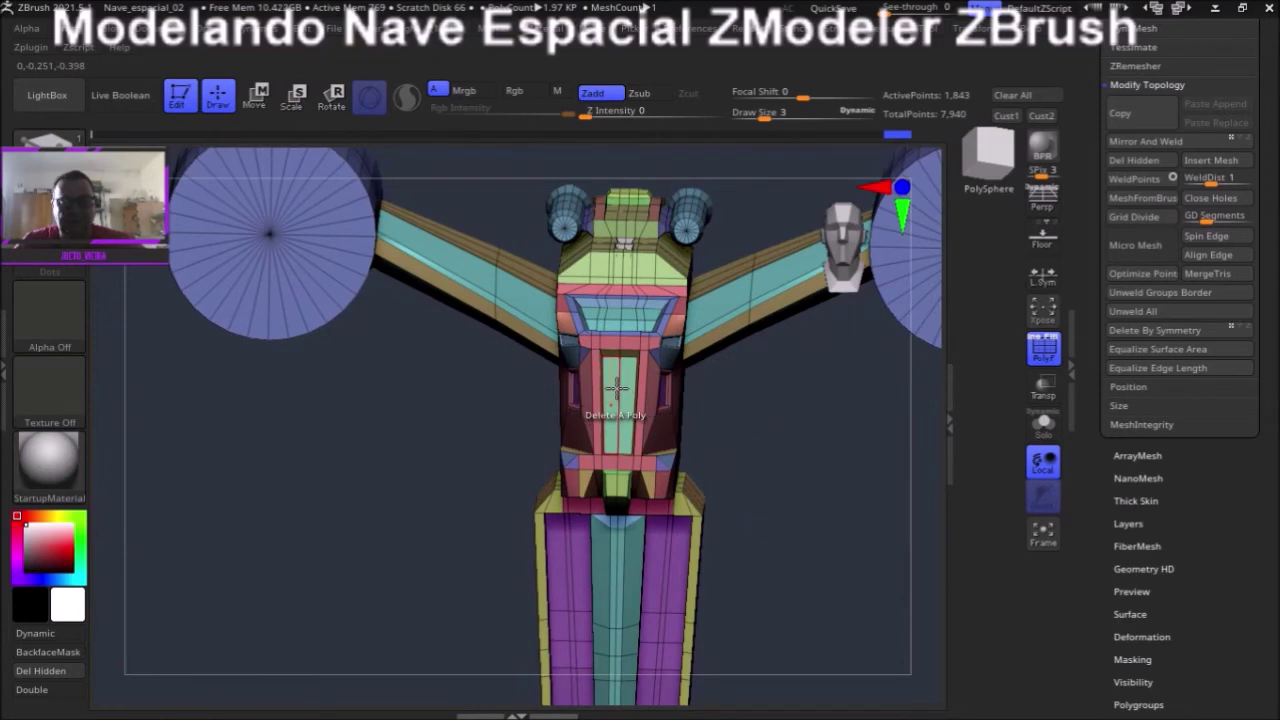
{"action": "left_click", "coordinate": [620, 390]}
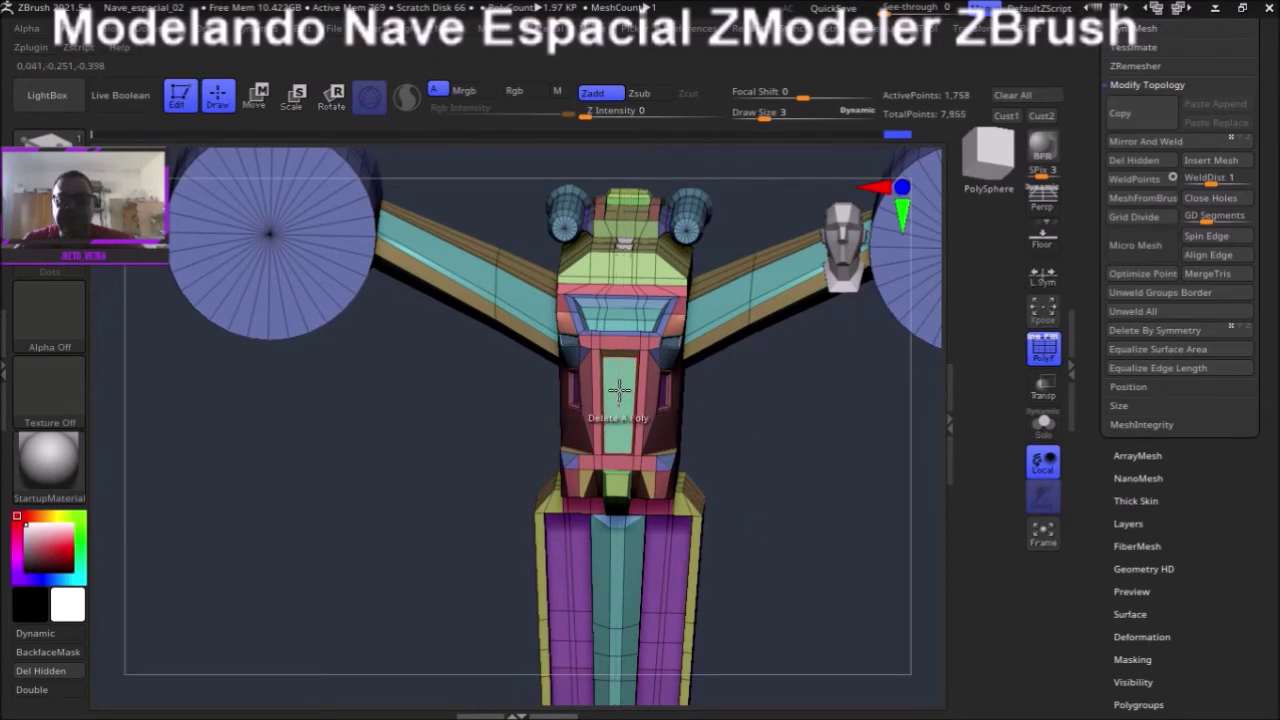
{"action": "scroll", "coordinate": [824, 530], "scroll_direction": "down", "scroll_amount": 3}
{"action": "mouse_move", "coordinate": [808, 494]}
{"action": "left_mouse_down"}
{"action": "mouse_move", "coordinate": [790, 480]}
{"action": "mouse_move", "coordinate": [857, 481]}
{"action": "mouse_move", "coordinate": [329, 575]}
{"action": "left_mouse_up"}
{"action": "left_click", "coordinate": [1040, 370]}
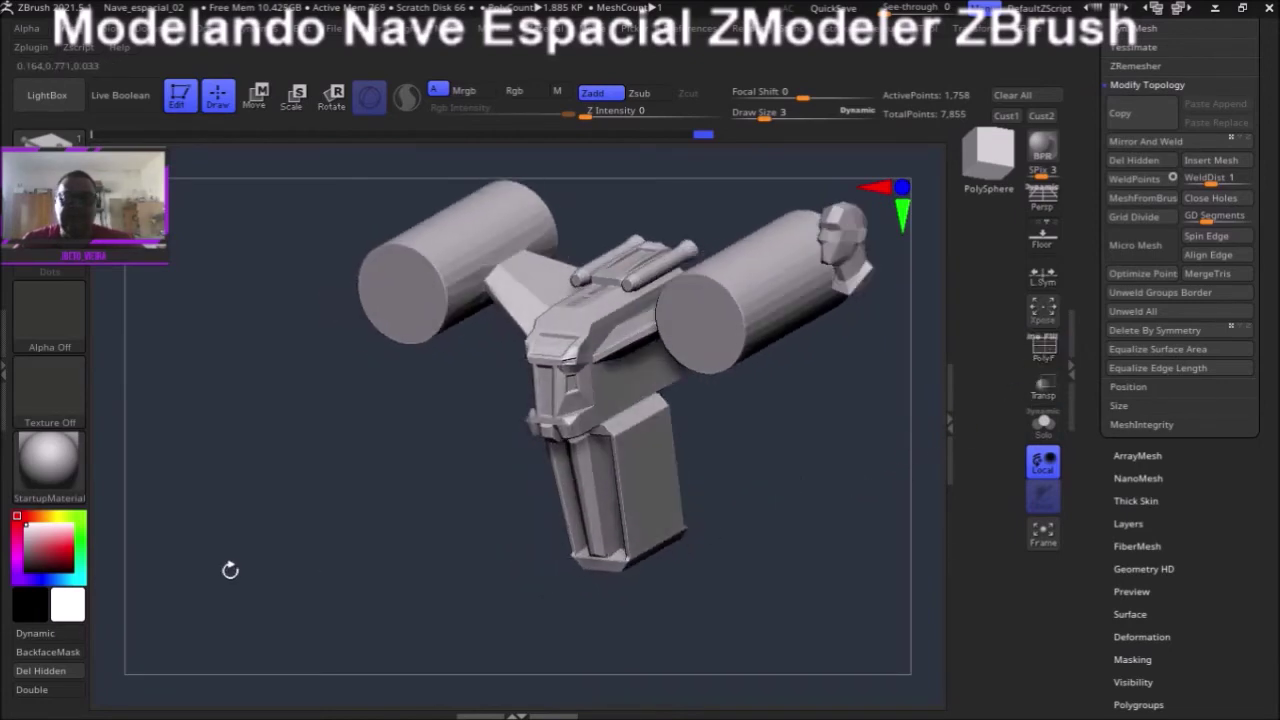
- Preview the ship with Dynamic subdivision, inspect it from several angles, then turn Dynamic off
{"action": "left_click", "coordinate": [58, 635]}
{"action": "left_click_drag", "start_coordinate": [284, 517], "coordinate": [403, 525]}
{"action": "mouse_move", "coordinate": [665, 550]}
{"action": "left_mouse_down"}
{"action": "mouse_move", "coordinate": [683, 526]}
{"action": "mouse_move", "coordinate": [491, 563]}
{"action": "mouse_move", "coordinate": [659, 531]}
{"action": "mouse_move", "coordinate": [457, 421]}
{"action": "left_mouse_up"}
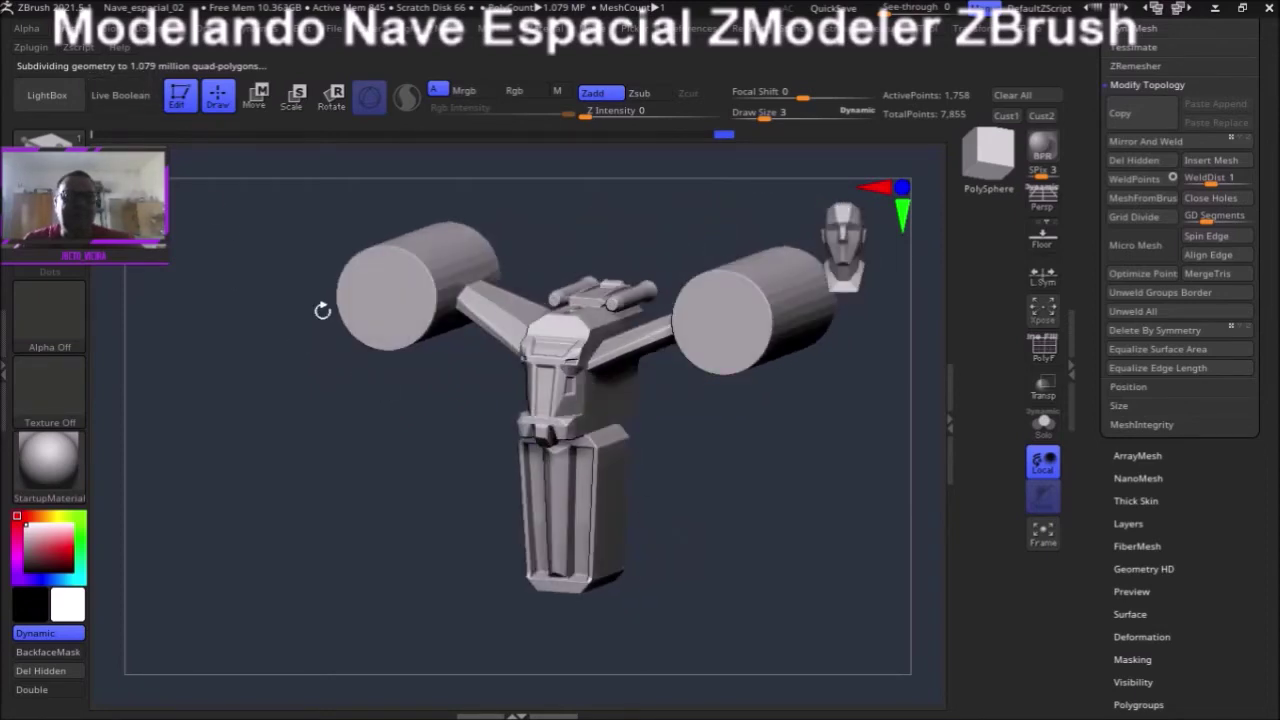
{"action": "mouse_move", "coordinate": [751, 519]}
{"action": "left_mouse_down"}
{"action": "mouse_move", "coordinate": [748, 540]}
{"action": "mouse_move", "coordinate": [745, 522]}
{"action": "left_mouse_up"}
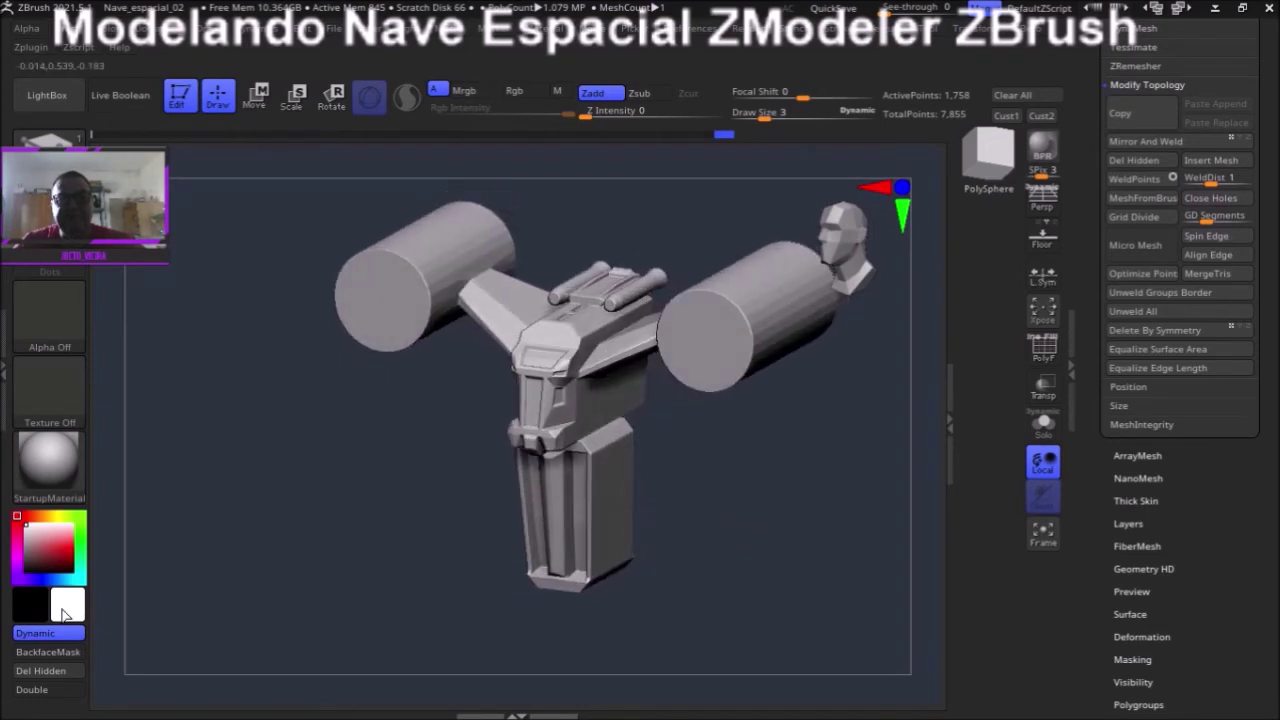
{"action": "left_click", "coordinate": [41, 634]}
{"action": "mouse_move", "coordinate": [803, 563]}
{"action": "left_mouse_down", "text": "alt"}
{"action": "mouse_move", "coordinate": [752, 572]}
{"action": "mouse_move", "coordinate": [637, 529]}
{"action": "mouse_move", "coordinate": [717, 531]}
{"action": "mouse_move", "coordinate": [706, 534]}
{"action": "mouse_move", "coordinate": [730, 550]}
{"action": "mouse_move", "coordinate": [728, 534]}
{"action": "left_mouse_up", "text": "alt"}
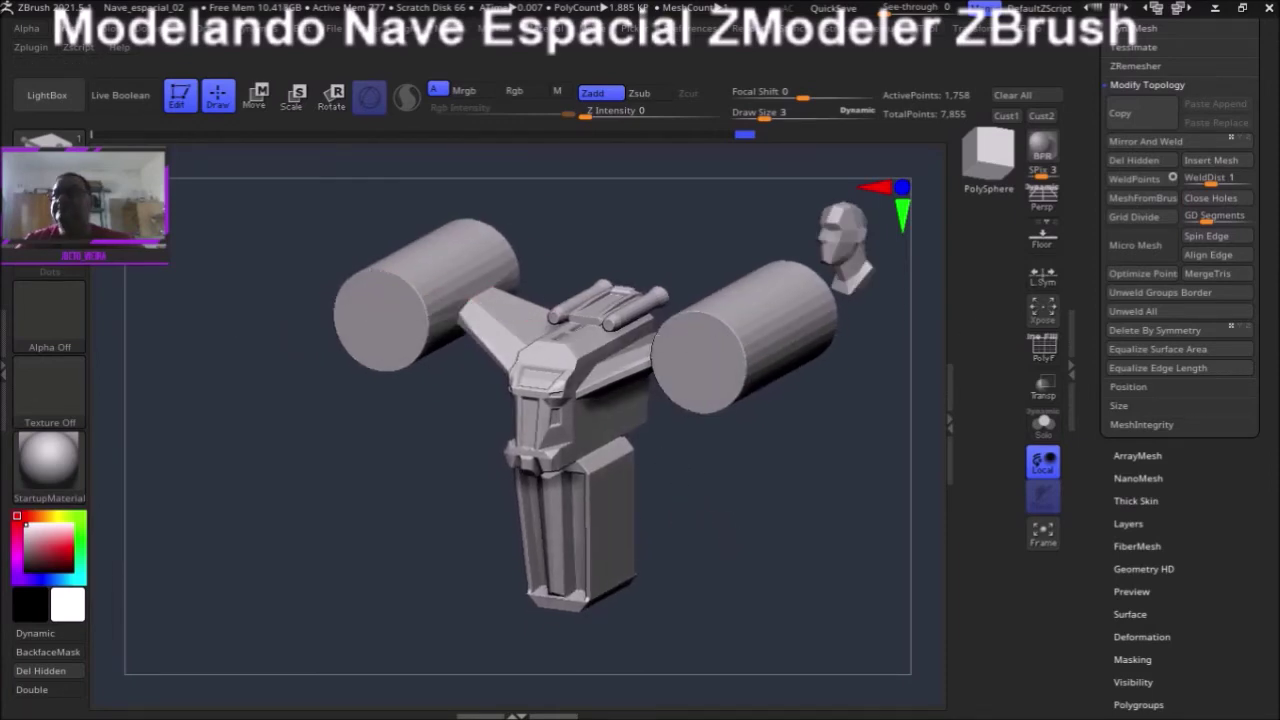
{"action": "mouse_move", "coordinate": [744, 494]}
{"action": "left_mouse_down"}
{"action": "mouse_move", "coordinate": [820, 426]}
{"action": "mouse_move", "coordinate": [745, 474]}
{"action": "mouse_move", "coordinate": [775, 465]}
{"action": "mouse_move", "coordinate": [720, 460]}
{"action": "mouse_move", "coordinate": [814, 450]}
{"action": "left_mouse_up"}
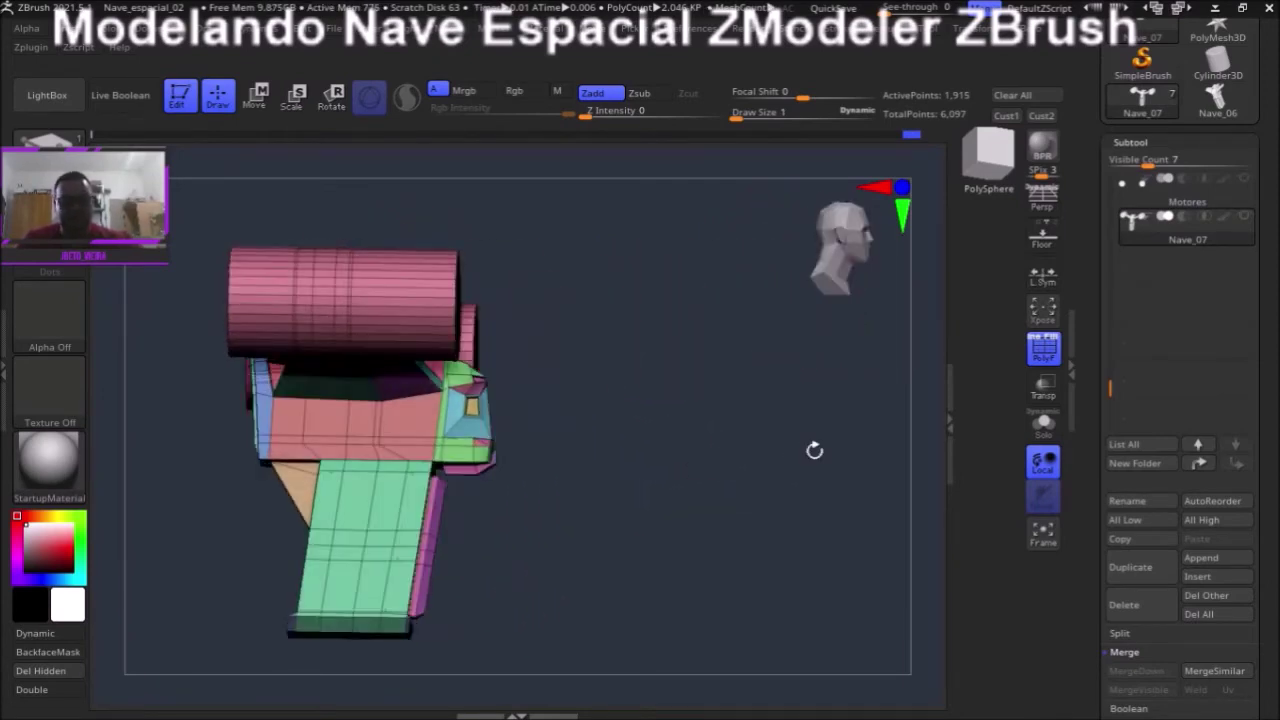
- Hide the ship body to isolate both engine cylinders, snapping to a straight-on view
{"action": "mouse_move", "coordinate": [602, 378]}
{"action": "left_mouse_down"}
{"action": "mouse_move", "coordinate": [700, 360]}
{"action": "mouse_move", "coordinate": [763, 457]}
{"action": "mouse_move", "coordinate": [766, 443]}
{"action": "mouse_move", "coordinate": [343, 455]}
{"action": "mouse_move", "coordinate": [731, 517]}
{"action": "mouse_move", "coordinate": [768, 449]}
{"action": "mouse_move", "coordinate": [834, 463]}
{"action": "mouse_move", "coordinate": [420, 486]}
{"action": "mouse_move", "coordinate": [317, 517]}
{"action": "mouse_move", "coordinate": [807, 565]}
{"action": "mouse_move", "coordinate": [755, 524]}
{"action": "left_mouse_up"}
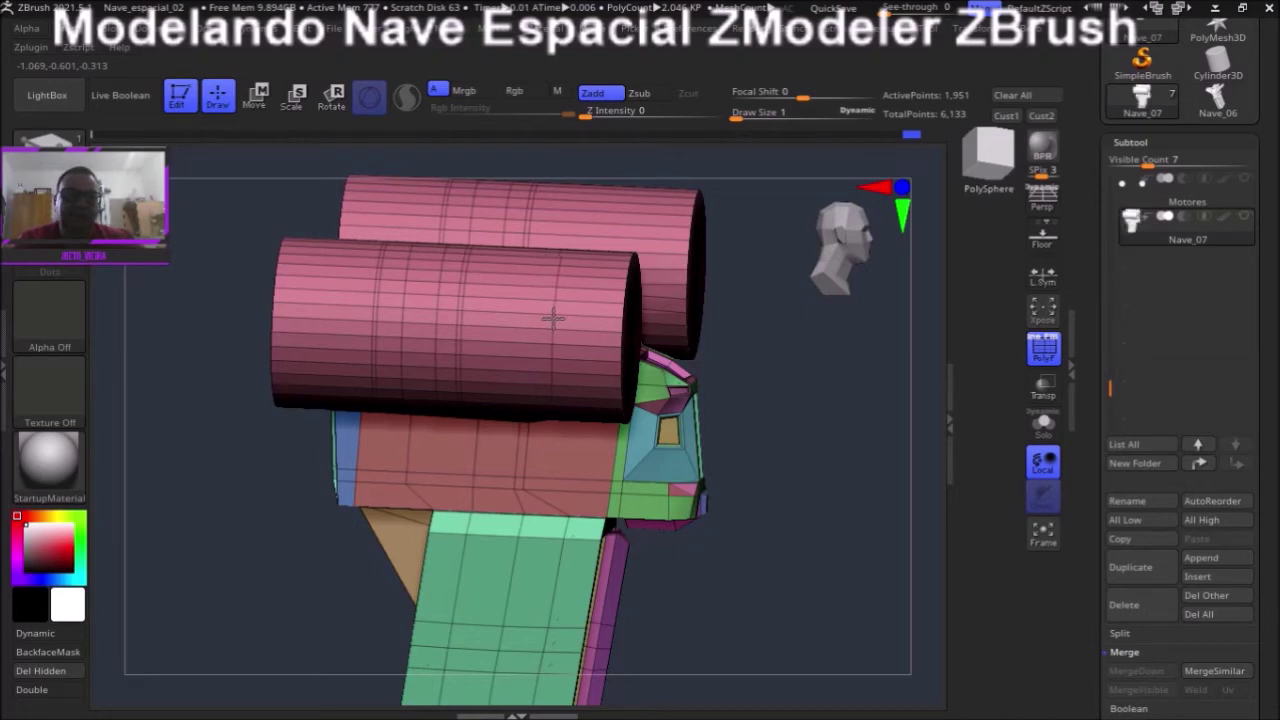
{"action": "mouse_move", "coordinate": [814, 523]}
{"action": "left_mouse_down"}
{"action": "mouse_move", "coordinate": [697, 531]}
{"action": "mouse_move", "coordinate": [594, 511]}
{"action": "mouse_move", "coordinate": [603, 526]}
{"action": "mouse_move", "coordinate": [660, 440]}
{"action": "left_mouse_up"}
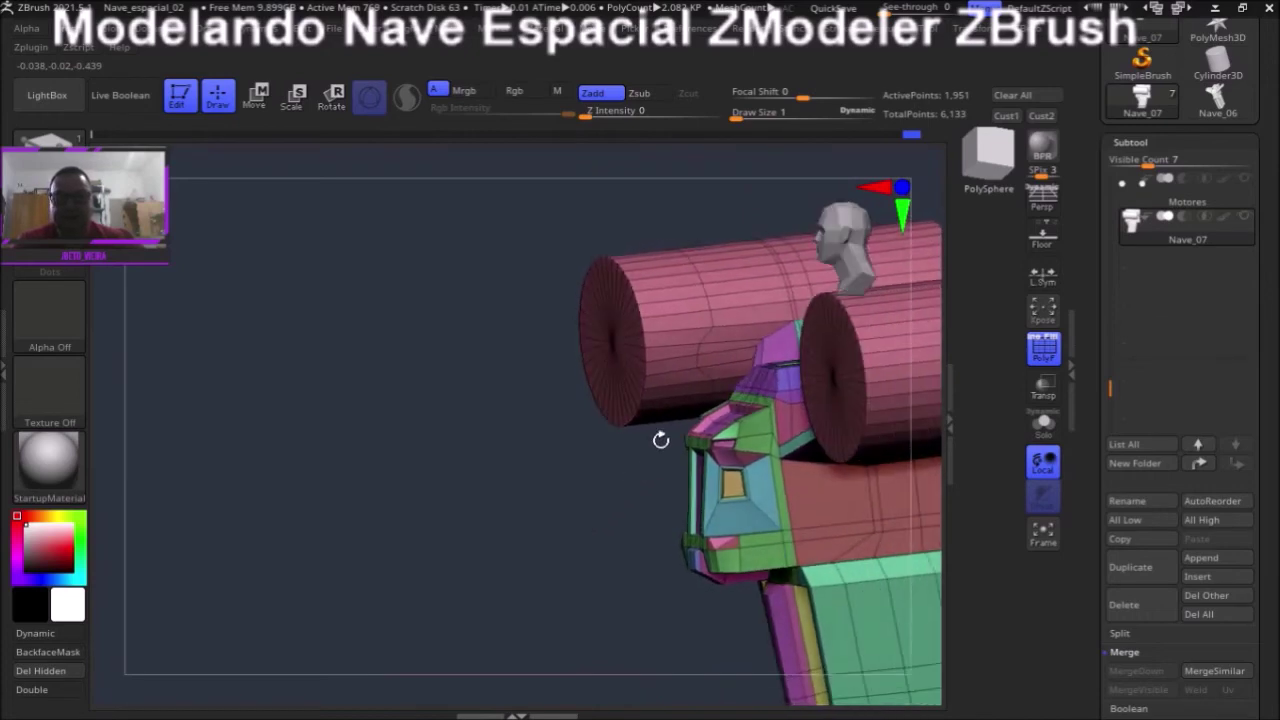
{"action": "left_click", "coordinate": [710, 332], "text": "ctrl+shift"}
{"action": "mouse_move", "coordinate": [542, 474]}
{"action": "left_mouse_down"}
{"action": "mouse_move", "coordinate": [514, 474]}
{"action": "mouse_move", "coordinate": [538, 465]}
{"action": "mouse_move", "coordinate": [534, 477]}
{"action": "mouse_move", "coordinate": [563, 477]}
{"action": "left_mouse_up"}
{"action": "left_click_drag", "start_coordinate": [655, 511], "coordinate": [505, 511], "text": "ctrl+shift"}
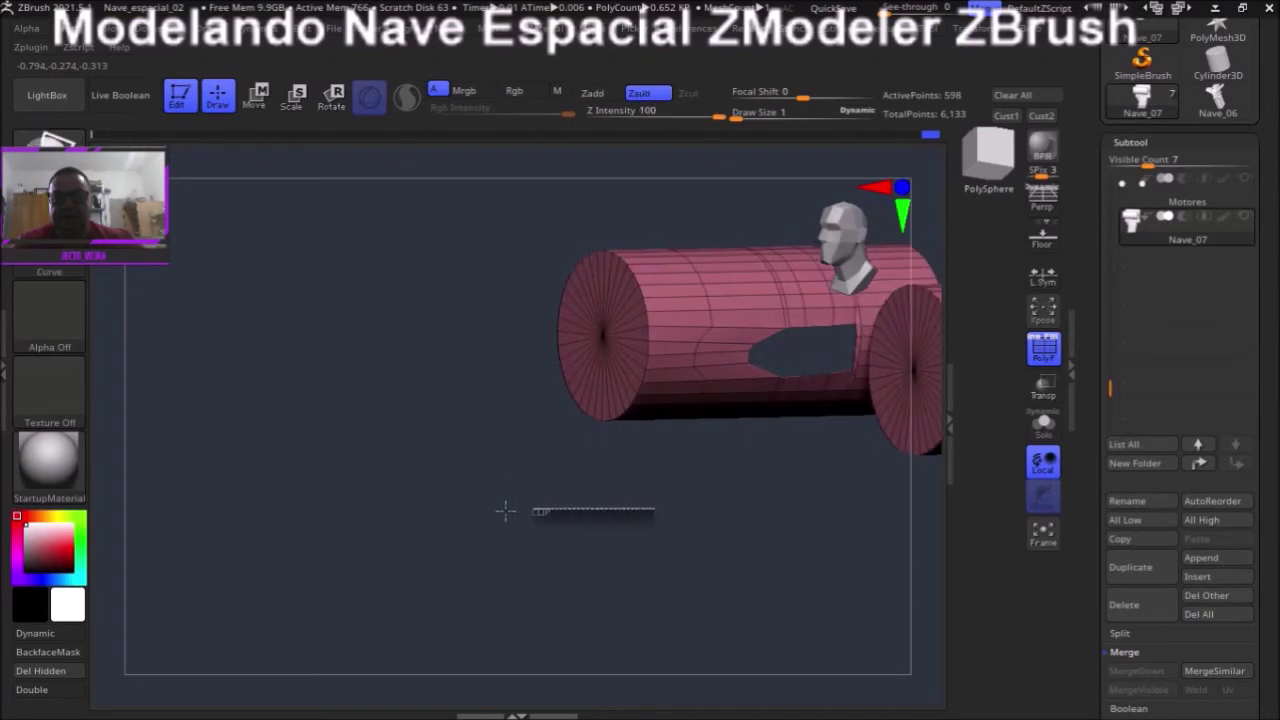
{"action": "mouse_move", "coordinate": [648, 504]}
{"action": "left_mouse_down"}
{"action": "mouse_move", "coordinate": [447, 519]}
{"action": "mouse_move", "coordinate": [466, 506]}
{"action": "mouse_move", "coordinate": [474, 523]}
{"action": "mouse_move", "coordinate": [623, 531]}
{"action": "mouse_move", "coordinate": [597, 523]}
{"action": "mouse_move", "coordinate": [553, 533]}
{"action": "mouse_move", "coordinate": [577, 522]}
{"action": "mouse_move", "coordinate": [620, 546]}
{"action": "mouse_move", "coordinate": [600, 532]}
{"action": "left_mouse_up"}
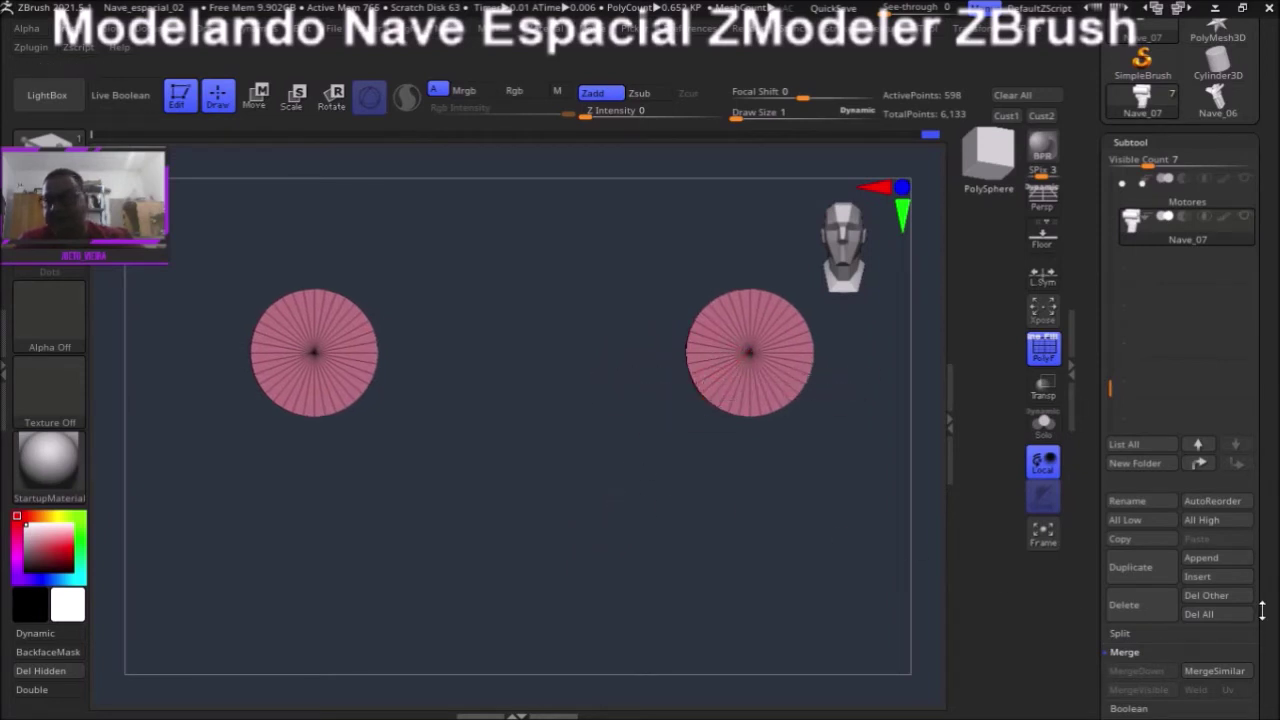
- Apply Polygroups Auto Groups so each engine cylinder gets its own polygroup
{"action": "scroll", "coordinate": [1230, 590], "scroll_direction": "down", "scroll_amount": 1}
{"action": "scroll", "coordinate": [1158, 537], "scroll_direction": "down", "scroll_amount": 4}
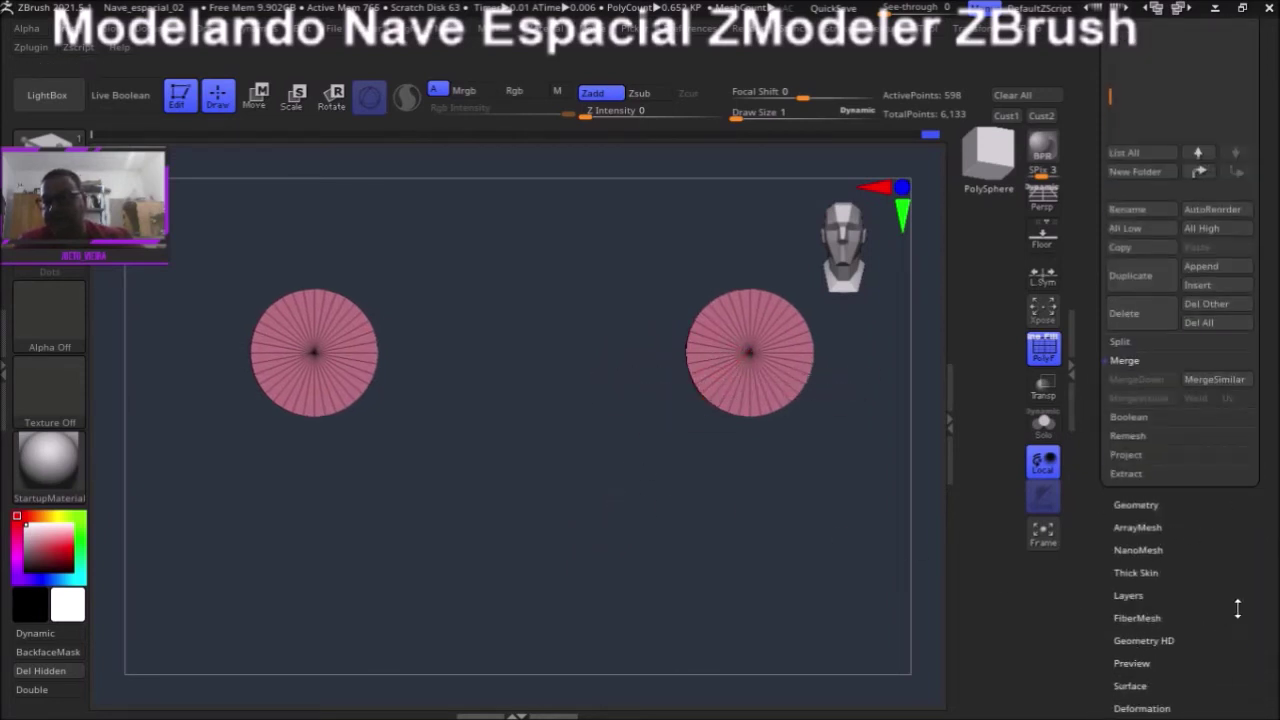
{"action": "scroll", "coordinate": [1160, 615], "scroll_direction": "down", "scroll_amount": 2}
{"action": "left_click", "coordinate": [1141, 643]}
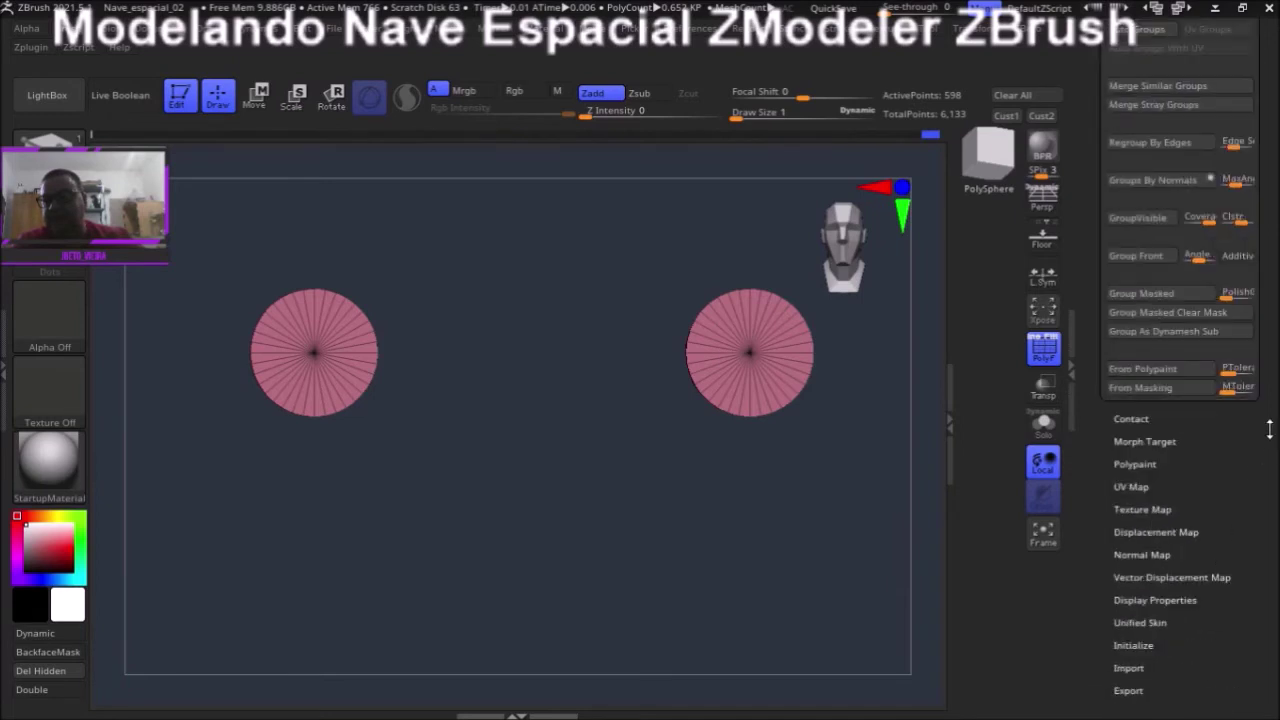
{"action": "scroll", "coordinate": [1268, 434], "scroll_direction": "up", "scroll_amount": 3}
{"action": "left_click", "coordinate": [1132, 336]}
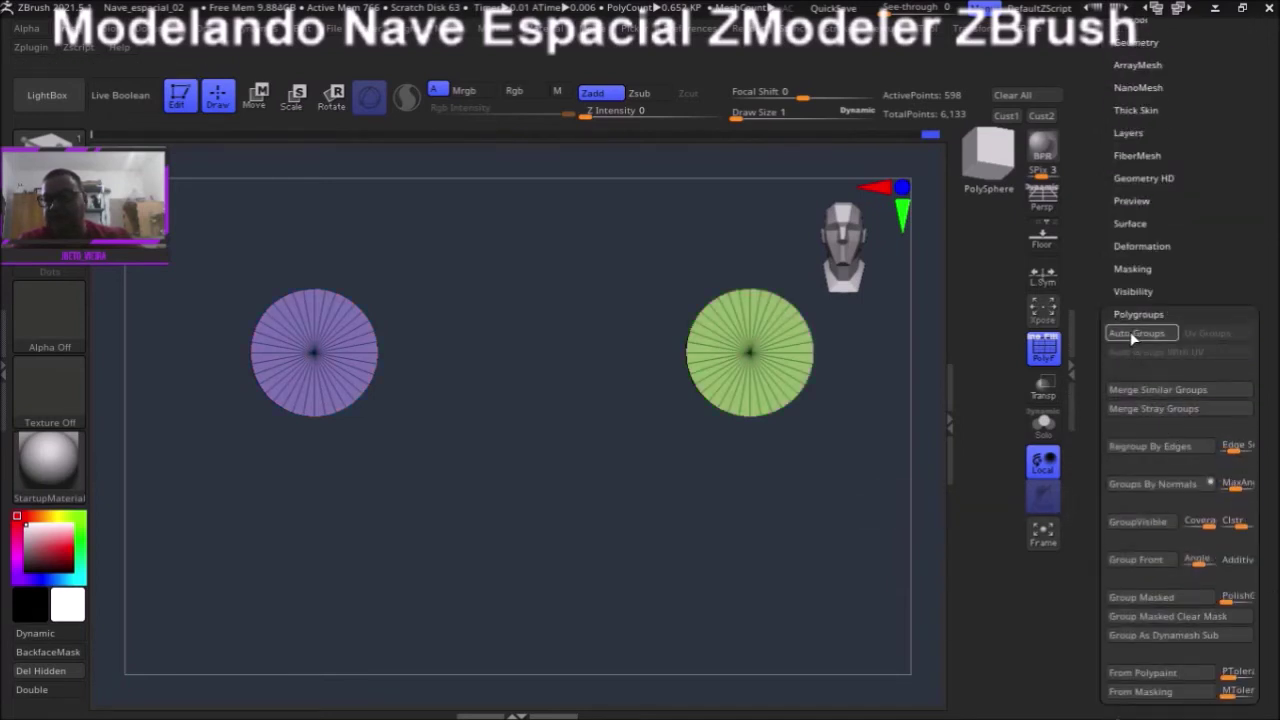
{"action": "left_click_drag", "start_coordinate": [680, 531], "coordinate": [674, 540]}
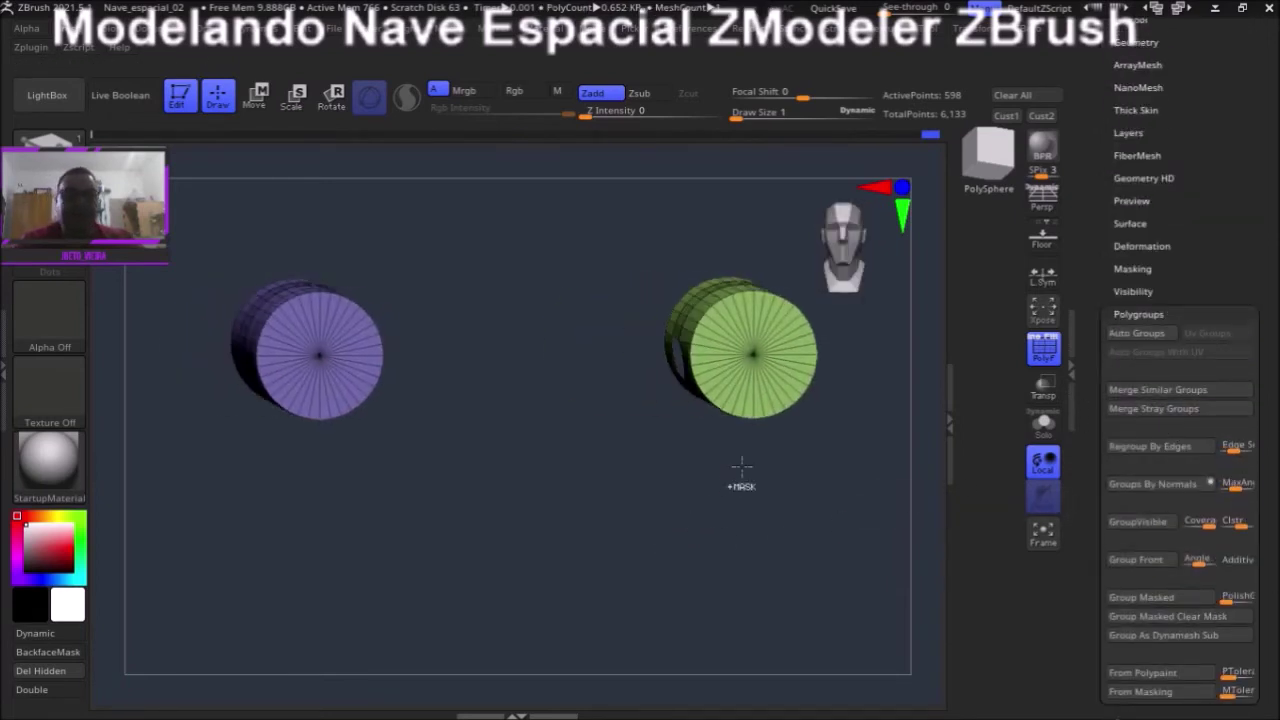
- Hide the green cylinder and mask a tall area of the purple one
{"action": "key", "text": "alt"}
{"action": "left_click", "coordinate": [793, 322], "text": "ctrl+alt+shift"}
{"action": "mouse_move", "coordinate": [603, 551]}
{"action": "left_mouse_down"}
{"action": "mouse_move", "coordinate": [517, 549]}
{"action": "mouse_move", "coordinate": [554, 543]}
{"action": "left_mouse_up"}
{"action": "mouse_move", "coordinate": [662, 505]}
{"action": "left_mouse_down"}
{"action": "mouse_move", "coordinate": [437, 471]}
{"action": "mouse_move", "coordinate": [543, 586]}
{"action": "mouse_move", "coordinate": [490, 535]}
{"action": "left_mouse_up"}
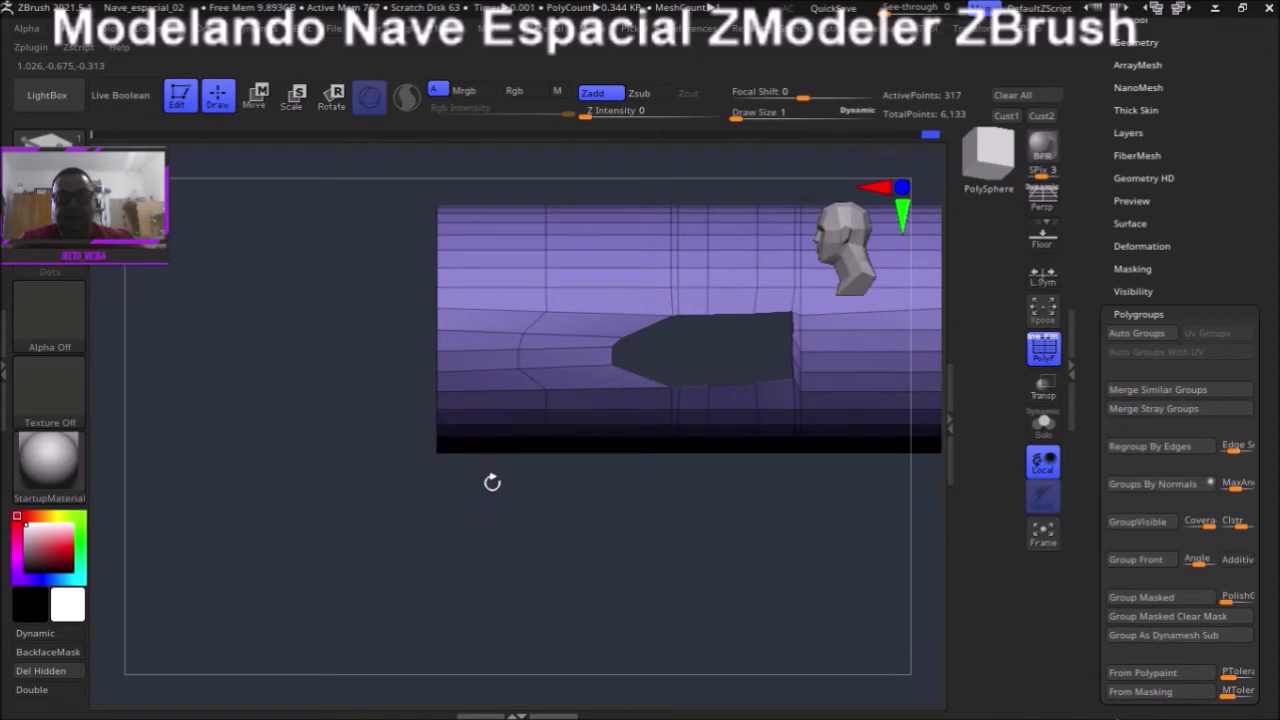
{"action": "left_click_drag", "start_coordinate": [492, 482], "coordinate": [514, 509], "text": "alt"}
{"action": "key", "text": "ctrl"}
{"action": "left_click_drag", "start_coordinate": [477, 206], "coordinate": [490, 586], "text": "ctrl"}
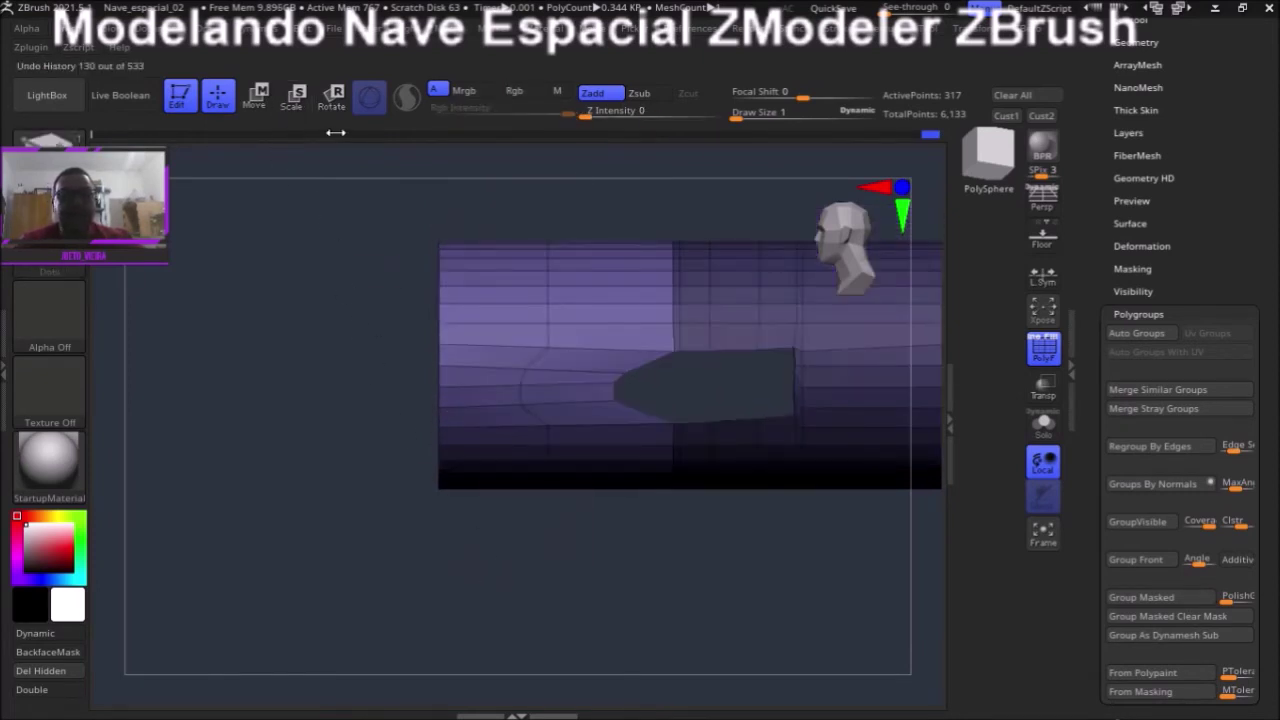
- Try vertical ClipCurve strokes across the purple cylinder, then unhide the whole ship
{"action": "key", "text": "ctrl+shift"}
{"action": "left_click", "coordinate": [50, 140]}
{"action": "left_click", "coordinate": [50, 140]}
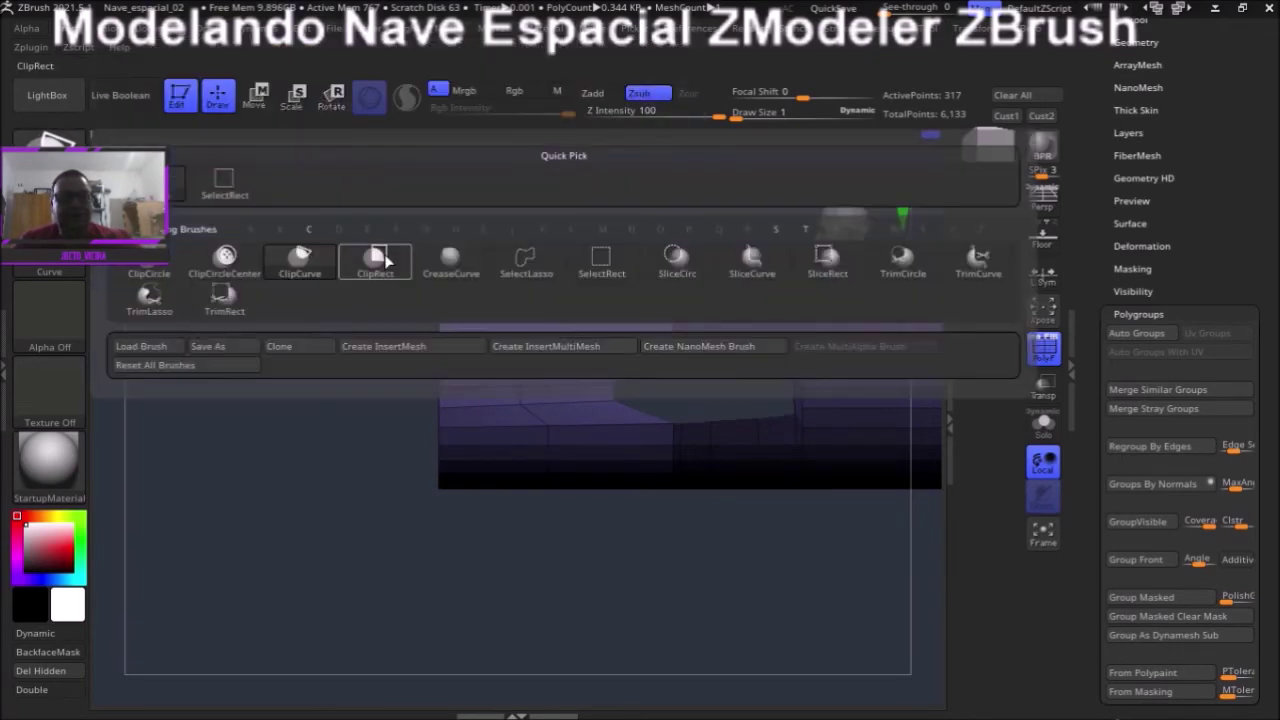
{"action": "left_click", "coordinate": [300, 265]}
{"action": "left_click_drag", "start_coordinate": [541, 219], "coordinate": [537, 527], "text": "ctrl+shift"}
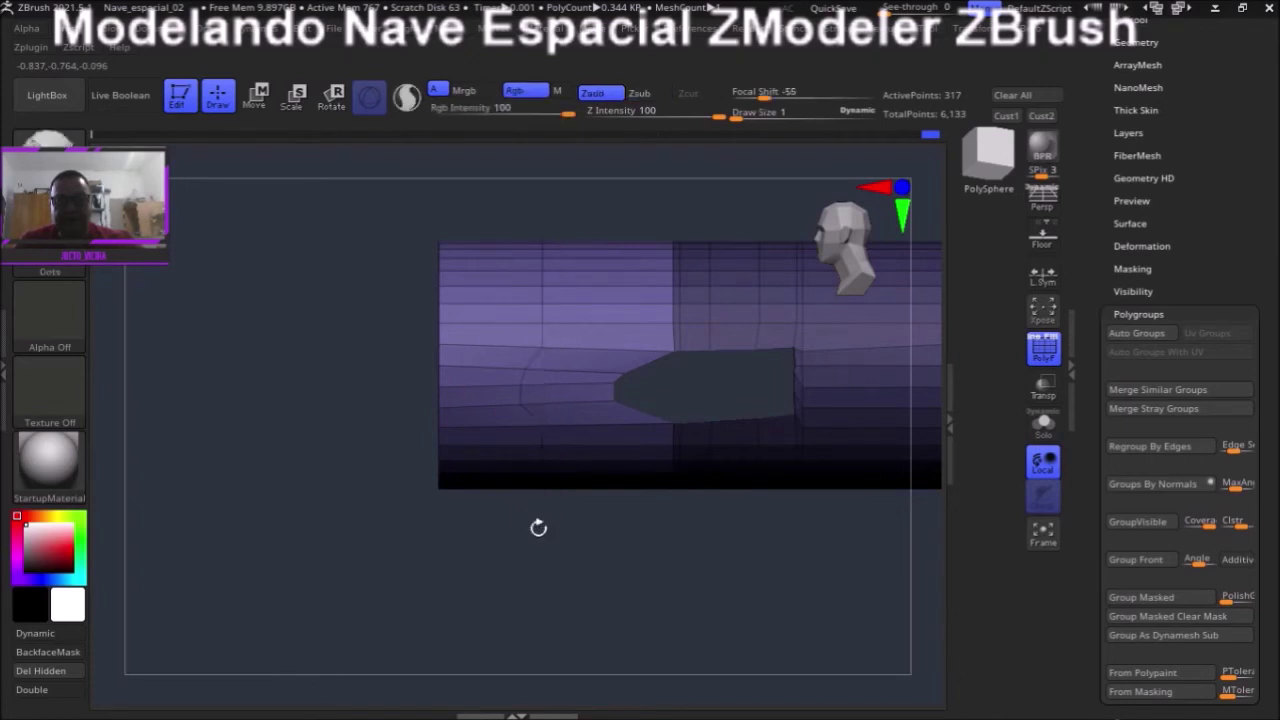
{"action": "left_click_drag", "start_coordinate": [537, 552], "coordinate": [543, 171], "text": "ctrl+shift"}
{"action": "left_click_drag", "start_coordinate": [546, 566], "coordinate": [546, 209], "text": "ctrl+shift"}
{"action": "mouse_move", "coordinate": [608, 629]}
{"action": "left_mouse_down"}
{"action": "mouse_move", "coordinate": [627, 580]}
{"action": "mouse_move", "coordinate": [525, 657]}
{"action": "left_mouse_up"}
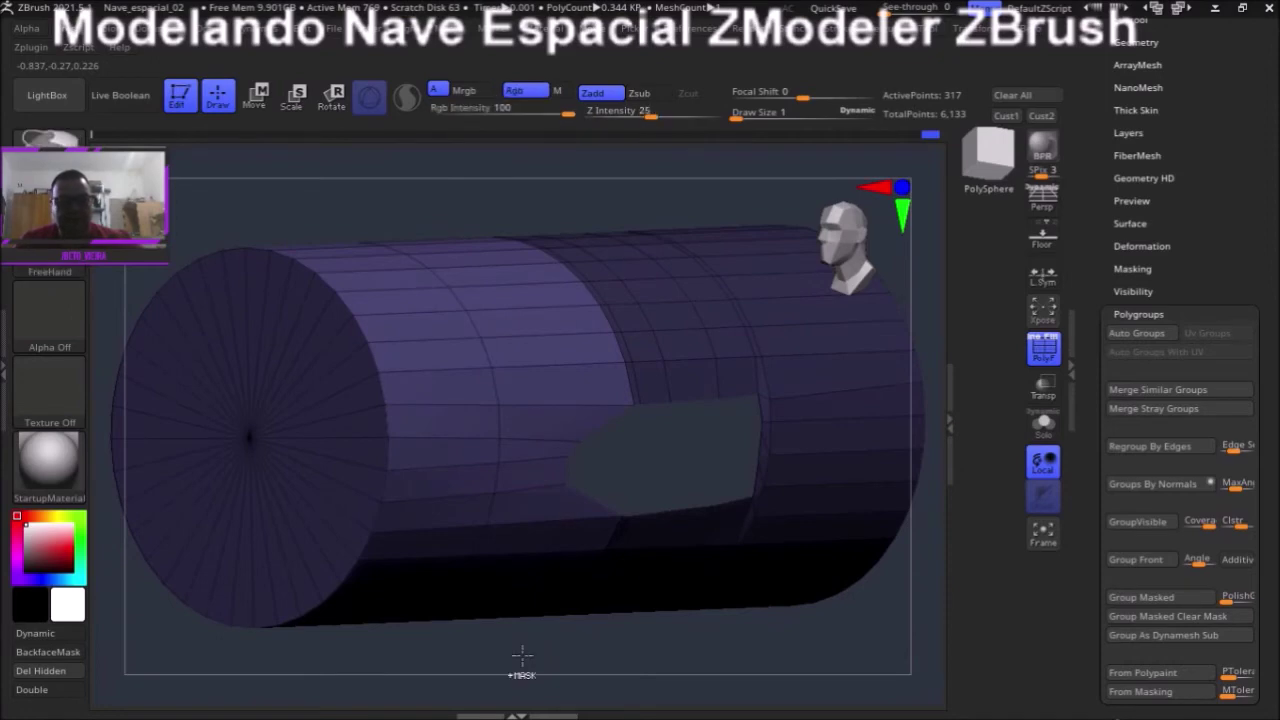
{"action": "left_click", "coordinate": [562, 660], "text": "ctrl+shift"}
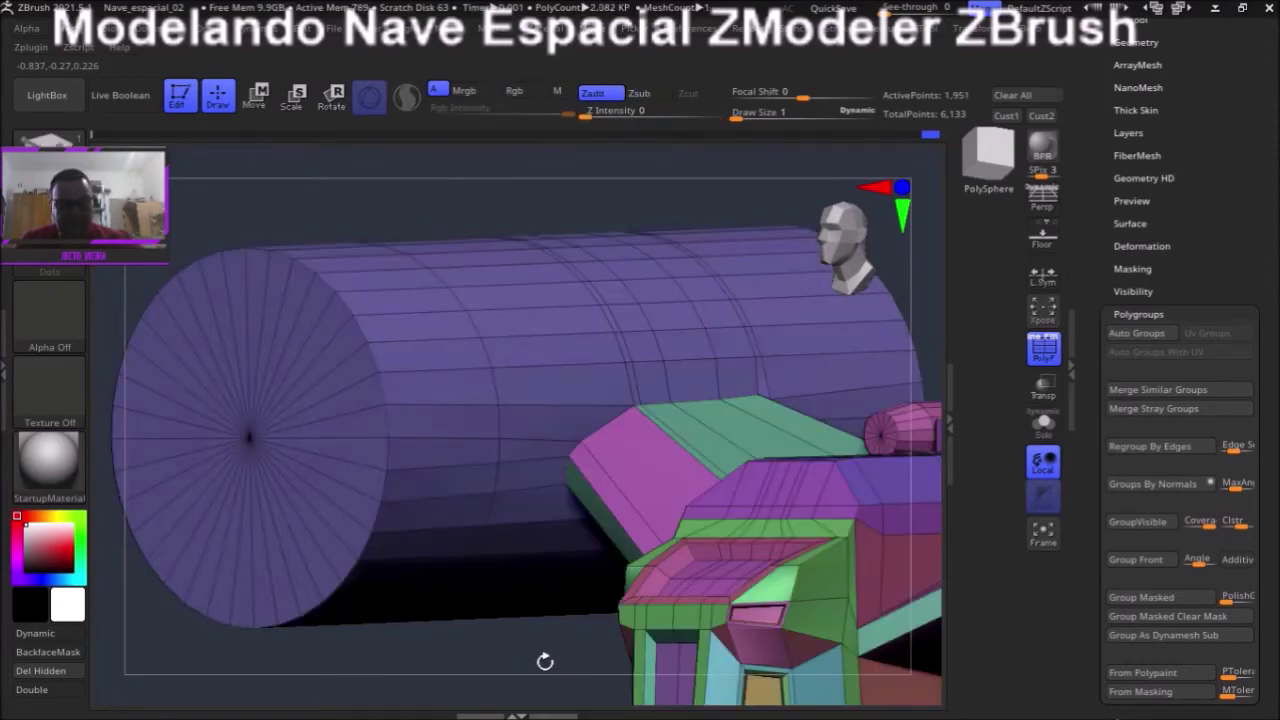
- Frame the model, clear the mask, and turn the pod's end cap toward the viewer
{"action": "key", "text": "f"}
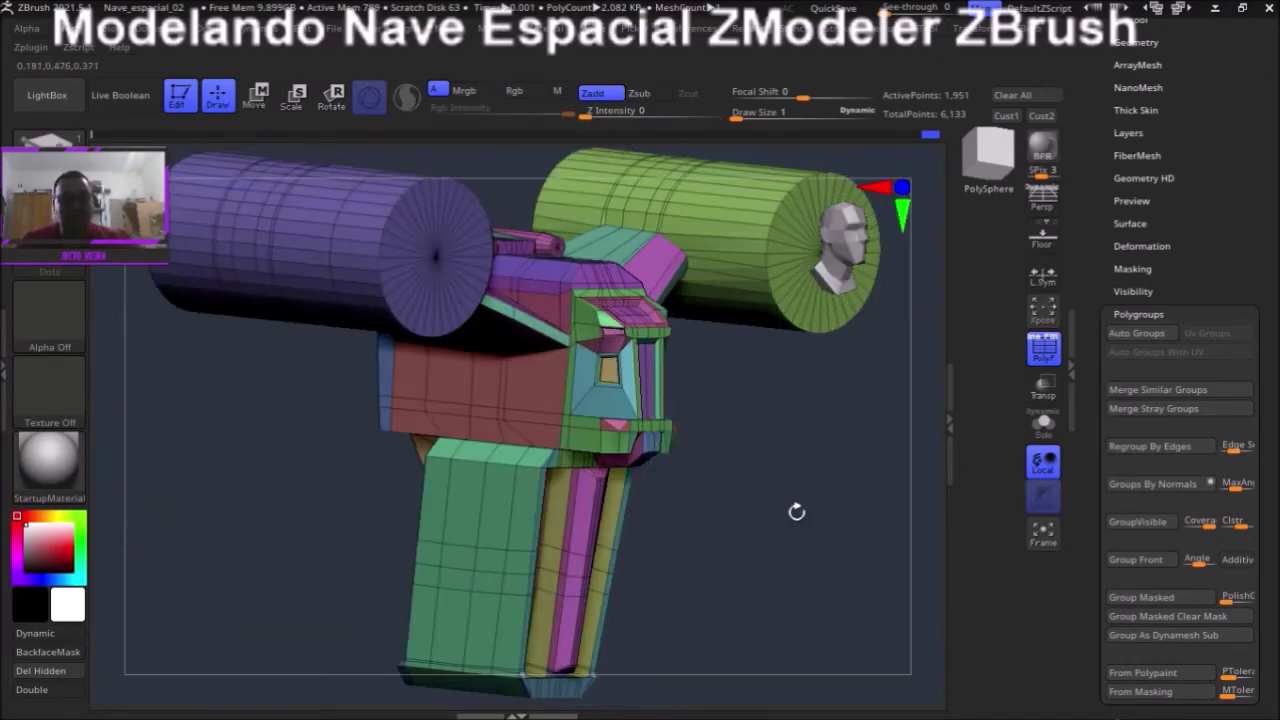
{"action": "mouse_move", "coordinate": [732, 430]}
{"action": "left_mouse_down"}
{"action": "mouse_move", "coordinate": [760, 449]}
{"action": "mouse_move", "coordinate": [757, 509]}
{"action": "mouse_move", "coordinate": [651, 534]}
{"action": "mouse_move", "coordinate": [495, 528]}
{"action": "mouse_move", "coordinate": [486, 546]}
{"action": "mouse_move", "coordinate": [656, 517]}
{"action": "mouse_move", "coordinate": [509, 531]}
{"action": "mouse_move", "coordinate": [600, 531]}
{"action": "mouse_move", "coordinate": [565, 593]}
{"action": "mouse_move", "coordinate": [560, 580]}
{"action": "mouse_move", "coordinate": [515, 595]}
{"action": "mouse_move", "coordinate": [566, 611]}
{"action": "mouse_move", "coordinate": [665, 611]}
{"action": "mouse_move", "coordinate": [660, 591]}
{"action": "mouse_move", "coordinate": [669, 620]}
{"action": "mouse_move", "coordinate": [669, 586]}
{"action": "mouse_move", "coordinate": [647, 596]}
{"action": "left_mouse_up"}
{"action": "key", "text": "super"}
{"action": "key", "text": "Escape"}
{"action": "key", "text": "ctrl"}
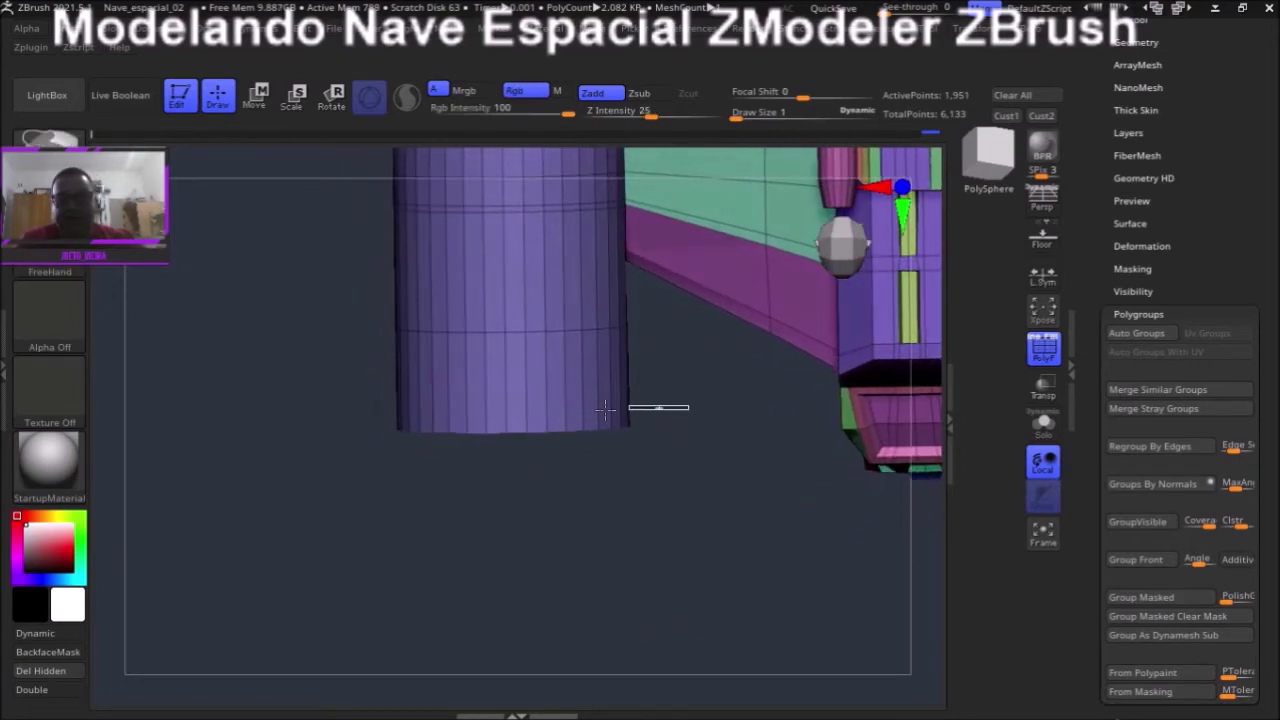
{"action": "mouse_move", "coordinate": [690, 402]}
{"action": "left_mouse_down", "text": "ctrl"}
{"action": "mouse_move", "coordinate": [328, 546]}
{"action": "mouse_move", "coordinate": [416, 452]}
{"action": "mouse_move", "coordinate": [408, 603]}
{"action": "mouse_move", "coordinate": [350, 232]}
{"action": "left_mouse_up", "text": "ctrl"}
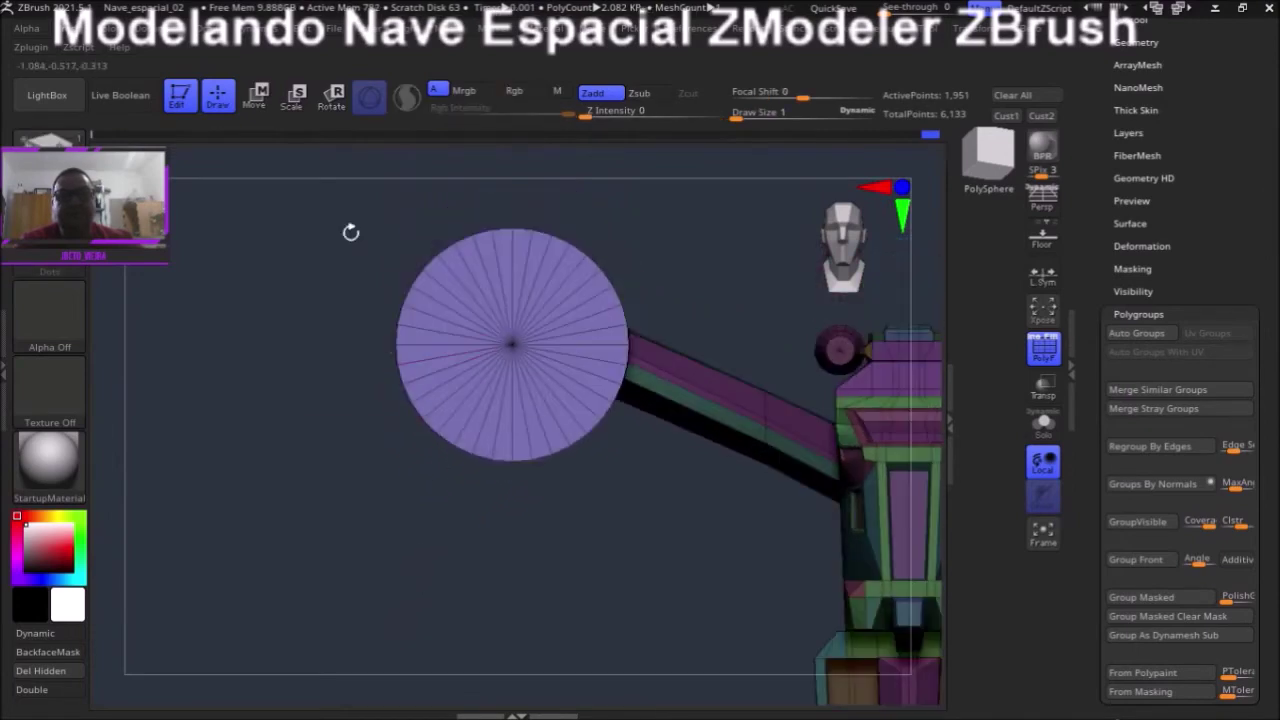
- Scale the cap's inner disc to about 0.74 with the Transpose gizmo, then return to Draw mode
{"action": "left_click", "coordinate": [334, 95]}
{"action": "left_click", "coordinate": [622, 210]}
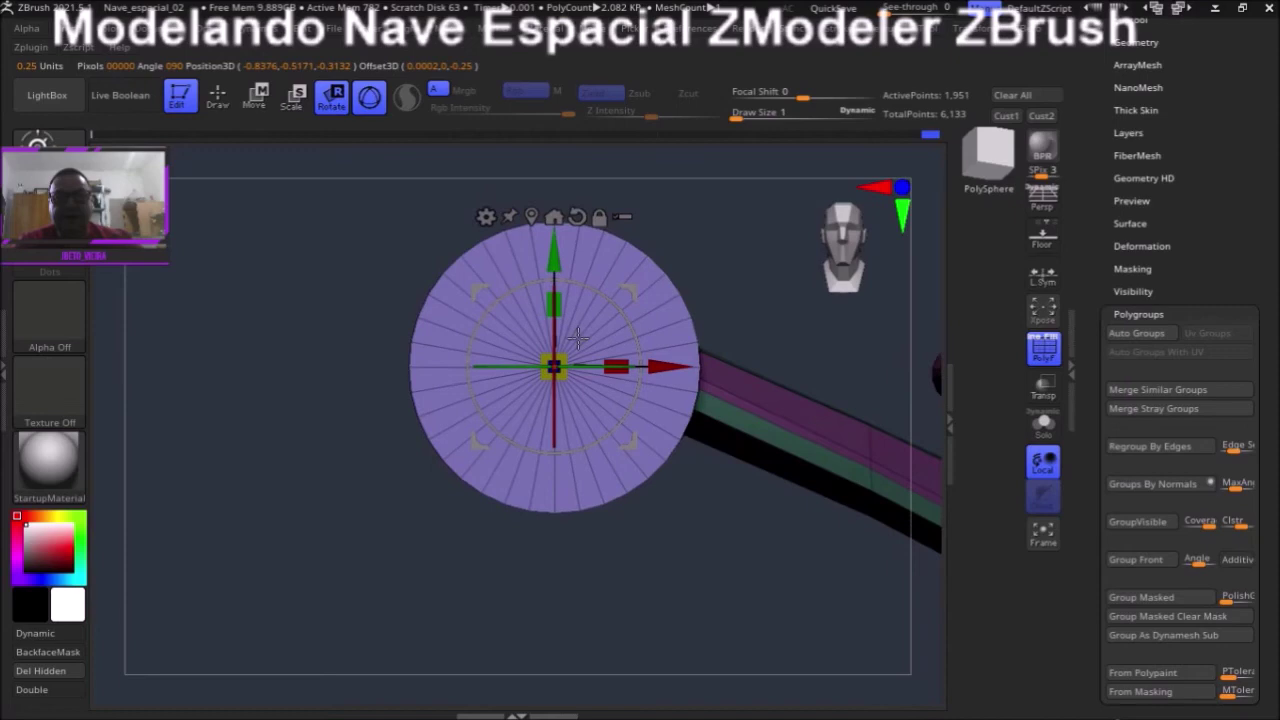
{"action": "left_click_drag", "start_coordinate": [563, 355], "coordinate": [537, 378], "text": "ctrl"}
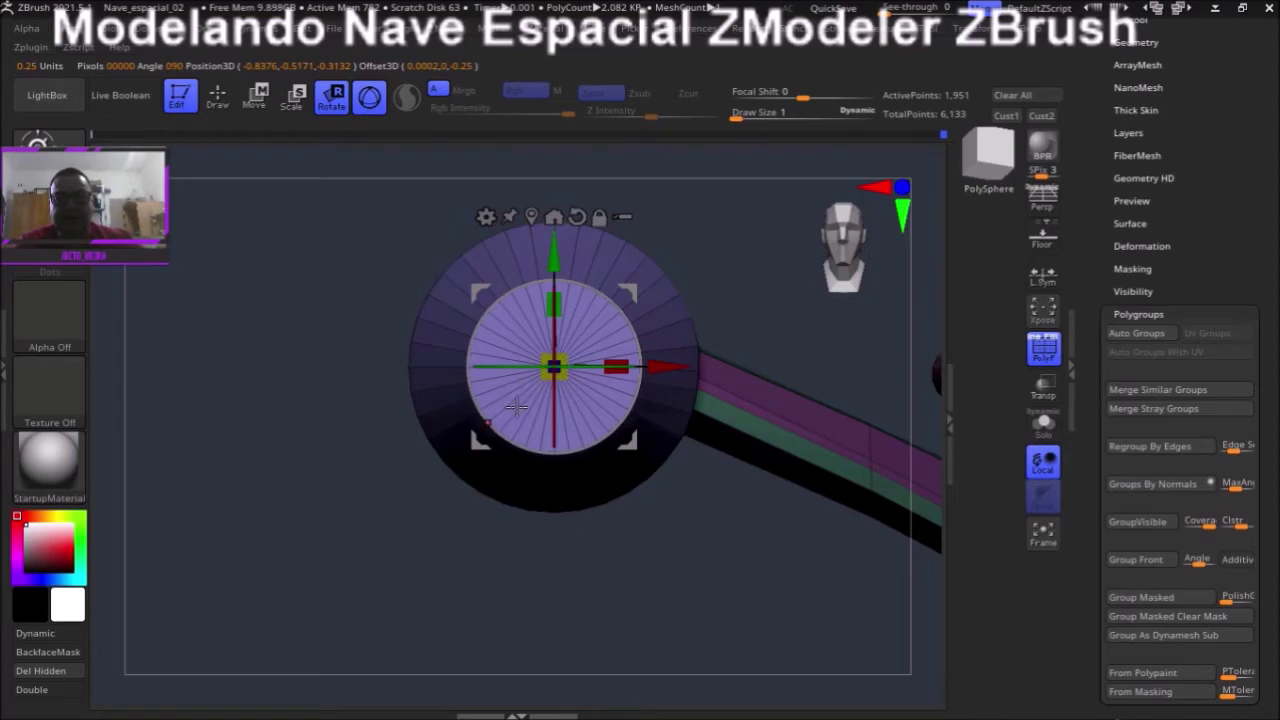
{"action": "left_click_drag", "start_coordinate": [457, 586], "coordinate": [645, 622]}
{"action": "mouse_move", "coordinate": [812, 618]}
{"action": "left_mouse_down"}
{"action": "mouse_move", "coordinate": [766, 534]}
{"action": "mouse_move", "coordinate": [826, 534]}
{"action": "mouse_move", "coordinate": [797, 503]}
{"action": "mouse_move", "coordinate": [728, 515]}
{"action": "left_mouse_up"}
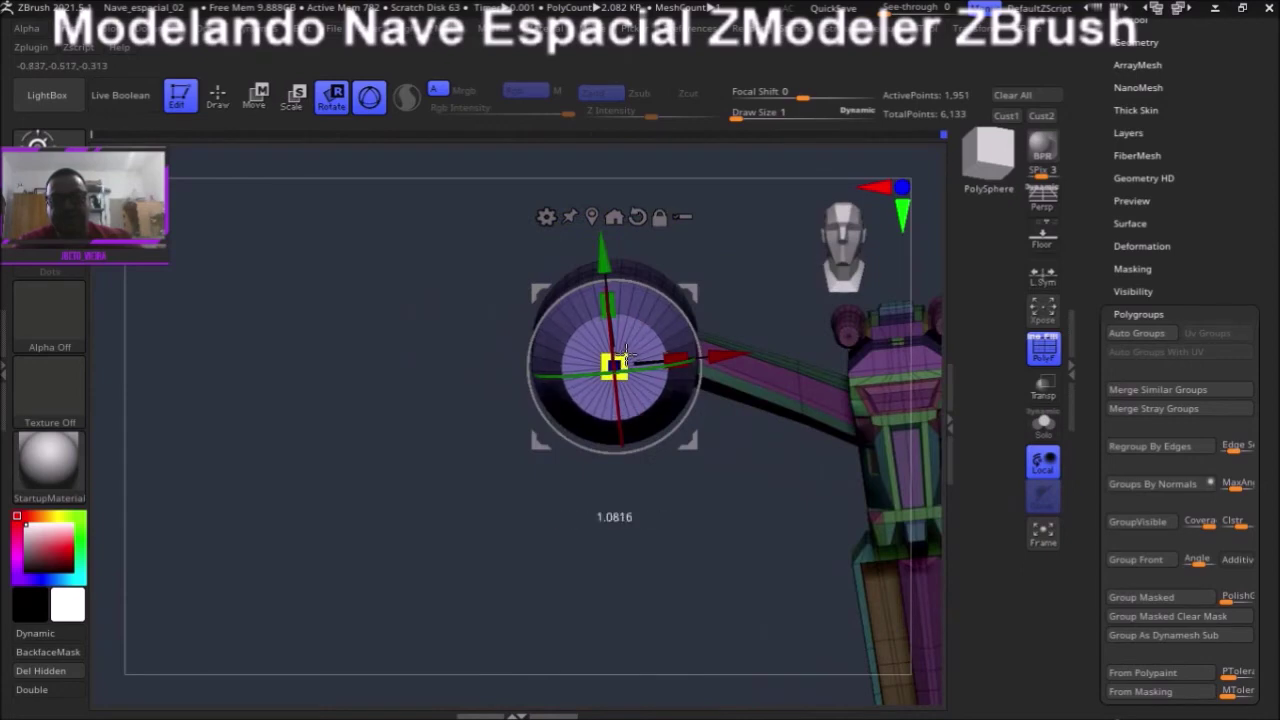
{"action": "mouse_move", "coordinate": [627, 351]}
{"action": "left_mouse_down"}
{"action": "mouse_move", "coordinate": [471, 520]}
{"action": "mouse_move", "coordinate": [520, 430]}
{"action": "mouse_move", "coordinate": [481, 447]}
{"action": "left_mouse_up"}
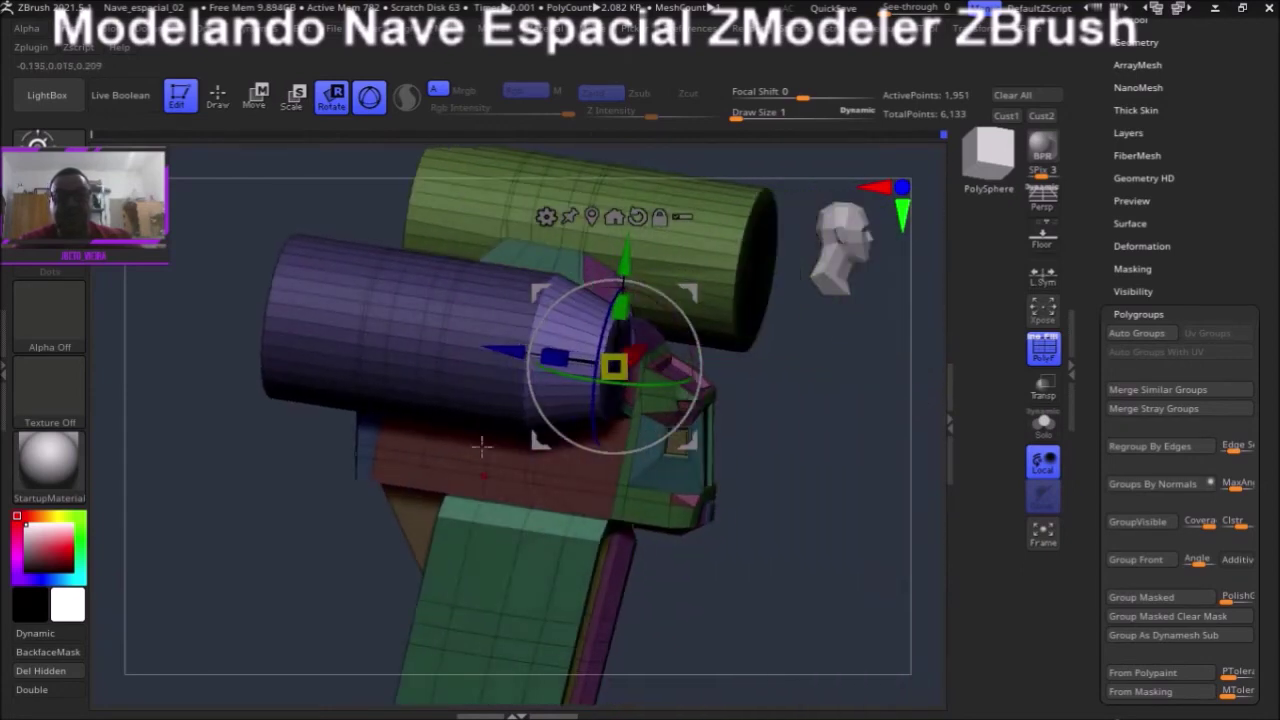
{"action": "left_click", "coordinate": [216, 97]}
{"action": "mouse_move", "coordinate": [777, 551]}
{"action": "left_mouse_down"}
{"action": "mouse_move", "coordinate": [258, 517]}
{"action": "mouse_move", "coordinate": [294, 477]}
{"action": "mouse_move", "coordinate": [357, 477]}
{"action": "mouse_move", "coordinate": [395, 530]}
{"action": "left_mouse_up"}
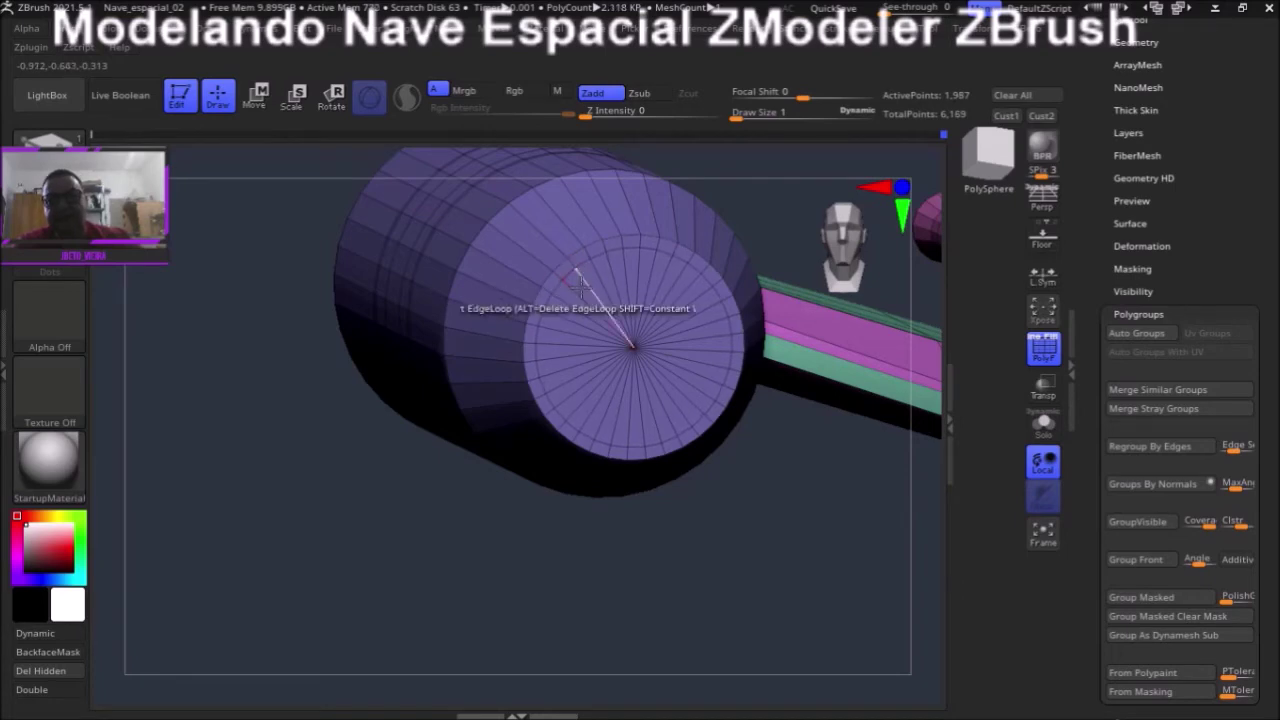
- Select the engine pod cap's inner disc polygons with ZModeler QMesh polyloop
{"action": "left_click_drag", "start_coordinate": [513, 525], "coordinate": [489, 541]}
{"action": "mouse_move", "coordinate": [499, 548]}
{"action": "left_mouse_down"}
{"action": "mouse_move", "coordinate": [491, 563]}
{"action": "mouse_move", "coordinate": [596, 405]}
{"action": "left_mouse_up"}
{"action": "key", "text": "space"}
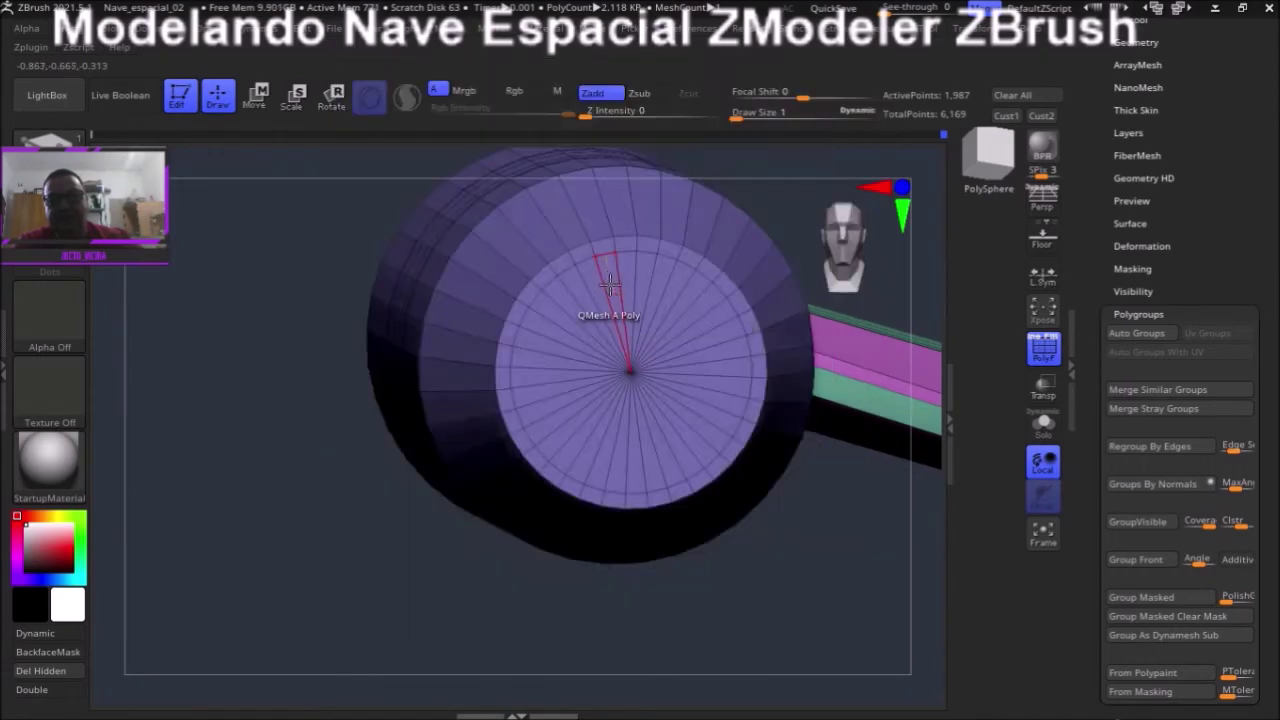
{"action": "mouse_move", "coordinate": [617, 280]}
{"action": "left_mouse_down"}
{"action": "mouse_move", "coordinate": [654, 289]}
{"action": "mouse_move", "coordinate": [686, 346]}
{"action": "mouse_move", "coordinate": [680, 409]}
{"action": "mouse_move", "coordinate": [598, 420]}
{"action": "left_mouse_up"}
{"action": "left_click_drag", "start_coordinate": [570, 347], "coordinate": [603, 309]}
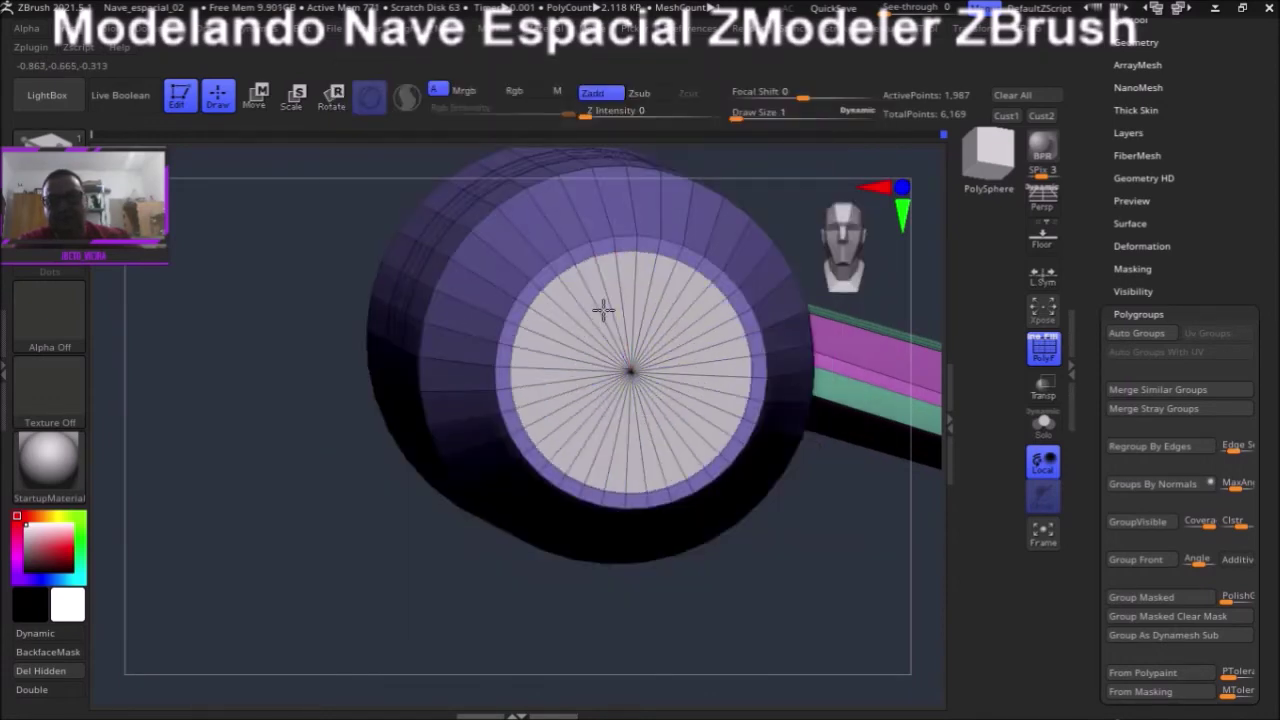
- Push the inner cap disc inward to form a deep recessed intake
{"action": "mouse_move", "coordinate": [457, 529]}
{"action": "left_mouse_down"}
{"action": "mouse_move", "coordinate": [443, 594]}
{"action": "mouse_move", "coordinate": [386, 611]}
{"action": "mouse_move", "coordinate": [371, 557]}
{"action": "mouse_move", "coordinate": [394, 597]}
{"action": "mouse_move", "coordinate": [500, 614]}
{"action": "mouse_move", "coordinate": [545, 603]}
{"action": "left_mouse_up"}
{"action": "left_click_drag", "start_coordinate": [671, 370], "coordinate": [422, 312]}
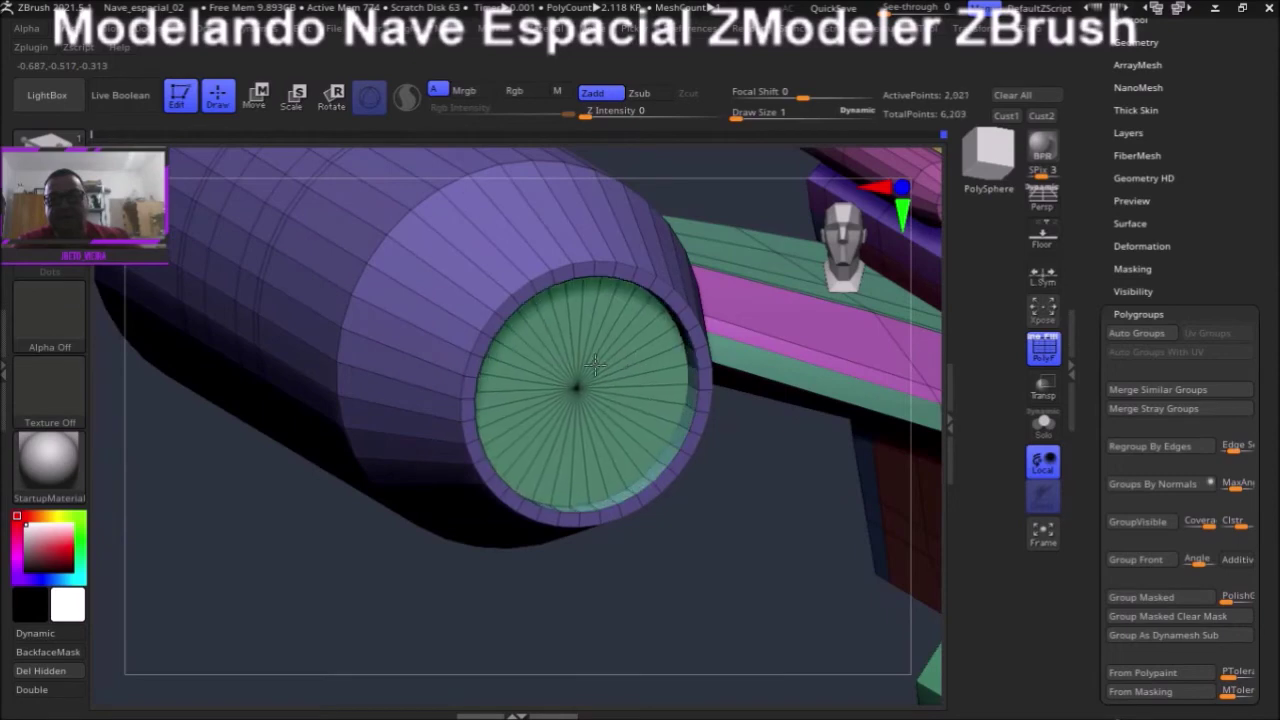
{"action": "left_click_drag", "start_coordinate": [422, 312], "coordinate": [403, 303]}
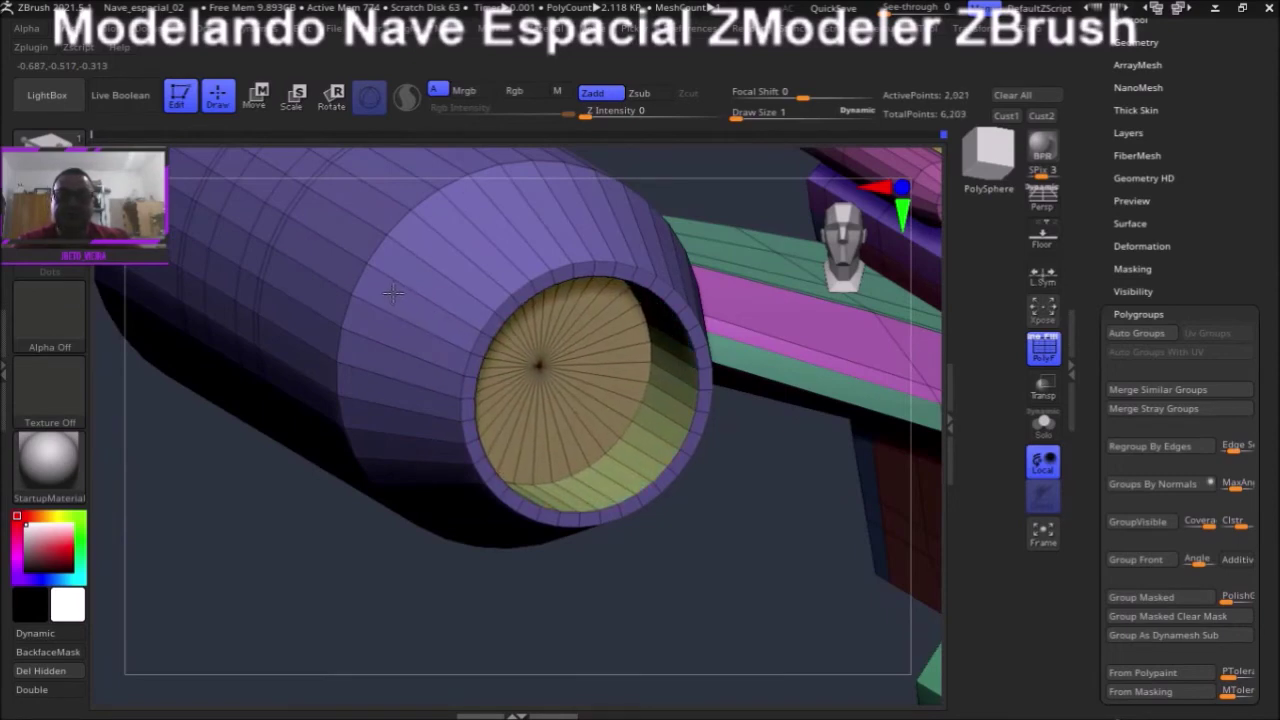
{"action": "mouse_move", "coordinate": [509, 663]}
{"action": "left_mouse_down"}
{"action": "mouse_move", "coordinate": [448, 605]}
{"action": "mouse_move", "coordinate": [514, 643]}
{"action": "mouse_move", "coordinate": [449, 594]}
{"action": "mouse_move", "coordinate": [600, 611]}
{"action": "mouse_move", "coordinate": [759, 579]}
{"action": "mouse_move", "coordinate": [586, 491]}
{"action": "mouse_move", "coordinate": [600, 614]}
{"action": "mouse_move", "coordinate": [583, 517]}
{"action": "mouse_move", "coordinate": [576, 540]}
{"action": "mouse_move", "coordinate": [580, 523]}
{"action": "mouse_move", "coordinate": [590, 545]}
{"action": "left_mouse_up"}
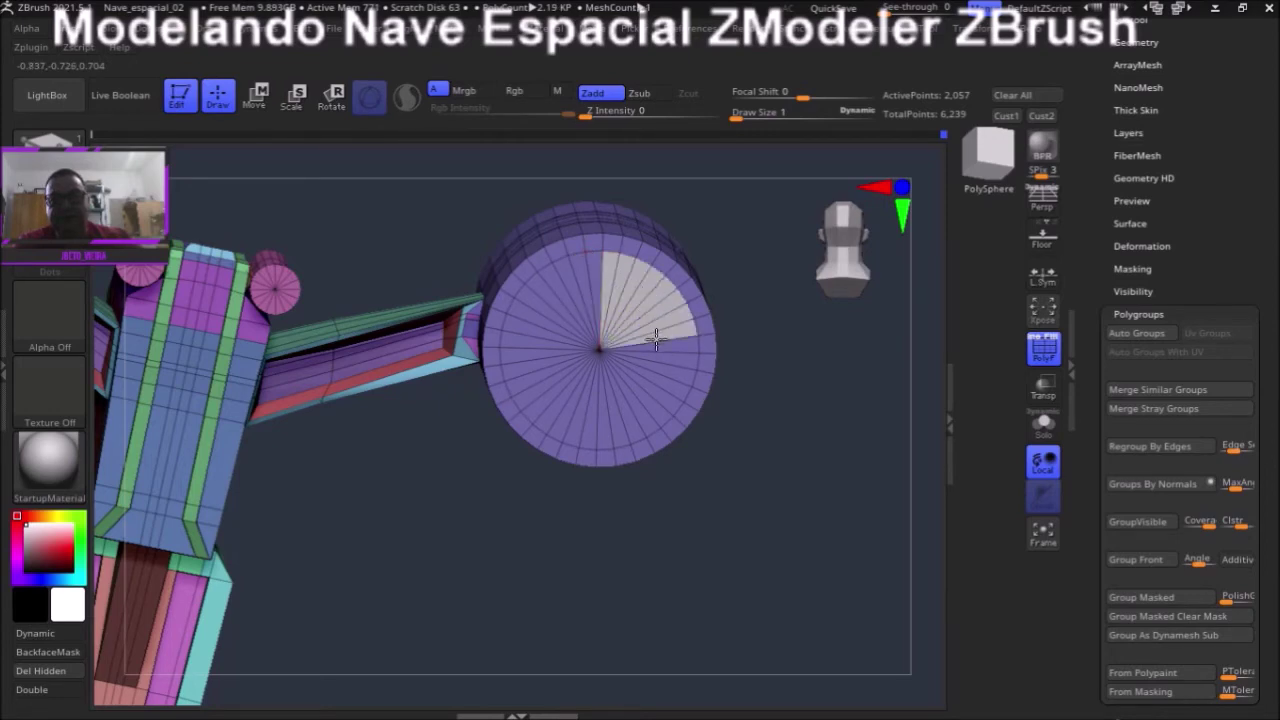
- Select all of the second engine pod's front disc polygons, wedge by wedge
{"action": "left_click_drag", "start_coordinate": [656, 340], "coordinate": [639, 380]}
{"action": "mouse_move", "coordinate": [591, 543]}
{"action": "left_mouse_down"}
{"action": "mouse_move", "coordinate": [585, 403]}
{"action": "mouse_move", "coordinate": [690, 505]}
{"action": "left_mouse_up"}
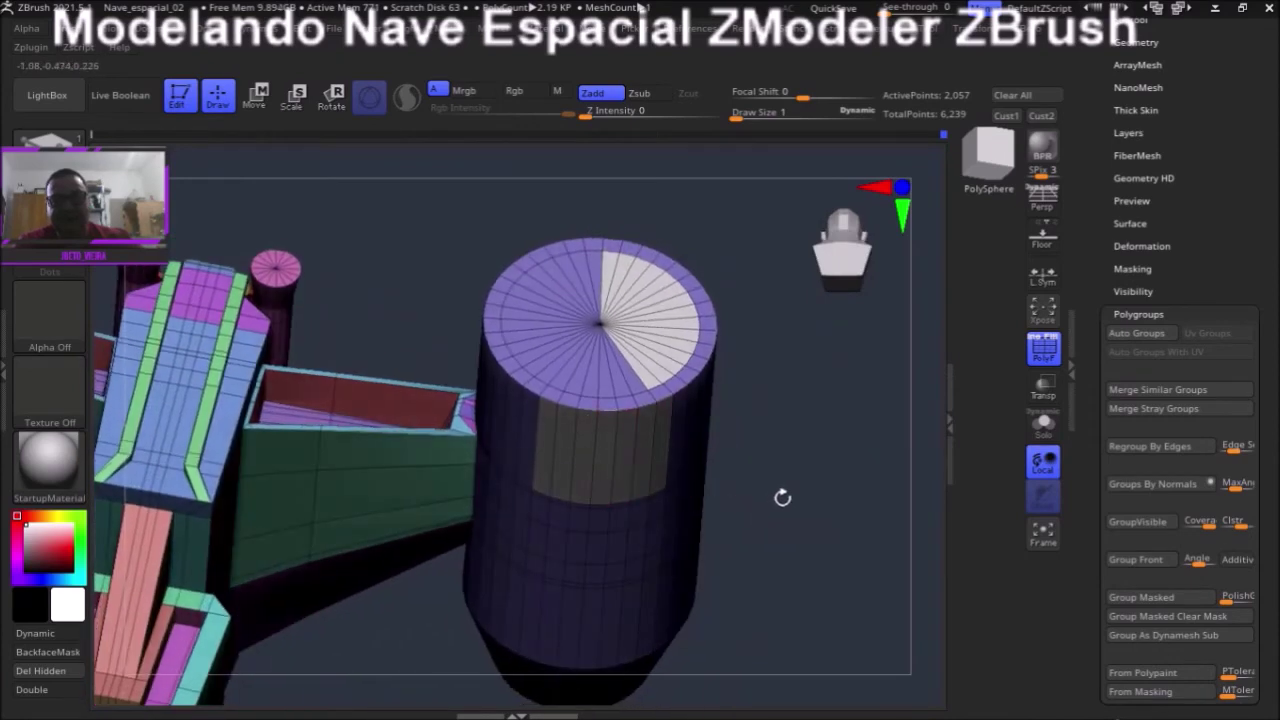
{"action": "mouse_move", "coordinate": [795, 458]}
{"action": "left_mouse_down"}
{"action": "mouse_move", "coordinate": [811, 543]}
{"action": "mouse_move", "coordinate": [800, 500]}
{"action": "mouse_move", "coordinate": [791, 523]}
{"action": "left_mouse_up"}
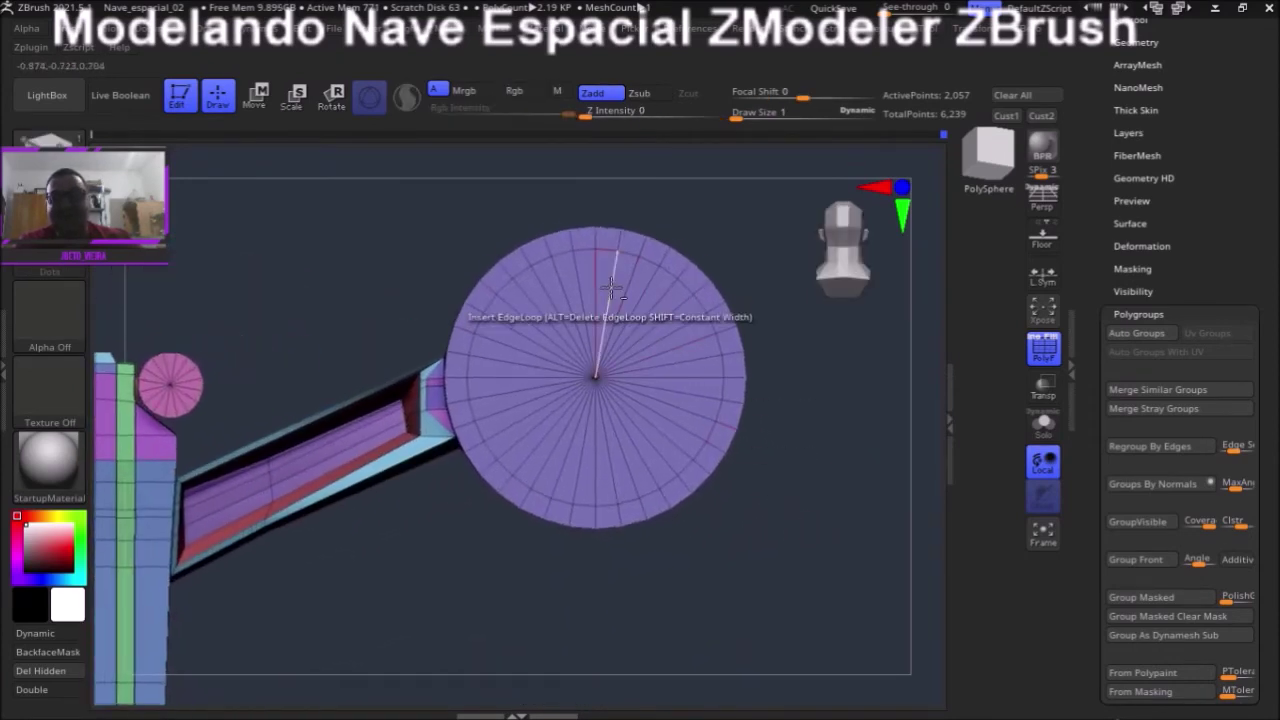
{"action": "mouse_move", "coordinate": [632, 283]}
{"action": "left_mouse_down"}
{"action": "mouse_move", "coordinate": [674, 354]}
{"action": "mouse_move", "coordinate": [669, 410]}
{"action": "left_mouse_up"}
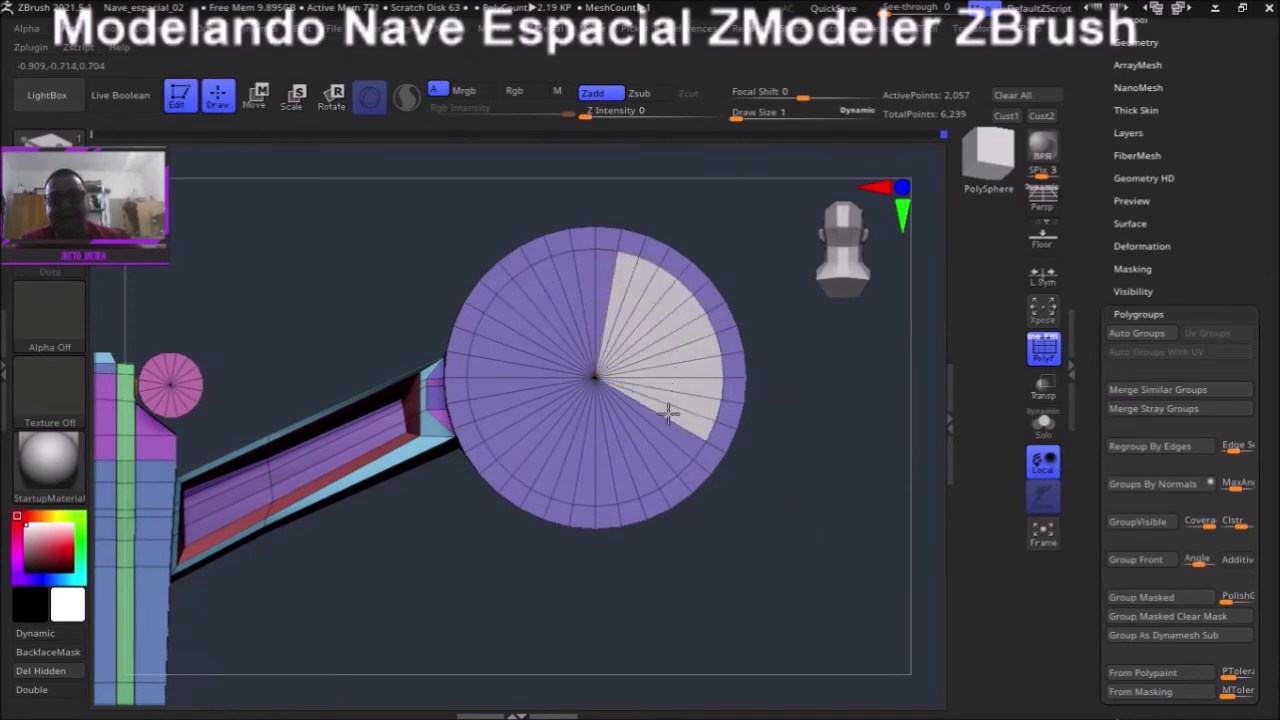
{"action": "mouse_move", "coordinate": [650, 555]}
{"action": "left_mouse_down"}
{"action": "mouse_move", "coordinate": [666, 537]}
{"action": "mouse_move", "coordinate": [634, 606]}
{"action": "mouse_move", "coordinate": [622, 290]}
{"action": "mouse_move", "coordinate": [557, 294]}
{"action": "mouse_move", "coordinate": [527, 340]}
{"action": "left_mouse_up"}
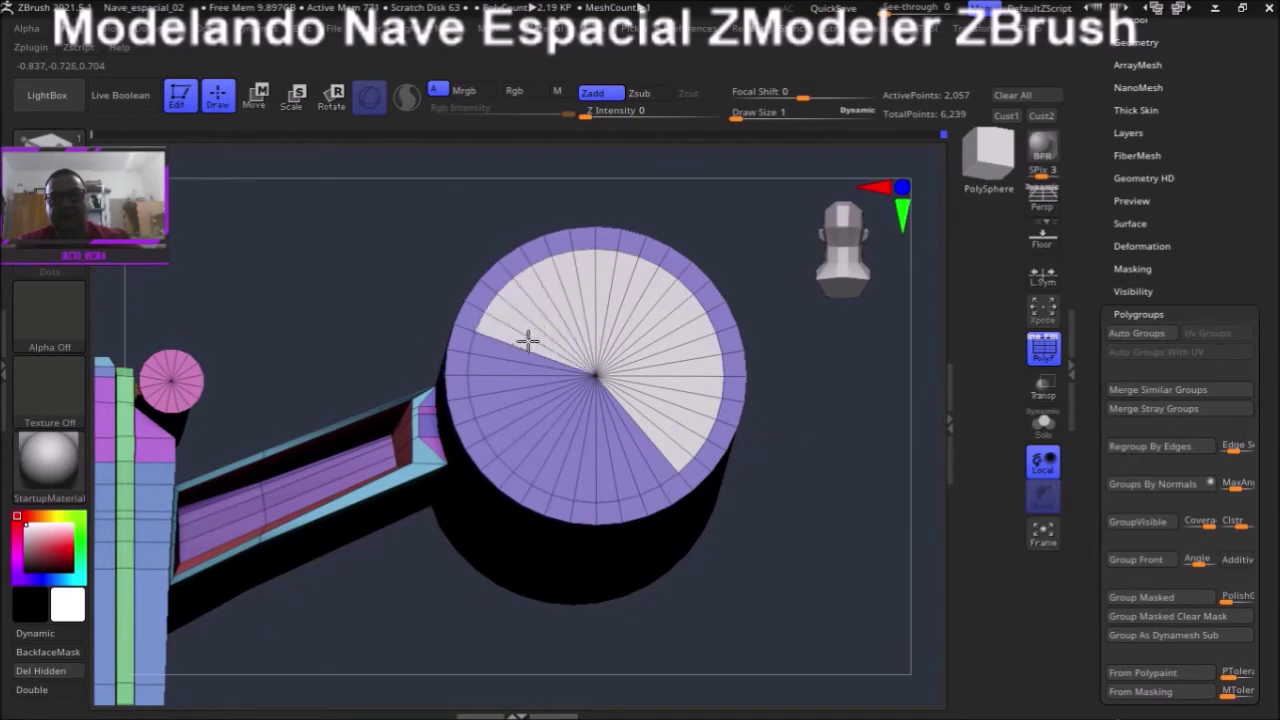
{"action": "mouse_move", "coordinate": [511, 453]}
{"action": "left_mouse_down"}
{"action": "mouse_move", "coordinate": [466, 651]}
{"action": "mouse_move", "coordinate": [523, 403]}
{"action": "left_mouse_up"}
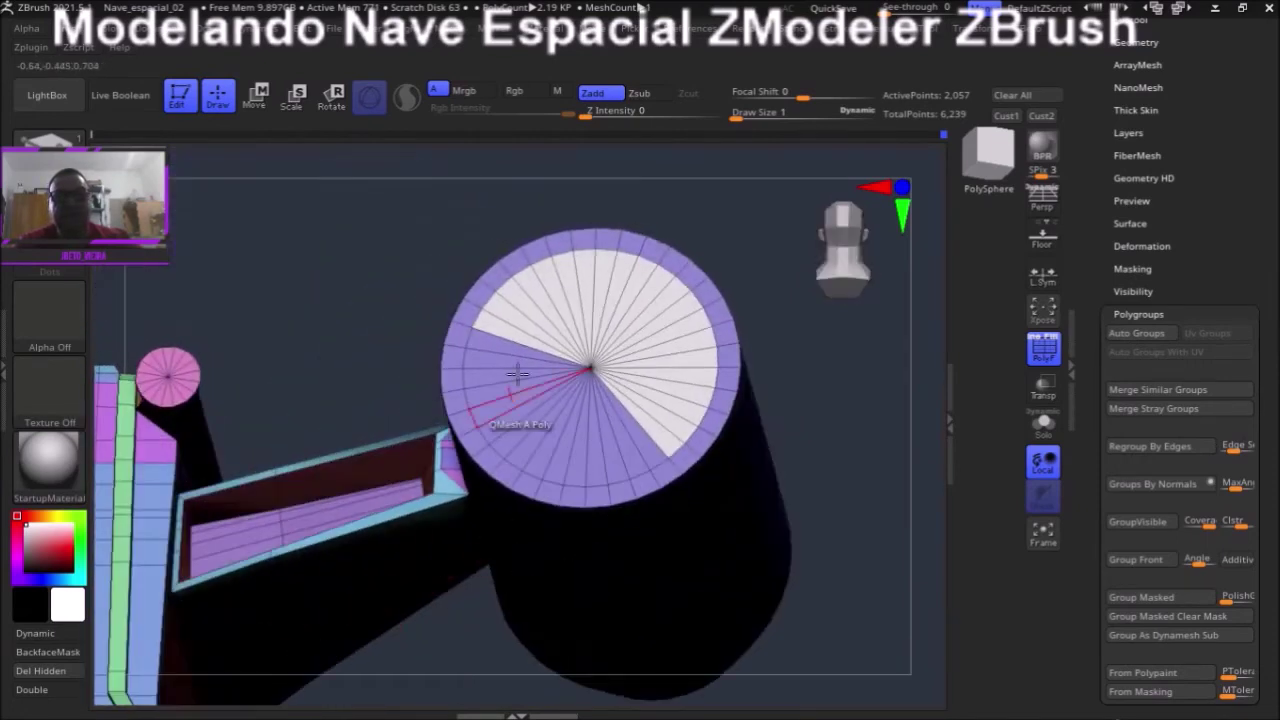
{"action": "mouse_move", "coordinate": [505, 345]}
{"action": "left_mouse_down"}
{"action": "mouse_move", "coordinate": [500, 371]}
{"action": "mouse_move", "coordinate": [543, 443]}
{"action": "mouse_move", "coordinate": [523, 460]}
{"action": "mouse_move", "coordinate": [466, 637]}
{"action": "mouse_move", "coordinate": [534, 474]}
{"action": "left_mouse_up"}
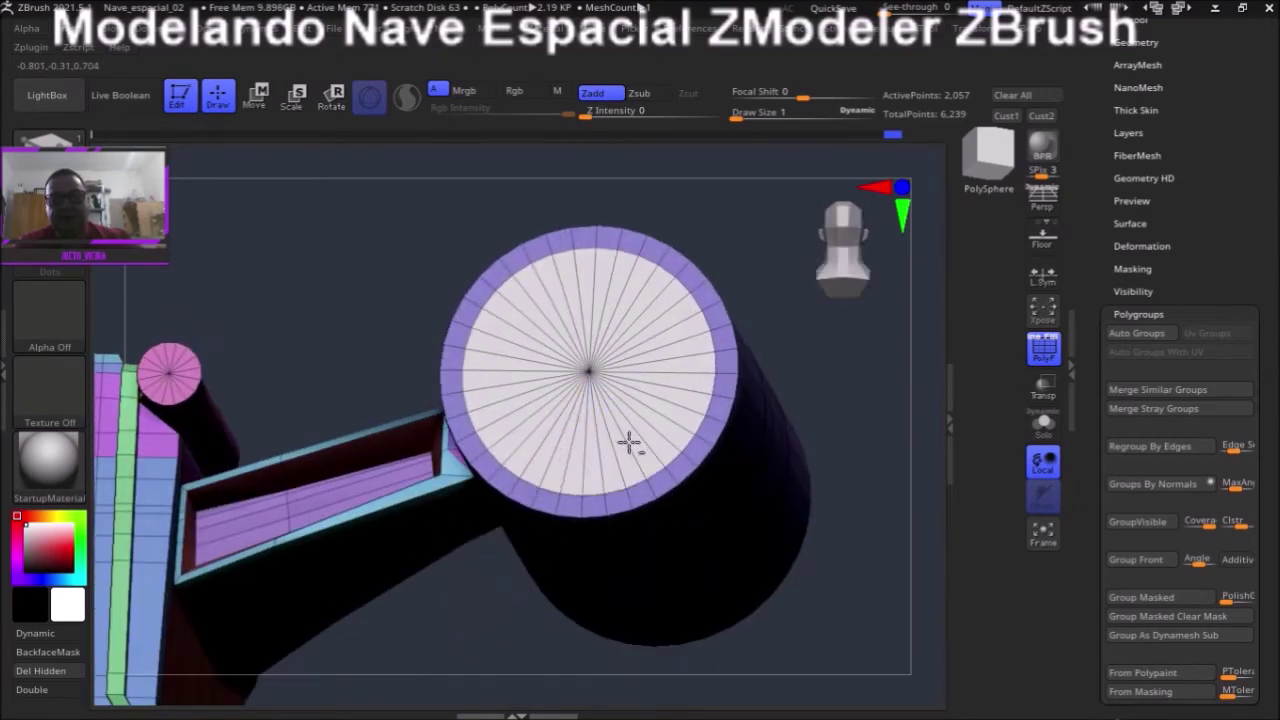
{"action": "mouse_move", "coordinate": [784, 284]}
{"action": "left_mouse_down"}
{"action": "mouse_move", "coordinate": [820, 380]}
{"action": "mouse_move", "coordinate": [817, 409]}
{"action": "mouse_move", "coordinate": [786, 437]}
{"action": "mouse_move", "coordinate": [709, 446]}
{"action": "left_mouse_up"}
- Extrude the second pod's disc inward into a hollow tube, redoing the first attempt
{"action": "left_click_drag", "start_coordinate": [620, 420], "coordinate": [607, 465]}
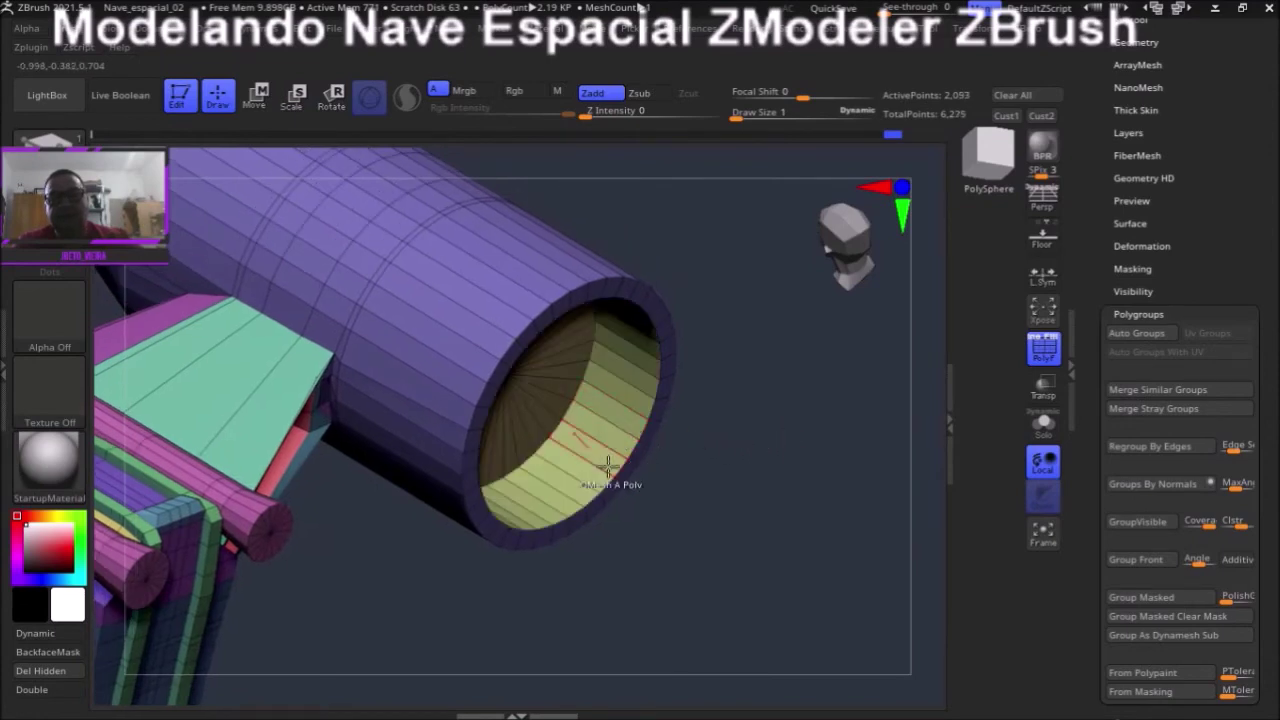
{"action": "mouse_move", "coordinate": [709, 551]}
{"action": "left_mouse_down"}
{"action": "mouse_move", "coordinate": [677, 540]}
{"action": "mouse_move", "coordinate": [689, 543]}
{"action": "left_mouse_up"}
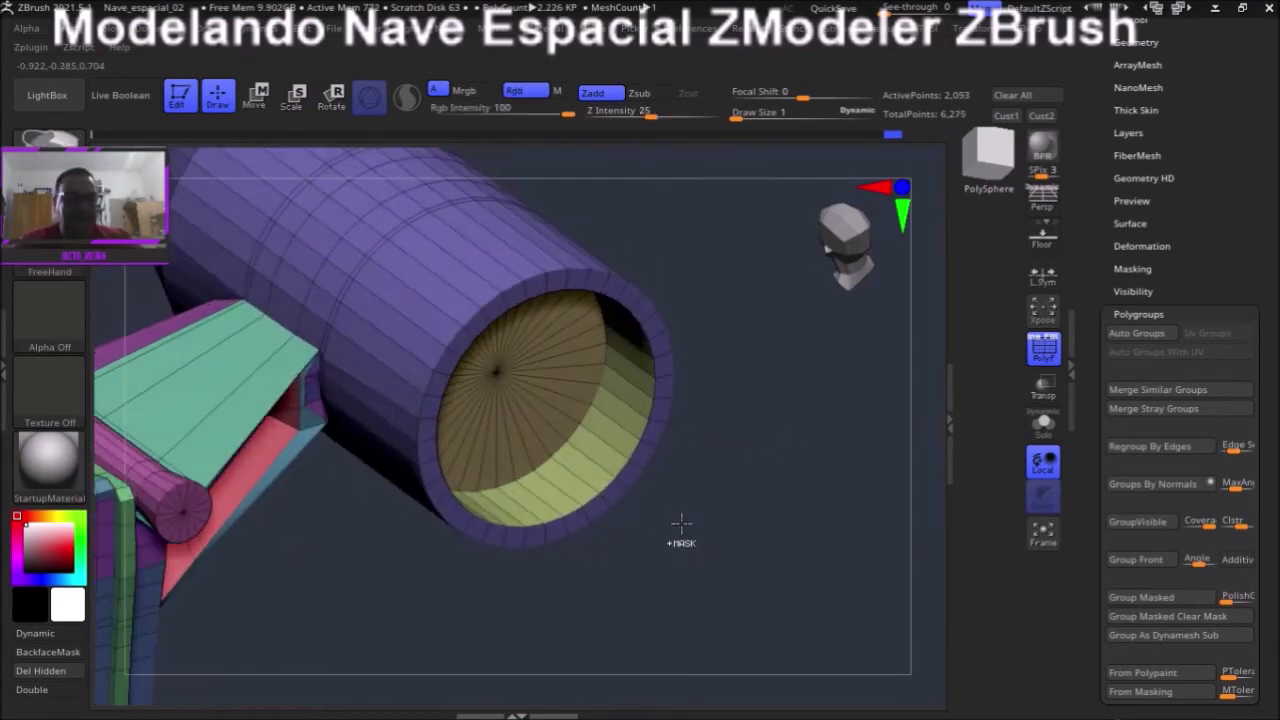
{"action": "key", "text": "ctrl+z"}
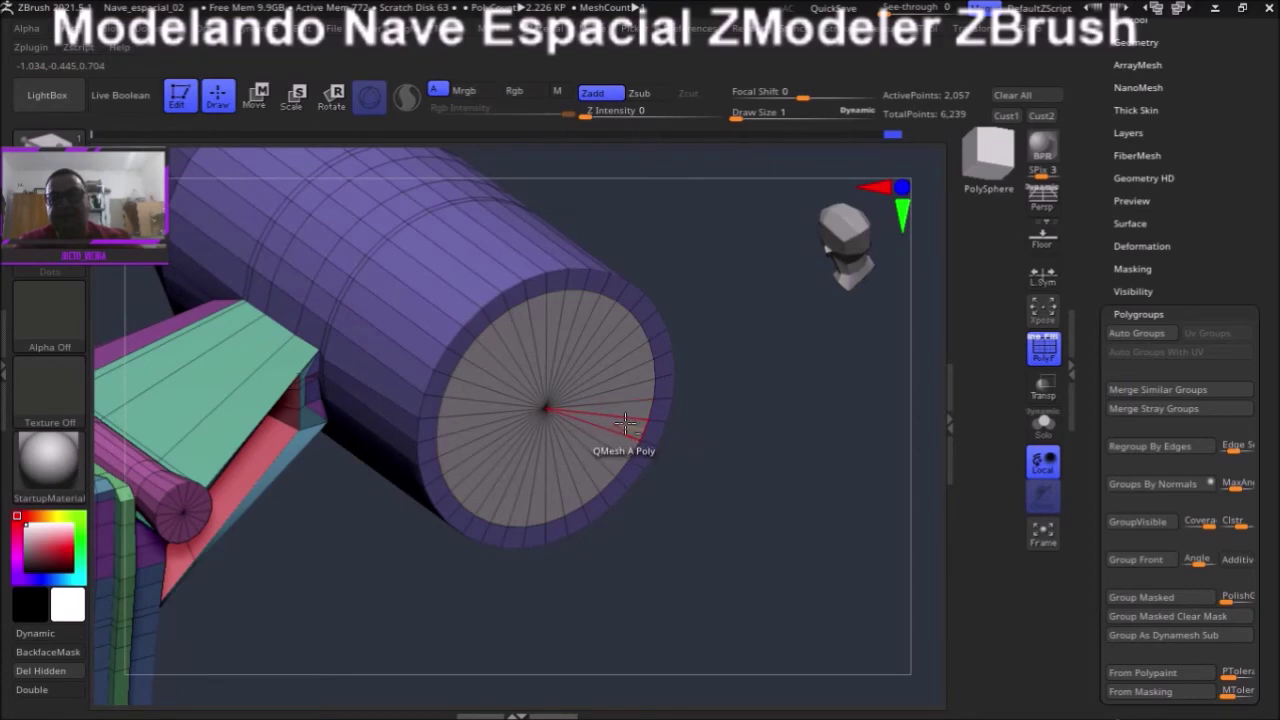
{"action": "left_click_drag", "start_coordinate": [624, 422], "coordinate": [494, 376]}
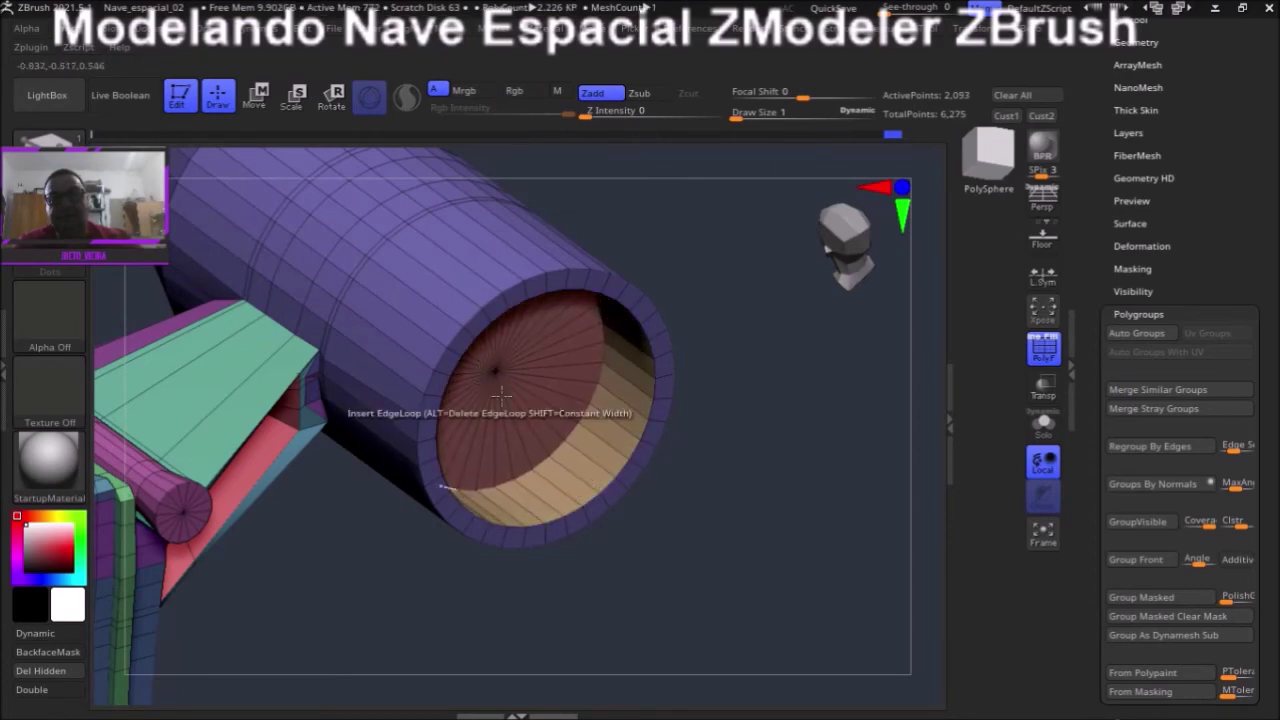
{"action": "mouse_move", "coordinate": [690, 567]}
{"action": "left_mouse_down"}
{"action": "mouse_move", "coordinate": [734, 551]}
{"action": "mouse_move", "coordinate": [746, 566]}
{"action": "left_mouse_up"}
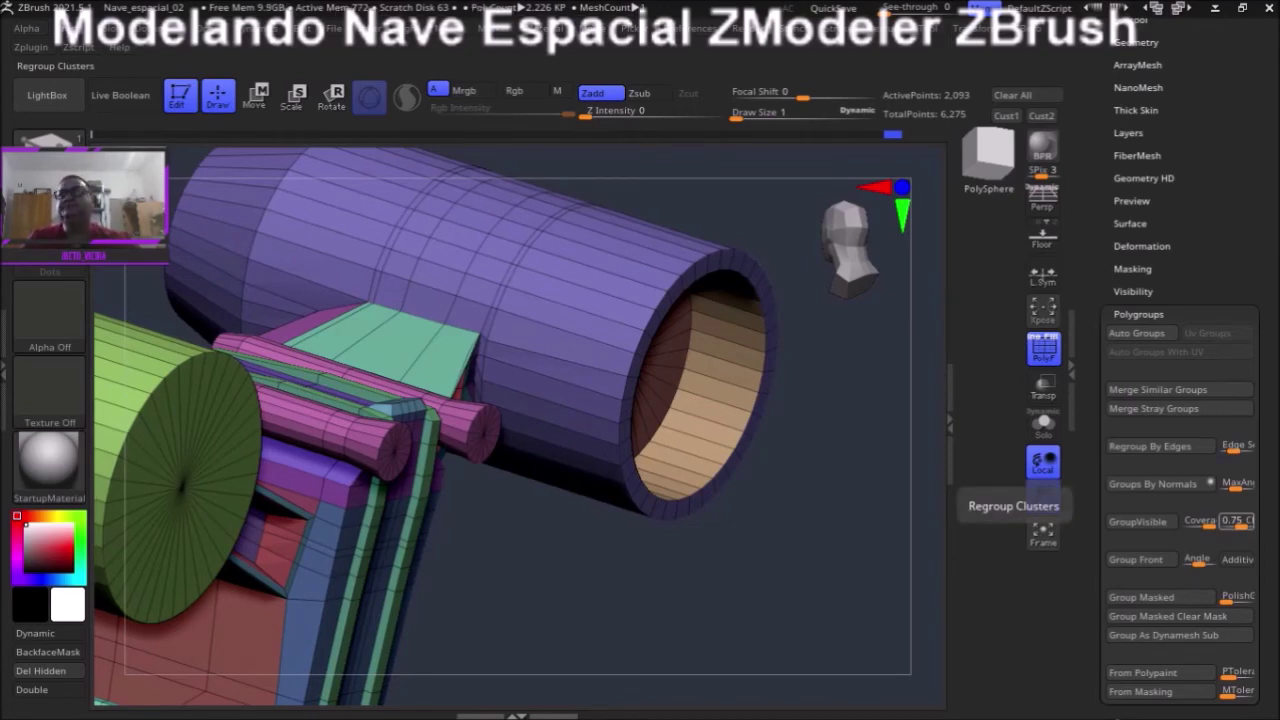
{"action": "key", "text": "alt+Tab"}
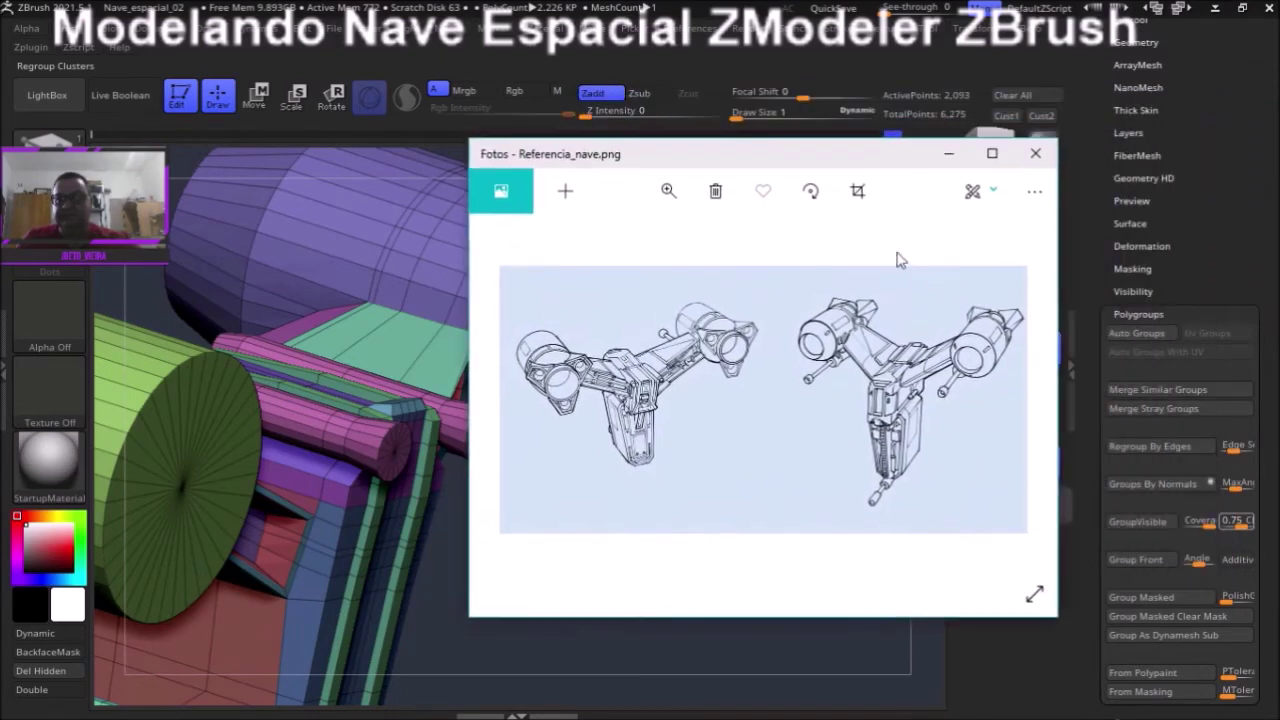
- Zoom the Referencia_nave.png sketch in on the ships' engine pods
{"action": "scroll", "coordinate": [837, 400], "scroll_direction": "up", "scroll_amount": 3}
{"action": "scroll", "coordinate": [886, 514], "scroll_direction": "down", "scroll_amount": 1}
{"action": "scroll", "coordinate": [918, 551], "scroll_direction": "down", "scroll_amount": 1}
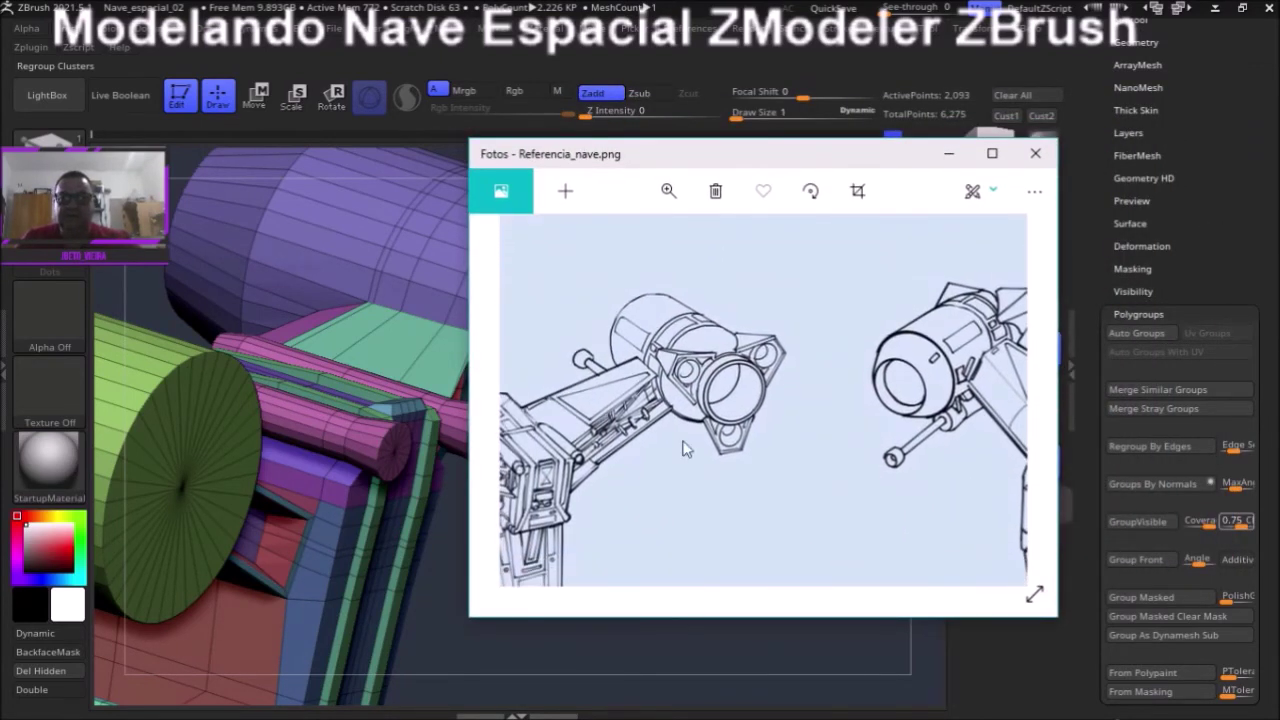
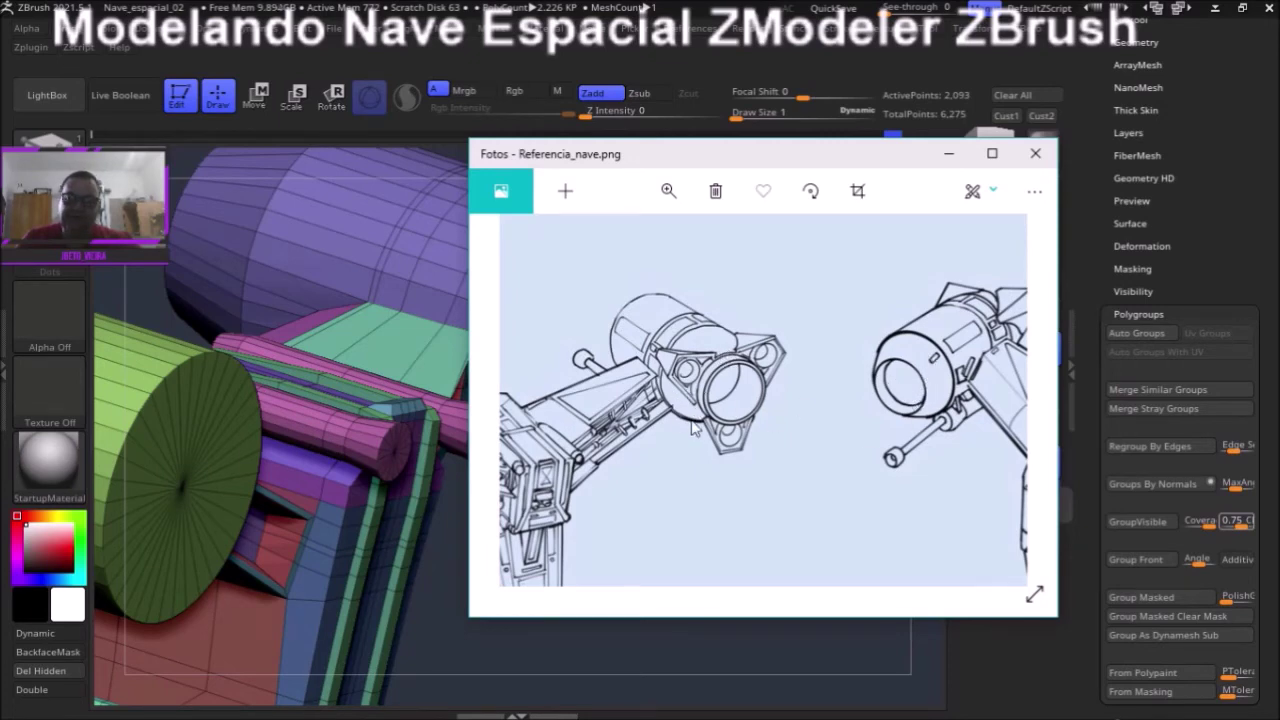
- Drag the Referencia_nave.png Photos window aside so the spaceship model is visible
{"action": "left_click_drag", "start_coordinate": [882, 168], "coordinate": [986, 194]}
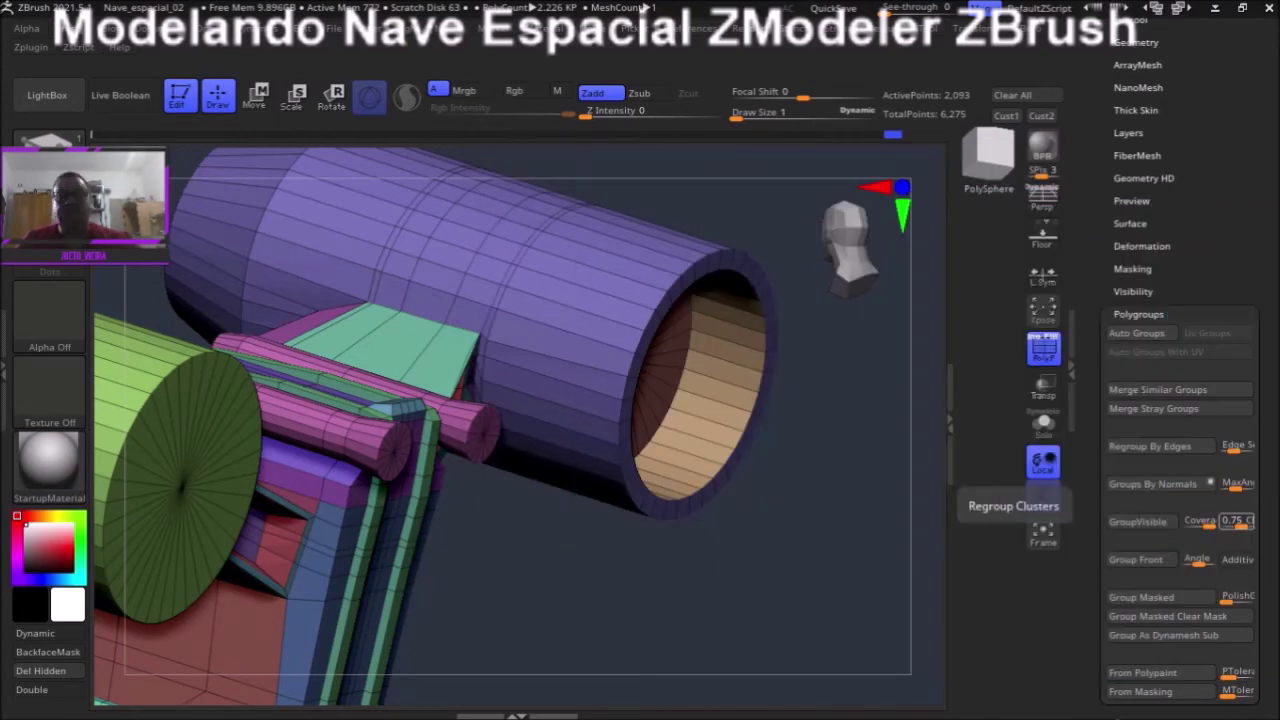
- Insert a new edge loop near the opening of the engine tube
{"action": "mouse_move", "coordinate": [520, 560]}
{"action": "left_mouse_down"}
{"action": "mouse_move", "coordinate": [563, 574]}
{"action": "mouse_move", "coordinate": [560, 526]}
{"action": "left_mouse_up"}
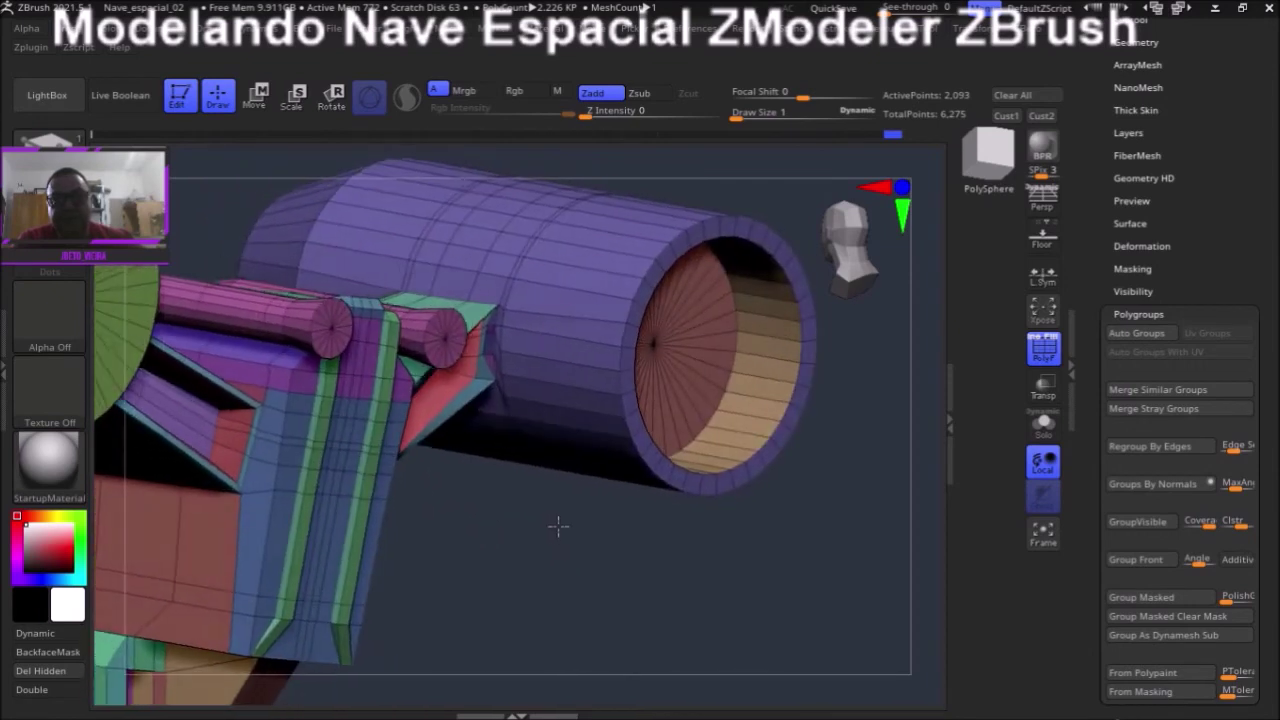
{"action": "left_click", "coordinate": [522, 352]}
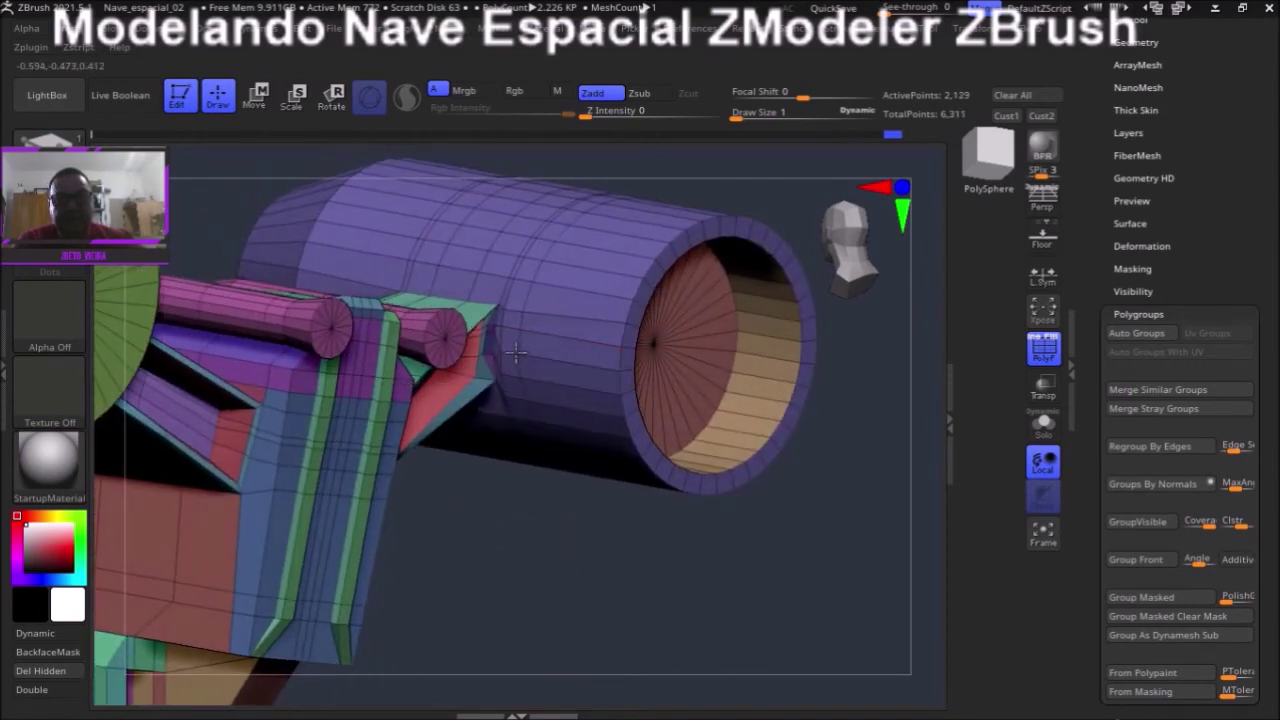
{"action": "mouse_move", "coordinate": [521, 526]}
{"action": "left_mouse_down"}
{"action": "mouse_move", "coordinate": [520, 563]}
{"action": "mouse_move", "coordinate": [591, 563]}
{"action": "mouse_move", "coordinate": [574, 557]}
{"action": "mouse_move", "coordinate": [620, 577]}
{"action": "mouse_move", "coordinate": [626, 530]}
{"action": "mouse_move", "coordinate": [617, 577]}
{"action": "mouse_move", "coordinate": [600, 540]}
{"action": "left_mouse_up"}
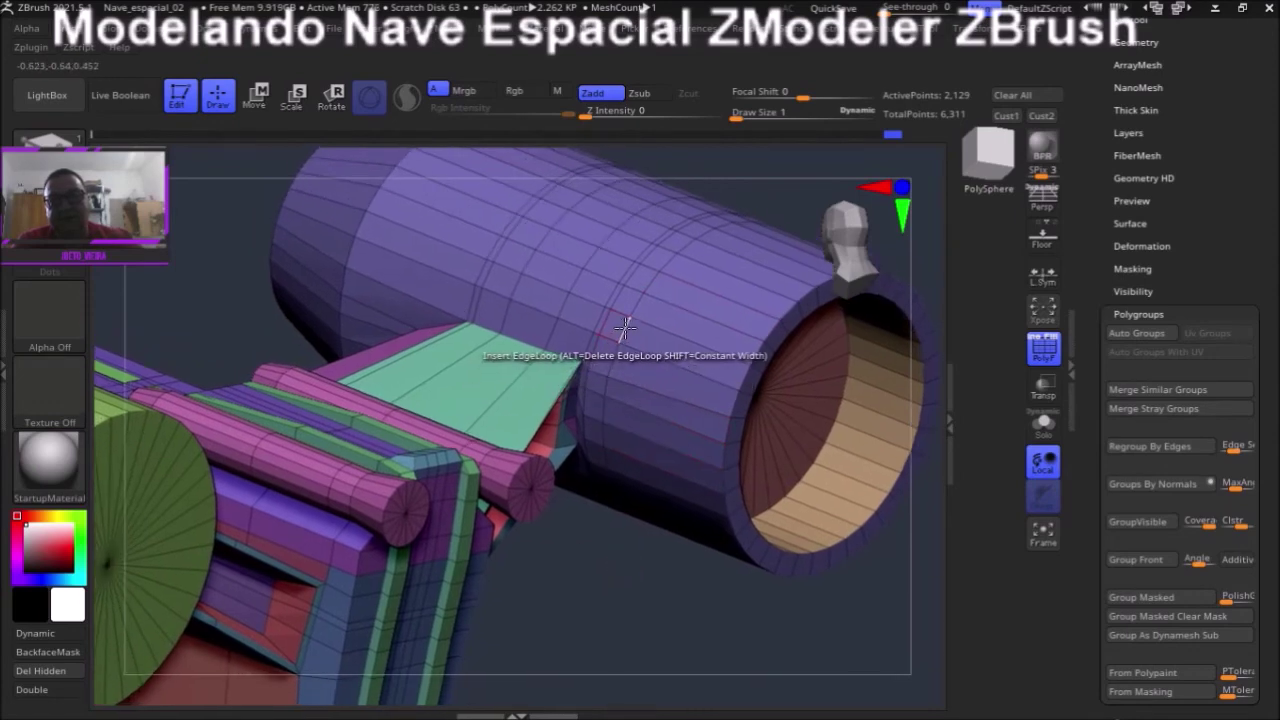
- Scale the new edge loop out, then back toward the rim, forming a stepped band
{"action": "key", "text": "space"}
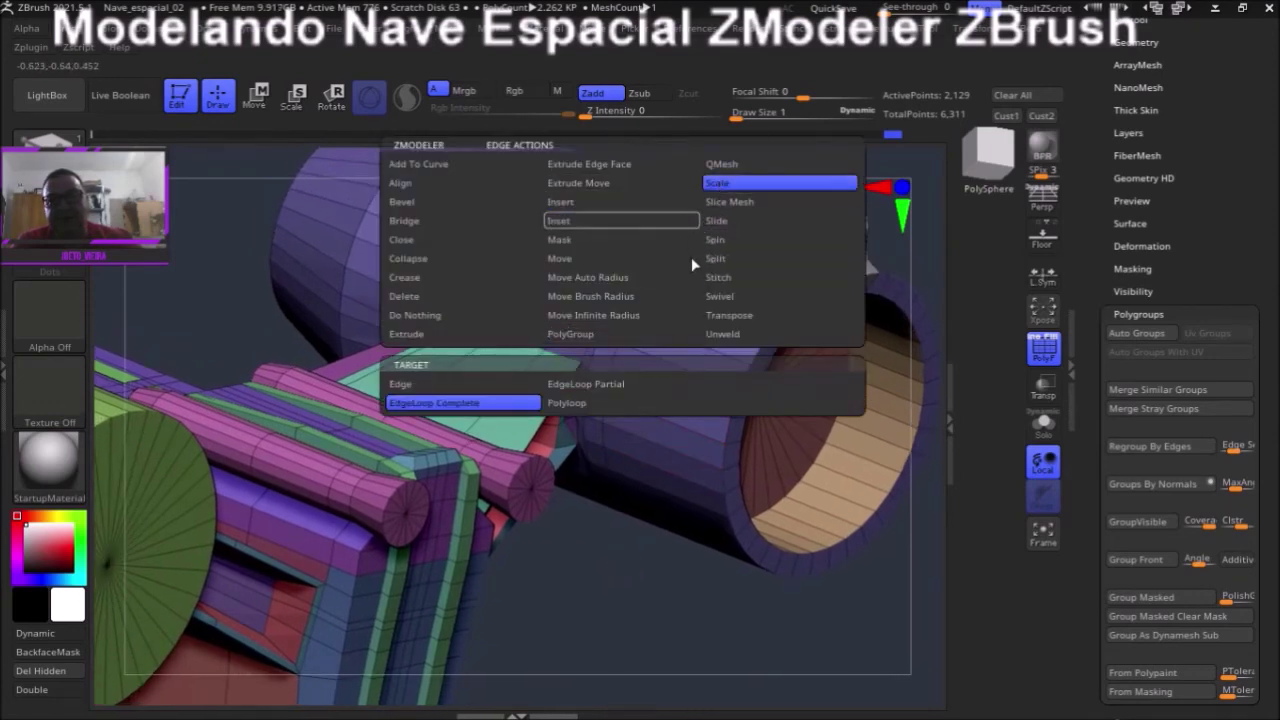
{"action": "left_click", "coordinate": [480, 403]}
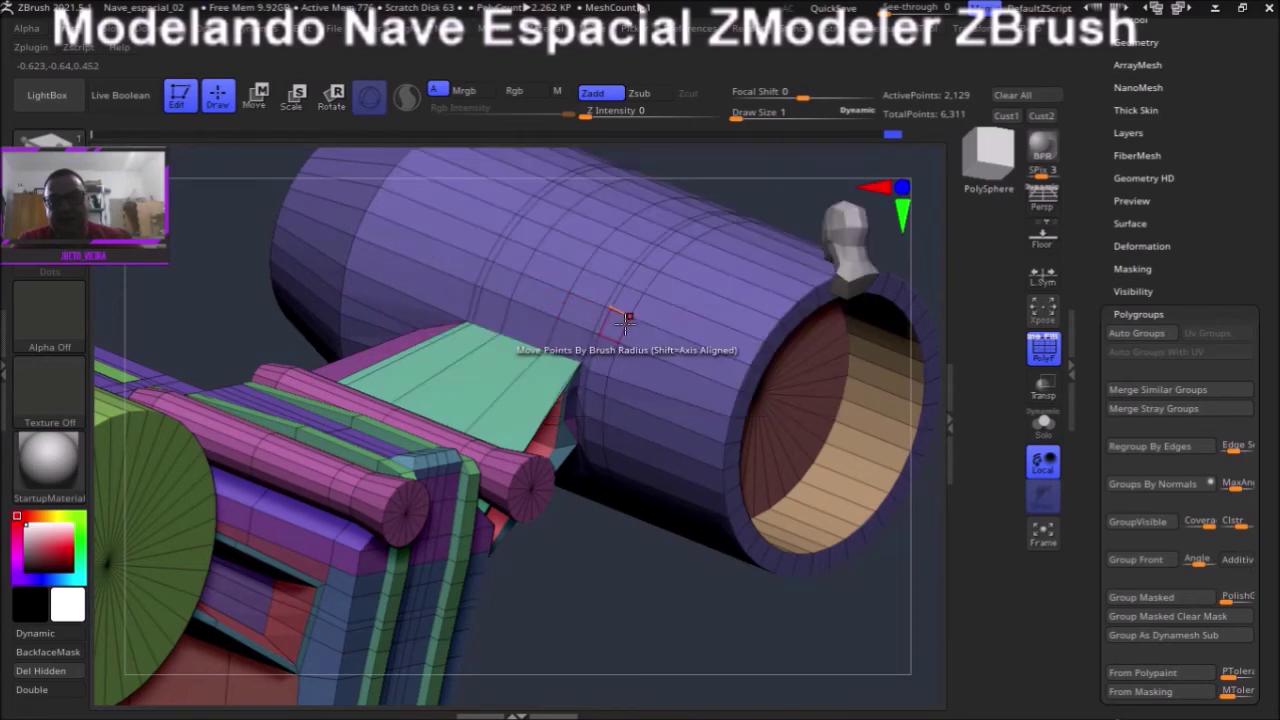
{"action": "left_click_drag", "start_coordinate": [624, 326], "coordinate": [740, 253]}
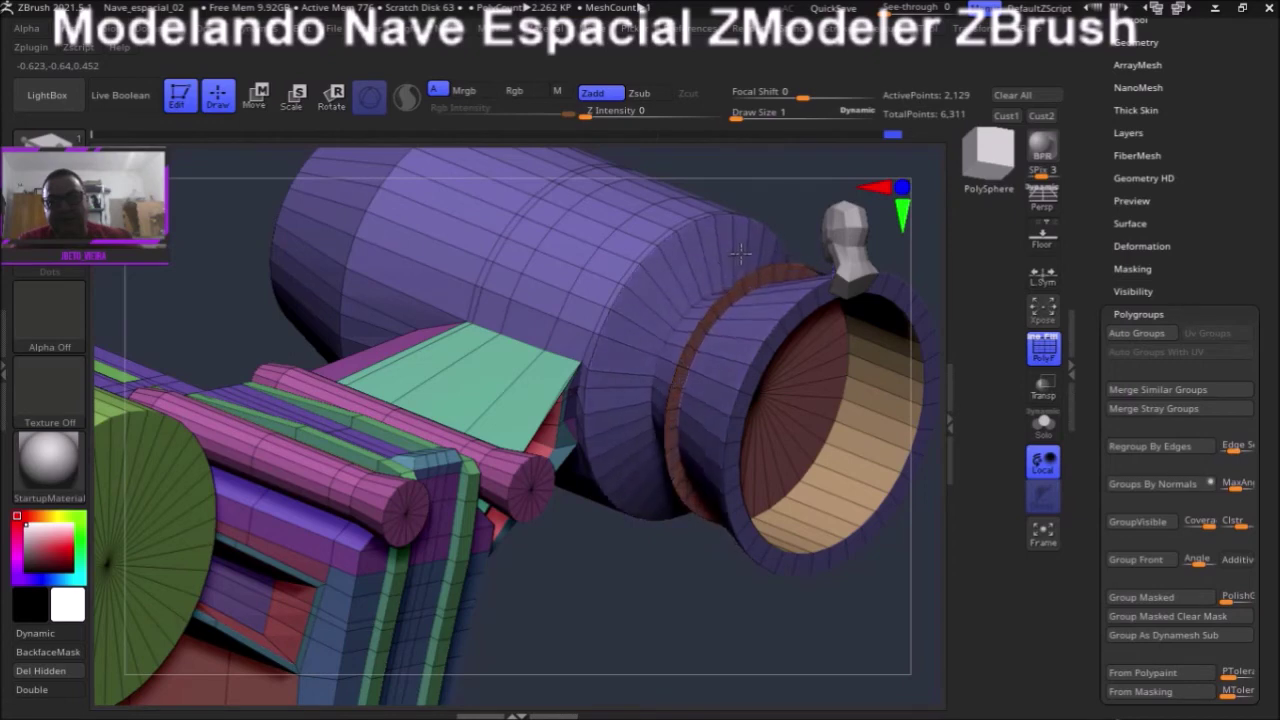
{"action": "left_click_drag", "start_coordinate": [757, 243], "coordinate": [734, 265]}
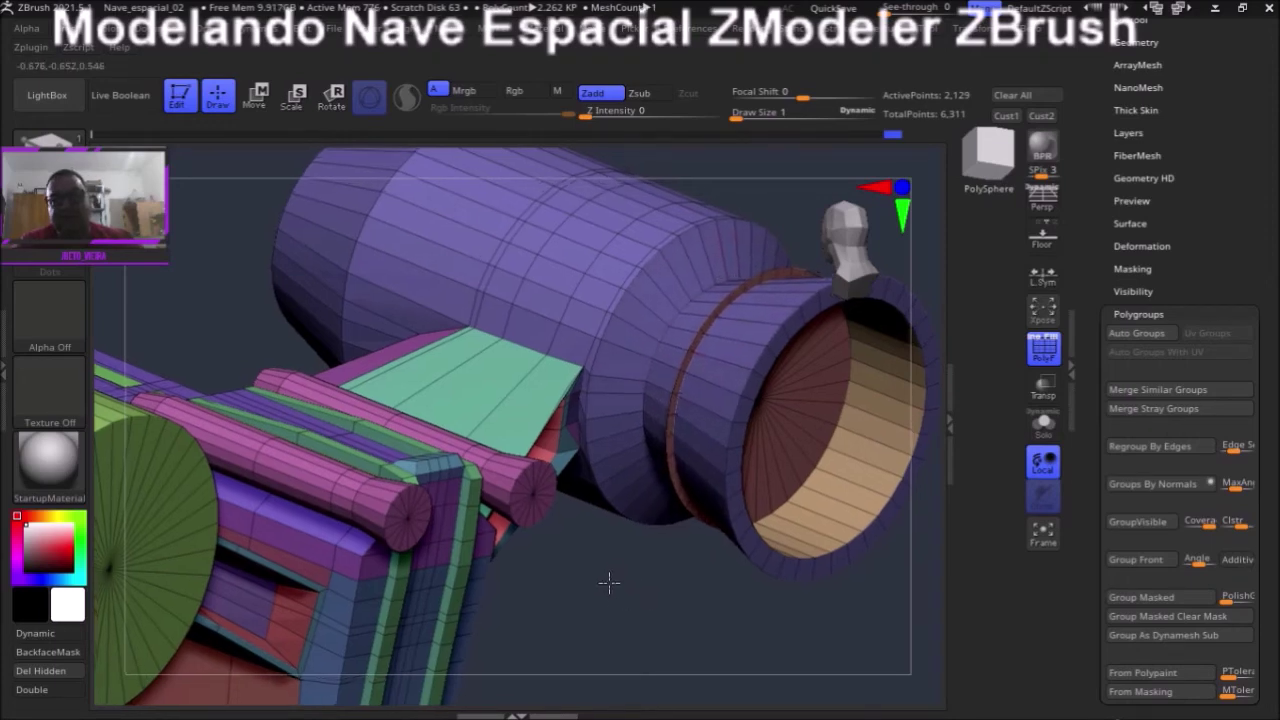
{"action": "left_click_drag", "start_coordinate": [609, 583], "coordinate": [712, 655], "text": "alt"}
{"action": "left_click_drag", "start_coordinate": [926, 494], "coordinate": [800, 475]}
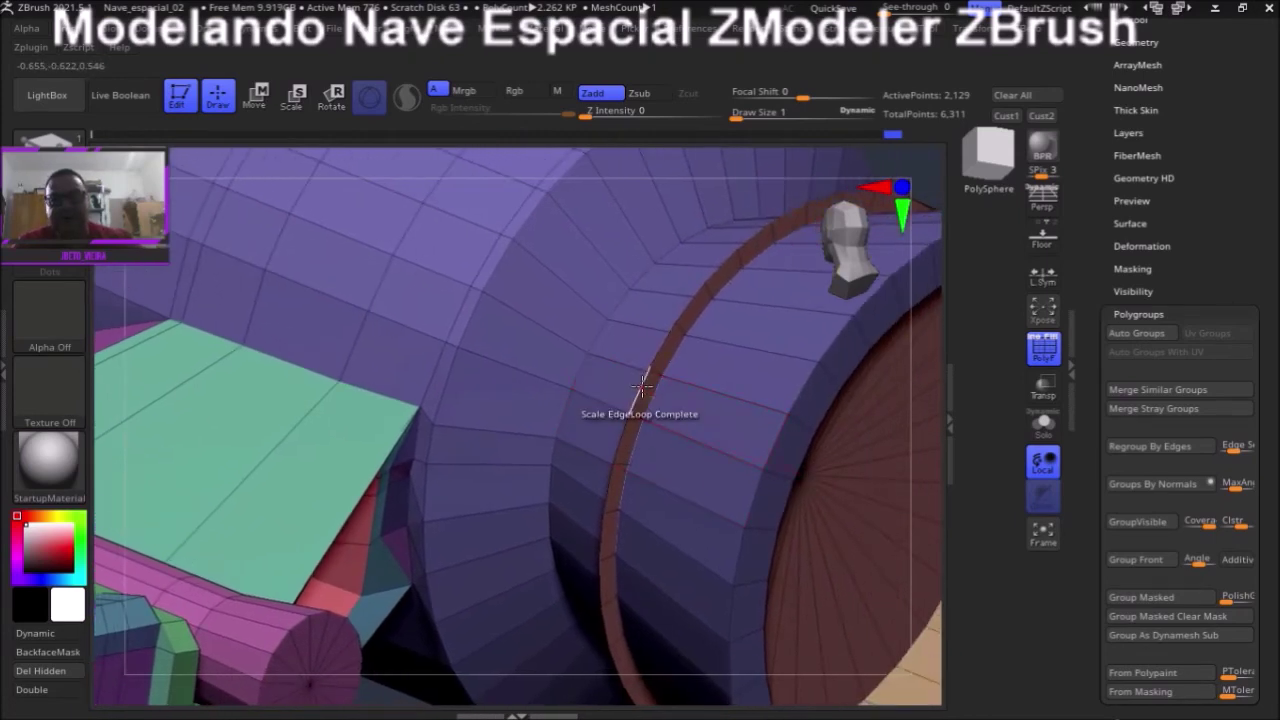
{"action": "left_click_drag", "start_coordinate": [643, 385], "coordinate": [727, 318]}
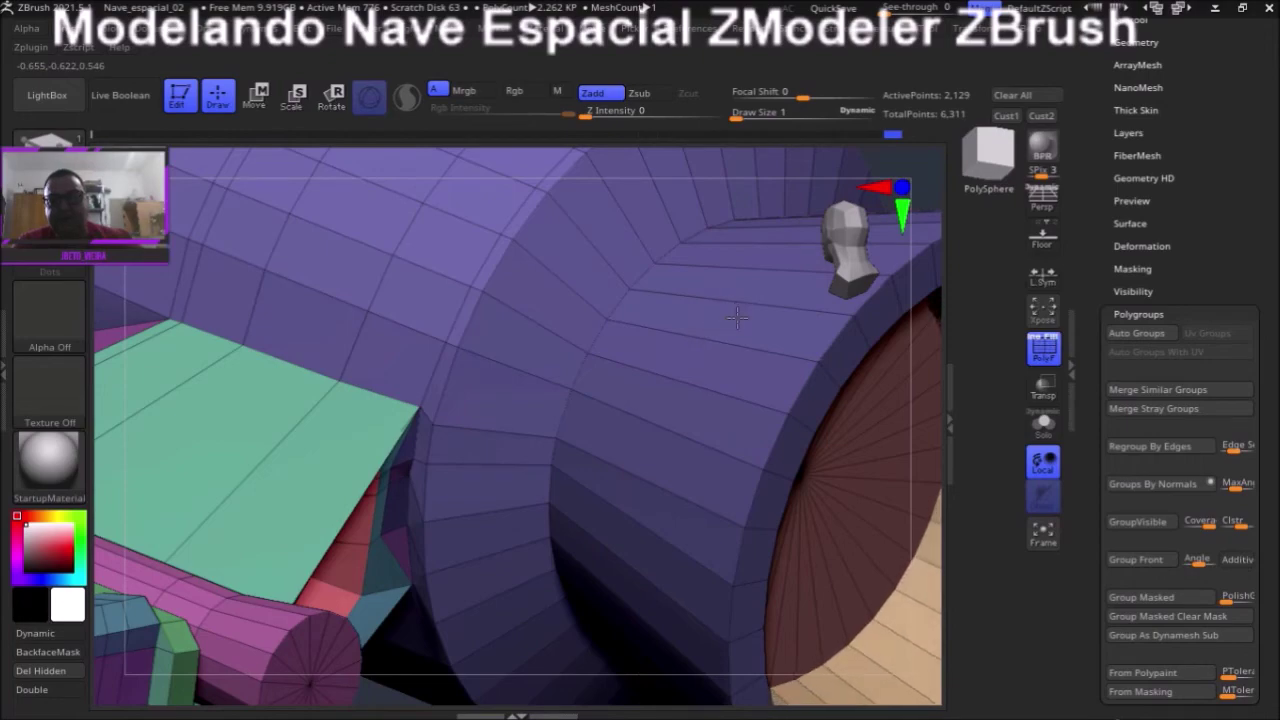
{"action": "mouse_move", "coordinate": [900, 491]}
{"action": "left_mouse_down"}
{"action": "mouse_move", "coordinate": [680, 406]}
{"action": "mouse_move", "coordinate": [606, 580]}
{"action": "mouse_move", "coordinate": [640, 594]}
{"action": "mouse_move", "coordinate": [509, 597]}
{"action": "mouse_move", "coordinate": [434, 628]}
{"action": "mouse_move", "coordinate": [431, 571]}
{"action": "mouse_move", "coordinate": [412, 571]}
{"action": "mouse_move", "coordinate": [409, 623]}
{"action": "mouse_move", "coordinate": [409, 606]}
{"action": "mouse_move", "coordinate": [452, 600]}
{"action": "mouse_move", "coordinate": [423, 594]}
{"action": "mouse_move", "coordinate": [437, 571]}
{"action": "mouse_move", "coordinate": [397, 594]}
{"action": "mouse_move", "coordinate": [400, 557]}
{"action": "mouse_move", "coordinate": [627, 497]}
{"action": "left_mouse_up"}
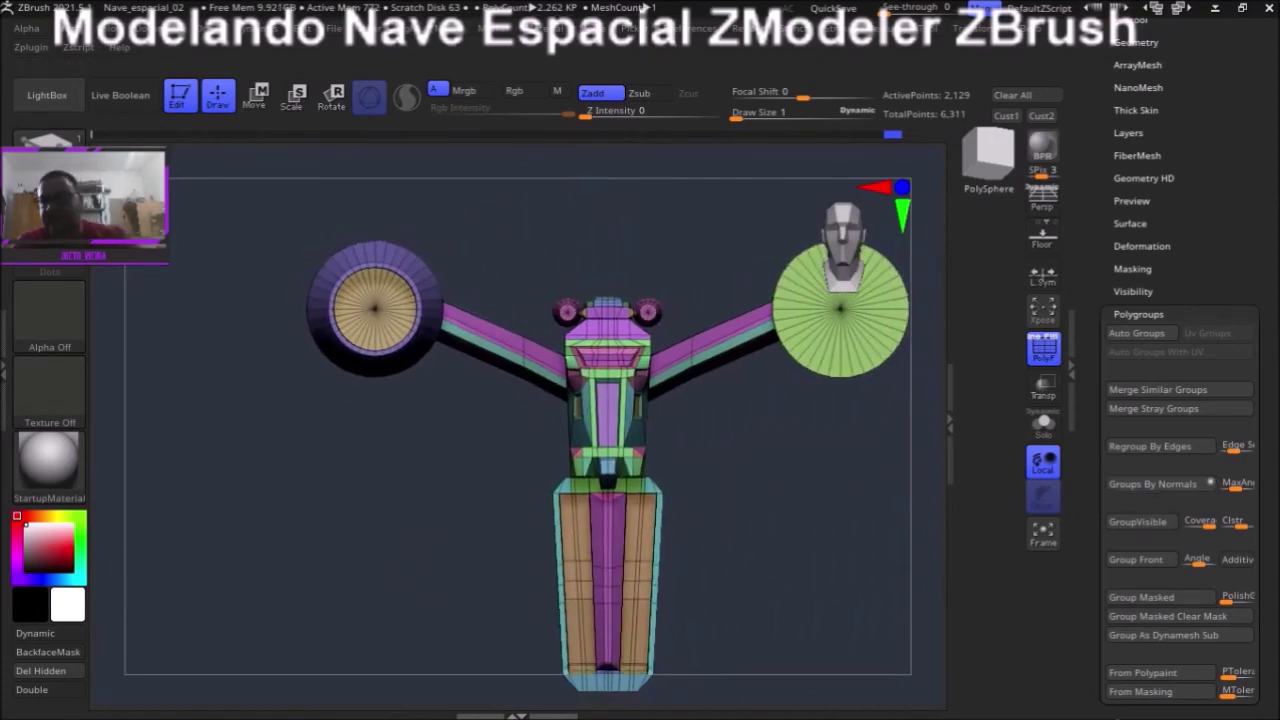
- Mirror And Weld the left engine onto the right side of the ship
{"action": "left_click", "coordinate": [1122, 42]}
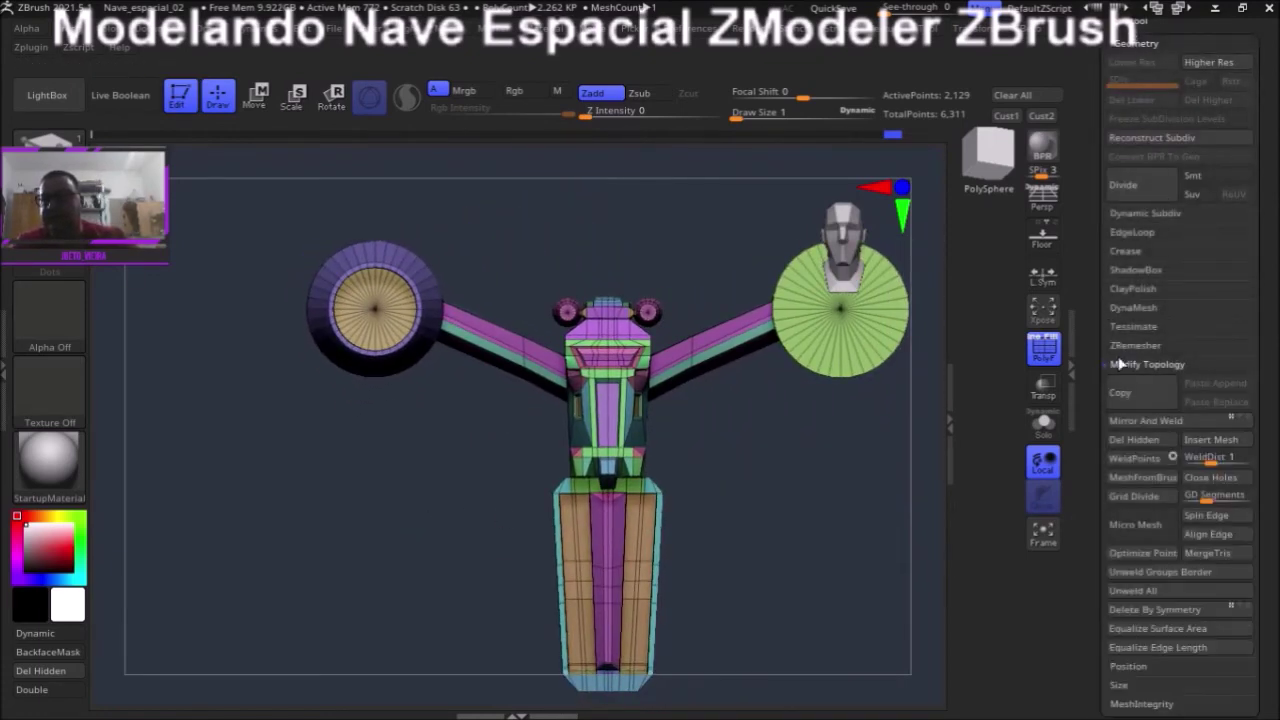
{"action": "left_click", "coordinate": [1140, 366]}
{"action": "left_click", "coordinate": [1140, 366]}
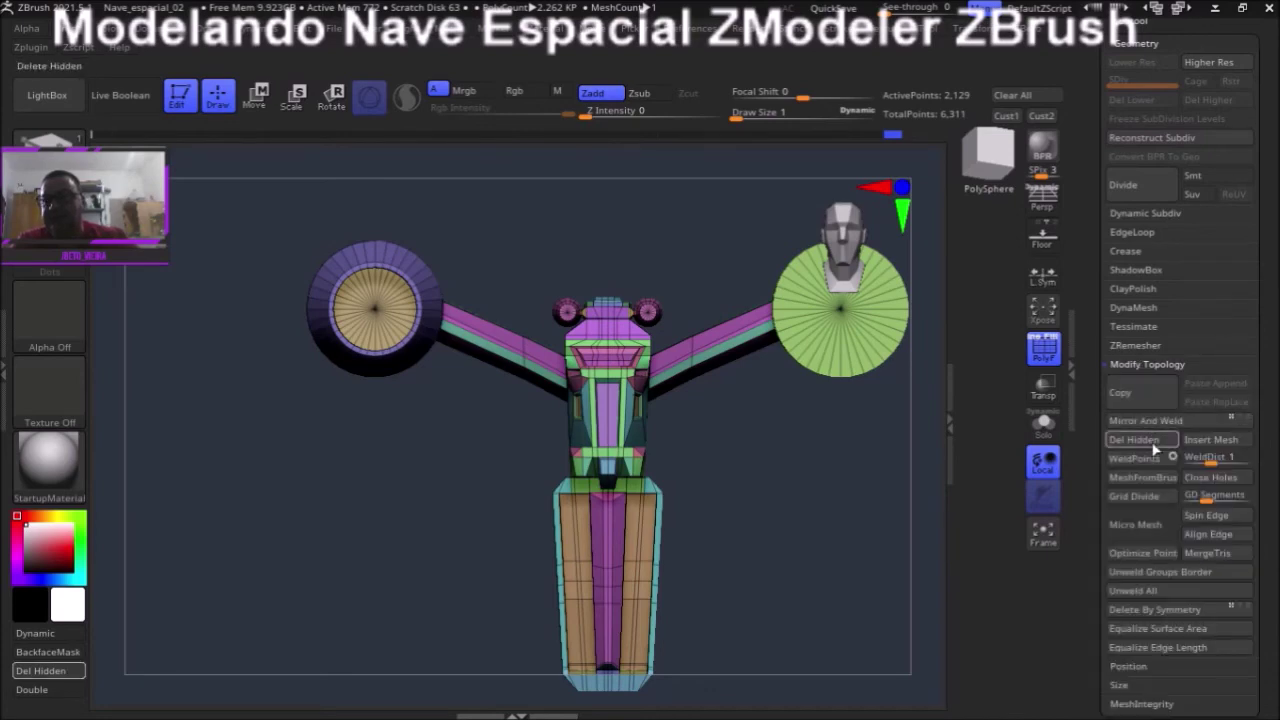
{"action": "left_click", "coordinate": [1147, 420]}
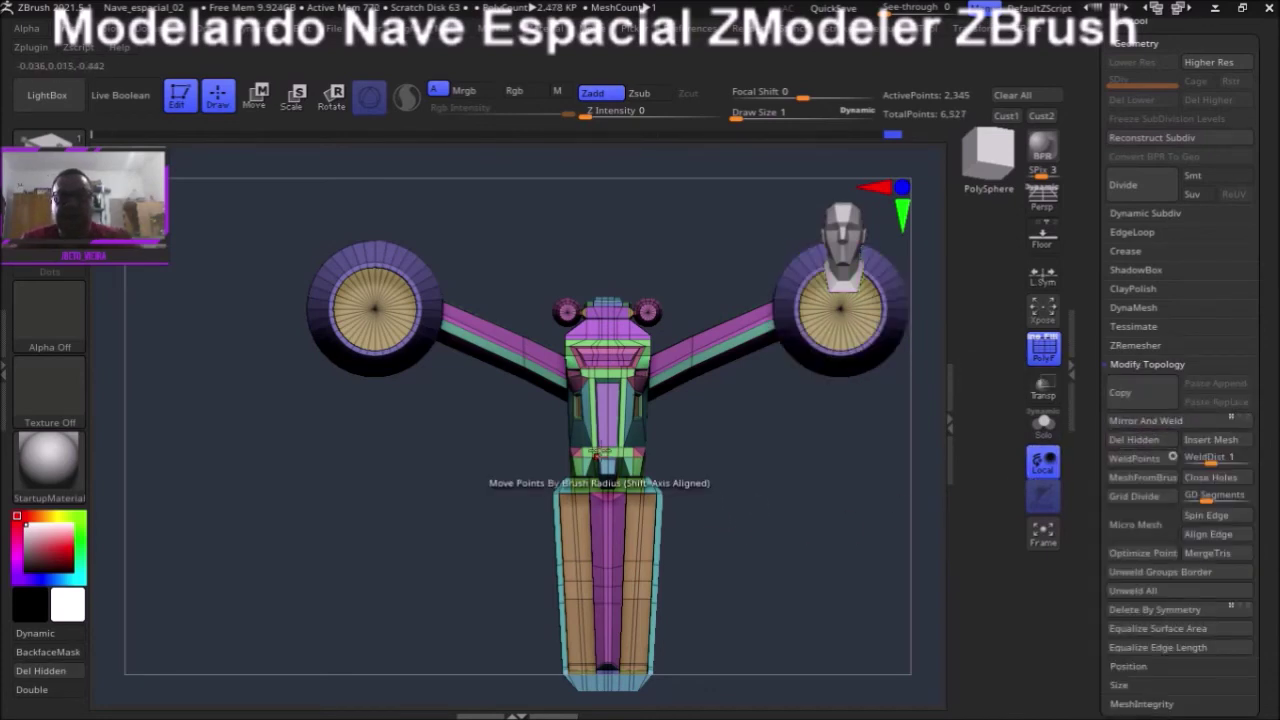
- Delete the body's central vertical edge loop using ZModeler Delete / EdgeLoop Complete
{"action": "left_click_drag", "start_coordinate": [737, 477], "coordinate": [817, 531], "text": "alt"}
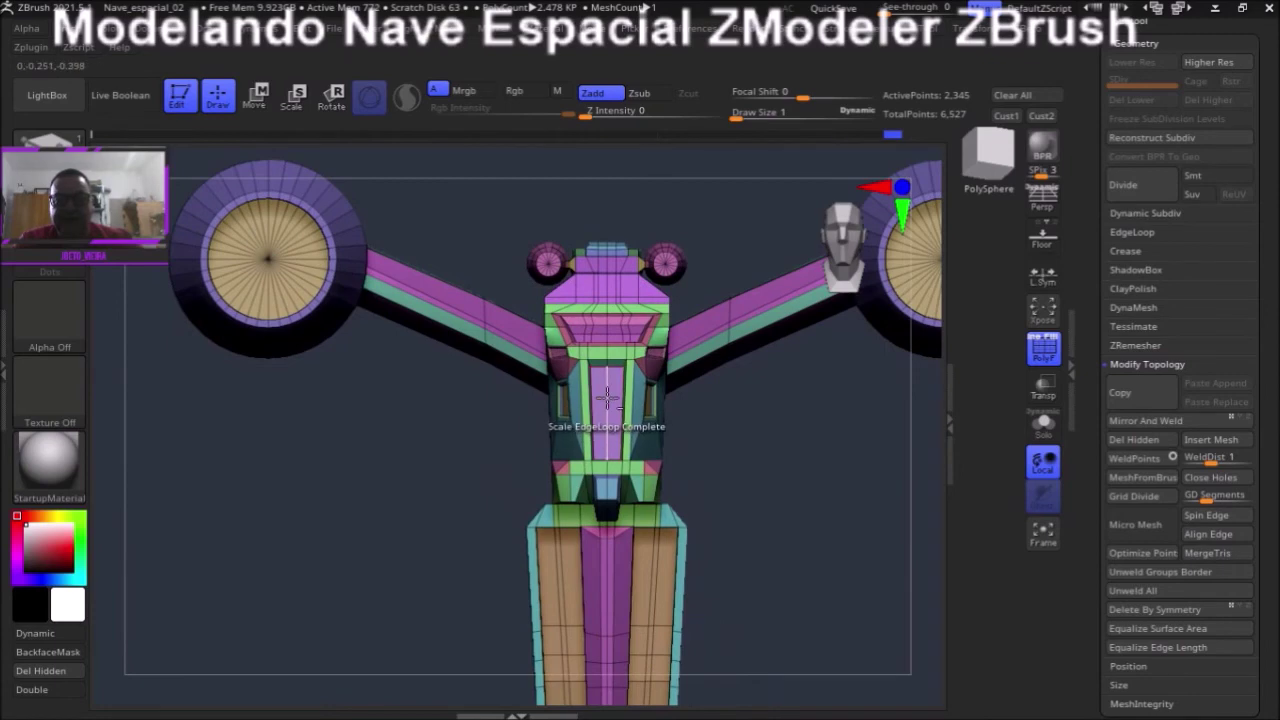
{"action": "left_click_drag", "start_coordinate": [608, 397], "coordinate": [612, 430]}
{"action": "key", "text": "ctrl+z"}
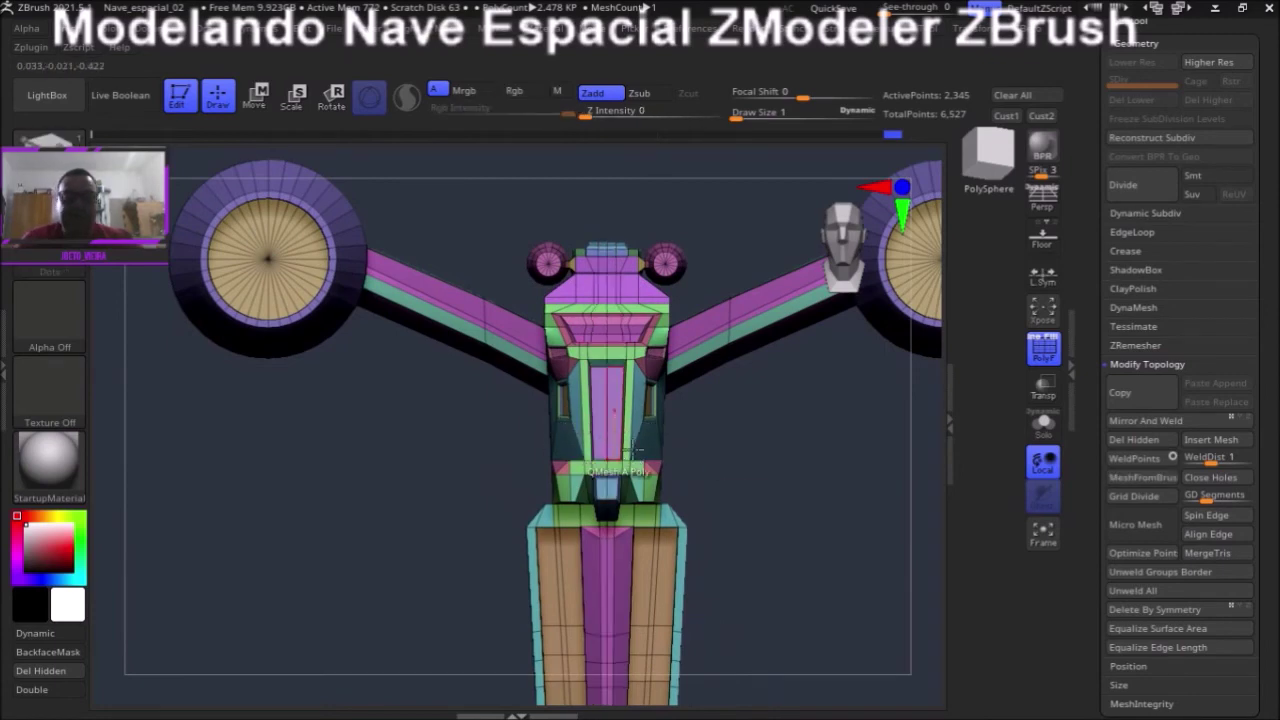
{"action": "mouse_move", "coordinate": [736, 449]}
{"action": "left_mouse_down", "text": "alt"}
{"action": "mouse_move", "coordinate": [780, 543]}
{"action": "mouse_move", "coordinate": [677, 423]}
{"action": "left_mouse_up", "text": "alt"}
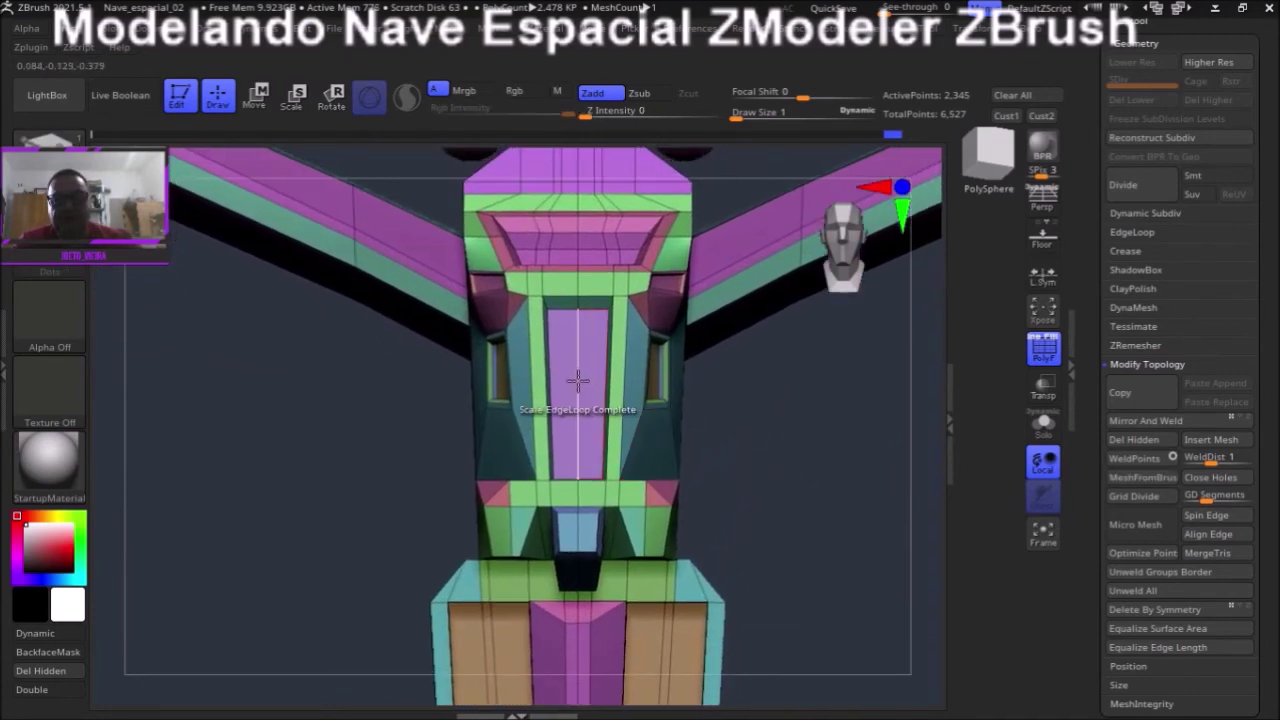
{"action": "key", "text": "space"}
{"action": "left_click", "coordinate": [560, 201]}
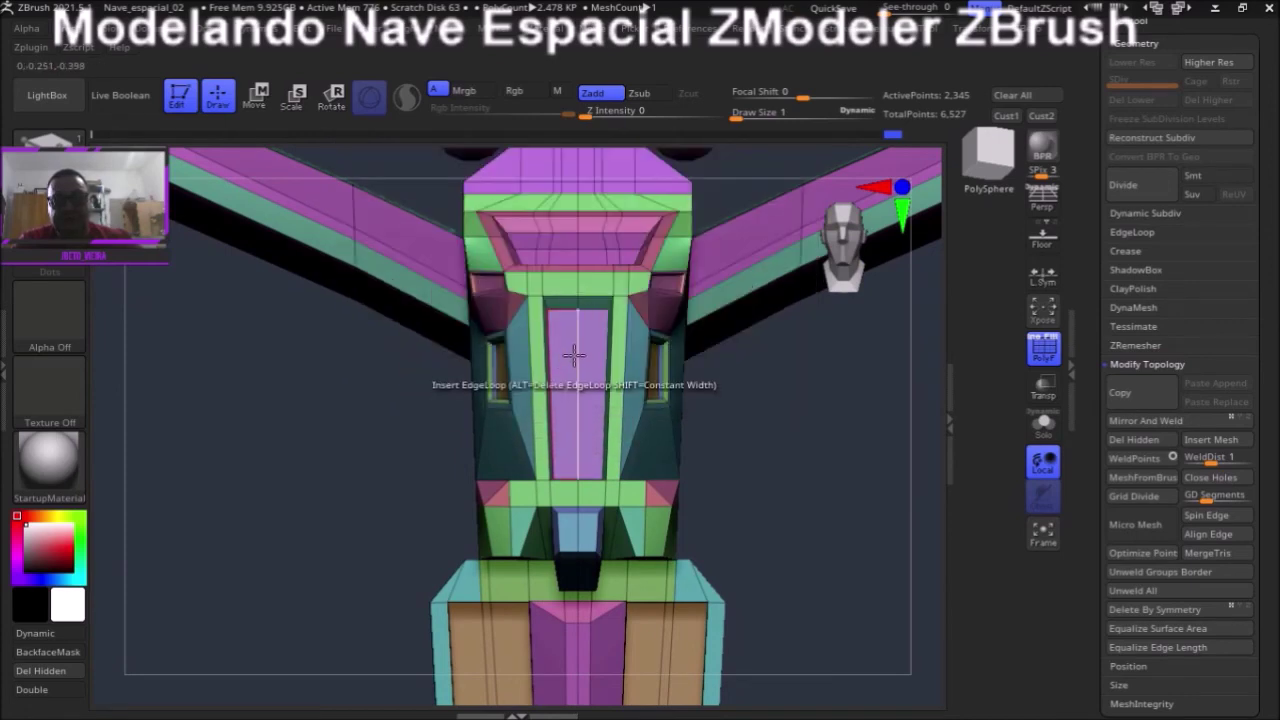
{"action": "key", "text": "space"}
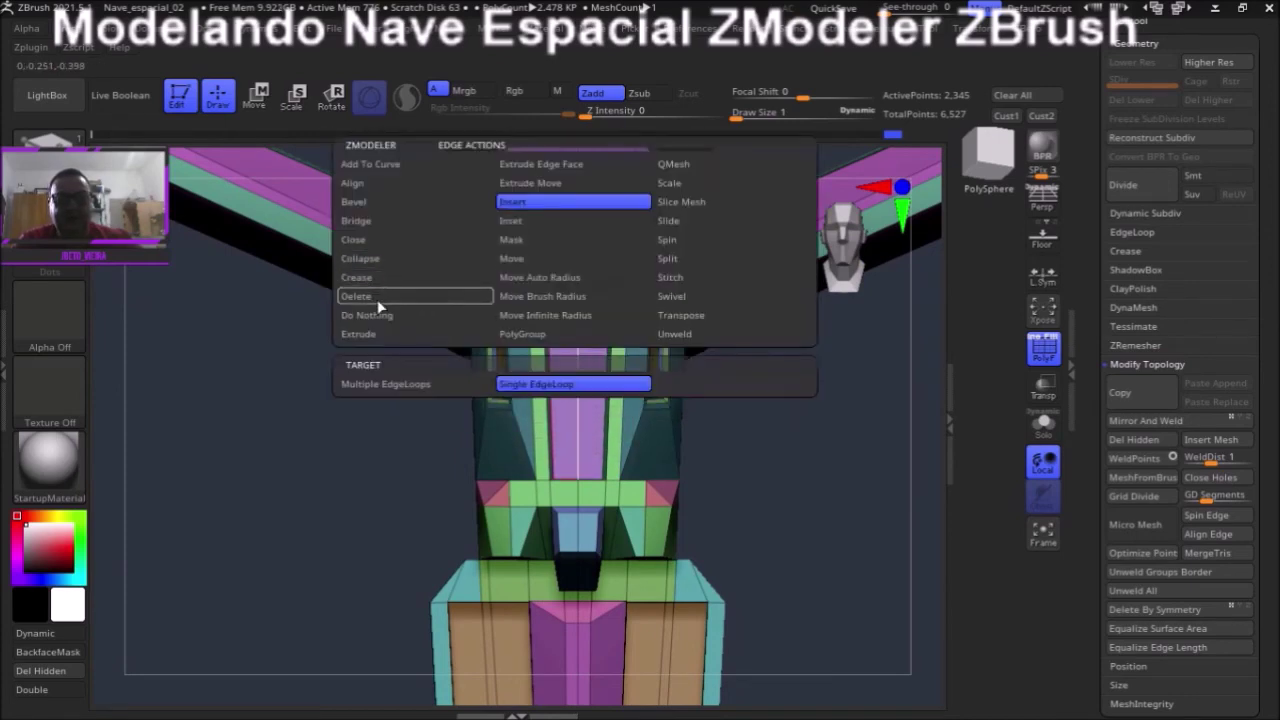
{"action": "left_click", "coordinate": [387, 297]}
{"action": "left_click", "coordinate": [540, 384]}
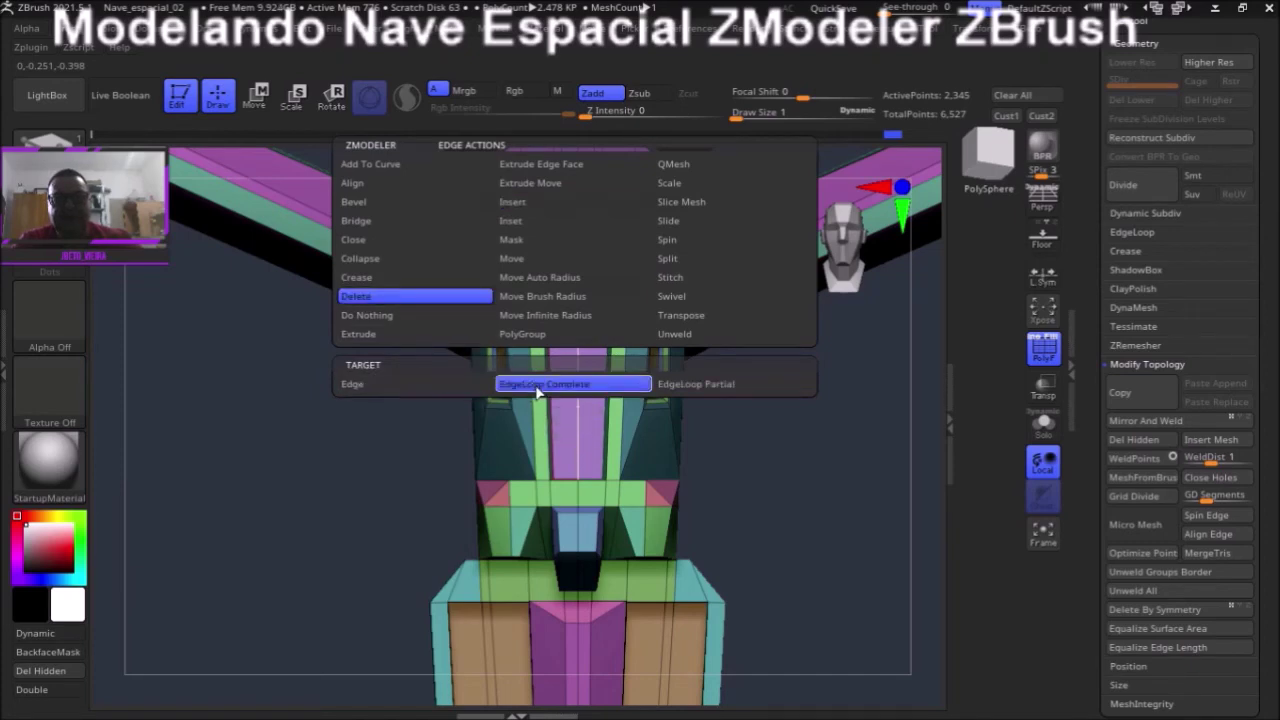
{"action": "left_click", "coordinate": [578, 367]}
- Fit and orbit the ship to review it, then show the Subtool list
{"action": "key", "text": "f"}
{"action": "left_click_drag", "start_coordinate": [294, 437], "coordinate": [317, 463]}
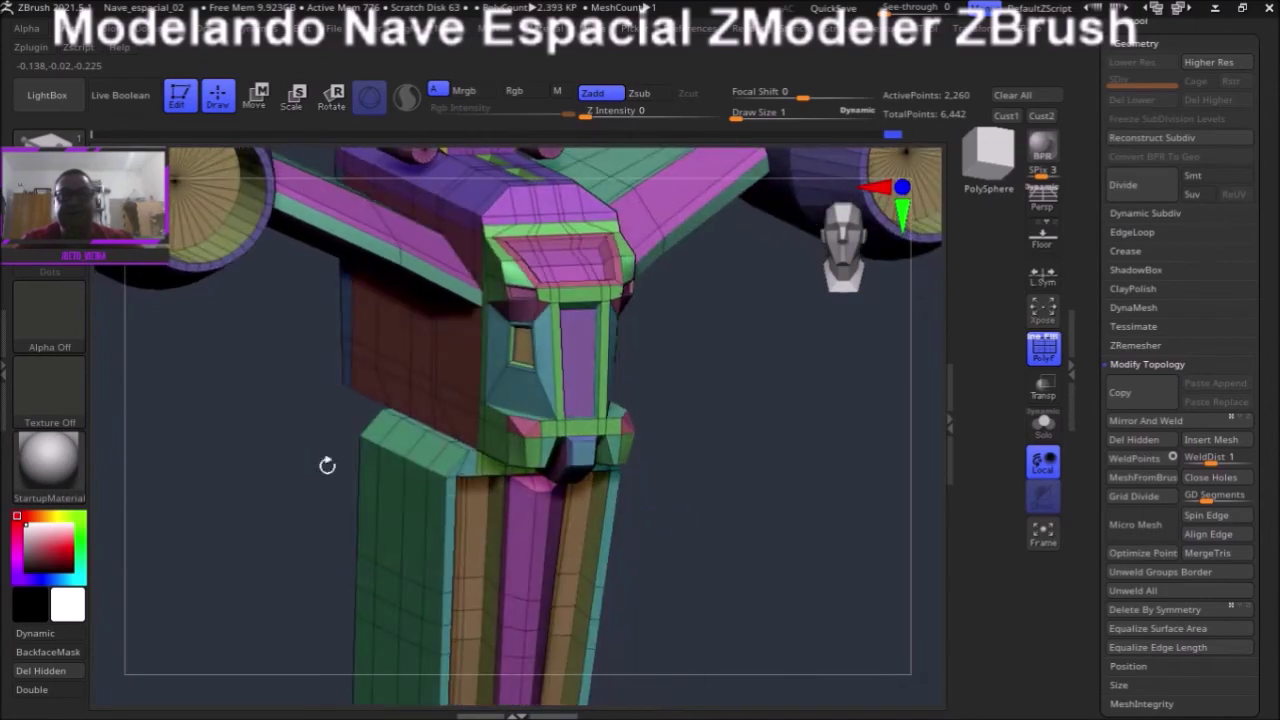
{"action": "mouse_move", "coordinate": [692, 510]}
{"action": "left_mouse_down"}
{"action": "mouse_move", "coordinate": [700, 494]}
{"action": "mouse_move", "coordinate": [437, 474]}
{"action": "mouse_move", "coordinate": [411, 489]}
{"action": "mouse_move", "coordinate": [371, 480]}
{"action": "mouse_move", "coordinate": [380, 491]}
{"action": "mouse_move", "coordinate": [441, 483]}
{"action": "mouse_move", "coordinate": [391, 486]}
{"action": "mouse_move", "coordinate": [374, 471]}
{"action": "mouse_move", "coordinate": [396, 472]}
{"action": "mouse_move", "coordinate": [380, 429]}
{"action": "mouse_move", "coordinate": [380, 449]}
{"action": "mouse_move", "coordinate": [478, 397]}
{"action": "left_mouse_up"}
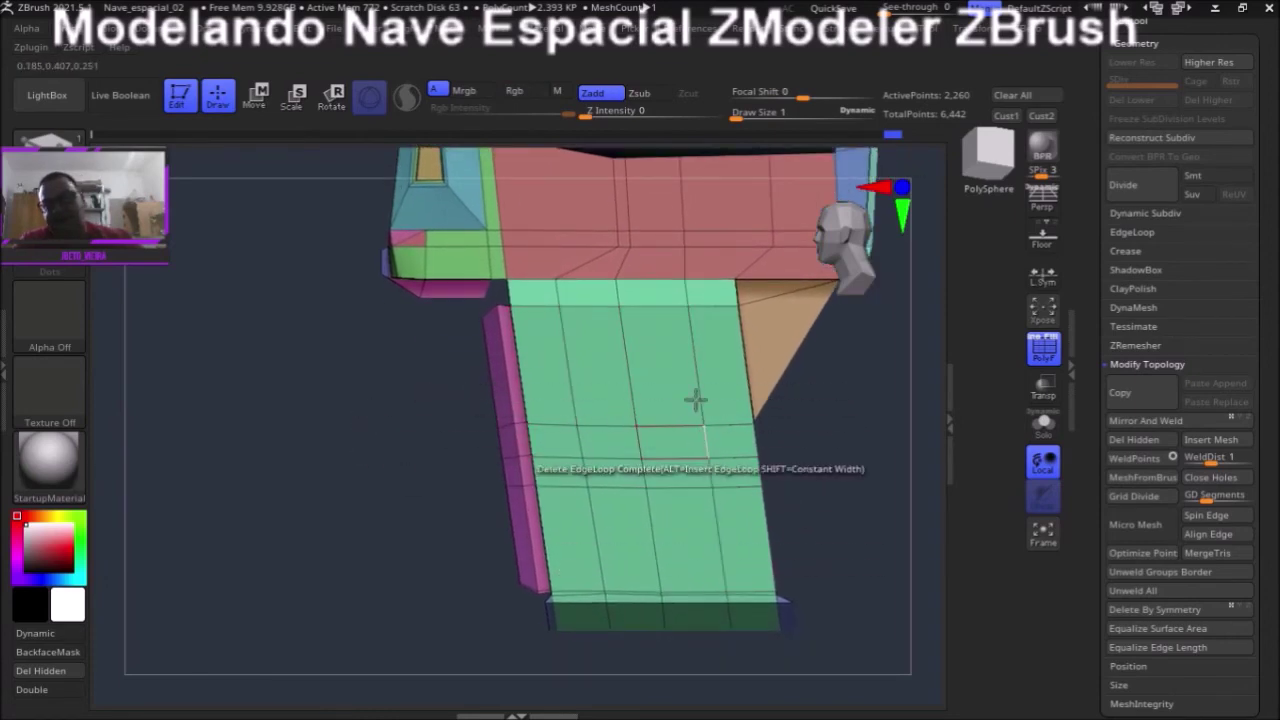
{"action": "left_click_drag", "start_coordinate": [866, 392], "coordinate": [812, 420]}
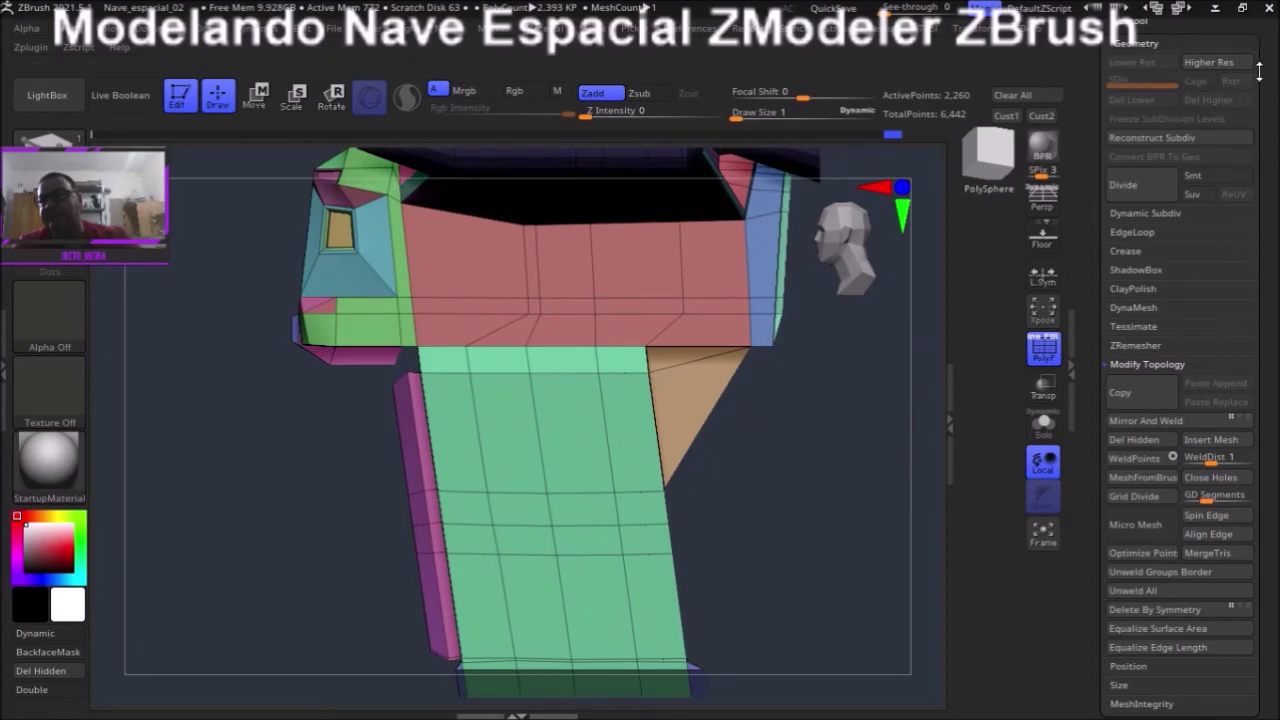
{"action": "left_click_drag", "start_coordinate": [1259, 72], "coordinate": [1174, 252]}
{"action": "left_click", "coordinate": [1135, 290]}
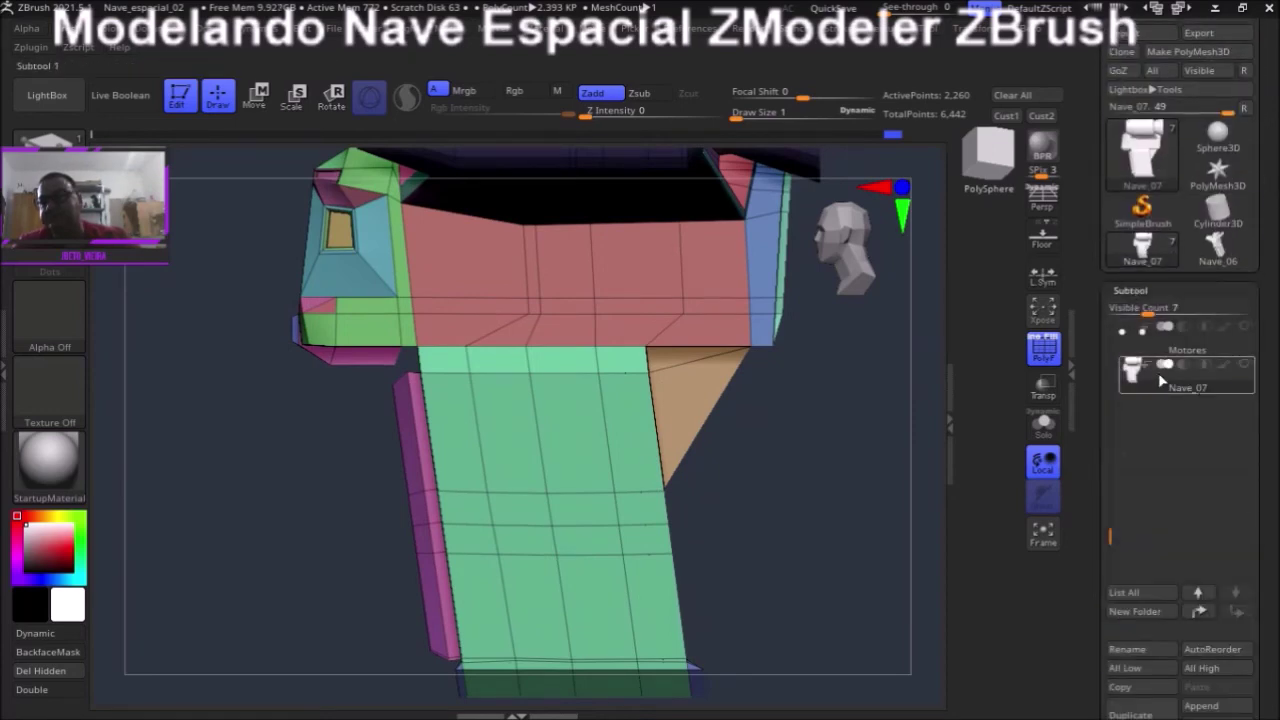
- Make the Nave_07_video4 subtool visible and active, and tilt the view toward its top
{"action": "left_click_drag", "start_coordinate": [1110, 532], "coordinate": [1110, 405]}
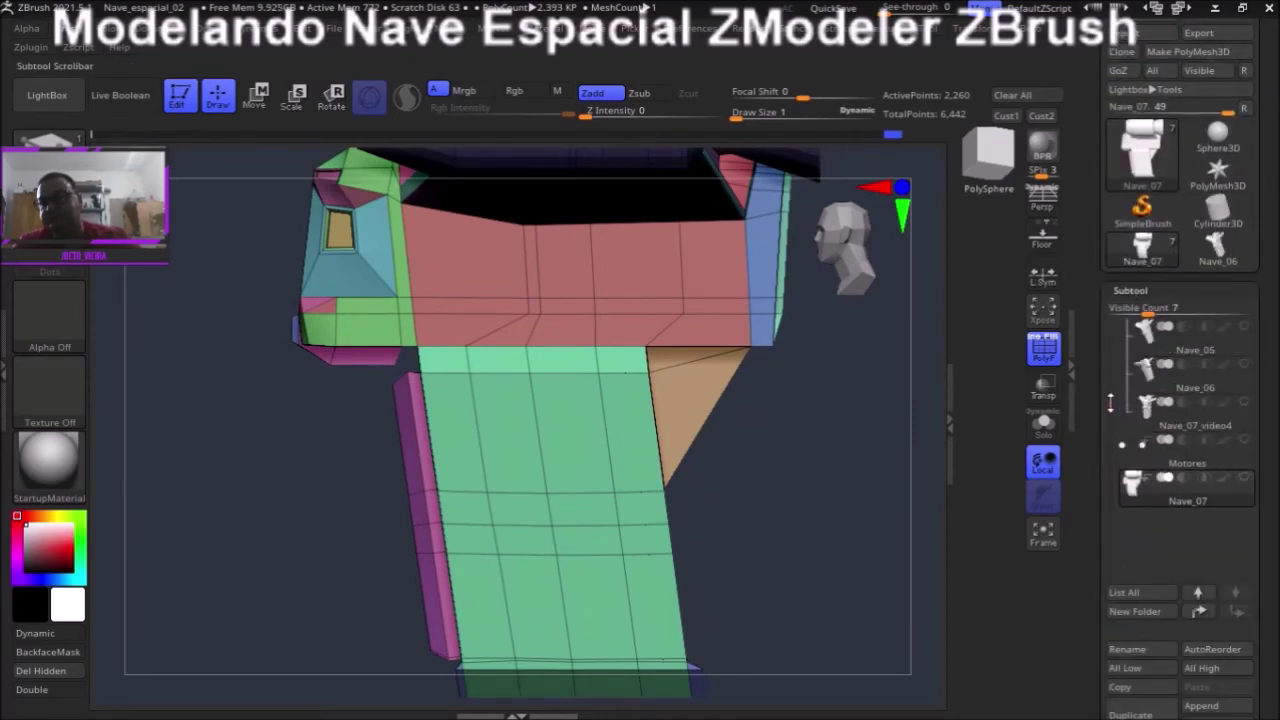
{"action": "left_click", "coordinate": [1244, 403]}
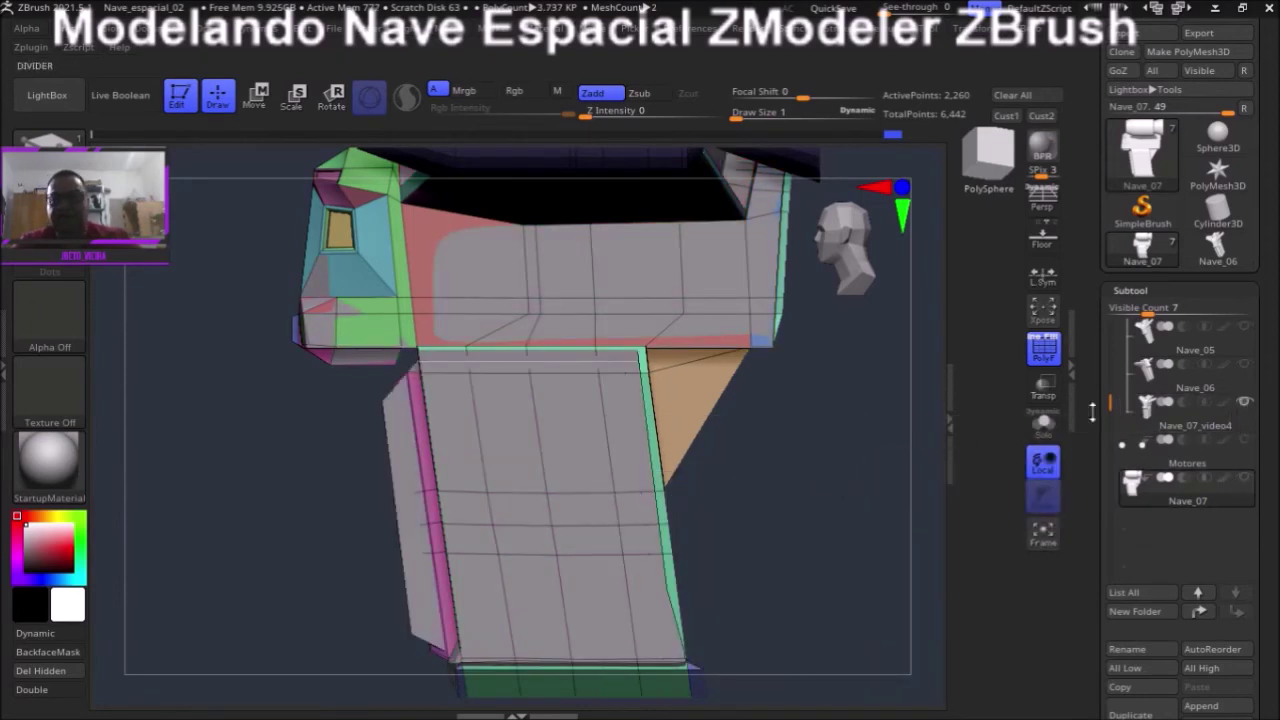
{"action": "left_click", "coordinate": [1190, 427]}
{"action": "mouse_move", "coordinate": [803, 511]}
{"action": "left_mouse_down"}
{"action": "mouse_move", "coordinate": [843, 429]}
{"action": "mouse_move", "coordinate": [834, 457]}
{"action": "mouse_move", "coordinate": [835, 443]}
{"action": "left_mouse_up"}
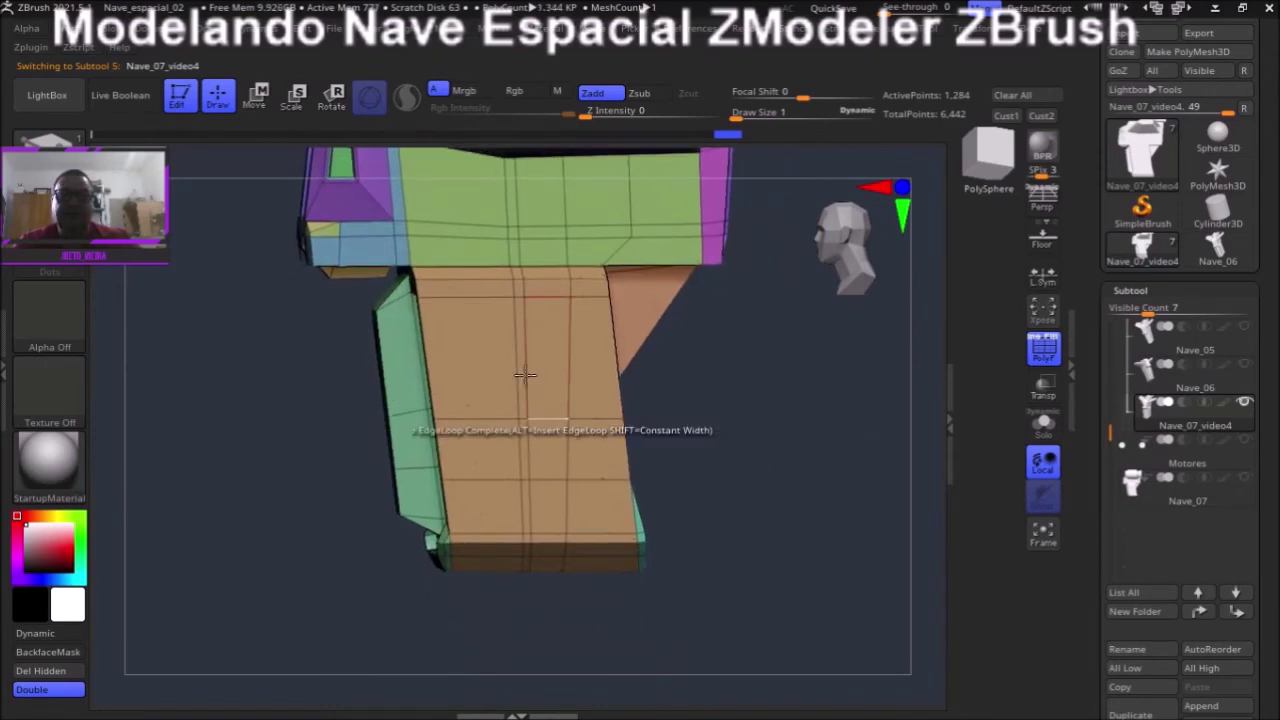
{"action": "left_click_drag", "start_coordinate": [751, 466], "coordinate": [731, 462]}
{"action": "mouse_move", "coordinate": [194, 423]}
{"action": "left_mouse_down"}
{"action": "mouse_move", "coordinate": [262, 472]}
{"action": "mouse_move", "coordinate": [286, 449]}
{"action": "mouse_move", "coordinate": [277, 463]}
{"action": "left_mouse_up"}
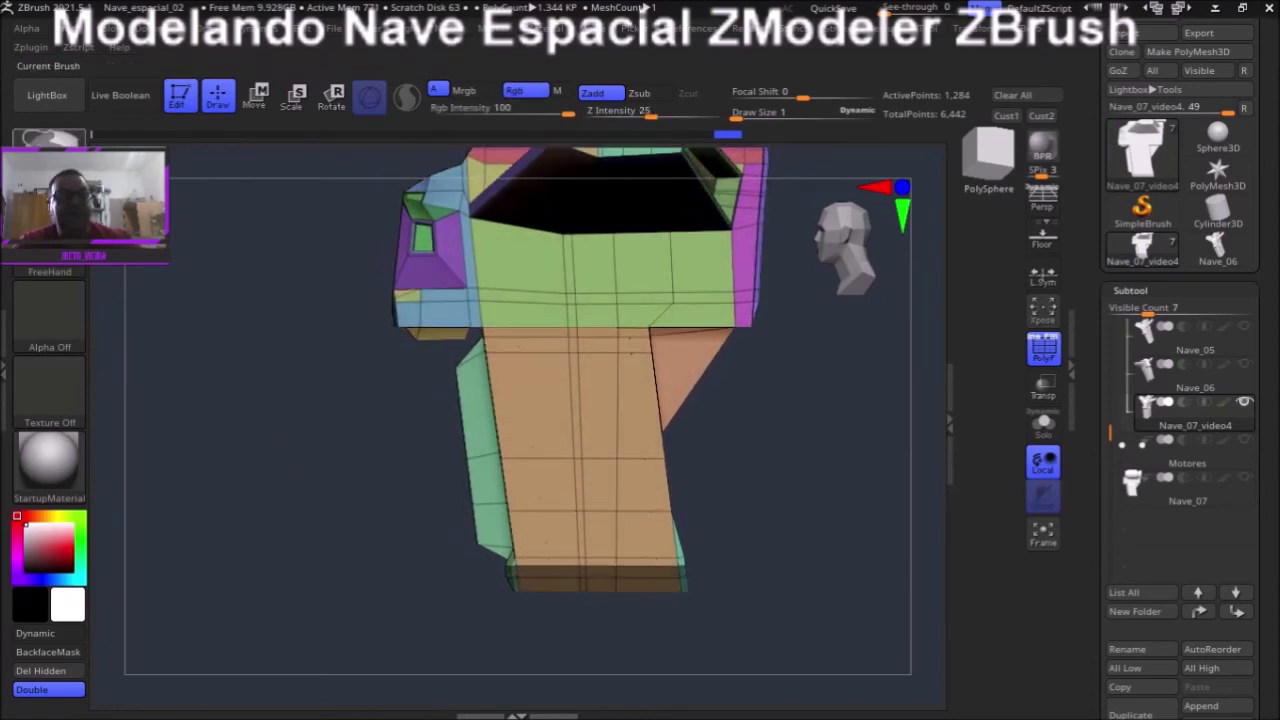
- Mask the lower body with MaskLasso, leaving only a central vertical strip unmasked
{"action": "key", "text": "b"}
{"action": "left_click", "coordinate": [368, 260]}
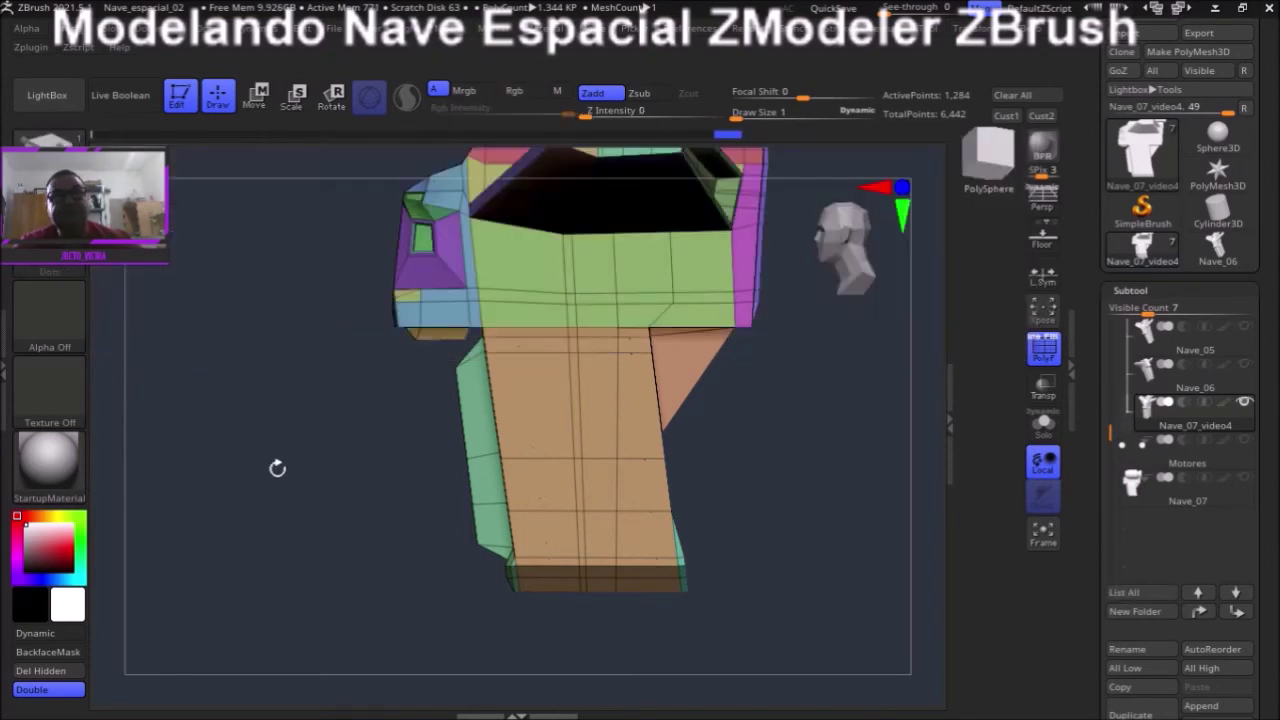
{"action": "key", "text": "ctrl"}
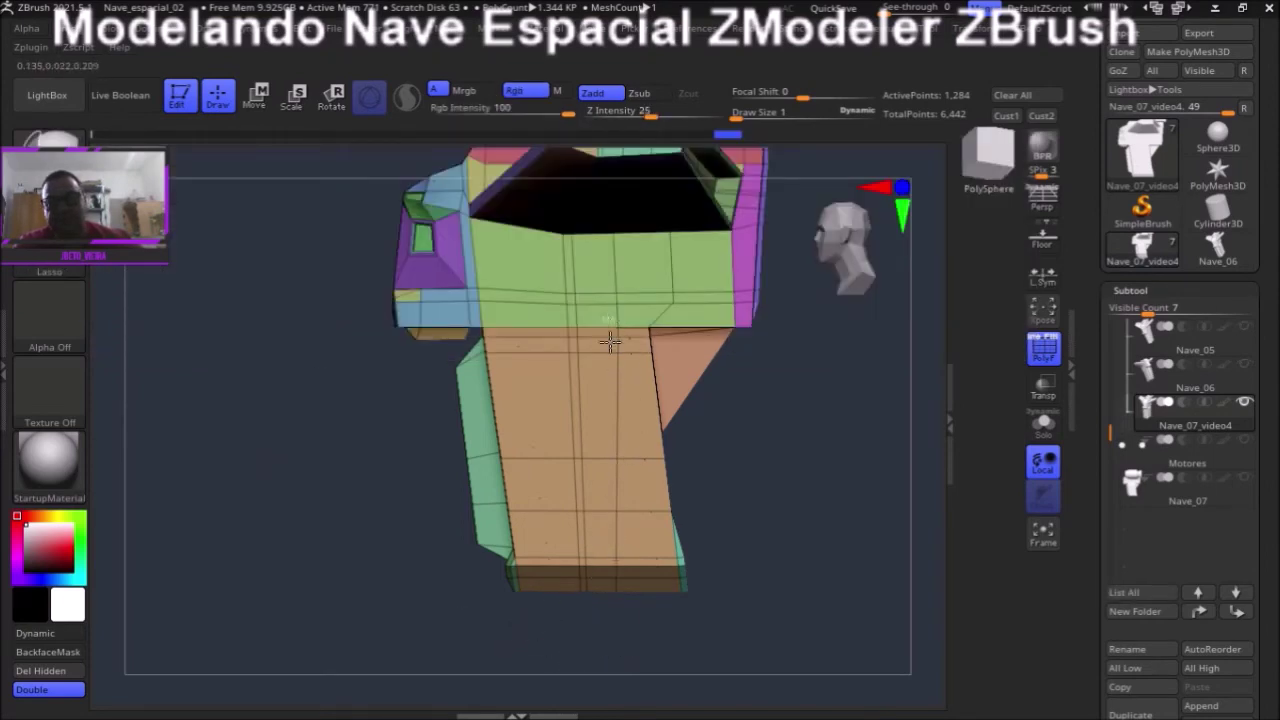
{"action": "mouse_move", "coordinate": [601, 598]}
{"action": "left_mouse_down", "text": "ctrl"}
{"action": "mouse_move", "coordinate": [632, 615]}
{"action": "mouse_move", "coordinate": [628, 415]}
{"action": "left_mouse_up", "text": "ctrl"}
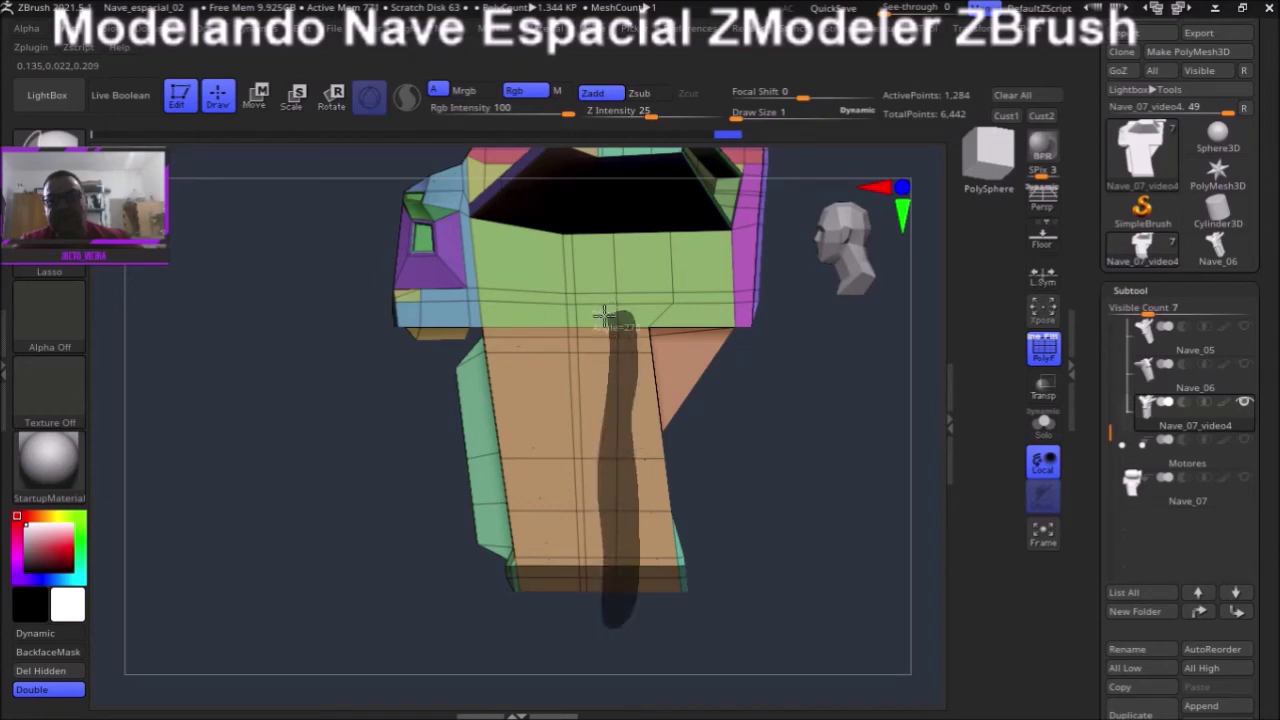
{"action": "left_click_drag", "start_coordinate": [617, 313], "coordinate": [603, 314], "text": "ctrl"}
- Place the gizmo at the unmasked mesh center and reset its orientation
{"action": "left_click", "coordinate": [333, 95]}
{"action": "mouse_move", "coordinate": [223, 294]}
{"action": "left_mouse_down", "text": "alt"}
{"action": "mouse_move", "coordinate": [749, 451]}
{"action": "mouse_move", "coordinate": [802, 376]}
{"action": "mouse_move", "coordinate": [786, 514]}
{"action": "mouse_move", "coordinate": [657, 491]}
{"action": "left_mouse_up", "text": "alt"}
{"action": "left_click", "coordinate": [627, 208]}
{"action": "mouse_move", "coordinate": [776, 531]}
{"action": "left_mouse_down", "text": "alt"}
{"action": "mouse_move", "coordinate": [760, 397]}
{"action": "mouse_move", "coordinate": [806, 473]}
{"action": "left_mouse_up", "text": "alt"}
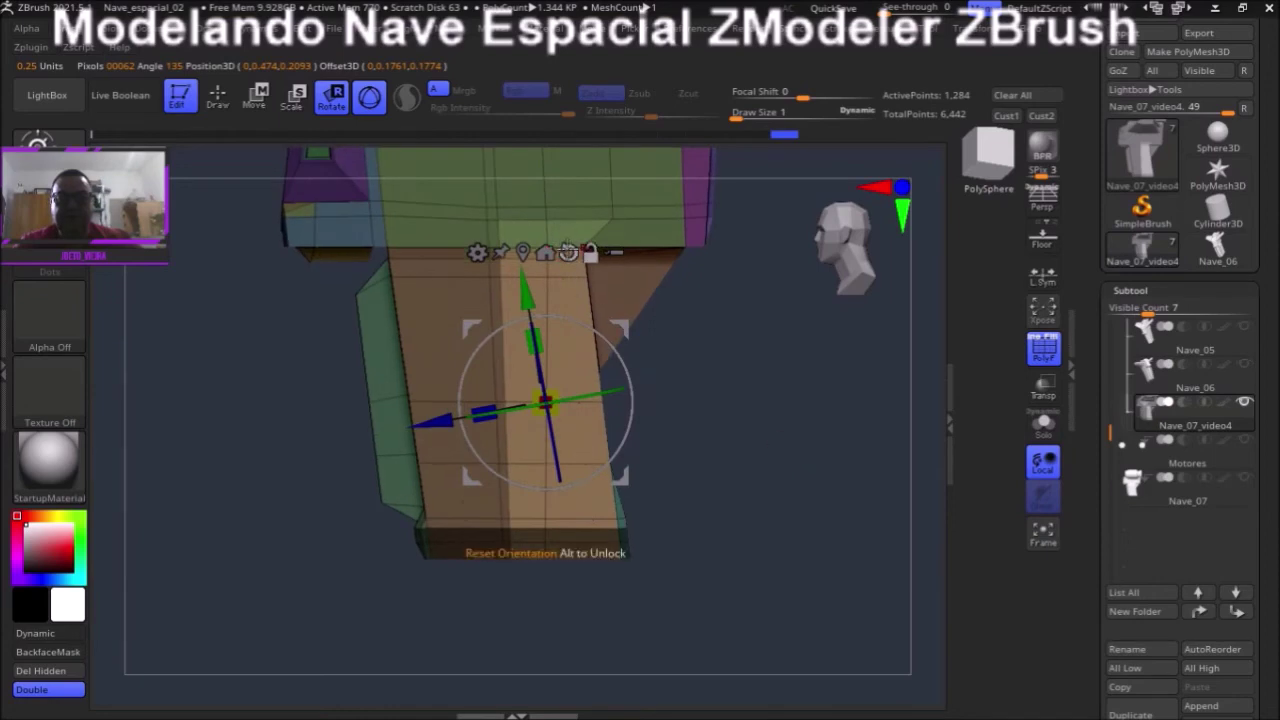
{"action": "left_click", "coordinate": [568, 252]}
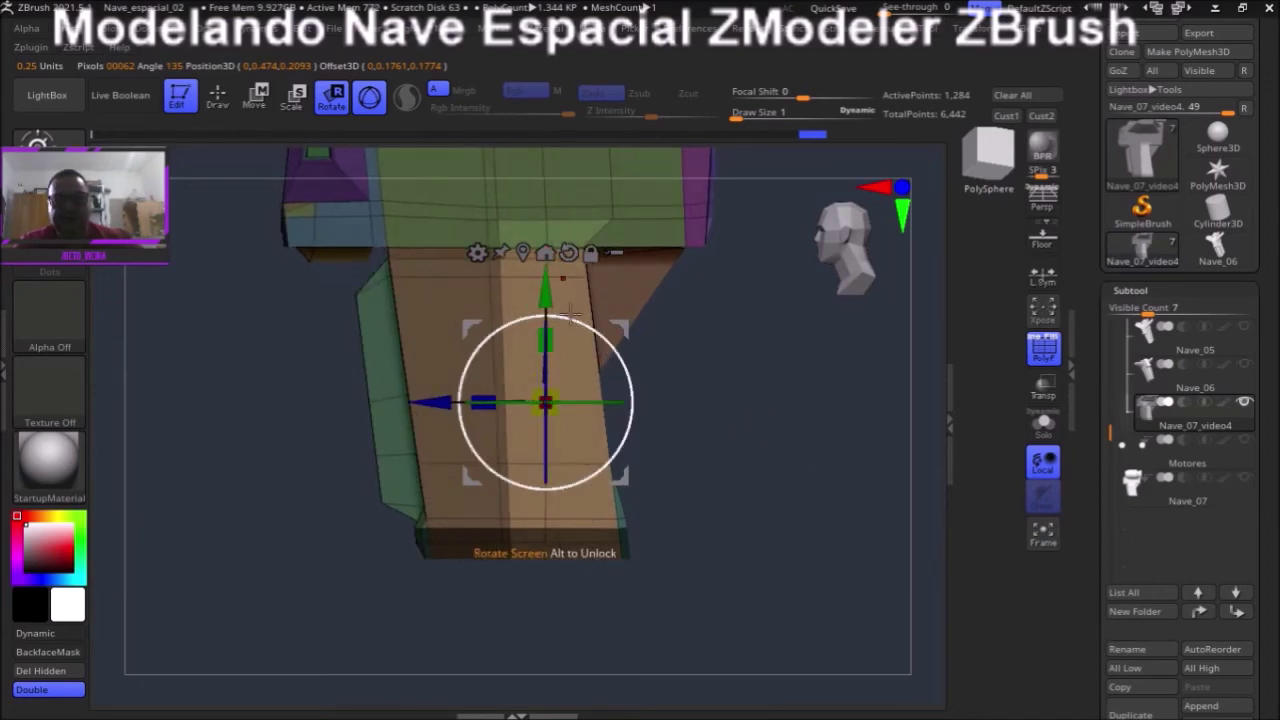
- Turn the gizmo orientation about 9°, then return to Draw mode, undoing a stray polygroup change
{"action": "left_click_drag", "start_coordinate": [590, 323], "coordinate": [572, 318]}
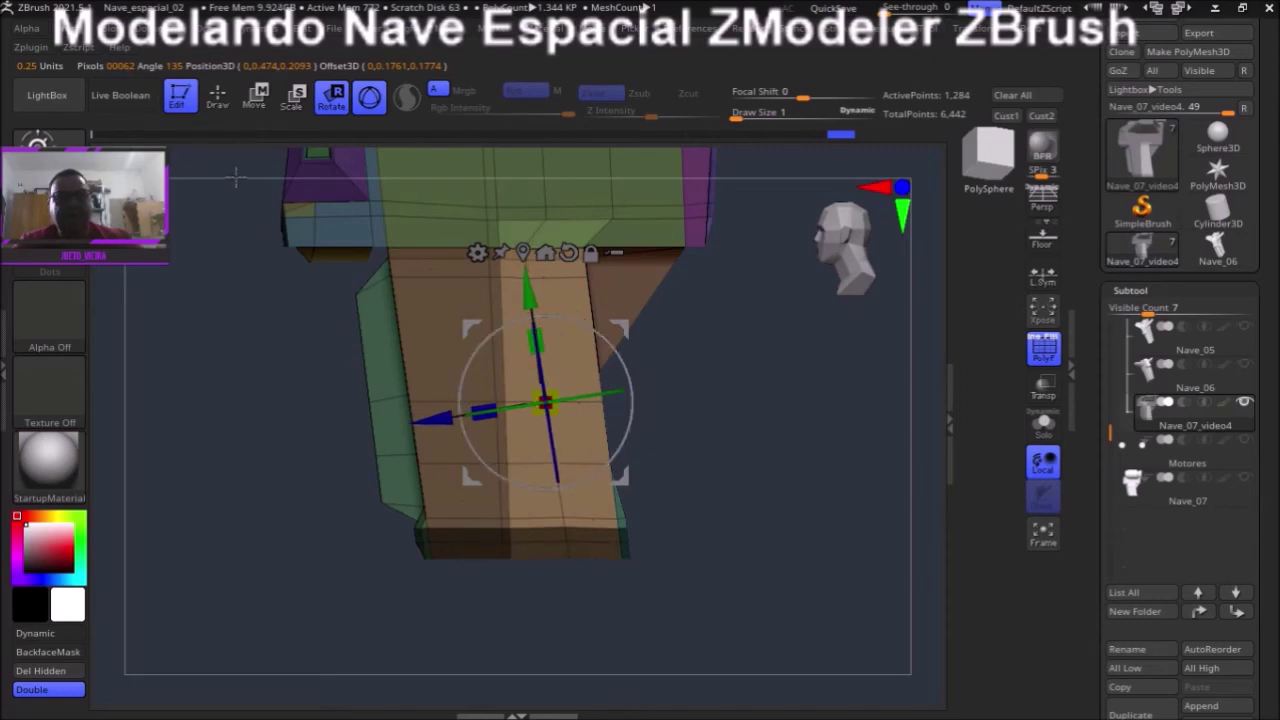
{"action": "left_click", "coordinate": [217, 95]}
{"action": "left_click_drag", "start_coordinate": [166, 358], "coordinate": [237, 386], "text": "alt"}
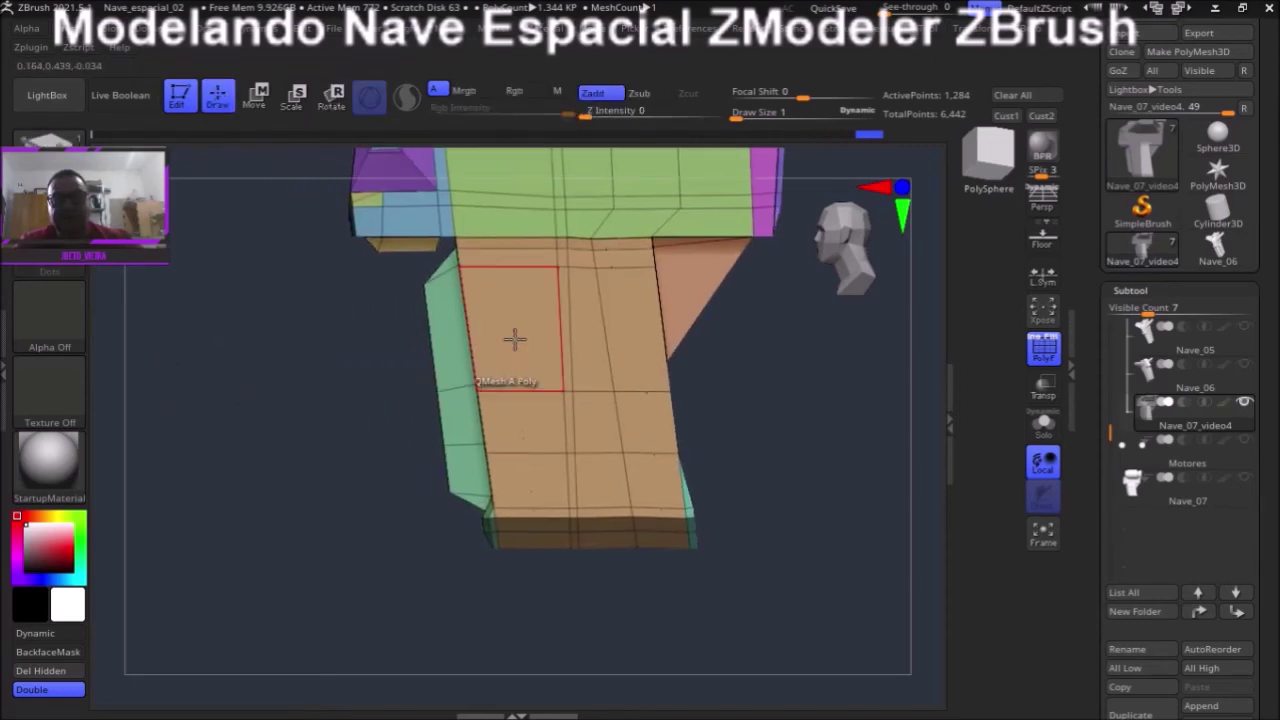
{"action": "left_click", "coordinate": [533, 245]}
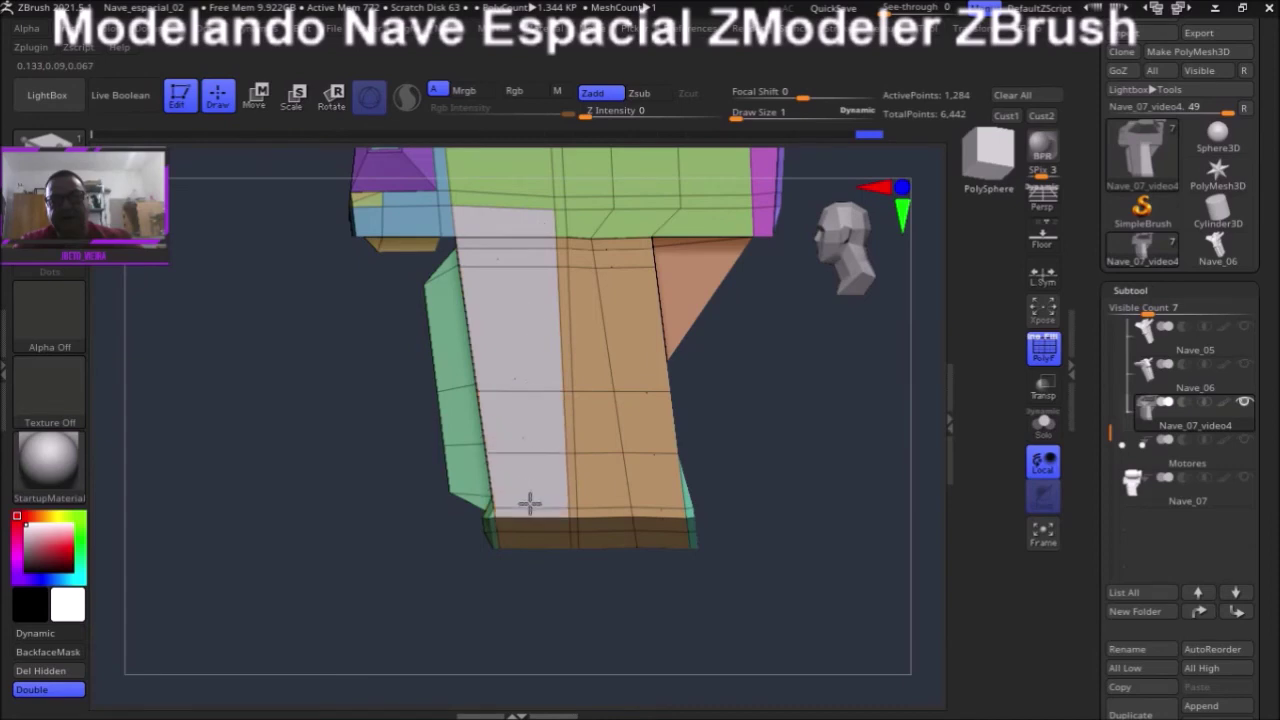
{"action": "key", "text": "ctrl+z"}
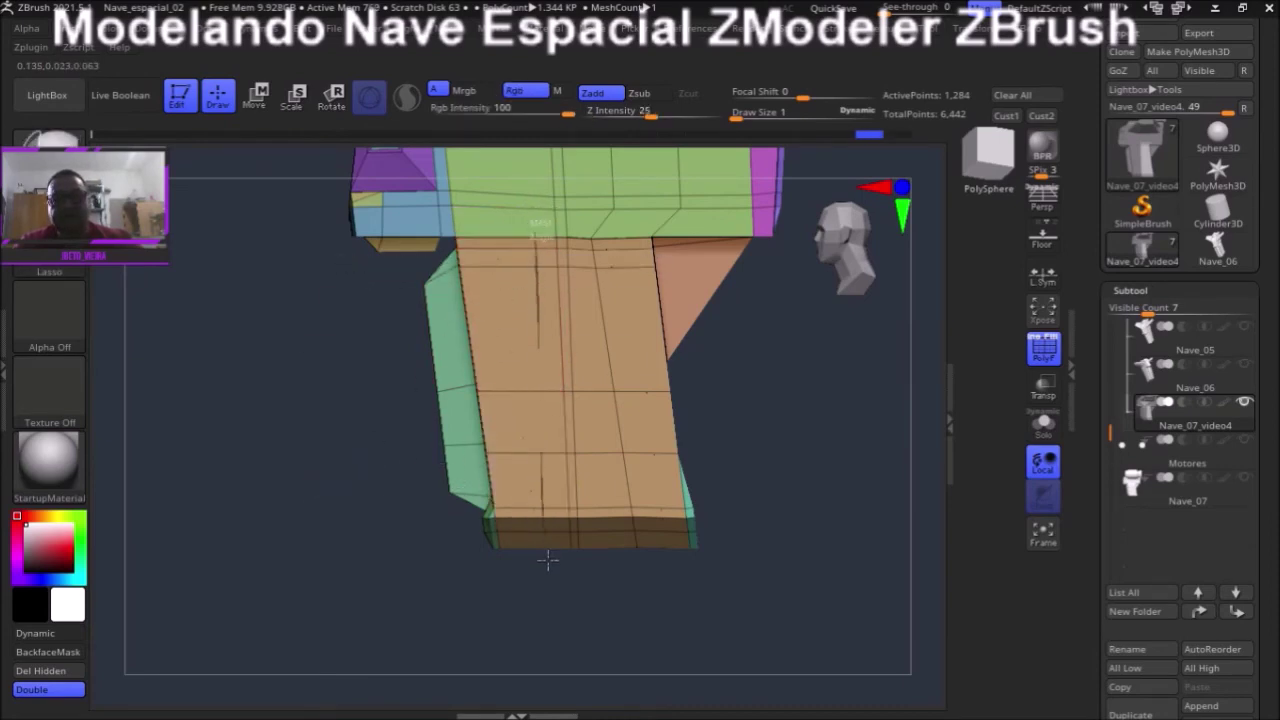
- Mask a lower-body column, then slightly rotate and shift the unmasked part with the gizmo
{"action": "left_click_drag", "start_coordinate": [546, 557], "coordinate": [575, 540], "text": "ctrl"}
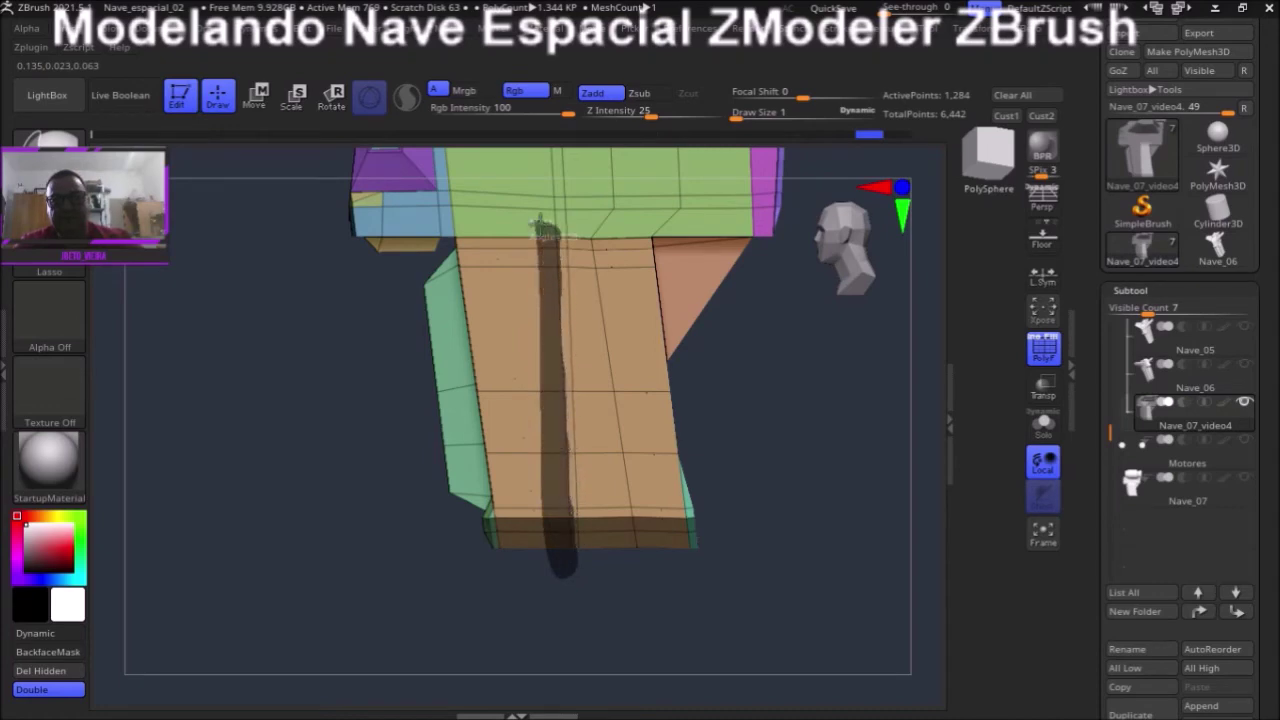
{"action": "left_click_drag", "start_coordinate": [530, 226], "coordinate": [530, 228], "text": "ctrl"}
{"action": "key", "text": "r"}
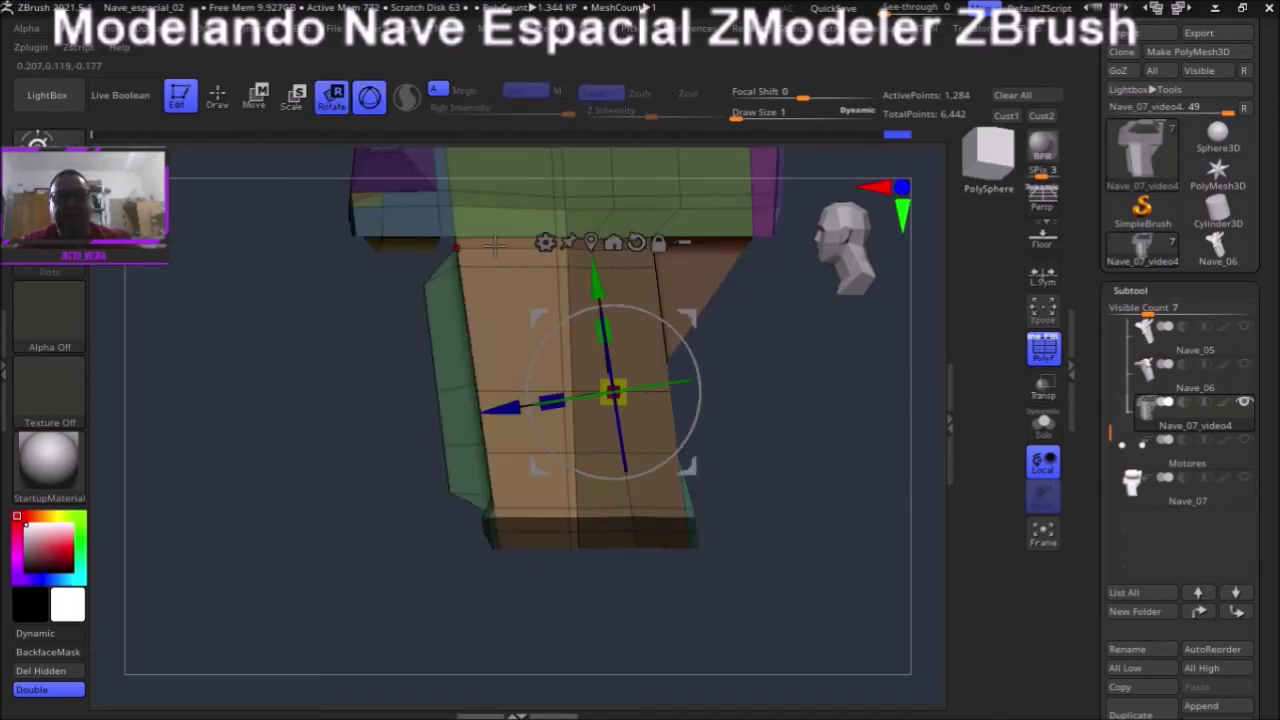
{"action": "left_click", "coordinate": [590, 242]}
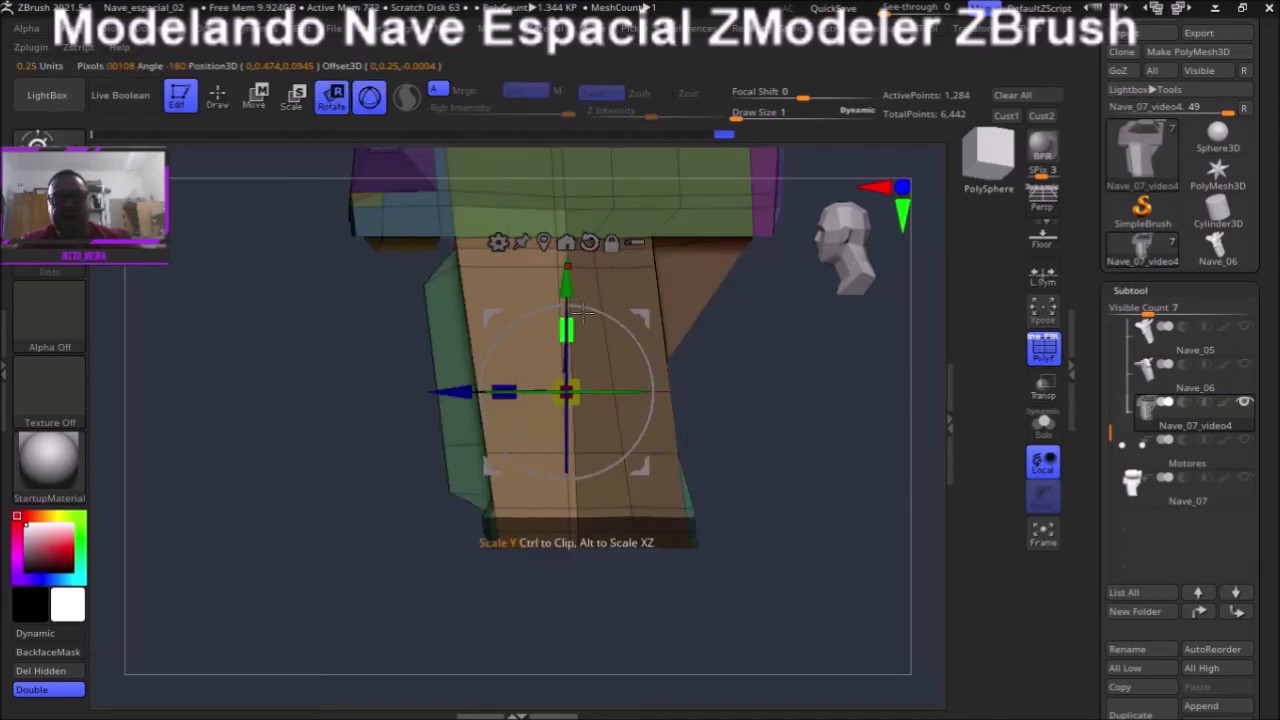
{"action": "mouse_move", "coordinate": [600, 300]}
{"action": "left_mouse_down", "text": "alt"}
{"action": "mouse_move", "coordinate": [443, 405]}
{"action": "mouse_move", "coordinate": [491, 342]}
{"action": "left_mouse_up", "text": "alt"}
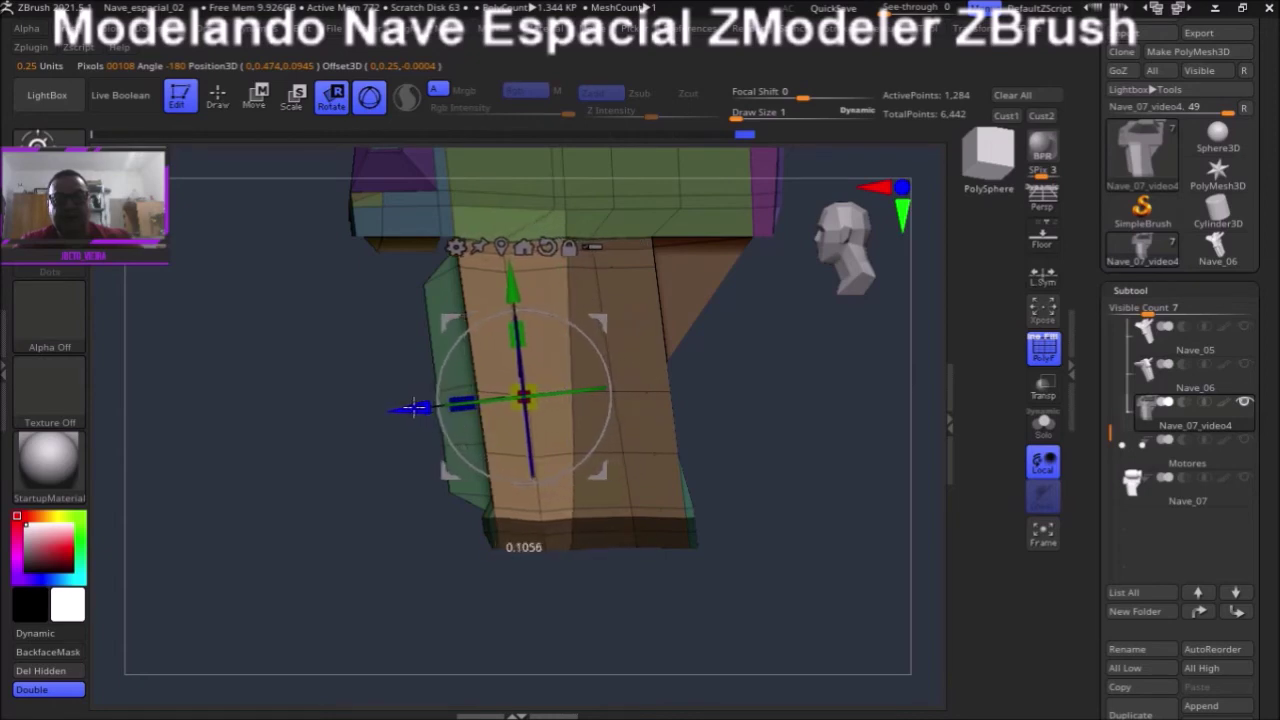
{"action": "left_click_drag", "start_coordinate": [523, 292], "coordinate": [516, 288], "text": "alt"}
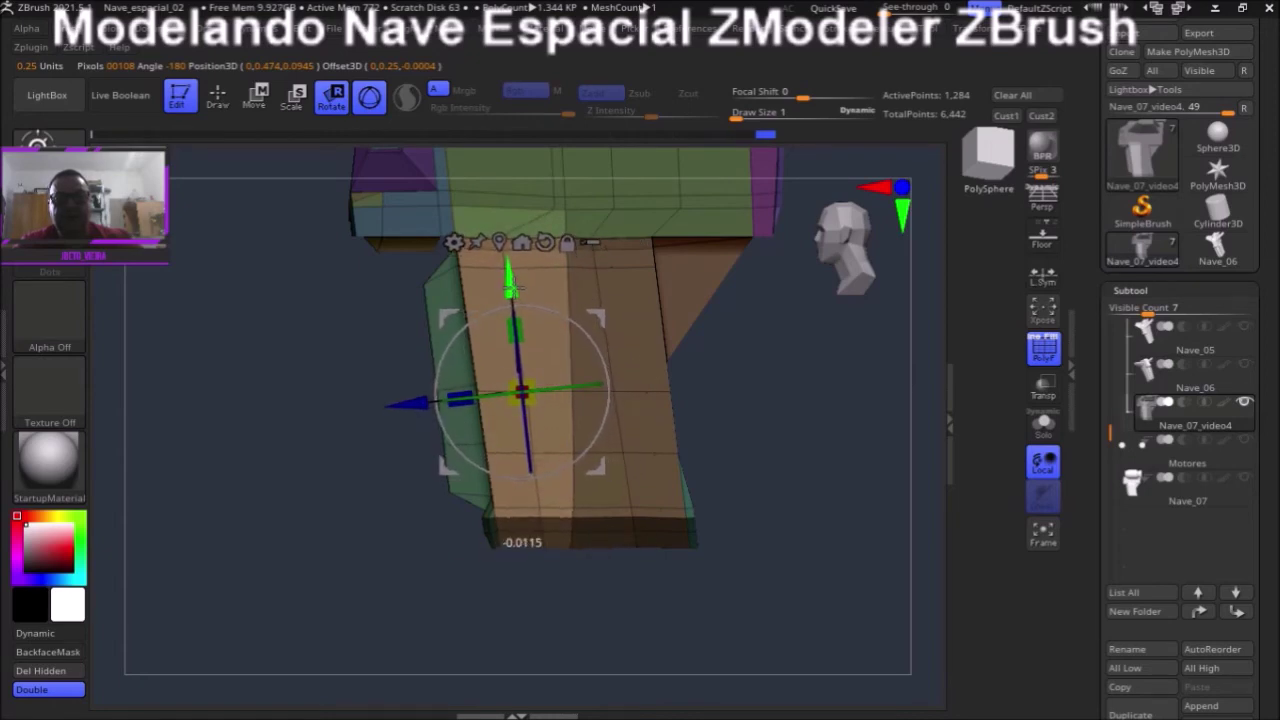
{"action": "left_click_drag", "start_coordinate": [394, 403], "coordinate": [393, 403], "text": "alt"}
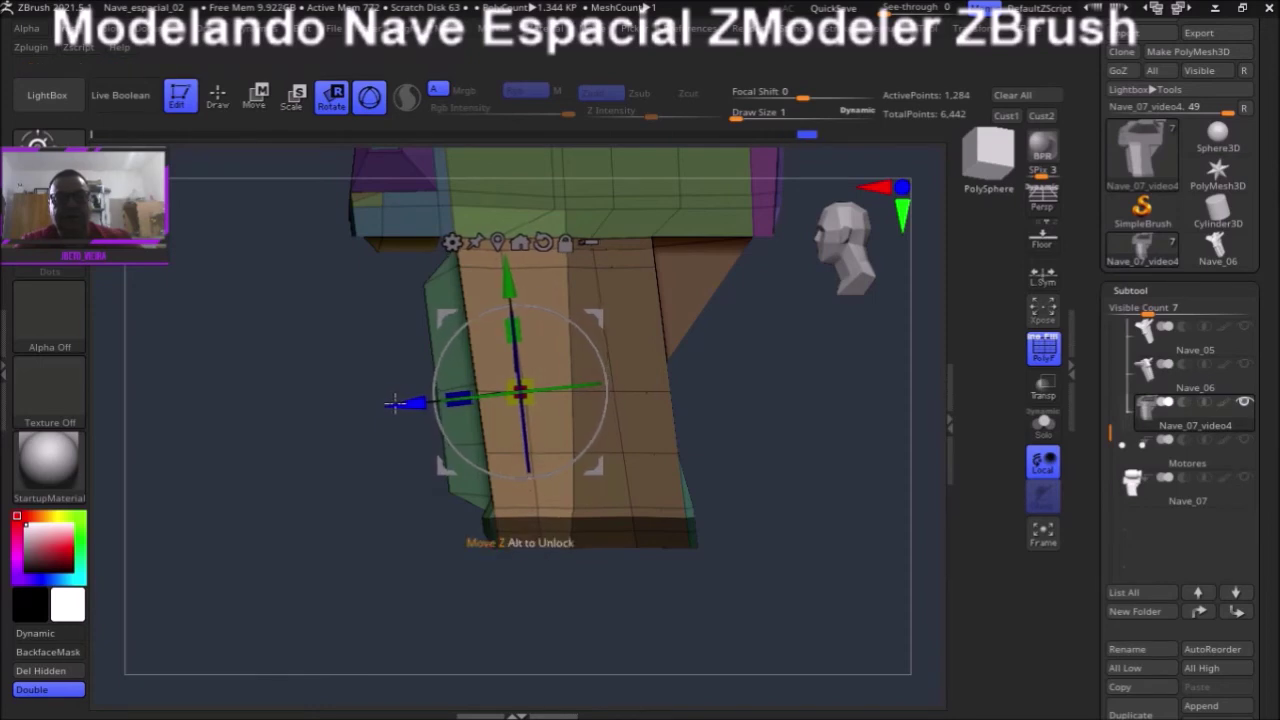
{"action": "left_click", "coordinate": [217, 97]}
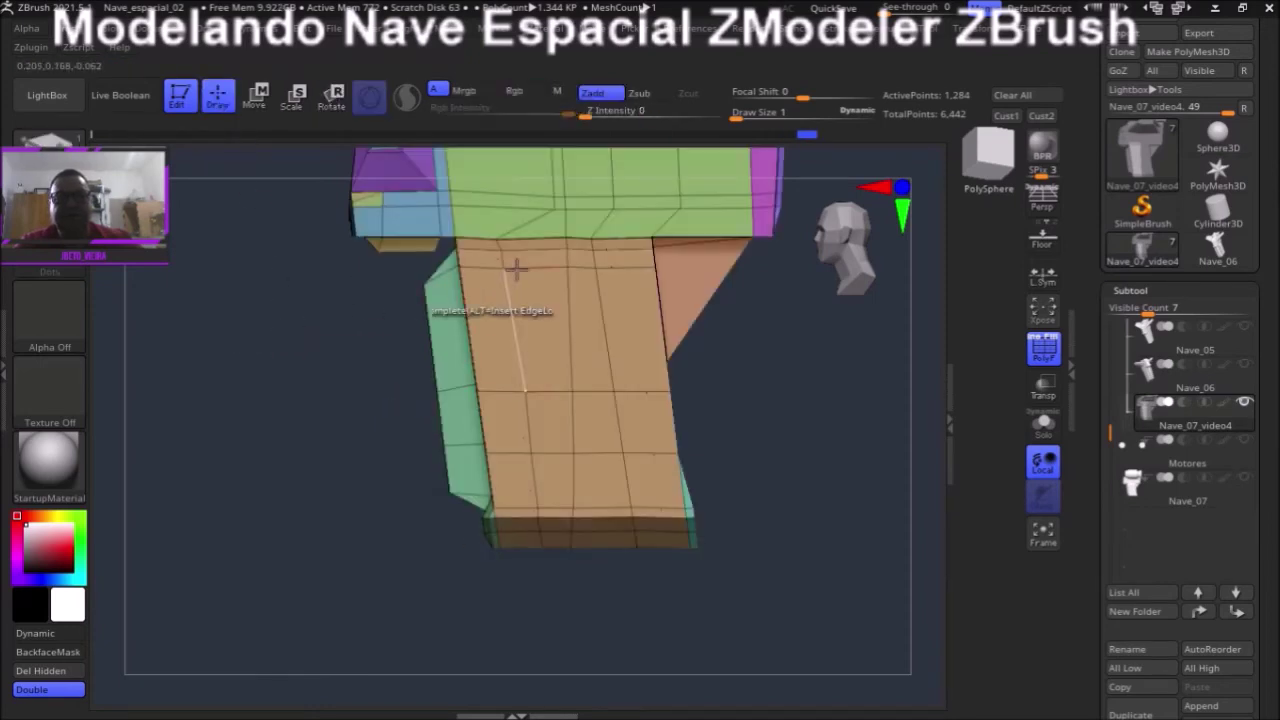
- Mask the next column and rotate and shift the unmasked part a few degrees sideways
{"action": "left_click_drag", "start_coordinate": [547, 488], "coordinate": [586, 305]}
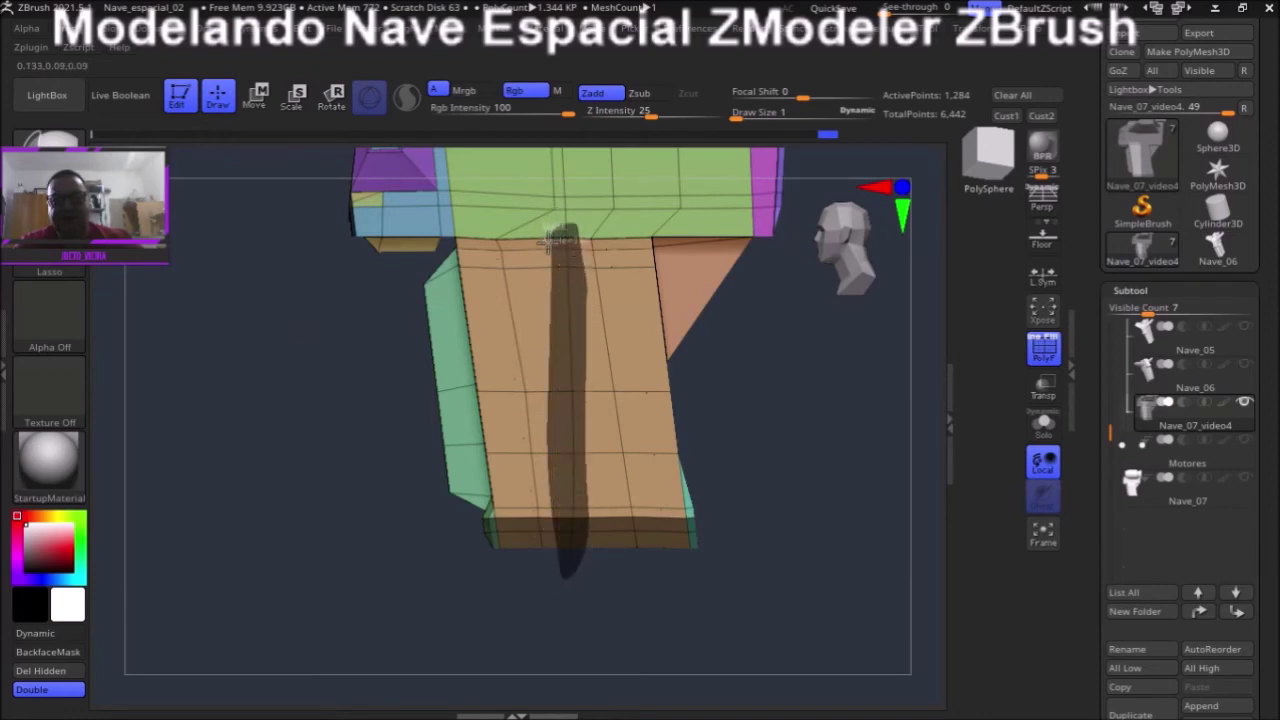
{"action": "key", "text": "r"}
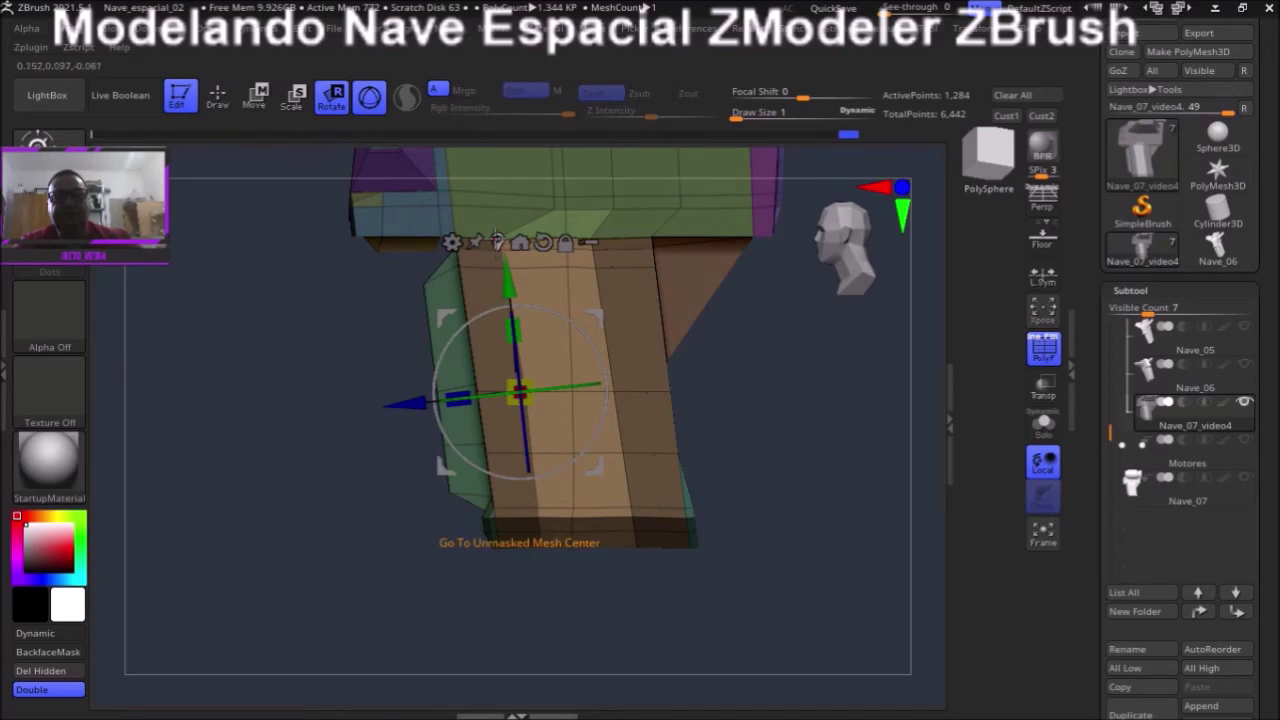
{"action": "left_click", "coordinate": [519, 243]}
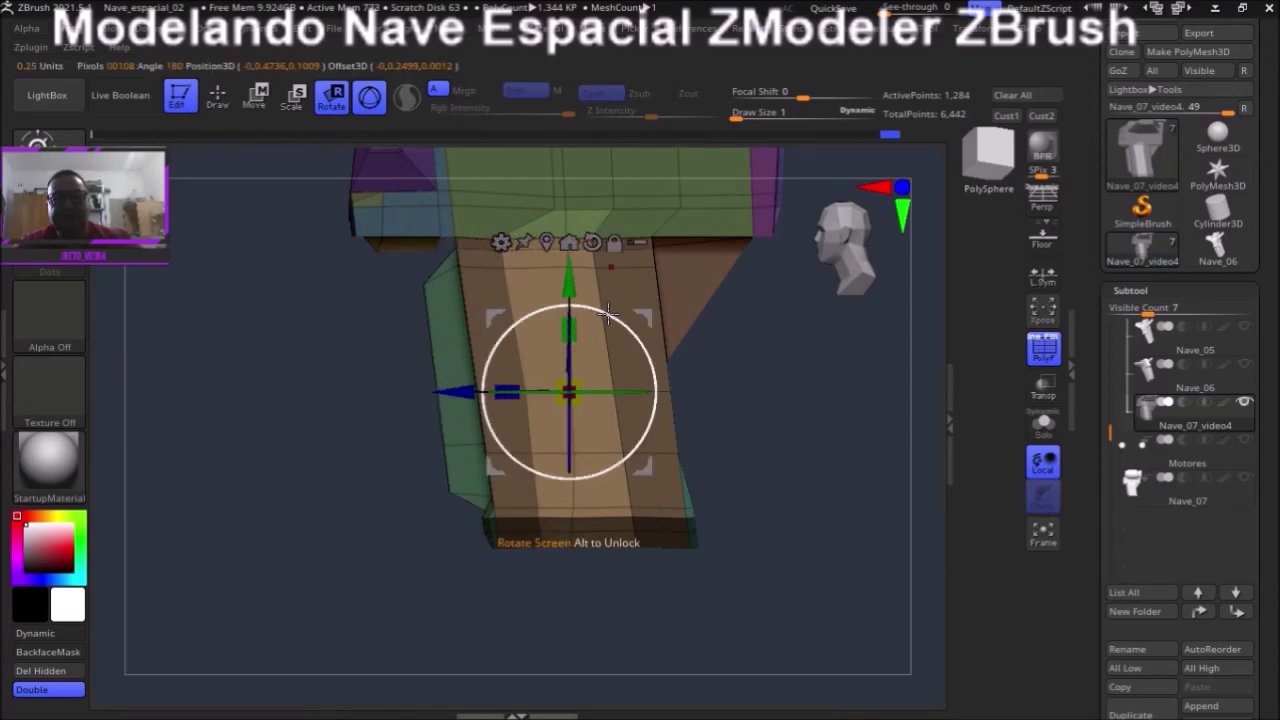
{"action": "left_click_drag", "start_coordinate": [598, 310], "coordinate": [594, 306]}
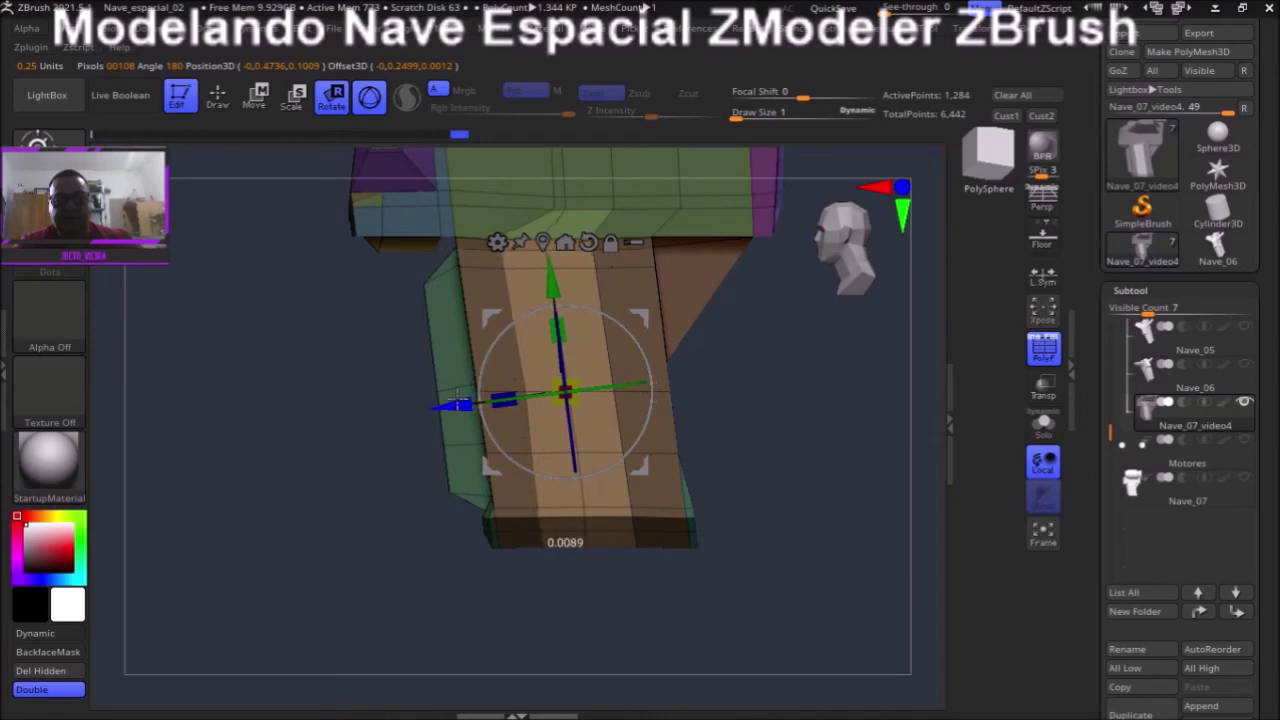
{"action": "mouse_move", "coordinate": [458, 402]}
{"action": "left_mouse_down"}
{"action": "mouse_move", "coordinate": [448, 389]}
{"action": "mouse_move", "coordinate": [455, 403]}
{"action": "left_mouse_up"}
{"action": "left_click", "coordinate": [222, 93]}
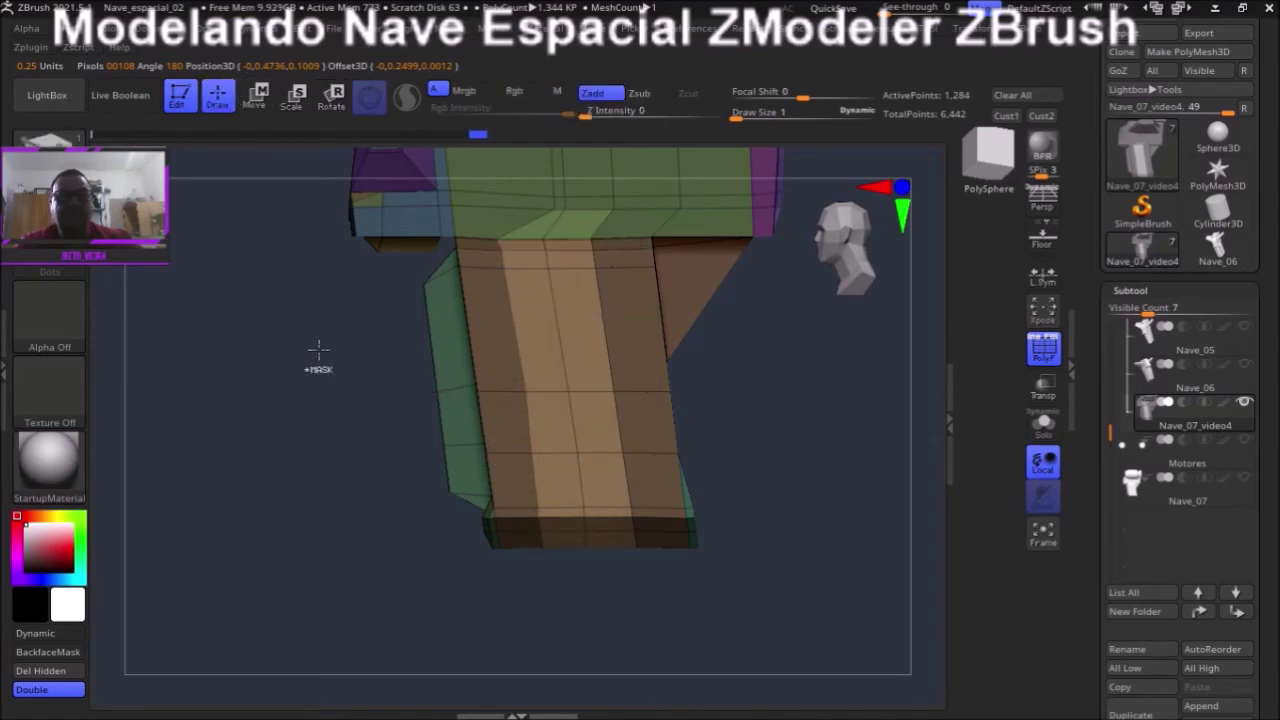
{"action": "mouse_move", "coordinate": [286, 428]}
{"action": "left_mouse_down"}
{"action": "mouse_move", "coordinate": [271, 406]}
{"action": "mouse_move", "coordinate": [294, 409]}
{"action": "mouse_move", "coordinate": [277, 408]}
{"action": "mouse_move", "coordinate": [291, 389]}
{"action": "mouse_move", "coordinate": [305, 427]}
{"action": "mouse_move", "coordinate": [340, 417]}
{"action": "mouse_move", "coordinate": [303, 420]}
{"action": "mouse_move", "coordinate": [313, 383]}
{"action": "mouse_move", "coordinate": [300, 397]}
{"action": "left_mouse_up"}
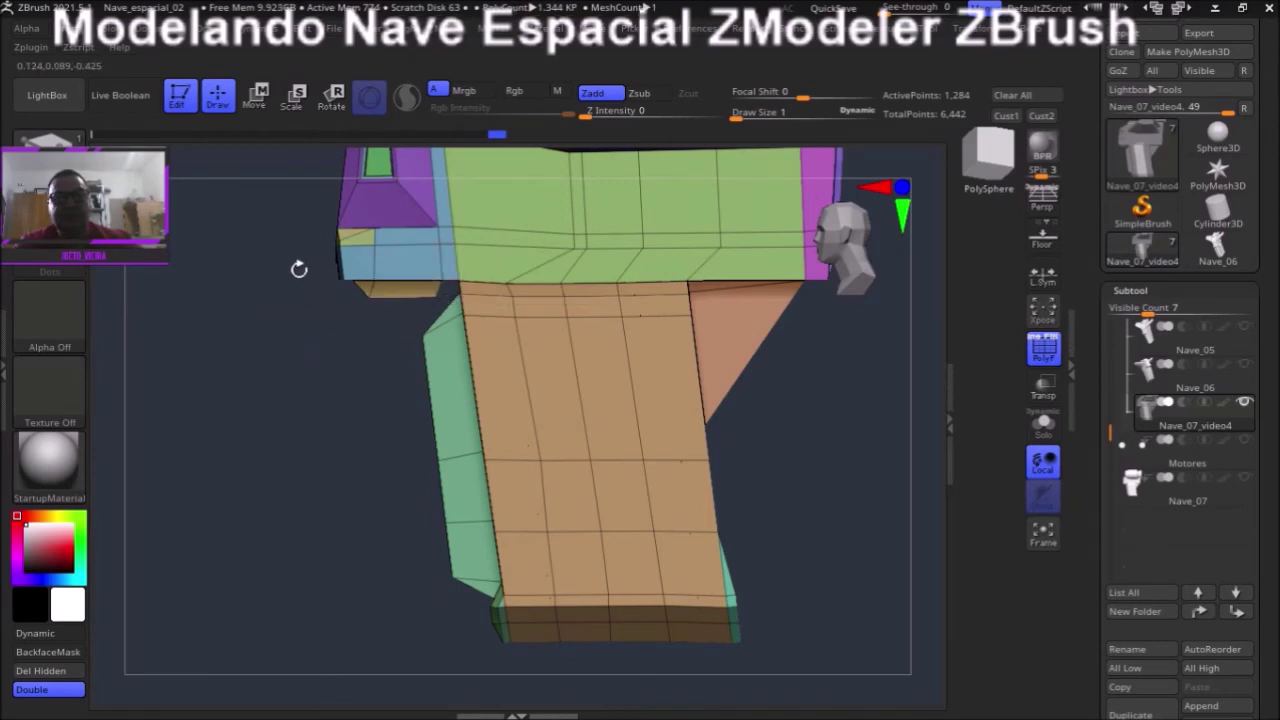
- Mask the upper hull with a MaskRect rectangle
{"action": "key", "text": "space"}
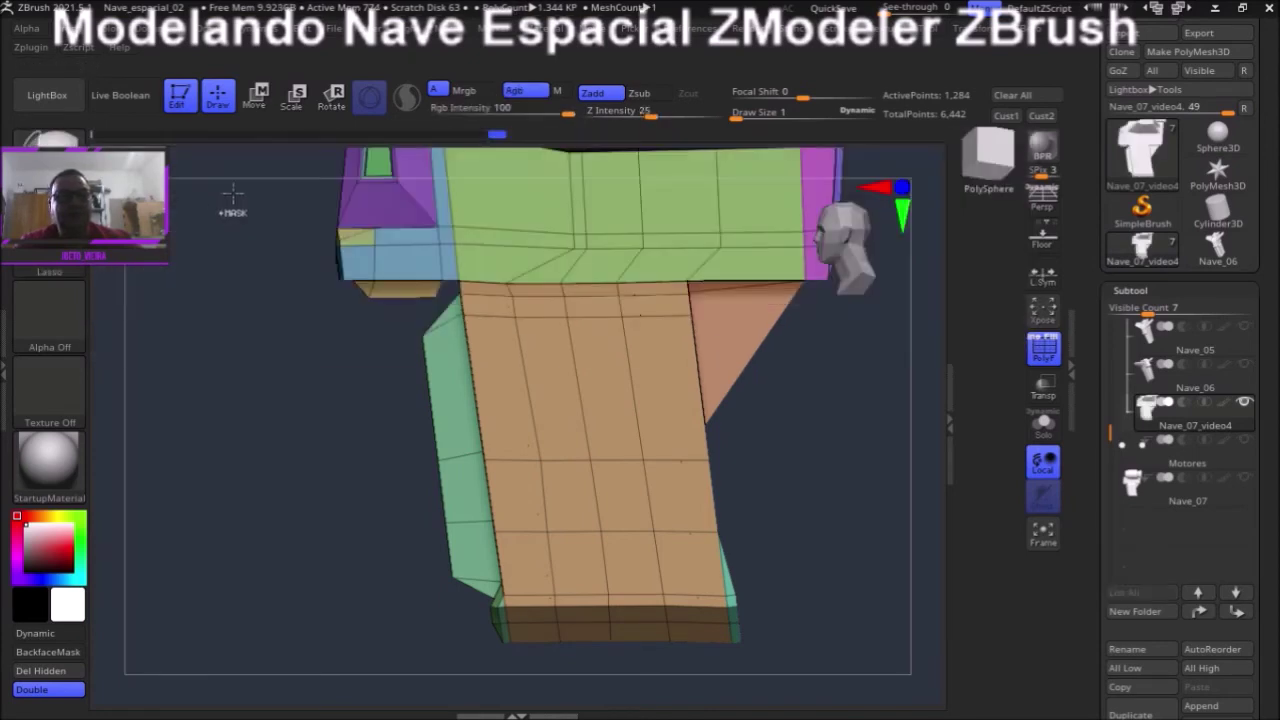
{"action": "mouse_move", "coordinate": [287, 383]}
{"action": "left_mouse_down"}
{"action": "mouse_move", "coordinate": [217, 434]}
{"action": "mouse_move", "coordinate": [209, 409]}
{"action": "left_mouse_up"}
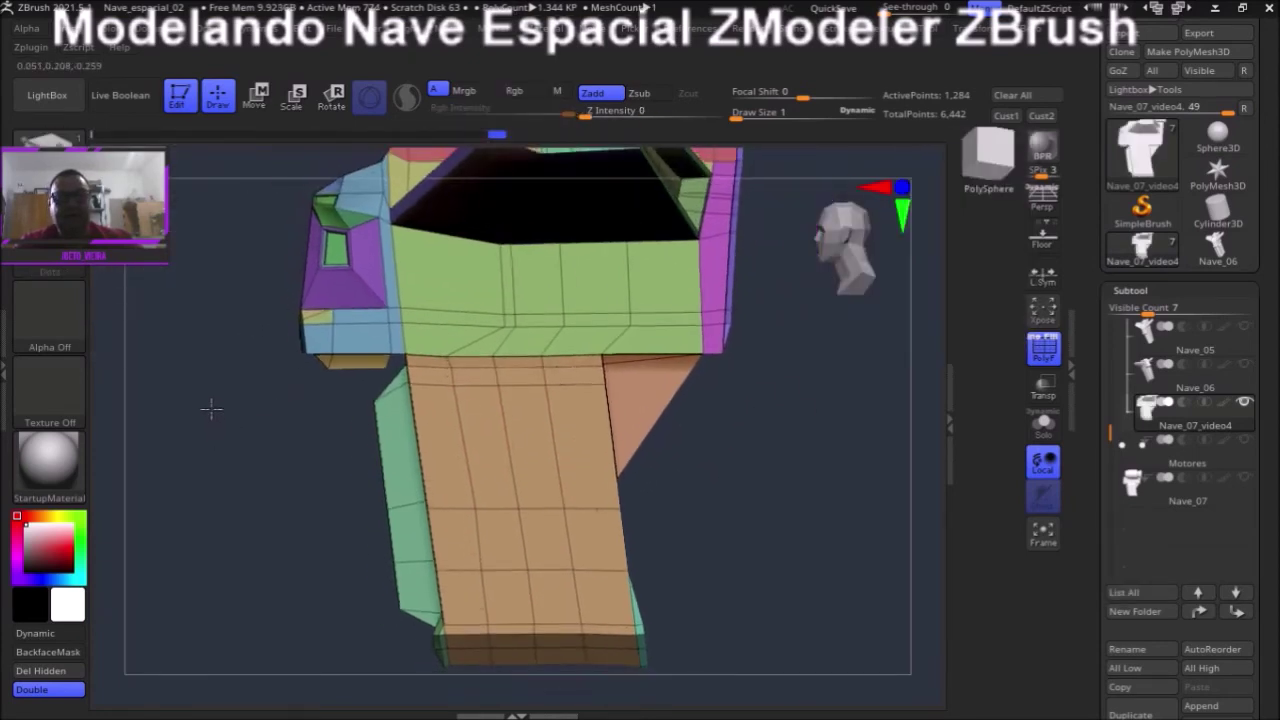
{"action": "left_click_drag", "start_coordinate": [750, 348], "coordinate": [258, 370], "text": "ctrl"}
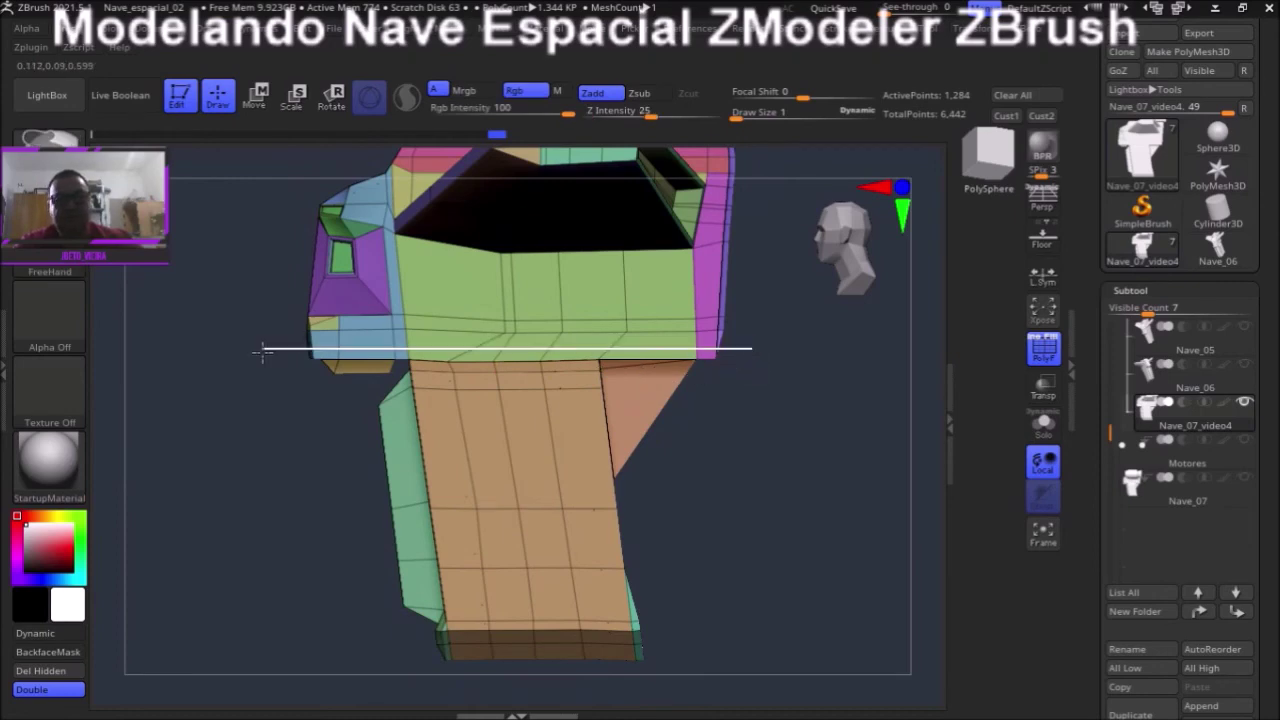
{"action": "left_click_drag", "start_coordinate": [258, 368], "coordinate": [258, 366], "text": "ctrl"}
- Reset the gizmo orientation and scale the unmasked lower body down vertically
{"action": "left_click", "coordinate": [331, 96]}
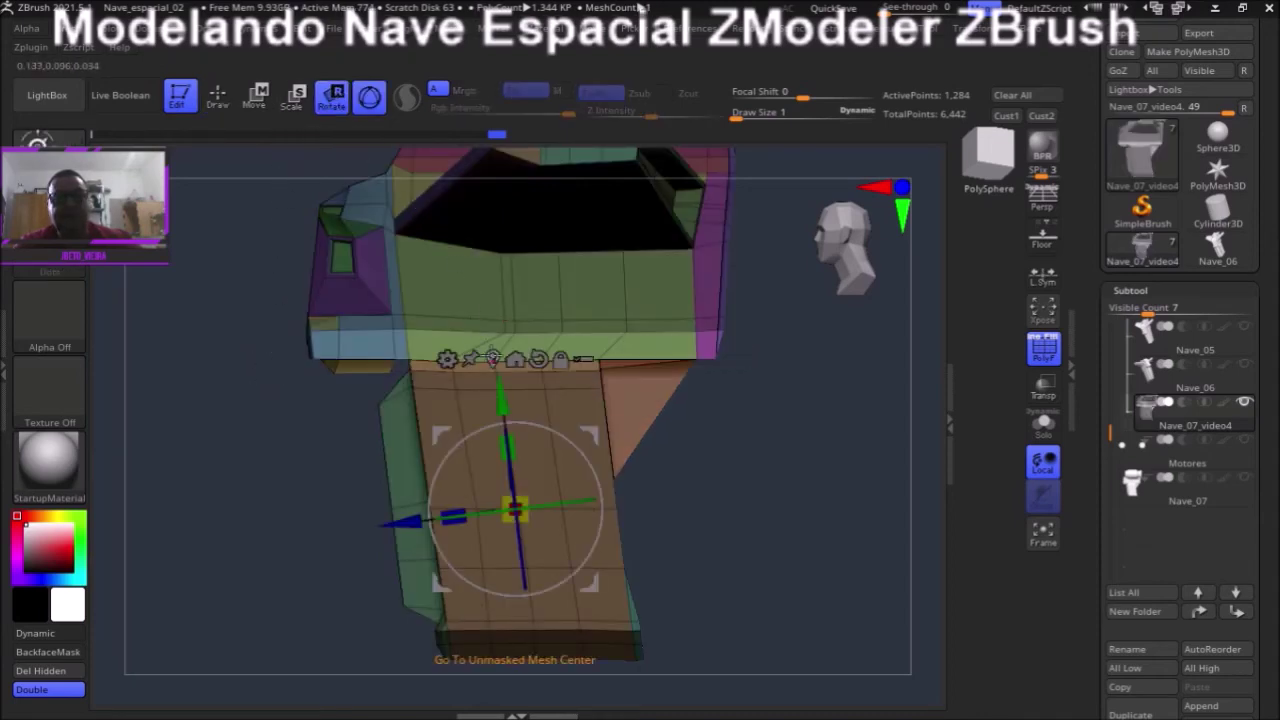
{"action": "left_click", "coordinate": [510, 360]}
{"action": "left_click", "coordinate": [536, 210]}
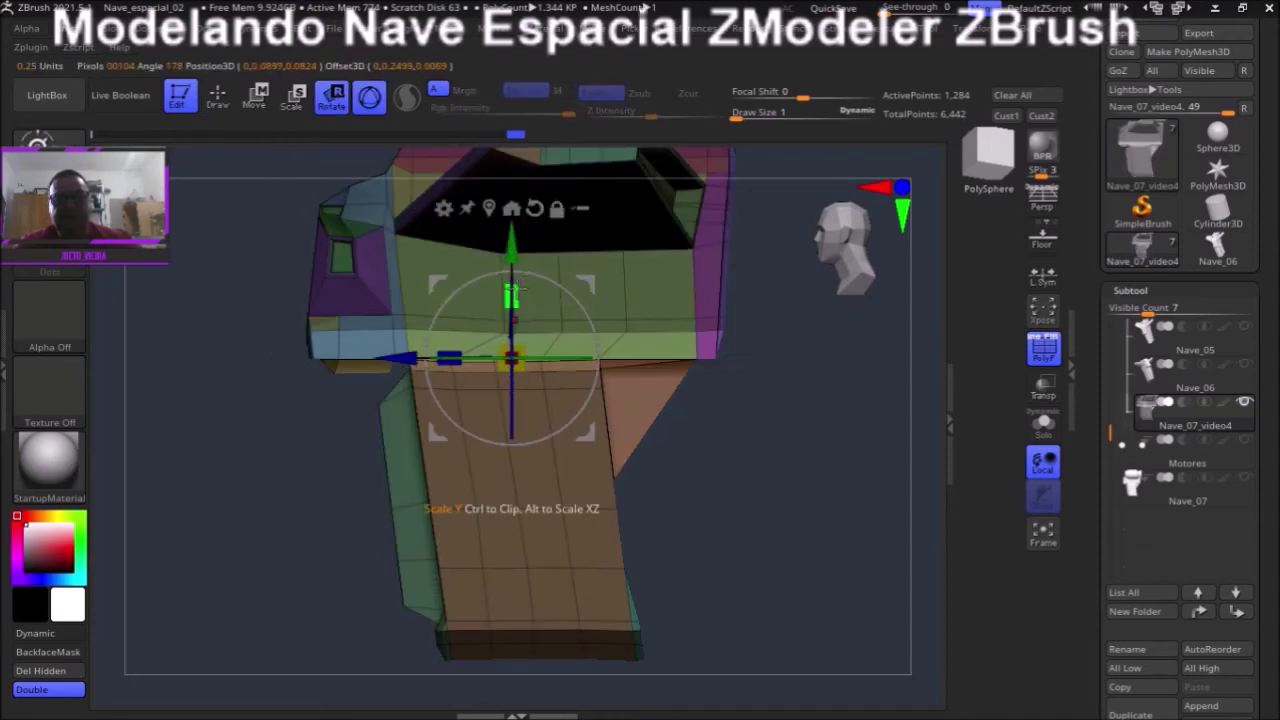
{"action": "left_click_drag", "start_coordinate": [512, 292], "coordinate": [514, 357]}
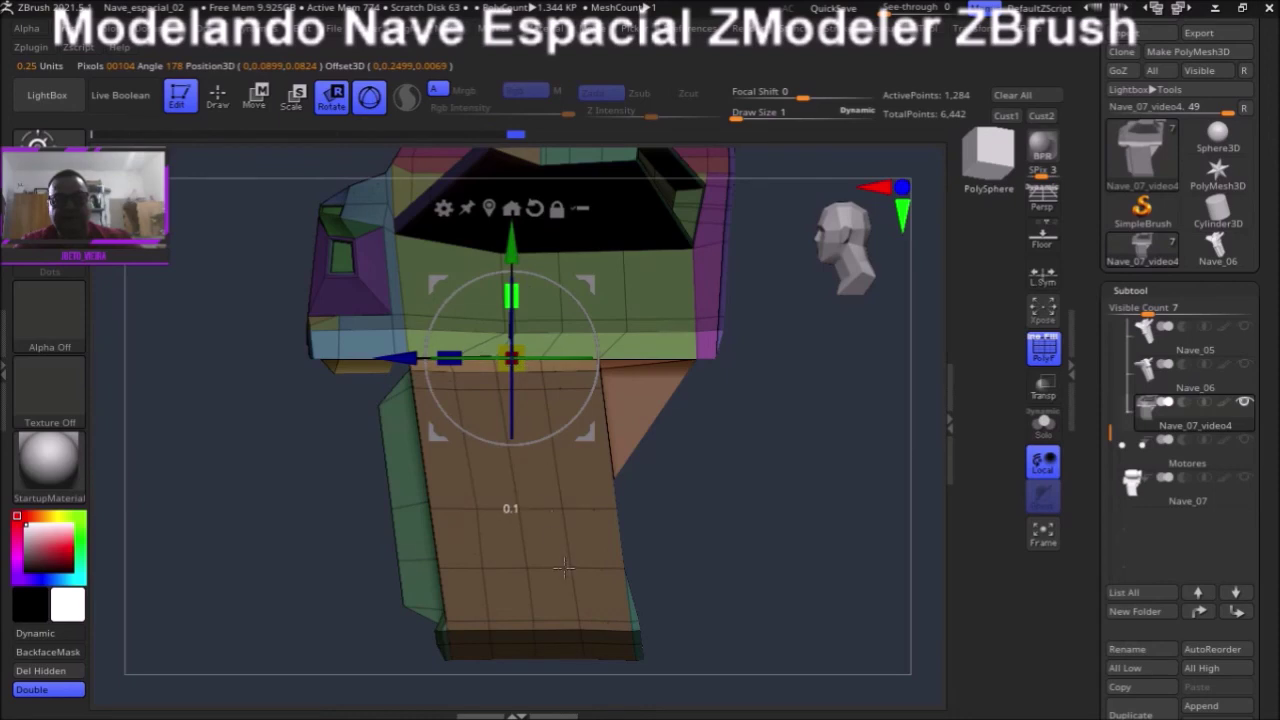
{"action": "left_click", "coordinate": [220, 96]}
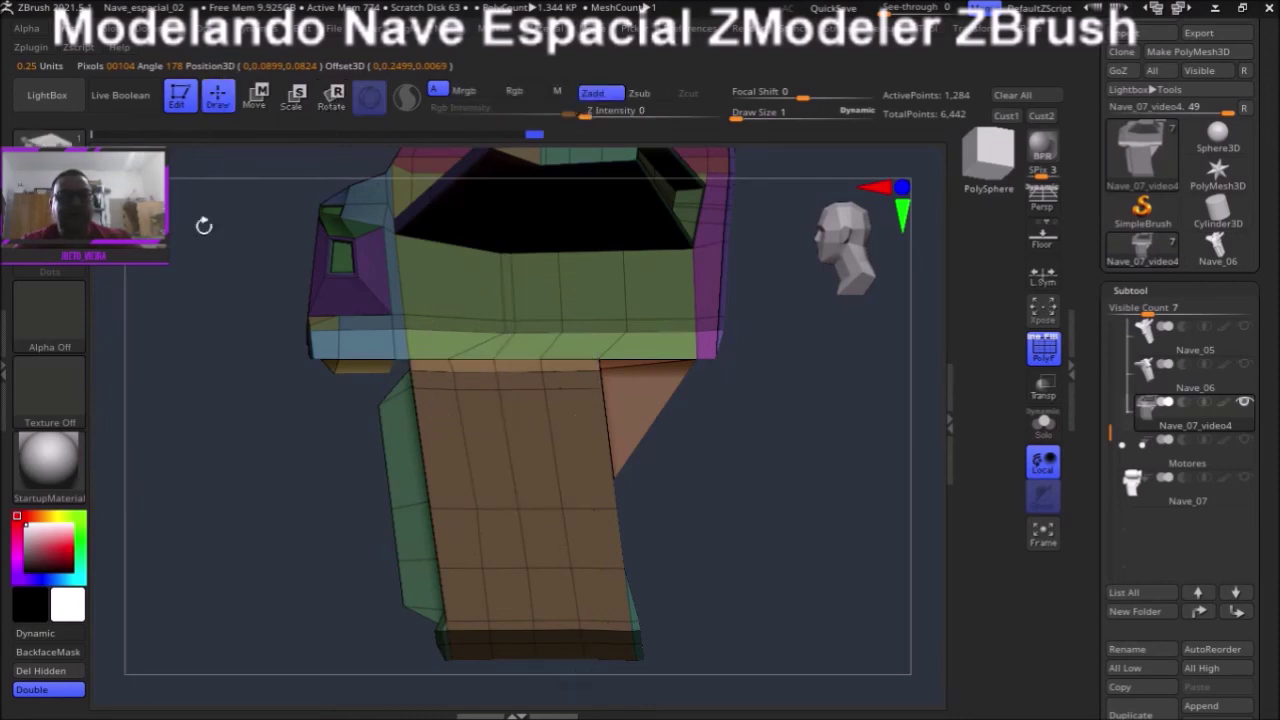
{"action": "mouse_move", "coordinate": [143, 434]}
{"action": "left_mouse_down"}
{"action": "mouse_move", "coordinate": [191, 471]}
{"action": "mouse_move", "coordinate": [231, 479]}
{"action": "mouse_move", "coordinate": [120, 463]}
{"action": "mouse_move", "coordinate": [214, 426]}
{"action": "left_mouse_up"}
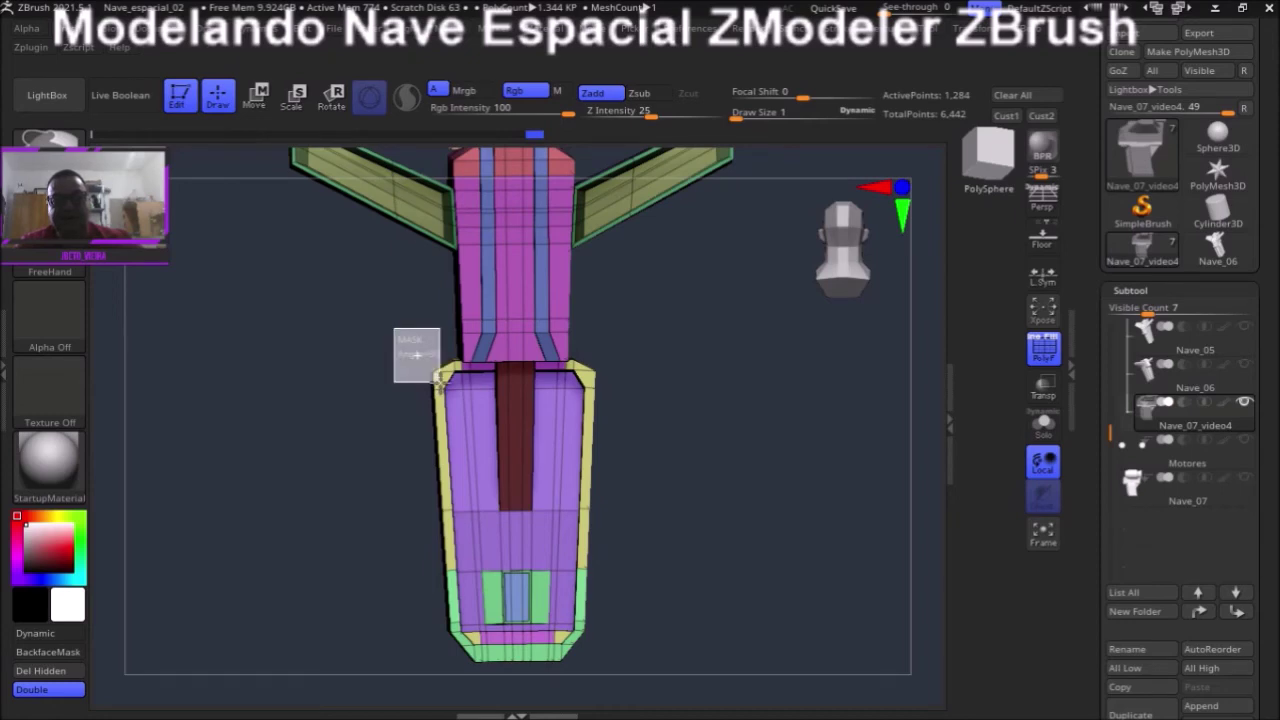
{"action": "mouse_move", "coordinate": [306, 443]}
{"action": "left_mouse_down"}
{"action": "mouse_move", "coordinate": [300, 218]}
{"action": "mouse_move", "coordinate": [314, 368]}
{"action": "left_mouse_up"}
{"action": "key", "text": "r"}
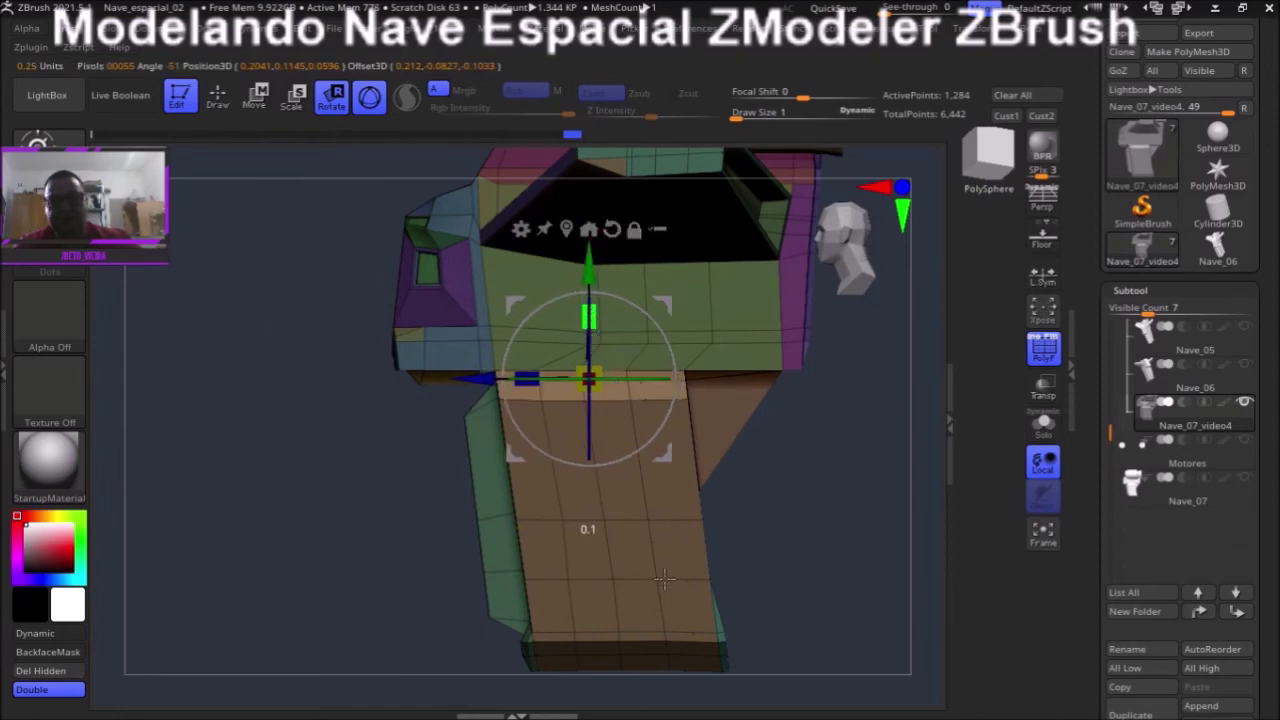
{"action": "key", "text": "q"}
{"action": "mouse_move", "coordinate": [254, 434]}
{"action": "left_mouse_down"}
{"action": "mouse_move", "coordinate": [336, 437]}
{"action": "mouse_move", "coordinate": [271, 440]}
{"action": "mouse_move", "coordinate": [274, 463]}
{"action": "mouse_move", "coordinate": [269, 431]}
{"action": "mouse_move", "coordinate": [268, 447]}
{"action": "mouse_move", "coordinate": [291, 434]}
{"action": "mouse_move", "coordinate": [251, 434]}
{"action": "mouse_move", "coordinate": [269, 434]}
{"action": "mouse_move", "coordinate": [282, 461]}
{"action": "mouse_move", "coordinate": [294, 406]}
{"action": "mouse_move", "coordinate": [346, 383]}
{"action": "left_mouse_up"}
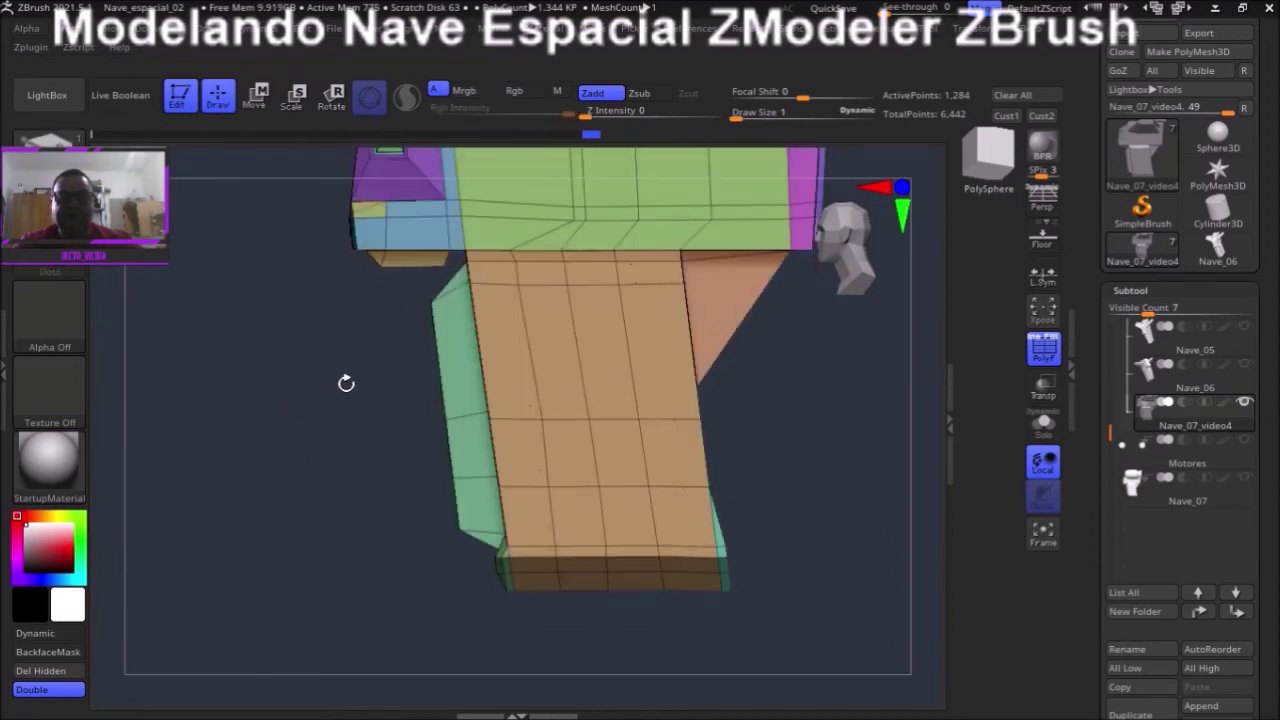
- Lasso-mask the left part of the lower body with MaskLasso
{"action": "mouse_move", "coordinate": [357, 323]}
{"action": "left_mouse_down"}
{"action": "mouse_move", "coordinate": [274, 380]}
{"action": "mouse_move", "coordinate": [514, 209]}
{"action": "left_mouse_up"}
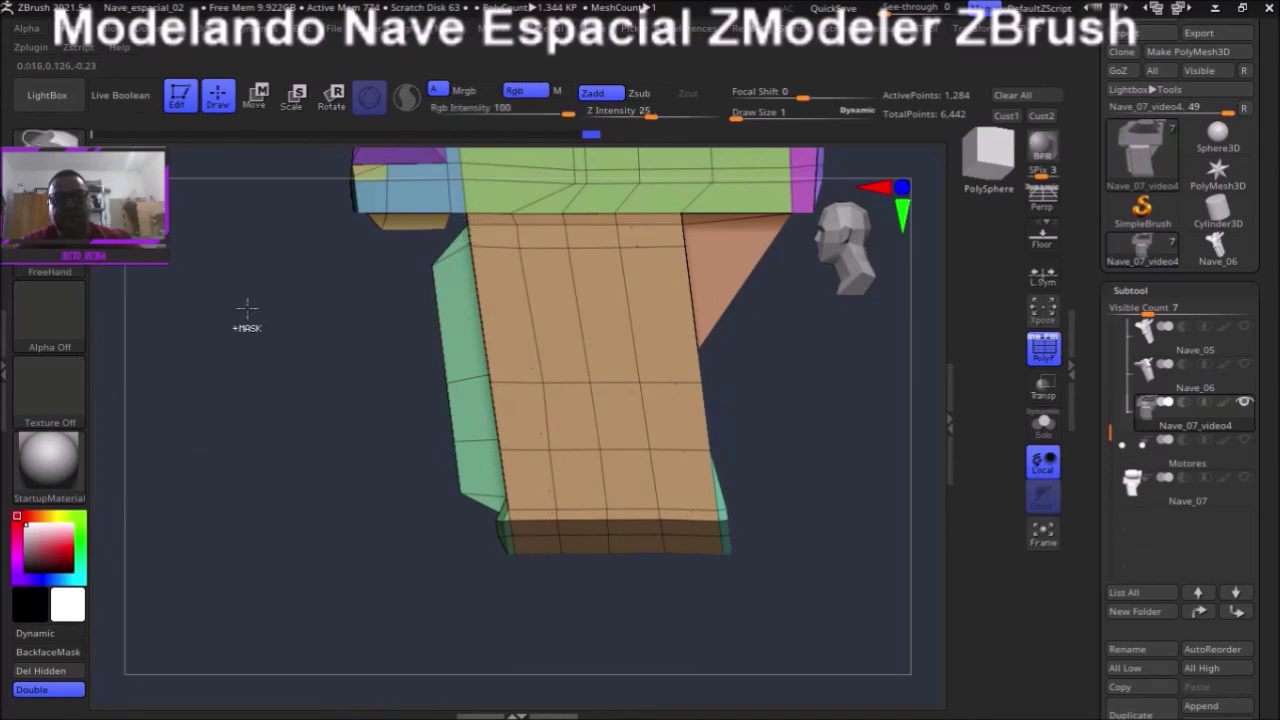
{"action": "key", "text": "ctrl+b"}
{"action": "left_click", "coordinate": [375, 259]}
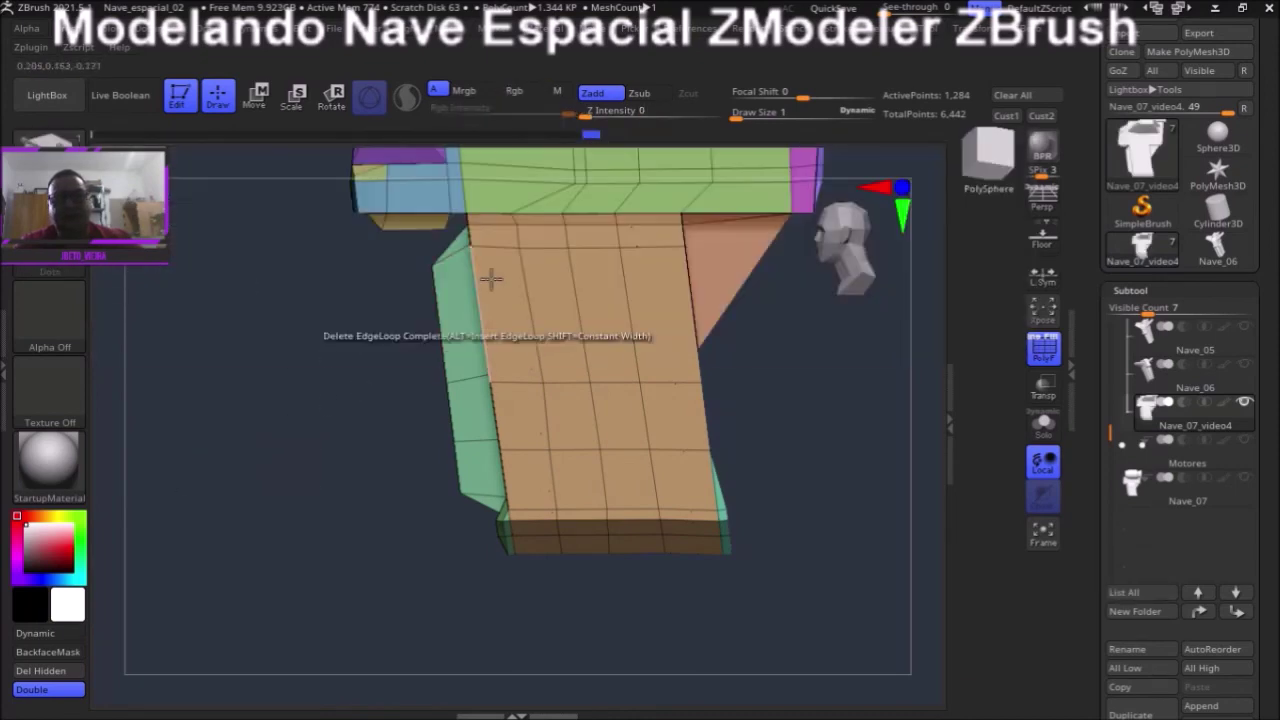
{"action": "left_click_drag", "start_coordinate": [547, 566], "coordinate": [531, 234], "text": "ctrl"}
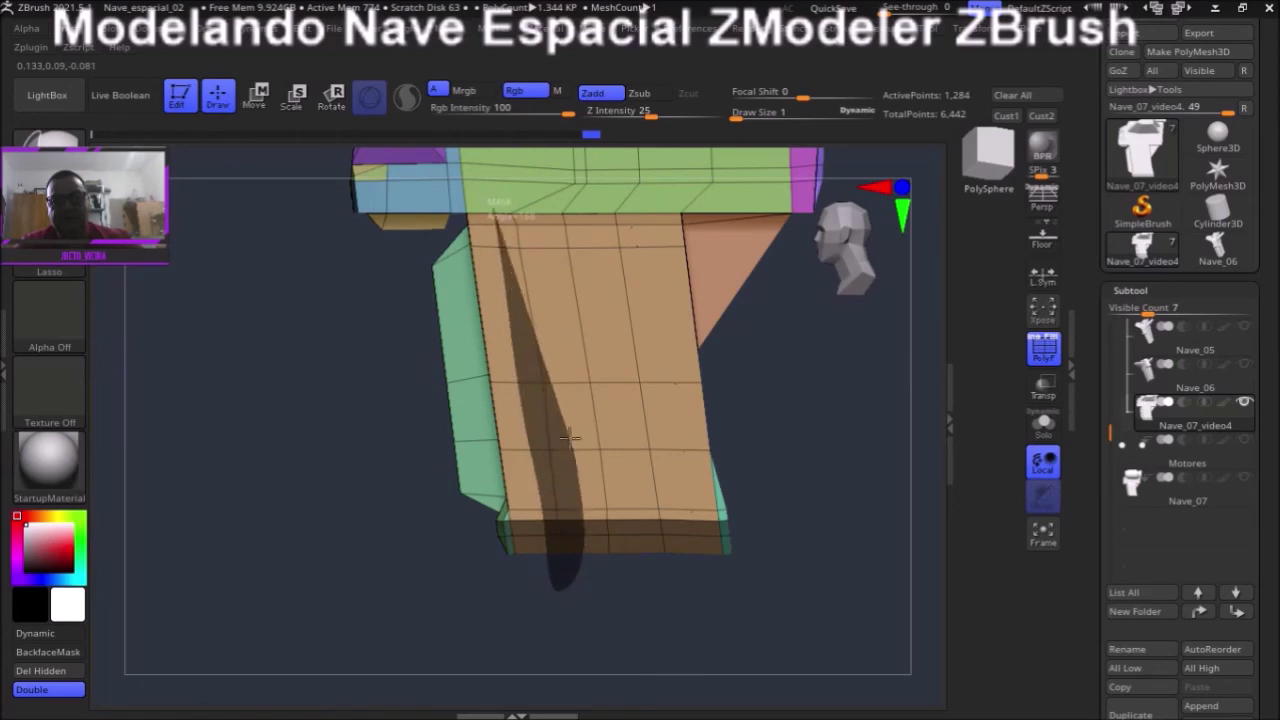
{"action": "left_click_drag", "start_coordinate": [489, 193], "coordinate": [487, 190], "text": "ctrl"}
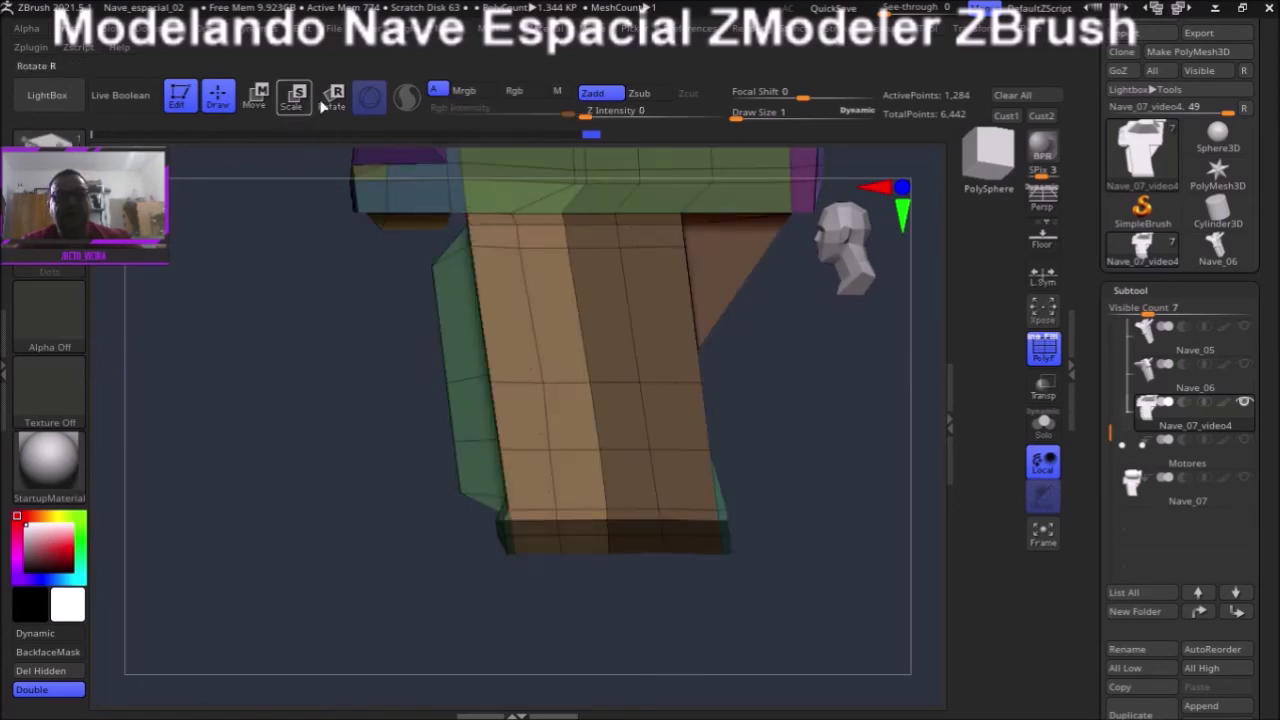
- Move, slightly rotate and scale the unmasked right strip in depth with the Transpose gizmo
{"action": "key", "text": "r"}
{"action": "mouse_move", "coordinate": [331, 300]}
{"action": "left_mouse_down"}
{"action": "mouse_move", "coordinate": [288, 354]}
{"action": "mouse_move", "coordinate": [588, 326]}
{"action": "mouse_move", "coordinate": [578, 342]}
{"action": "left_mouse_up"}
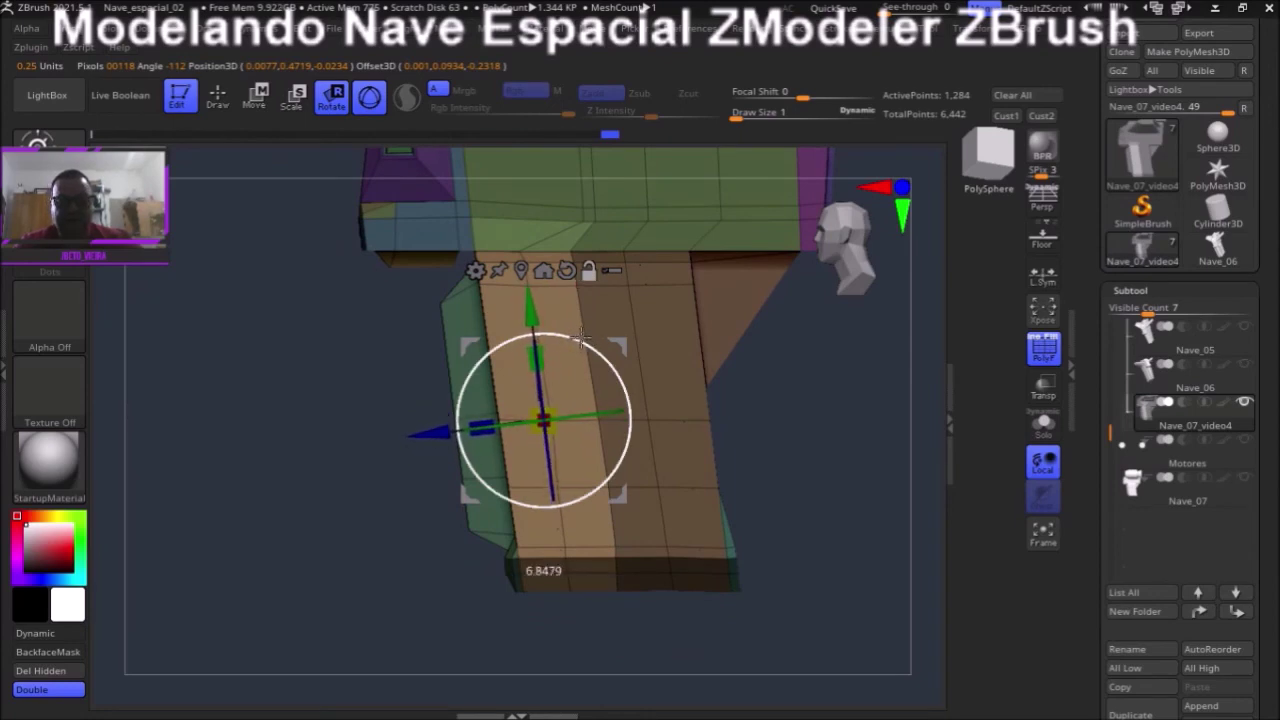
{"action": "left_click_drag", "start_coordinate": [429, 433], "coordinate": [432, 434]}
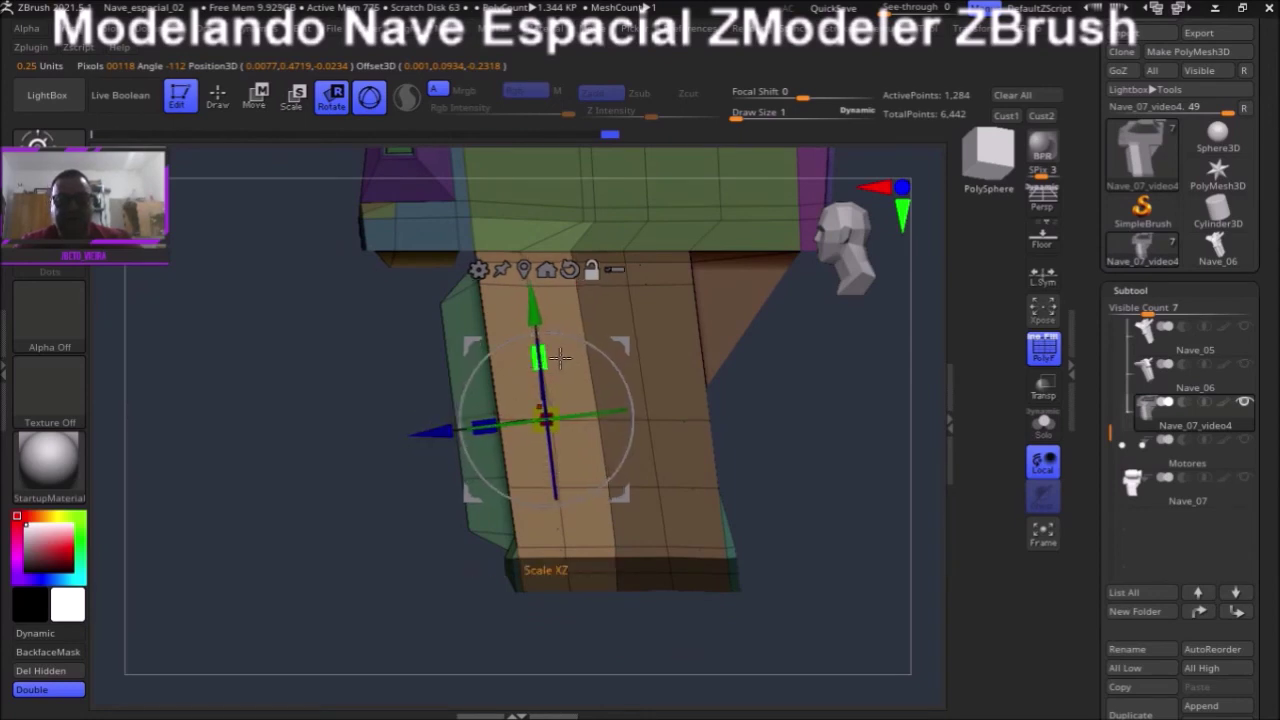
{"action": "left_click_drag", "start_coordinate": [572, 335], "coordinate": [576, 341]}
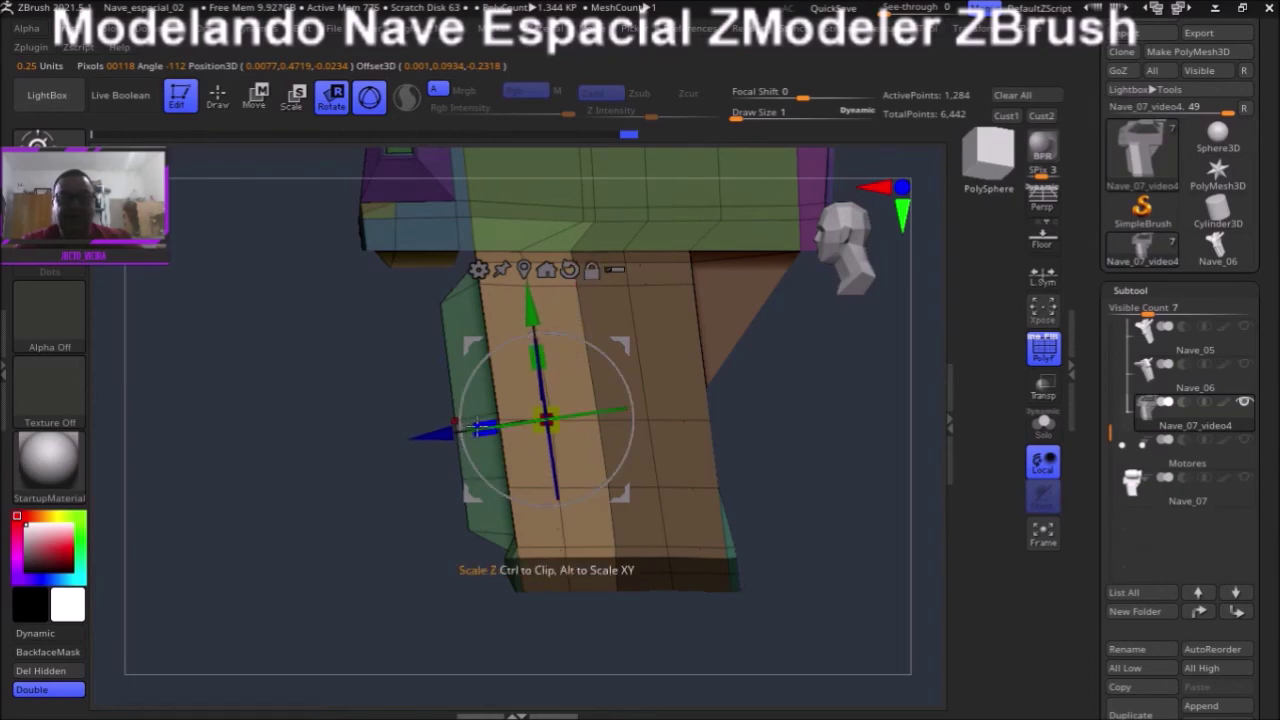
{"action": "left_click_drag", "start_coordinate": [477, 430], "coordinate": [505, 425]}
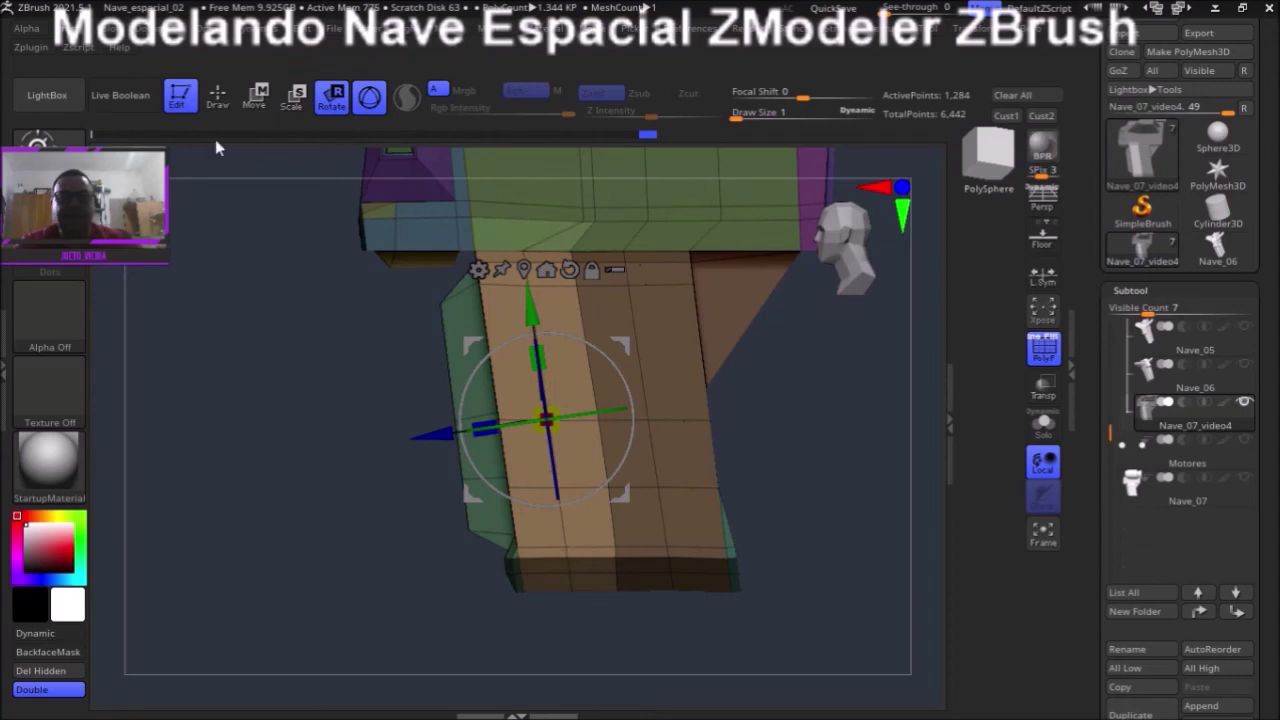
{"action": "key", "text": "q"}
{"action": "mouse_move", "coordinate": [288, 412]}
{"action": "left_mouse_down"}
{"action": "mouse_move", "coordinate": [300, 414]}
{"action": "mouse_move", "coordinate": [297, 457]}
{"action": "mouse_move", "coordinate": [240, 421]}
{"action": "mouse_move", "coordinate": [446, 380]}
{"action": "left_mouse_up"}
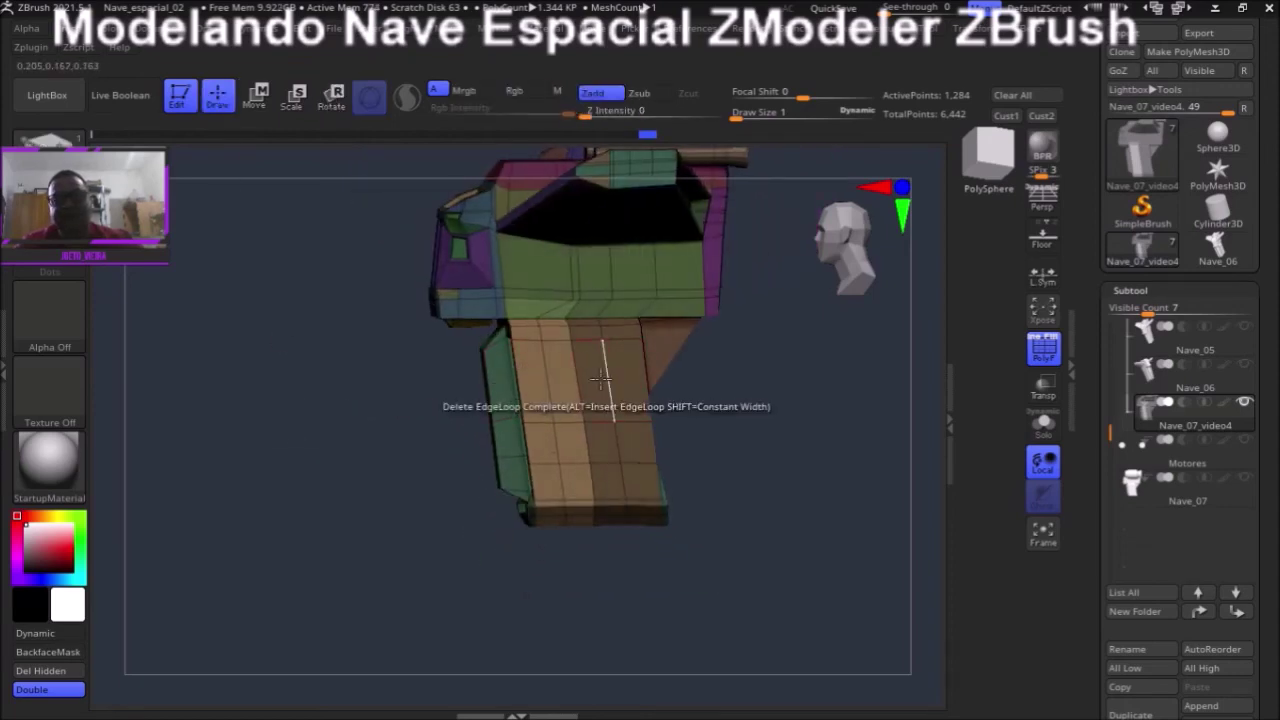
{"action": "left_click_drag", "start_coordinate": [163, 517], "coordinate": [330, 470]}
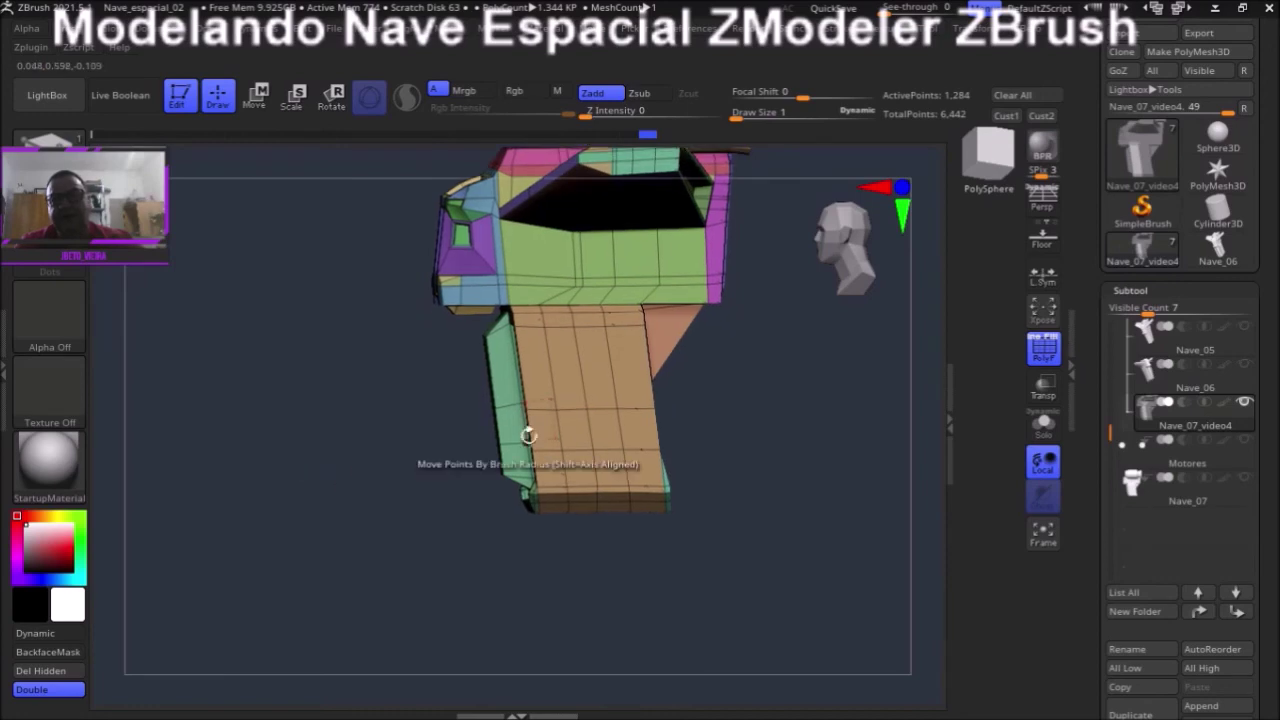
- Select the Nave_07 subtool and orbit around to inspect the ship
{"action": "left_click", "coordinate": [1187, 501]}
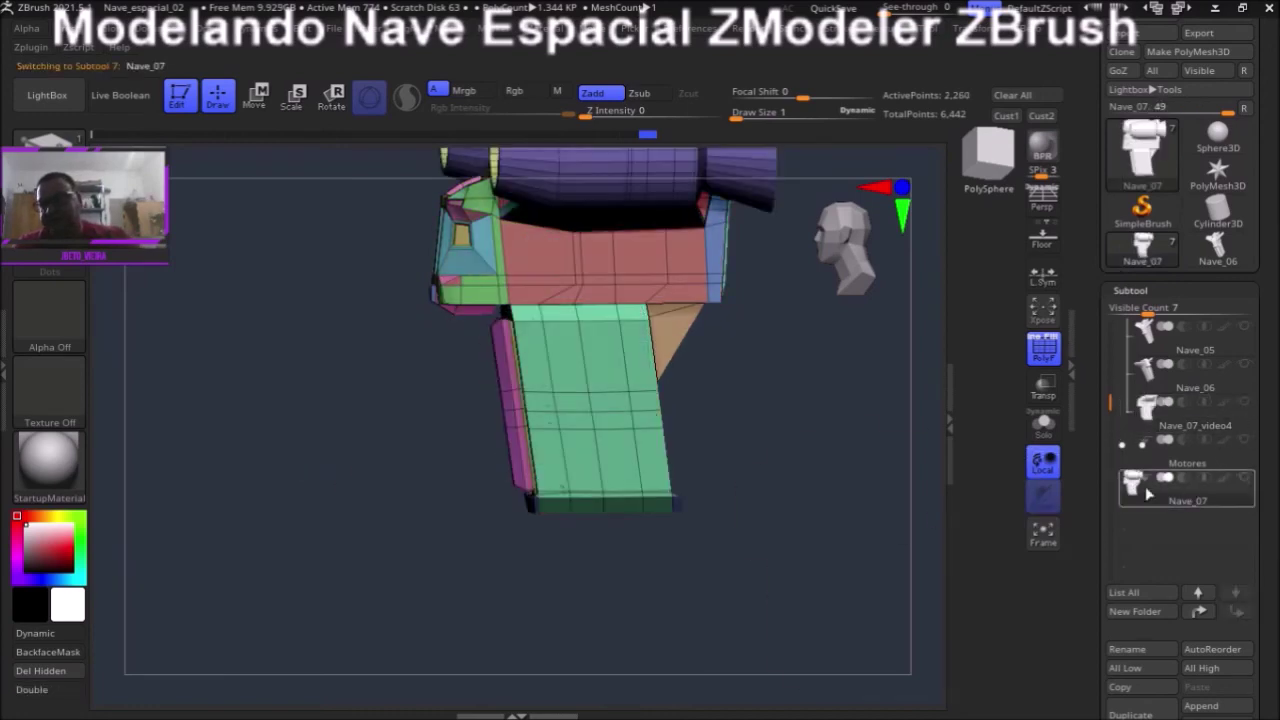
{"action": "left_click_drag", "start_coordinate": [731, 557], "coordinate": [737, 562]}
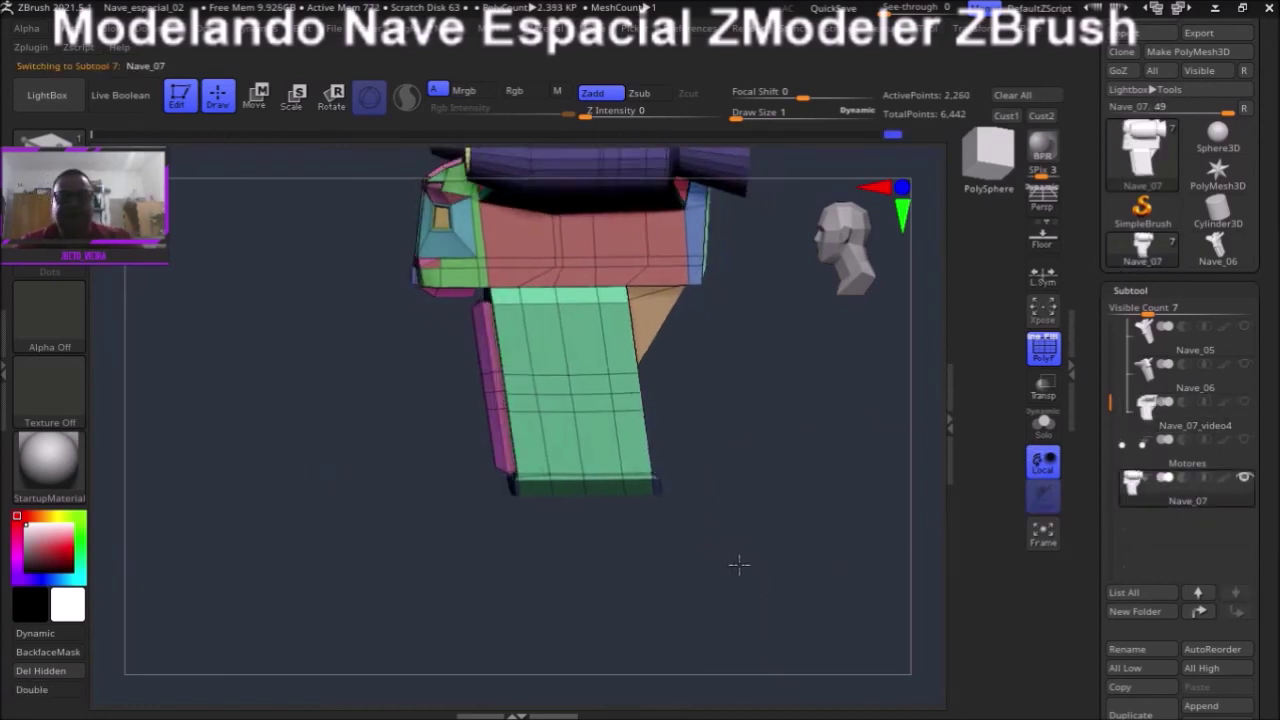
{"action": "mouse_move", "coordinate": [660, 558]}
{"action": "left_mouse_down"}
{"action": "mouse_move", "coordinate": [714, 571]}
{"action": "mouse_move", "coordinate": [763, 540]}
{"action": "mouse_move", "coordinate": [785, 560]}
{"action": "left_mouse_up"}
{"action": "mouse_move", "coordinate": [664, 541]}
{"action": "left_mouse_down"}
{"action": "mouse_move", "coordinate": [660, 589]}
{"action": "mouse_move", "coordinate": [754, 563]}
{"action": "mouse_move", "coordinate": [661, 576]}
{"action": "mouse_move", "coordinate": [803, 486]}
{"action": "mouse_move", "coordinate": [808, 537]}
{"action": "mouse_move", "coordinate": [789, 537]}
{"action": "mouse_move", "coordinate": [801, 548]}
{"action": "mouse_move", "coordinate": [800, 494]}
{"action": "mouse_move", "coordinate": [820, 517]}
{"action": "mouse_move", "coordinate": [837, 514]}
{"action": "mouse_move", "coordinate": [843, 535]}
{"action": "mouse_move", "coordinate": [808, 646]}
{"action": "mouse_move", "coordinate": [808, 517]}
{"action": "mouse_move", "coordinate": [793, 492]}
{"action": "left_mouse_up"}
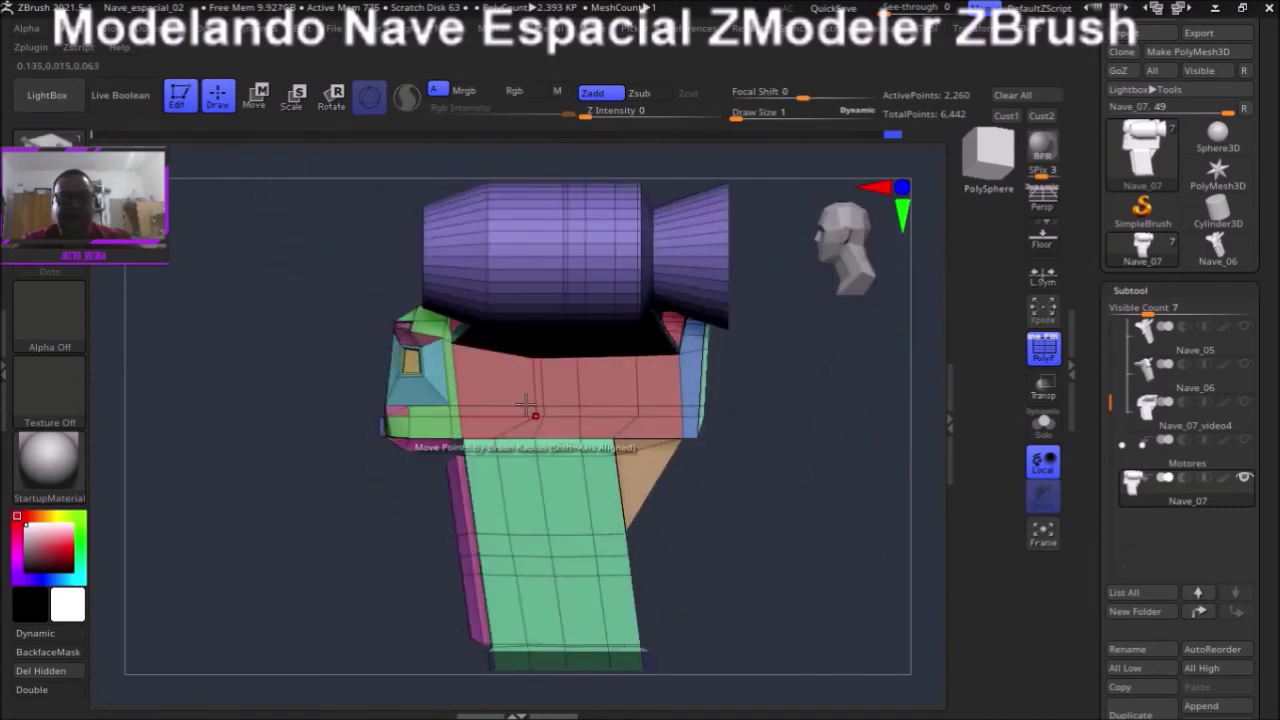
- Bring the ZBrush Guides tutorial browser window over ZBrush and maximize it
{"action": "mouse_move", "coordinate": [806, 531]}
{"action": "left_mouse_down"}
{"action": "mouse_move", "coordinate": [814, 503]}
{"action": "mouse_move", "coordinate": [540, 357]}
{"action": "left_mouse_up"}
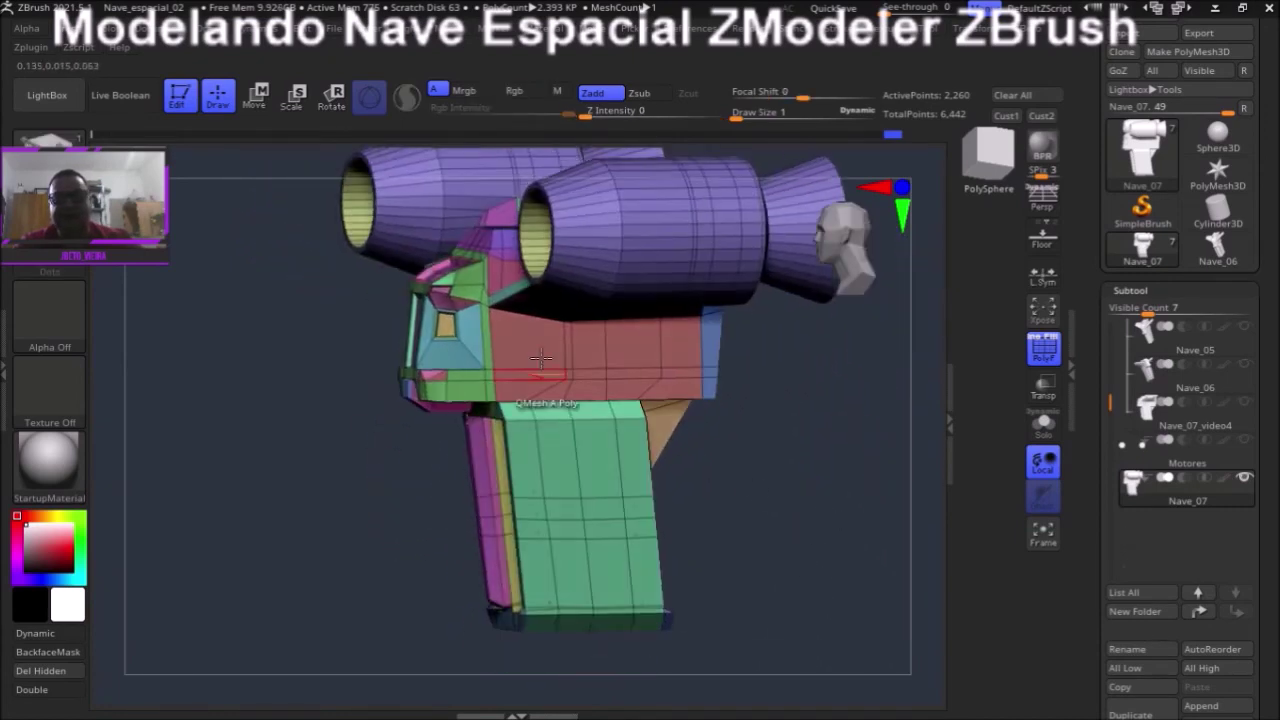
{"action": "mouse_move", "coordinate": [706, 526]}
{"action": "left_mouse_down"}
{"action": "mouse_move", "coordinate": [809, 537]}
{"action": "mouse_move", "coordinate": [823, 526]}
{"action": "mouse_move", "coordinate": [777, 486]}
{"action": "mouse_move", "coordinate": [809, 580]}
{"action": "mouse_move", "coordinate": [791, 537]}
{"action": "mouse_move", "coordinate": [783, 551]}
{"action": "mouse_move", "coordinate": [803, 560]}
{"action": "mouse_move", "coordinate": [776, 570]}
{"action": "left_mouse_up"}
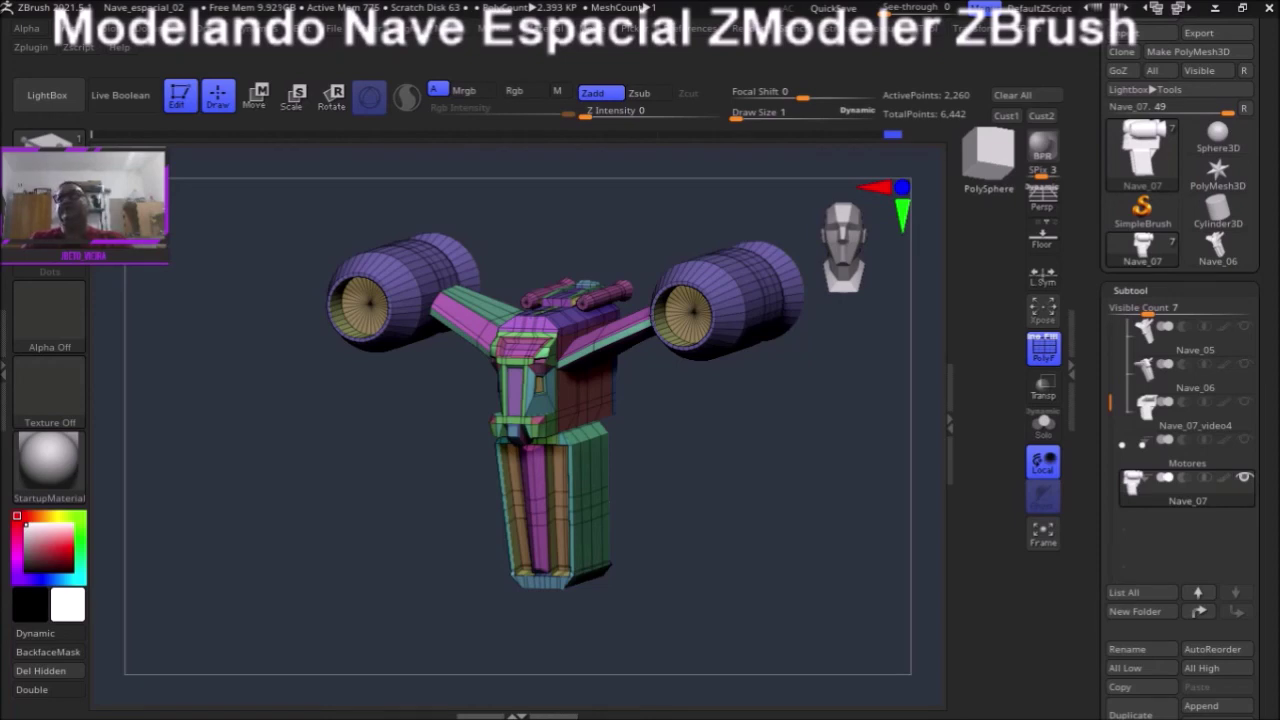
{"action": "left_click_drag", "start_coordinate": [1279, 270], "coordinate": [741, 84]}
{"action": "left_click", "coordinate": [930, 81]}
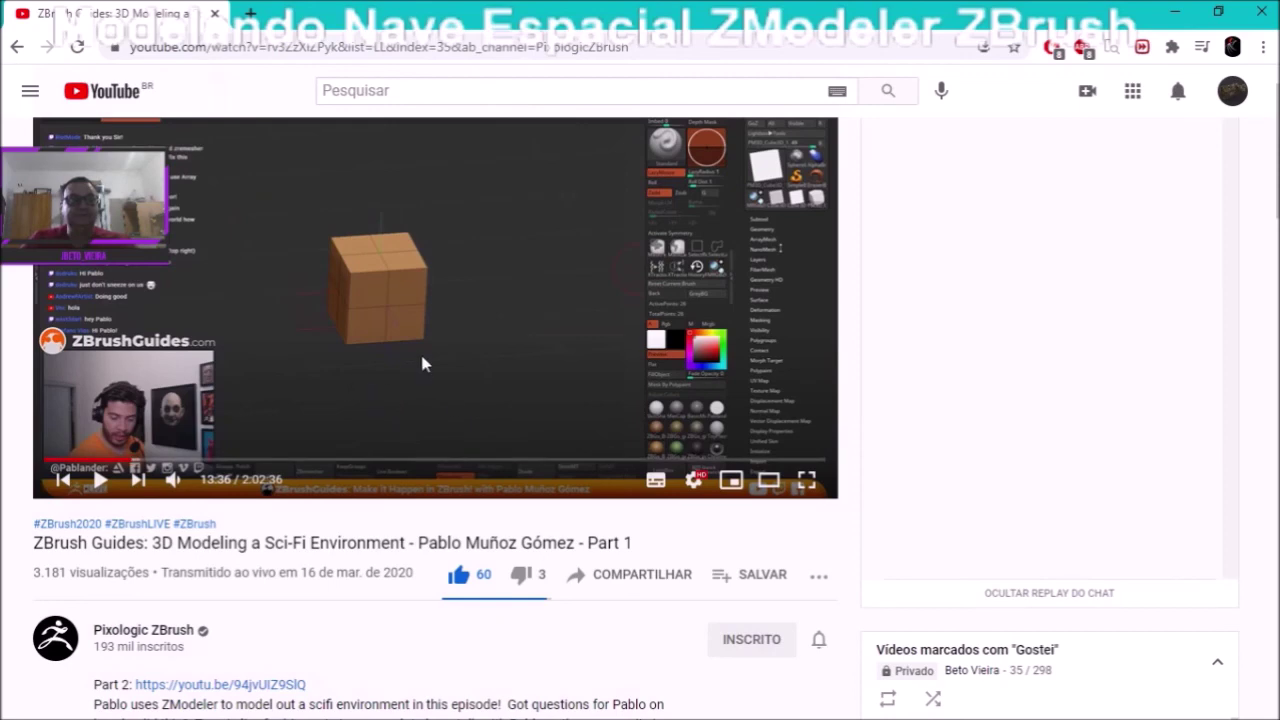
- Play the ZBrush Guides video full-screen and skip ahead to about 46 minutes
{"action": "scroll", "coordinate": [291, 641], "scroll_direction": "down", "scroll_amount": 2}
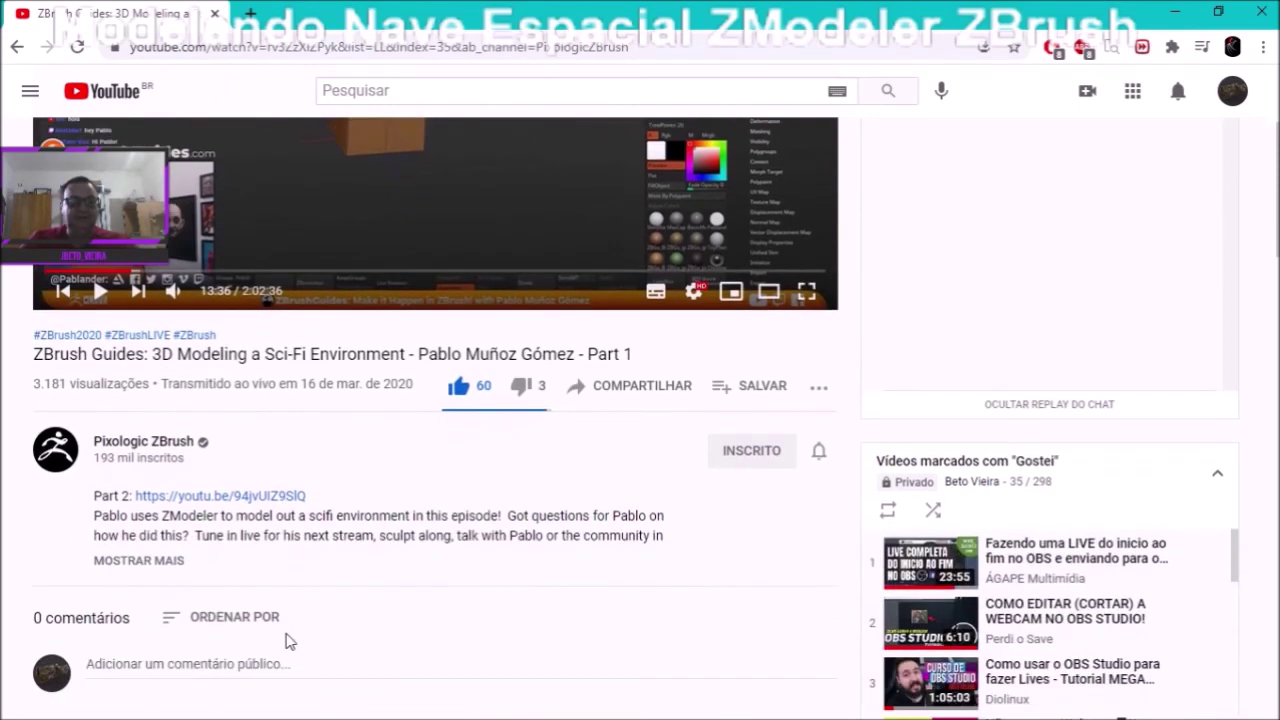
{"action": "scroll", "coordinate": [279, 473], "scroll_direction": "up", "scroll_amount": 1}
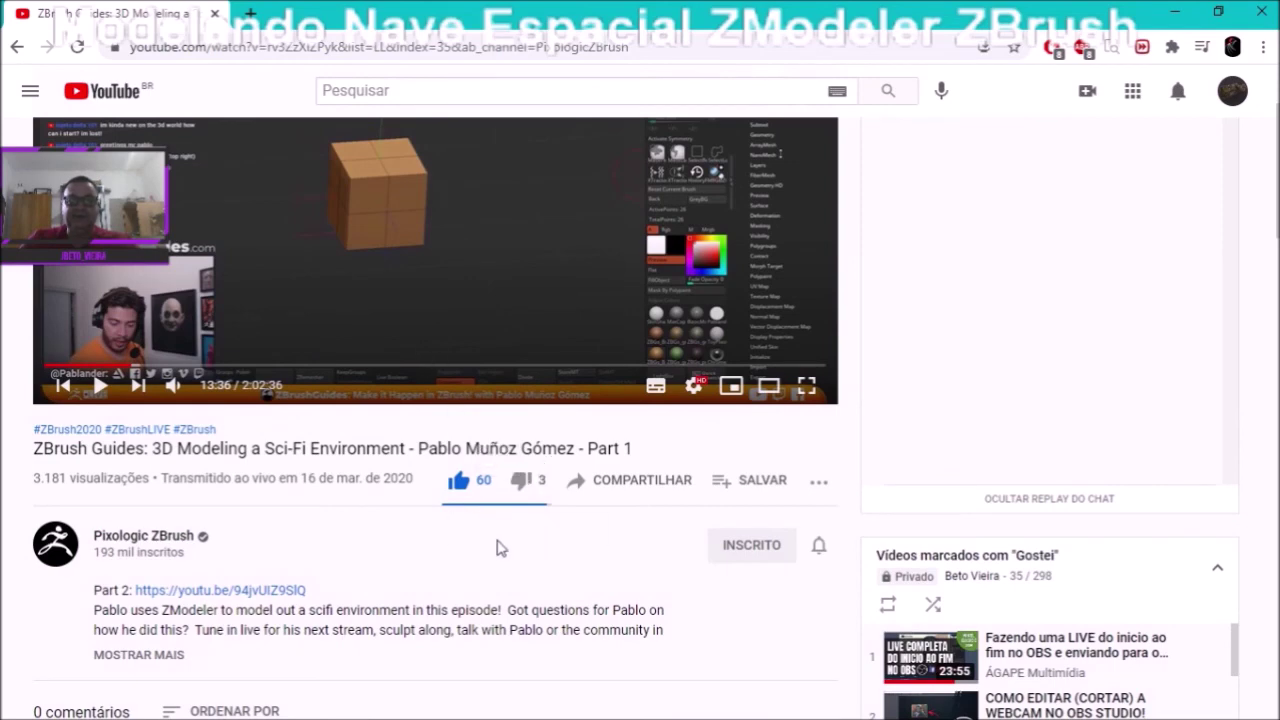
{"action": "scroll", "coordinate": [500, 547], "scroll_direction": "up", "scroll_amount": 2}
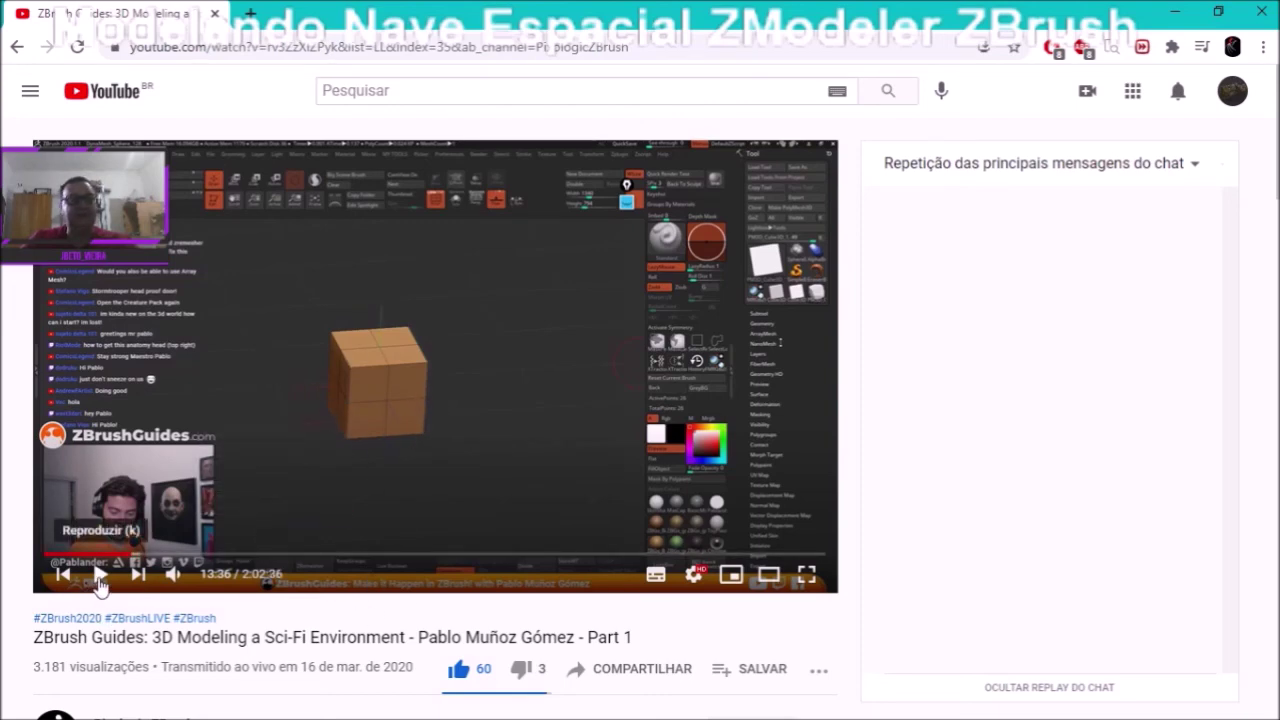
{"action": "left_click", "coordinate": [806, 574]}
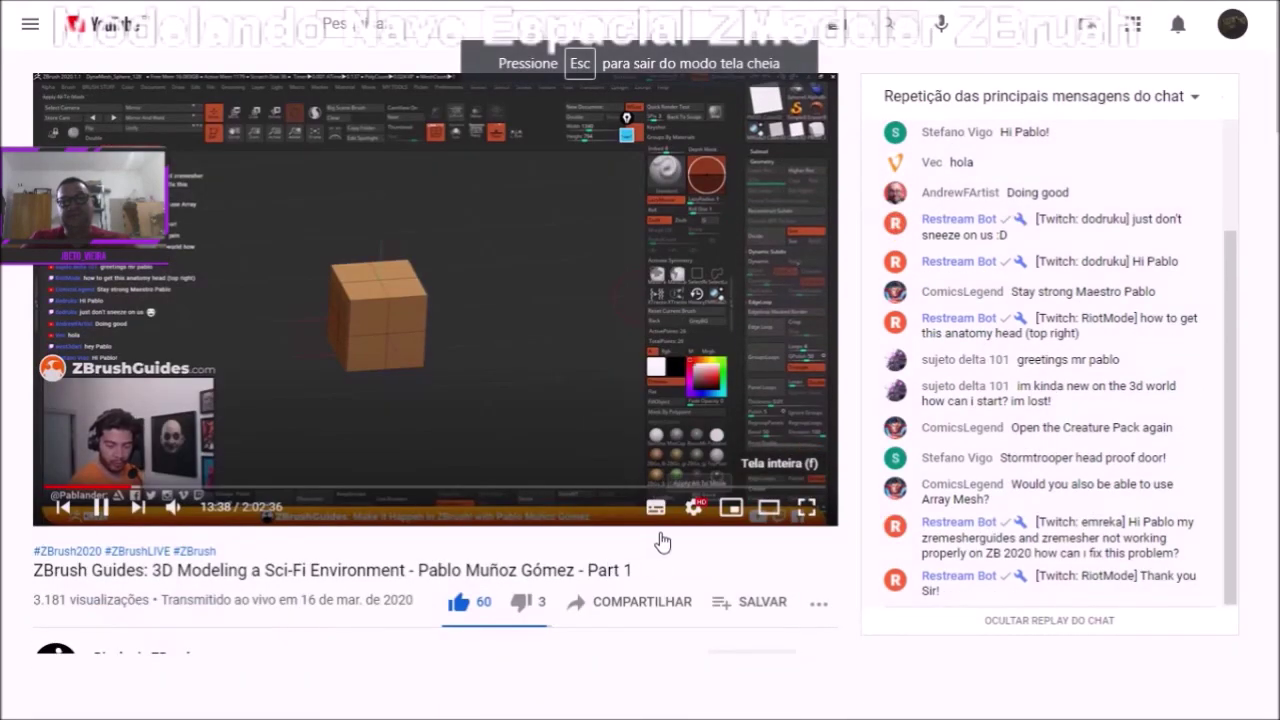
{"action": "double_click", "coordinate": [328, 340]}
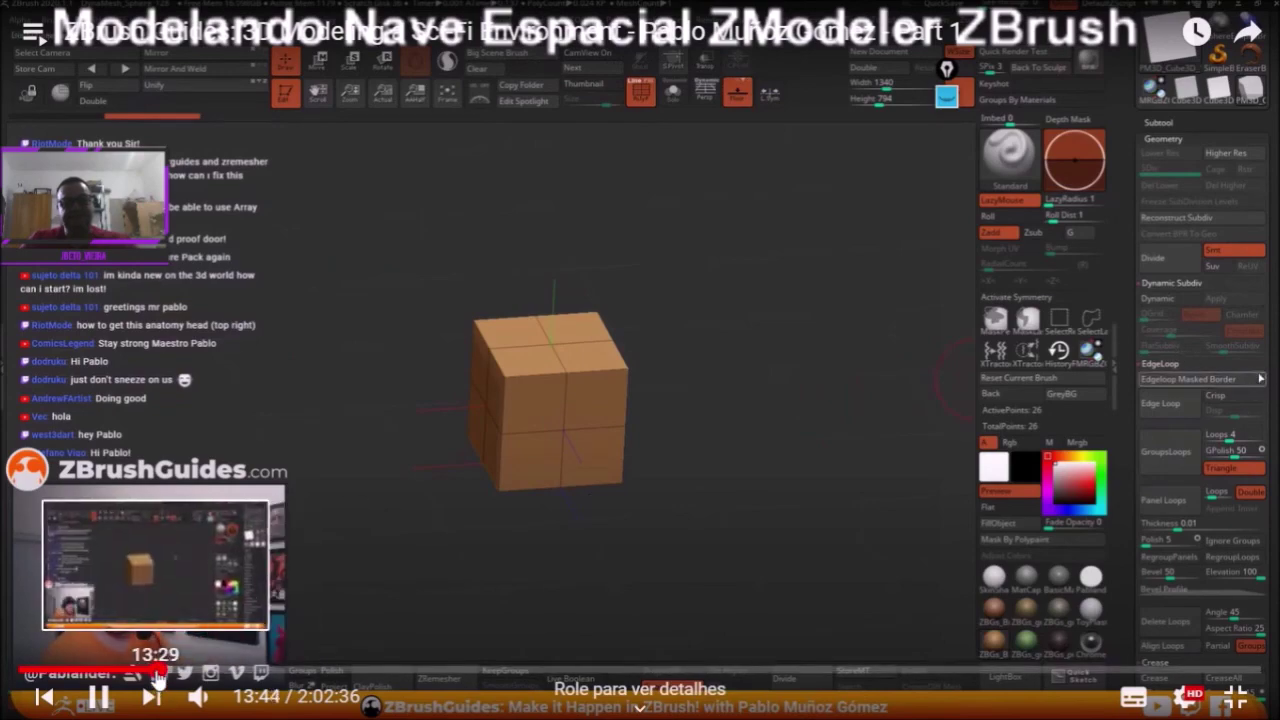
{"action": "left_click_drag", "start_coordinate": [155, 672], "coordinate": [486, 674]}
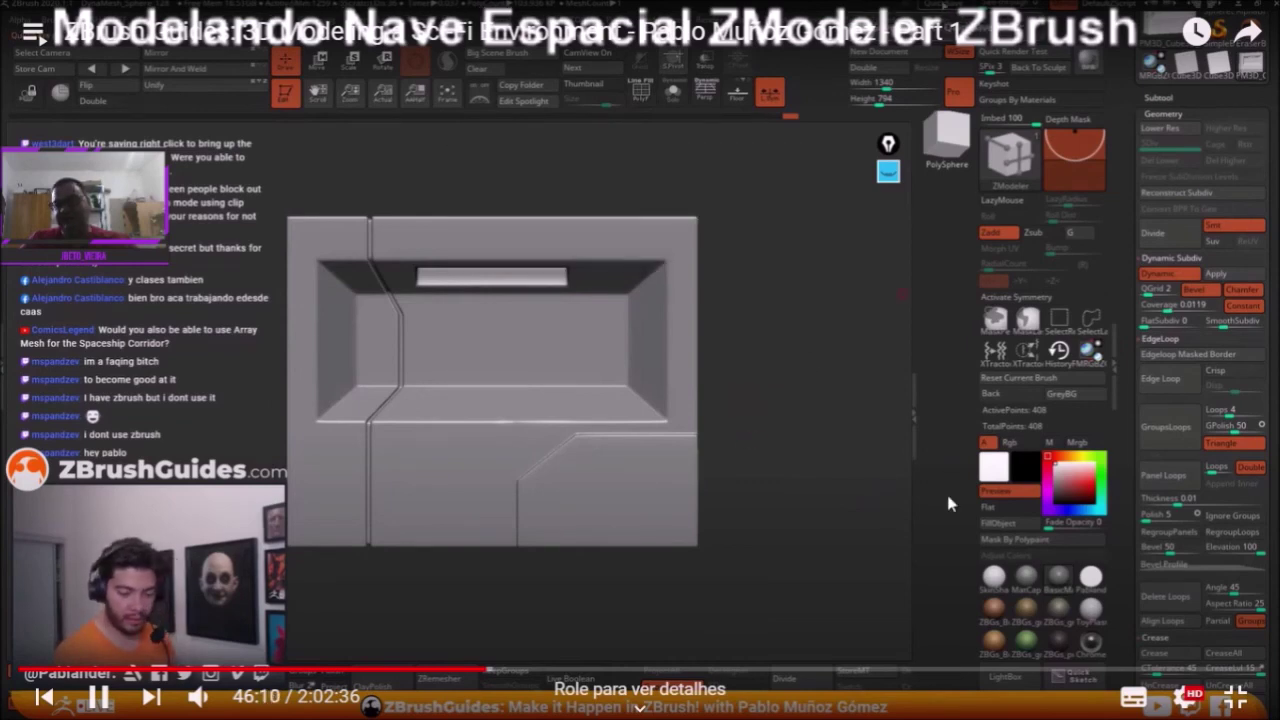
- Exit full-screen playback and close the browser to return to ZBrush
{"action": "left_click", "coordinate": [1236, 697]}
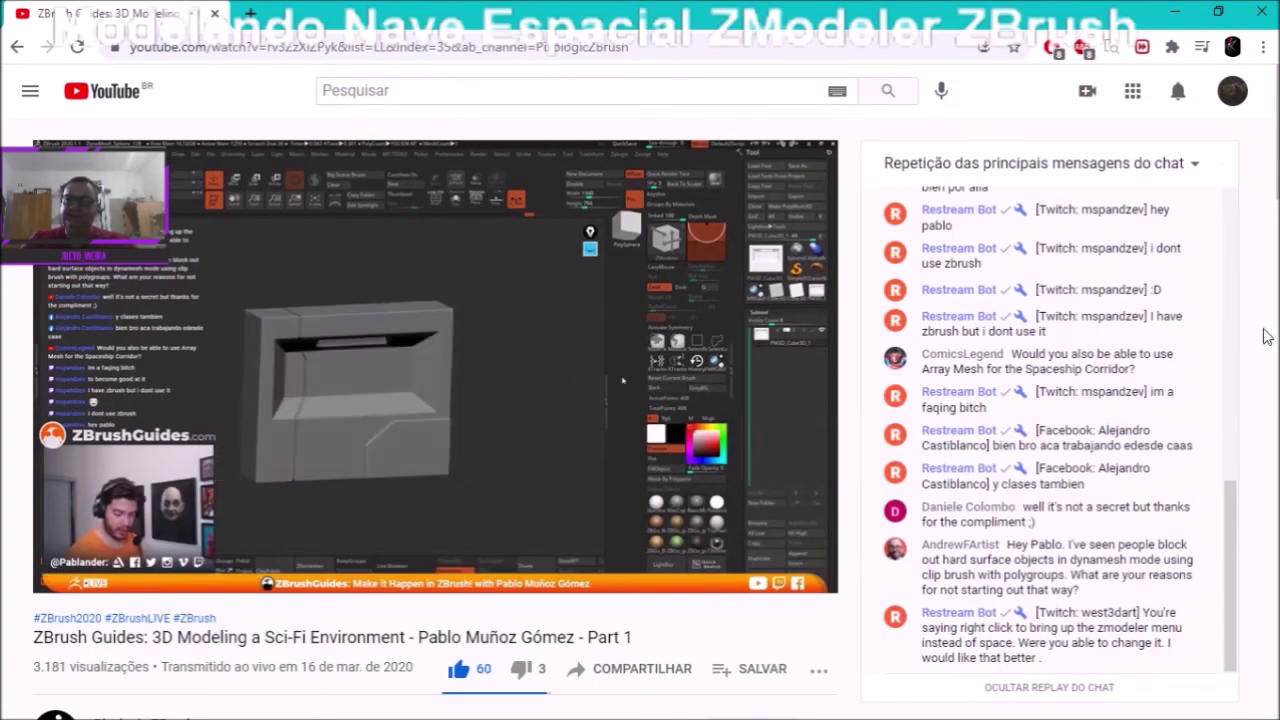
{"action": "scroll", "coordinate": [90, 370], "scroll_direction": "down", "scroll_amount": 4}
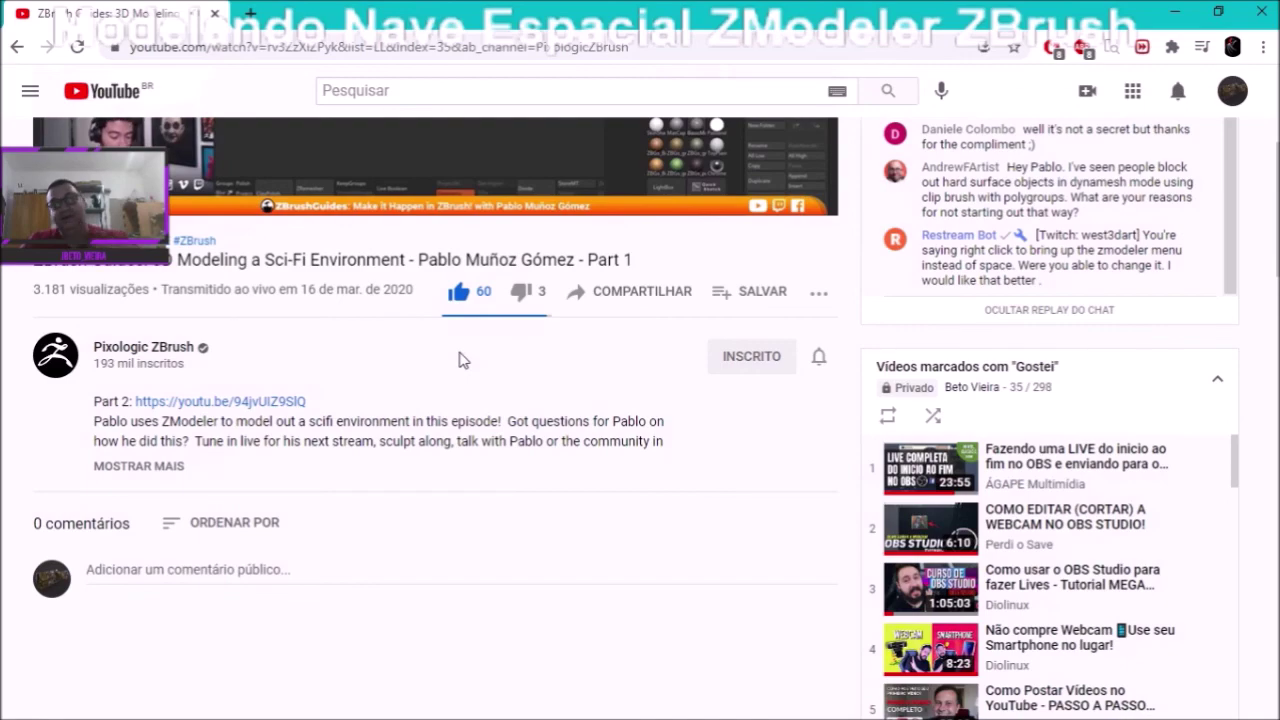
{"action": "scroll", "coordinate": [553, 395], "scroll_direction": "up", "scroll_amount": 3}
{"action": "scroll", "coordinate": [553, 395], "scroll_direction": "up", "scroll_amount": 1}
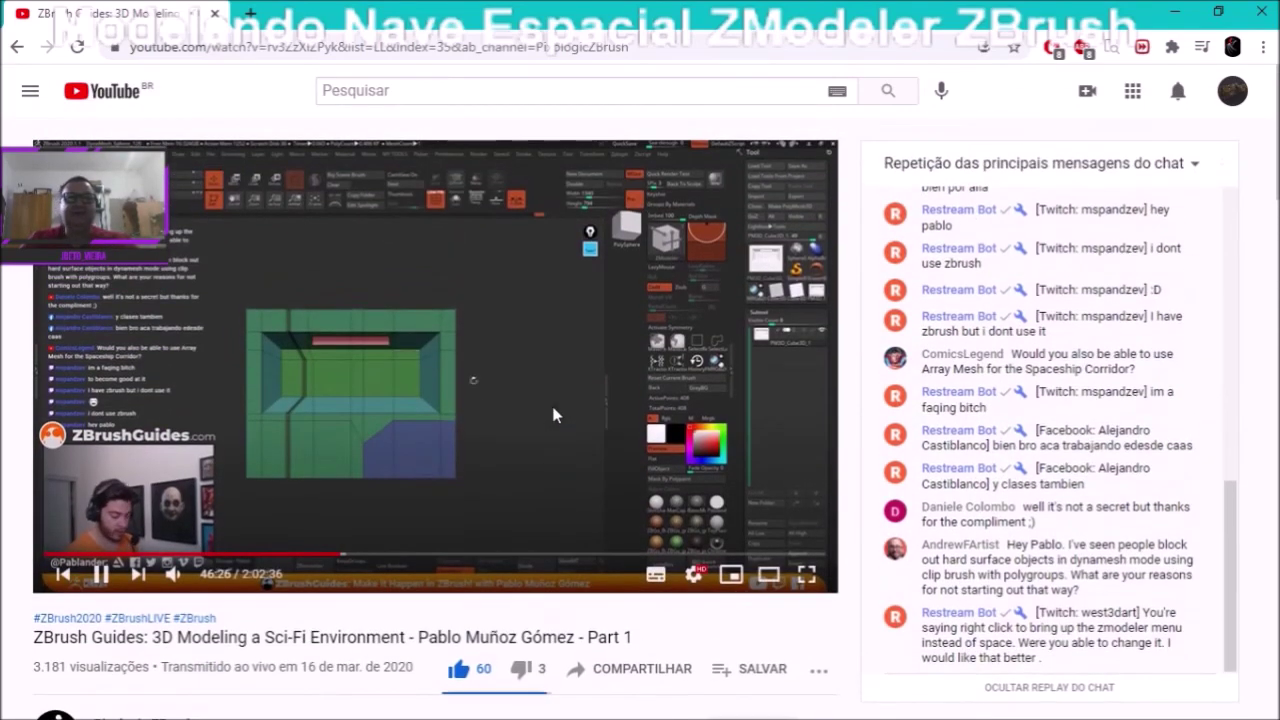
{"action": "left_click", "coordinate": [1258, 20]}
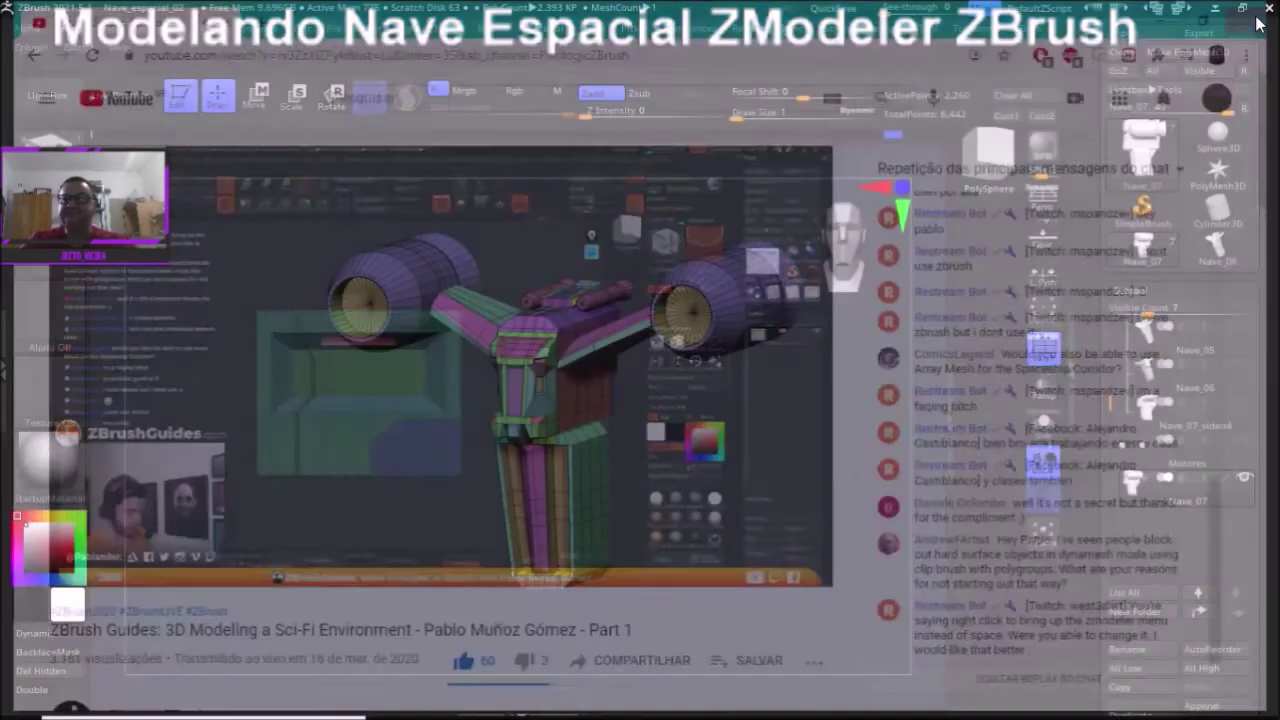
{"action": "mouse_move", "coordinate": [661, 523]}
{"action": "left_mouse_down"}
{"action": "mouse_move", "coordinate": [691, 543]}
{"action": "mouse_move", "coordinate": [668, 524]}
{"action": "left_mouse_up"}
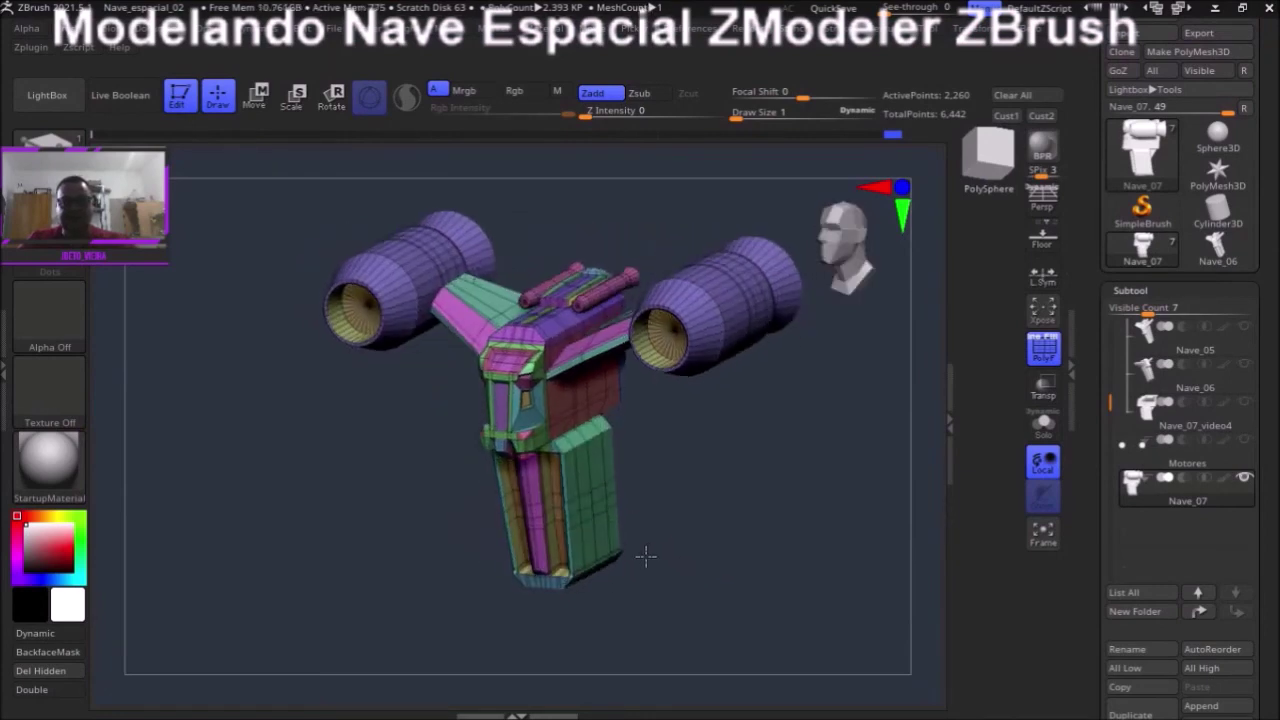
{"action": "mouse_move", "coordinate": [672, 529]}
{"action": "left_mouse_down"}
{"action": "mouse_move", "coordinate": [522, 562]}
{"action": "mouse_move", "coordinate": [654, 546]}
{"action": "mouse_move", "coordinate": [691, 517]}
{"action": "mouse_move", "coordinate": [657, 570]}
{"action": "mouse_move", "coordinate": [680, 563]}
{"action": "mouse_move", "coordinate": [720, 543]}
{"action": "mouse_move", "coordinate": [701, 507]}
{"action": "left_mouse_up"}
{"action": "key", "text": "b"}
{"action": "key", "text": "z"}
{"action": "key", "text": "m"}
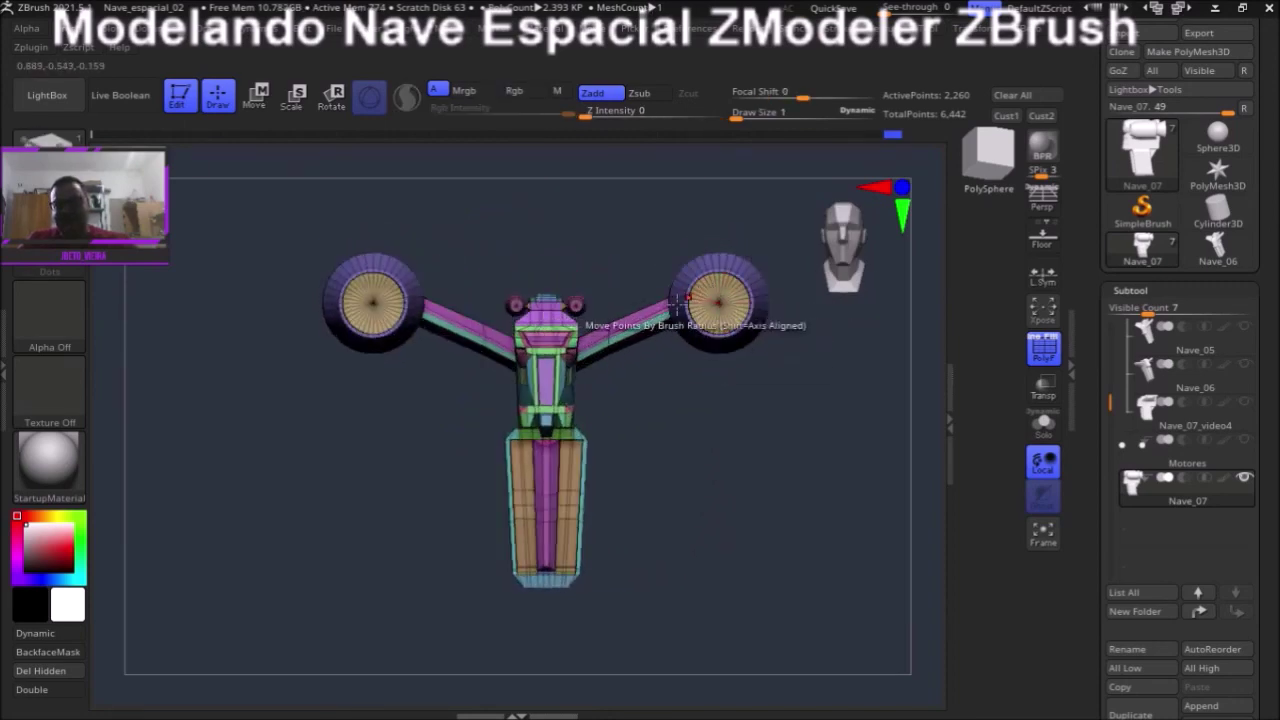
{"action": "mouse_move", "coordinate": [732, 397]}
{"action": "left_mouse_down"}
{"action": "mouse_move", "coordinate": [766, 420]}
{"action": "mouse_move", "coordinate": [666, 529]}
{"action": "mouse_move", "coordinate": [689, 503]}
{"action": "mouse_move", "coordinate": [545, 503]}
{"action": "mouse_move", "coordinate": [686, 517]}
{"action": "mouse_move", "coordinate": [679, 527]}
{"action": "left_mouse_up"}
{"action": "left_click_drag", "start_coordinate": [596, 553], "coordinate": [740, 502], "text": "alt"}
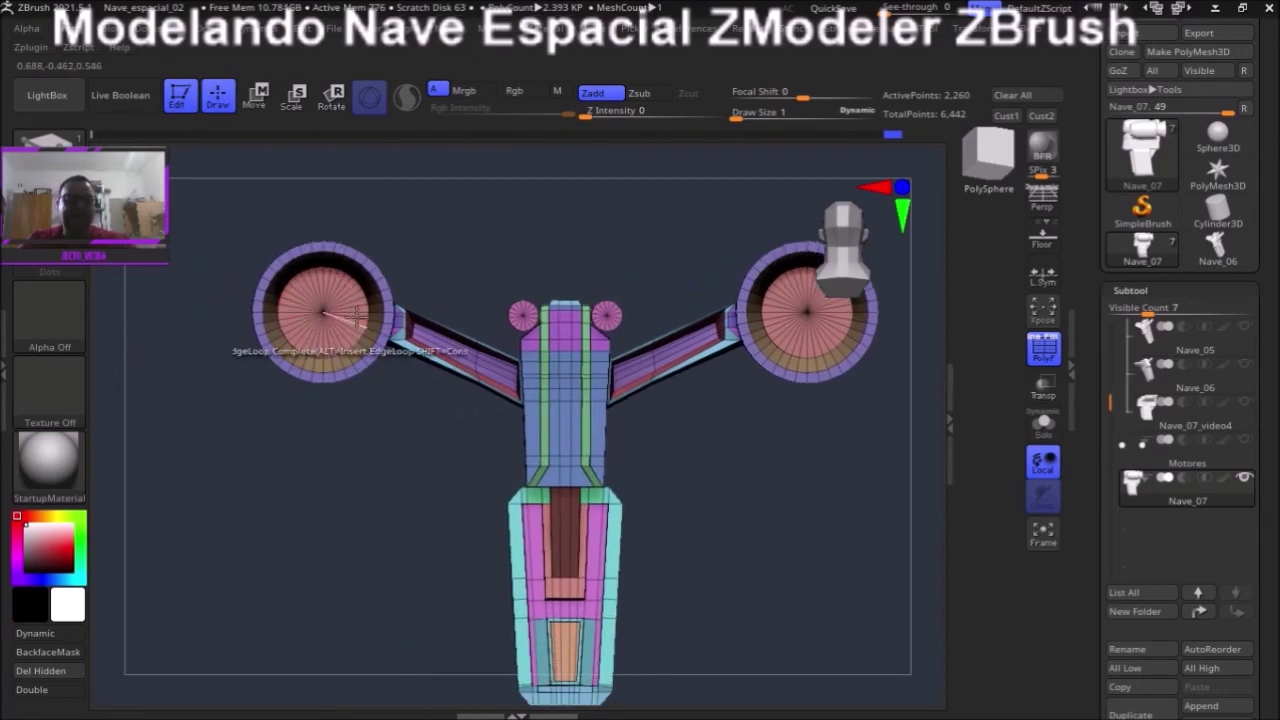
{"action": "left_click_drag", "start_coordinate": [716, 473], "coordinate": [726, 477]}
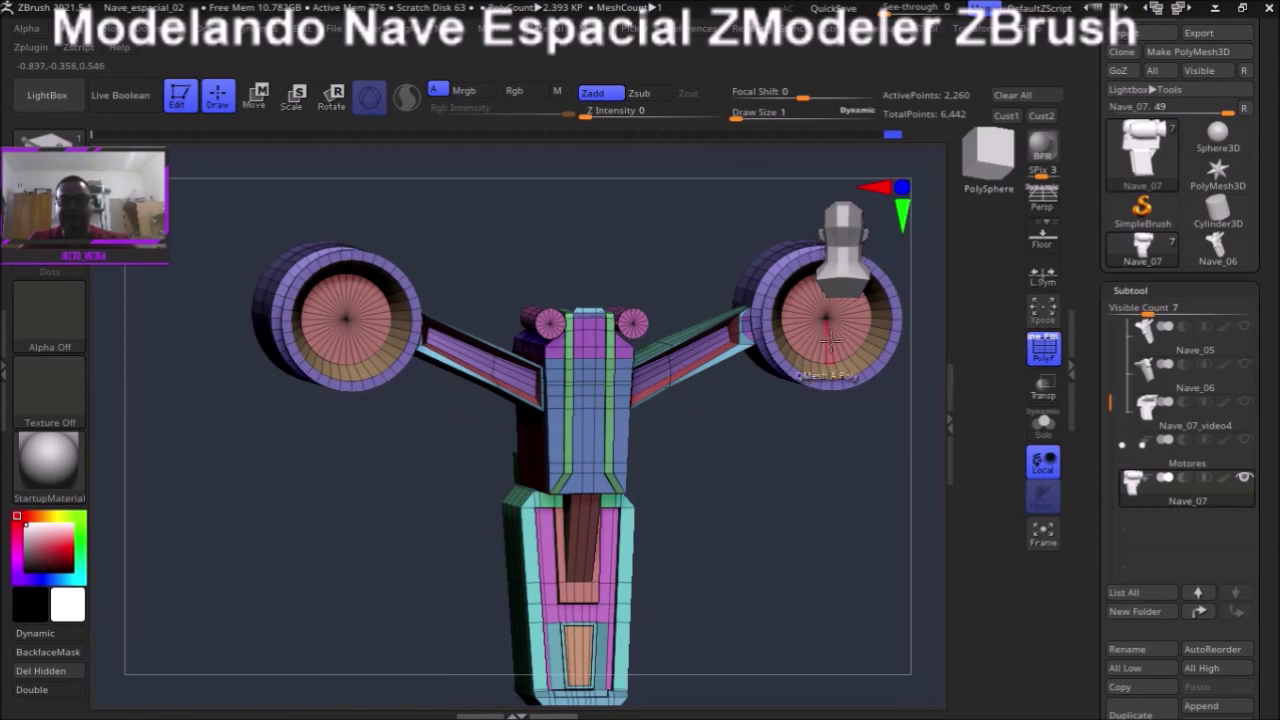
{"action": "mouse_move", "coordinate": [331, 500]}
{"action": "left_mouse_down", "text": "shift"}
{"action": "mouse_move", "coordinate": [666, 506]}
{"action": "mouse_move", "coordinate": [643, 487]}
{"action": "mouse_move", "coordinate": [629, 509]}
{"action": "mouse_move", "coordinate": [622, 493]}
{"action": "left_mouse_up", "text": "shift"}
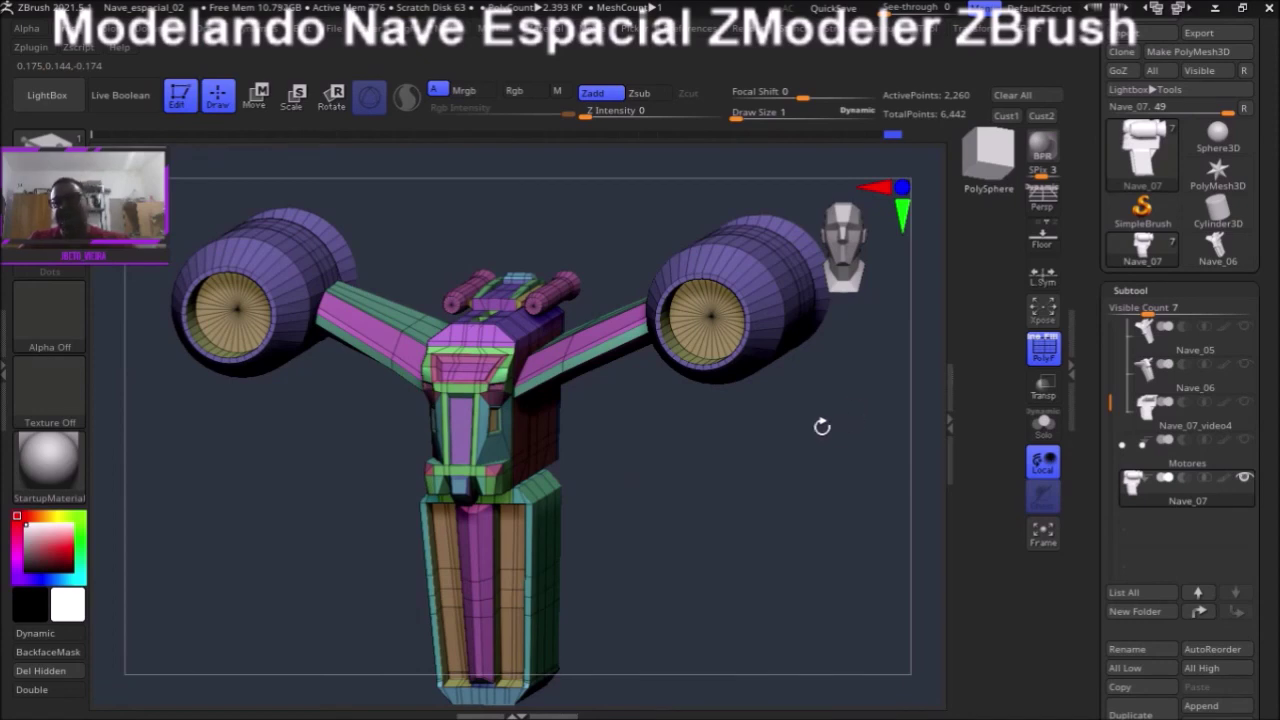
{"action": "mouse_move", "coordinate": [769, 527]}
{"action": "left_mouse_down"}
{"action": "mouse_move", "coordinate": [757, 486]}
{"action": "mouse_move", "coordinate": [720, 457]}
{"action": "mouse_move", "coordinate": [737, 451]}
{"action": "left_mouse_up"}
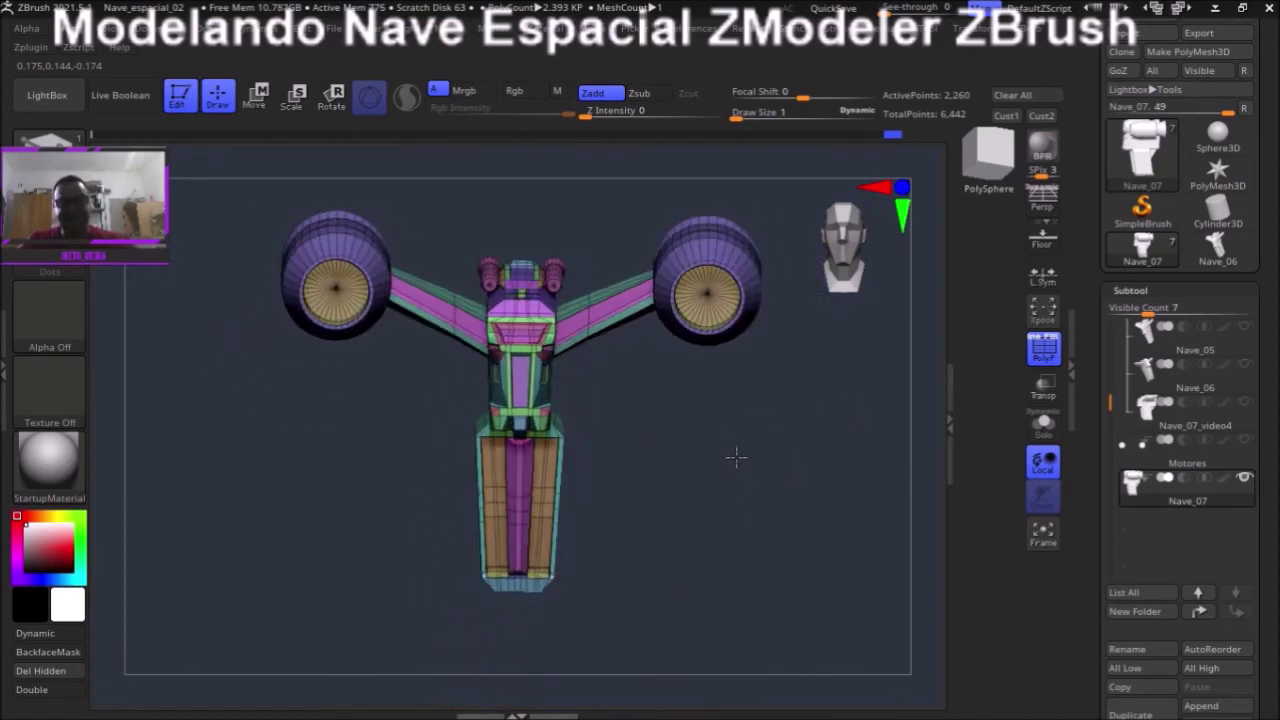
- Turn off PolyF, render with BPR, and enable Dynamic Subdiv (about 1.371 million polygons)
{"action": "left_click", "coordinate": [1044, 347]}
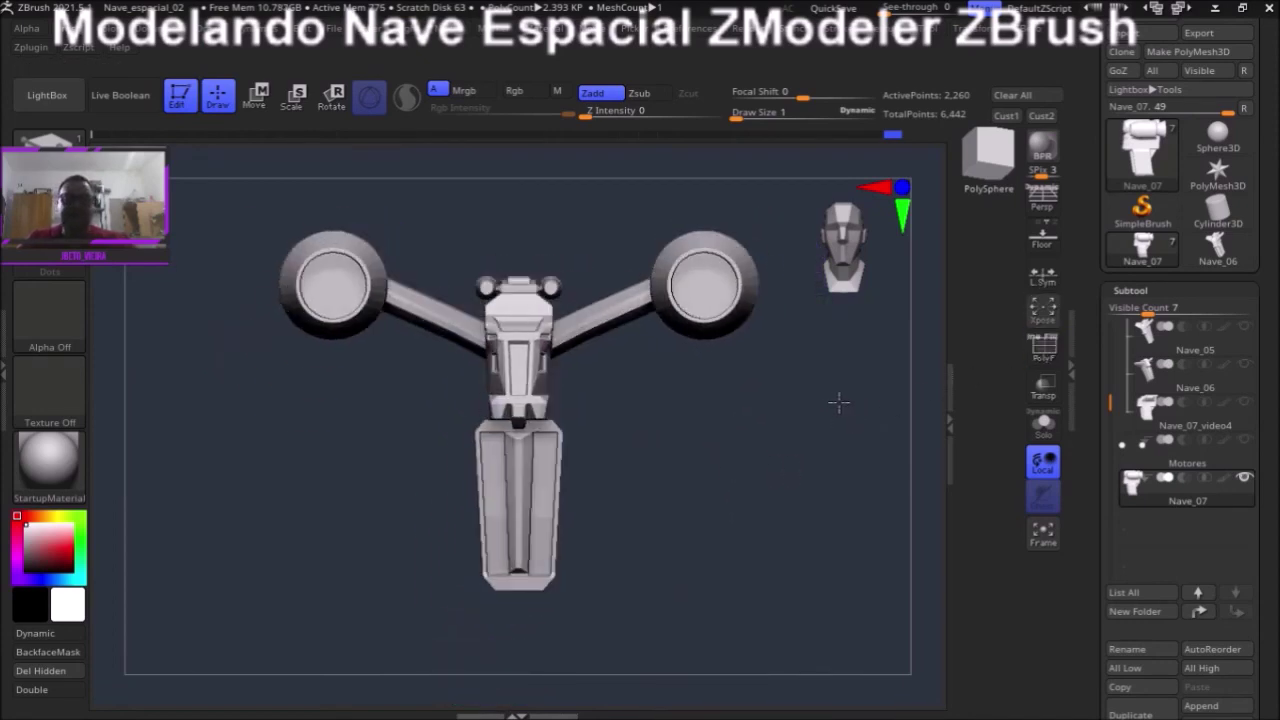
{"action": "left_click_drag", "start_coordinate": [763, 440], "coordinate": [743, 460]}
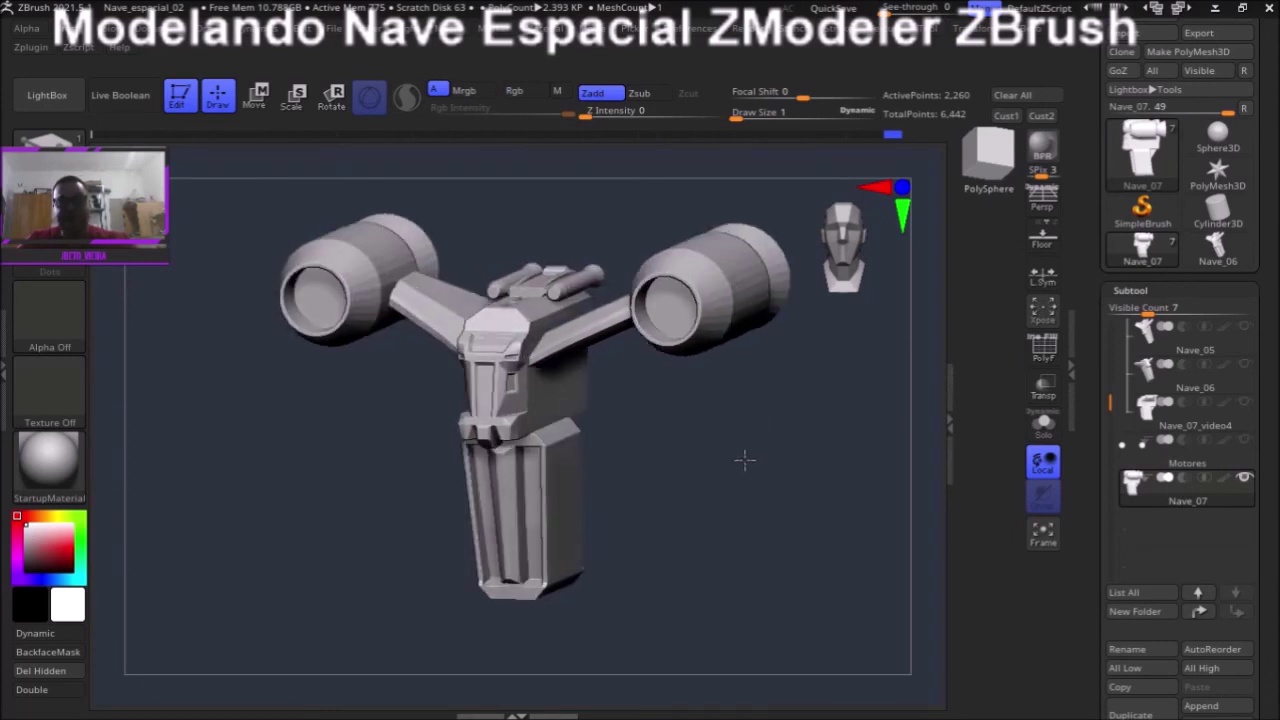
{"action": "left_click", "coordinate": [1043, 148]}
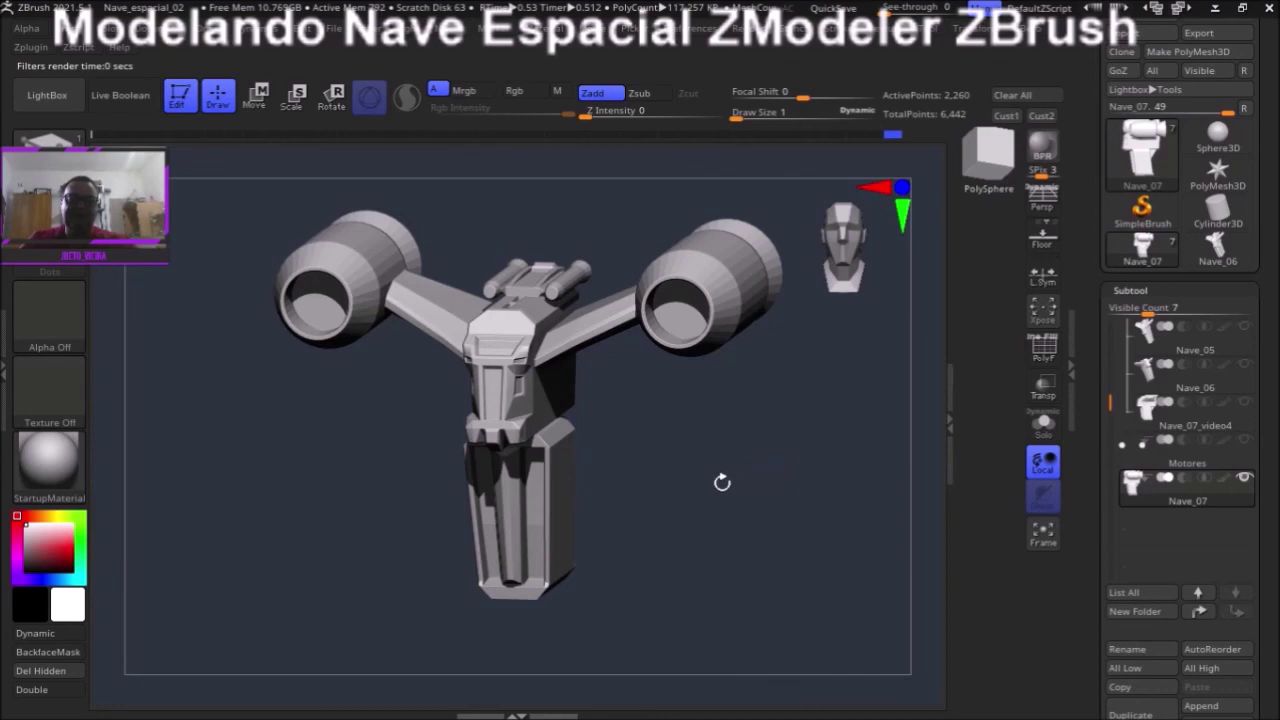
{"action": "mouse_move", "coordinate": [706, 509]}
{"action": "left_mouse_down"}
{"action": "mouse_move", "coordinate": [726, 509]}
{"action": "mouse_move", "coordinate": [691, 509]}
{"action": "mouse_move", "coordinate": [734, 506]}
{"action": "mouse_move", "coordinate": [740, 477]}
{"action": "mouse_move", "coordinate": [766, 474]}
{"action": "mouse_move", "coordinate": [721, 477]}
{"action": "left_mouse_up"}
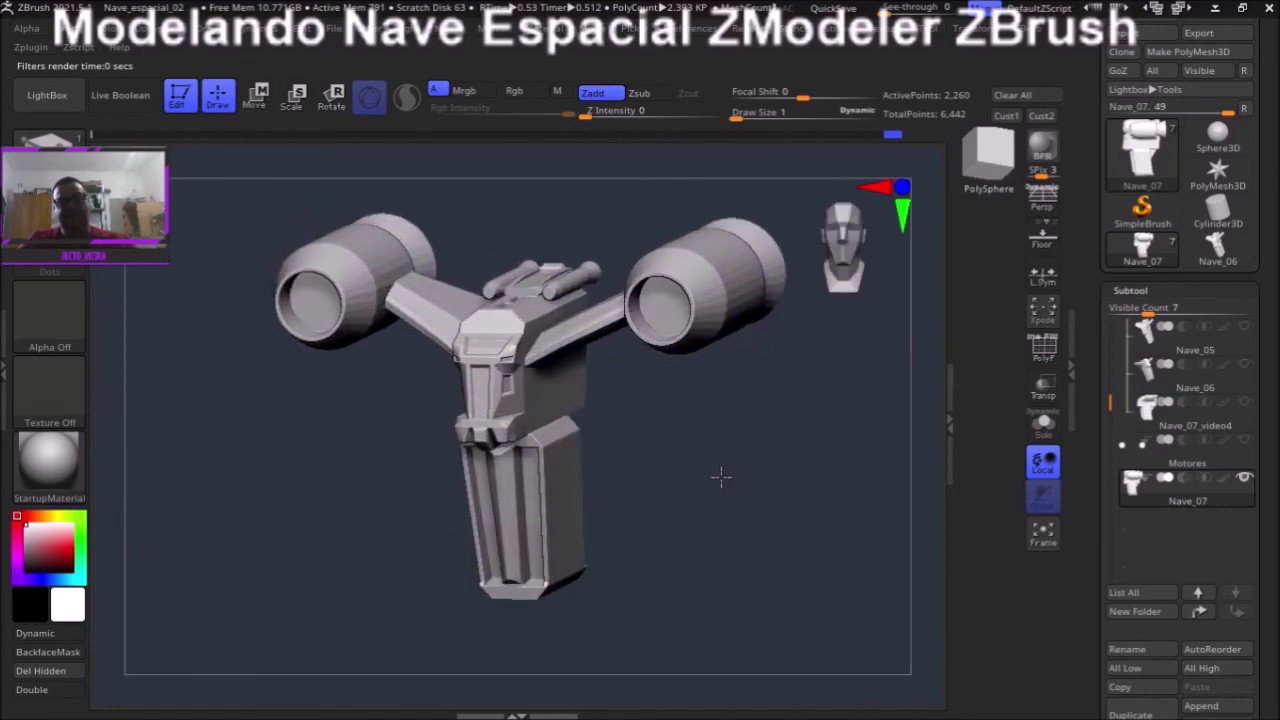
{"action": "left_click", "coordinate": [51, 634]}
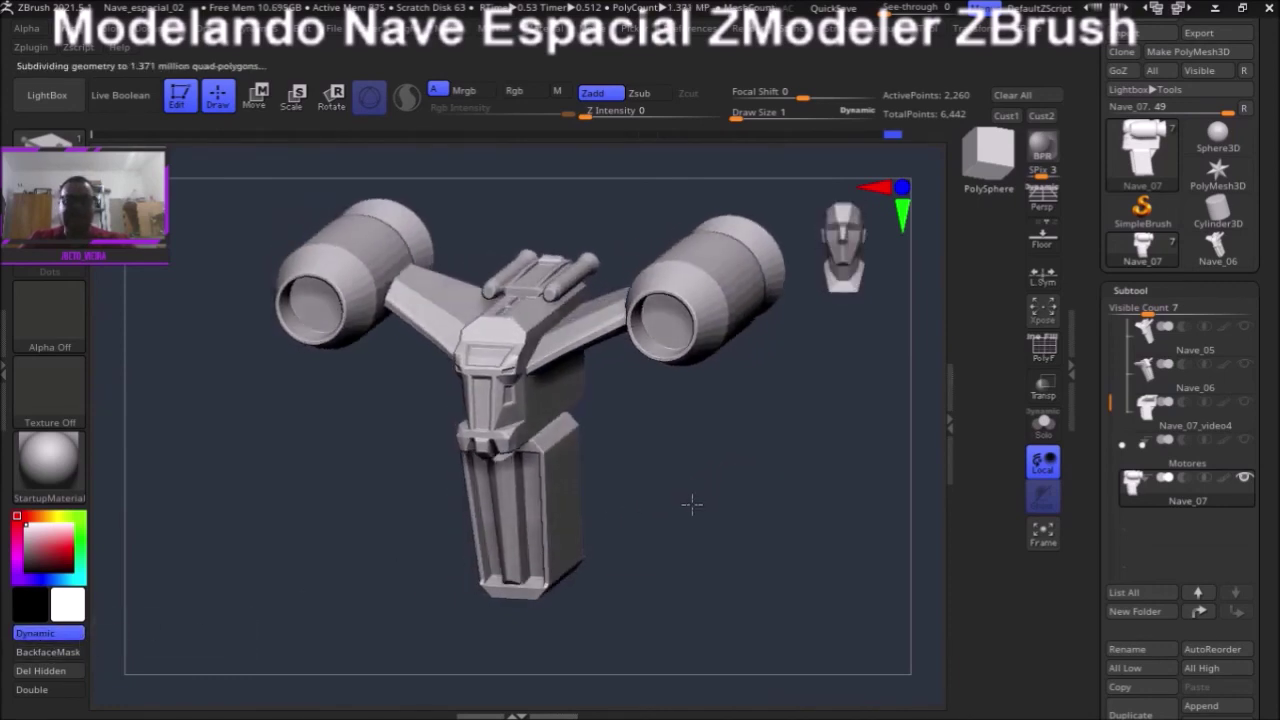
{"action": "left_click_drag", "start_coordinate": [717, 440], "coordinate": [728, 441]}
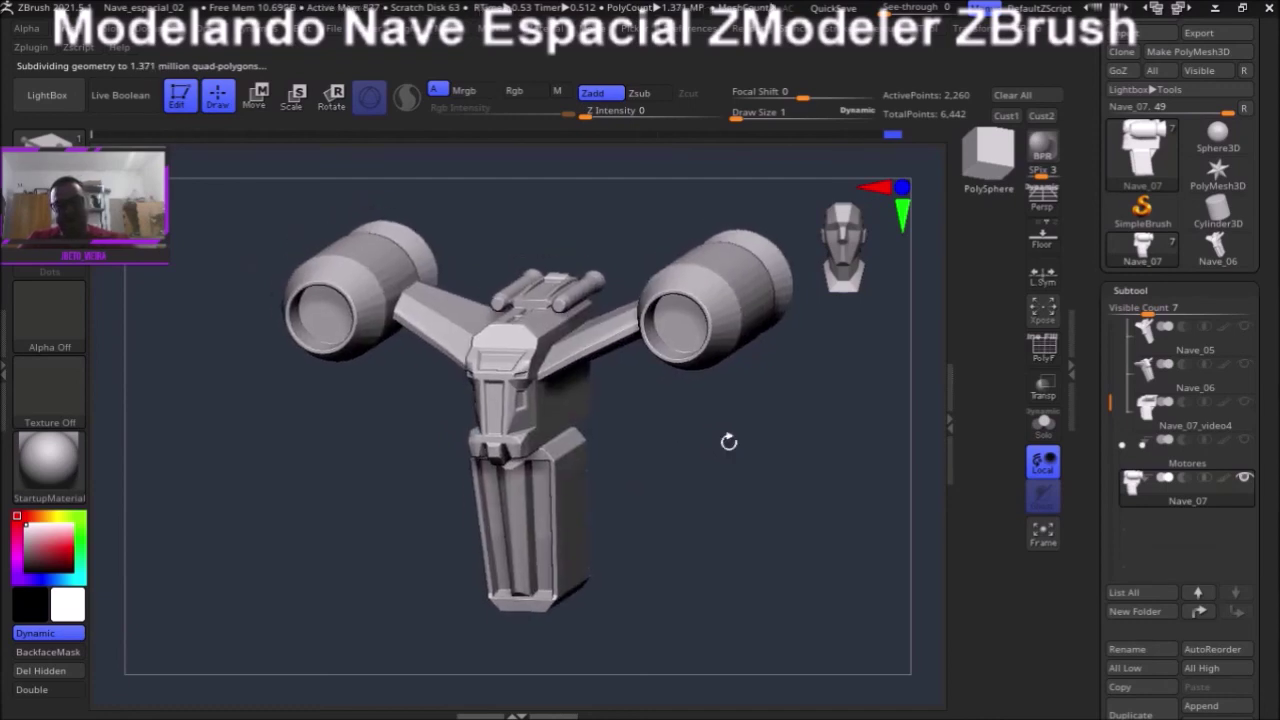